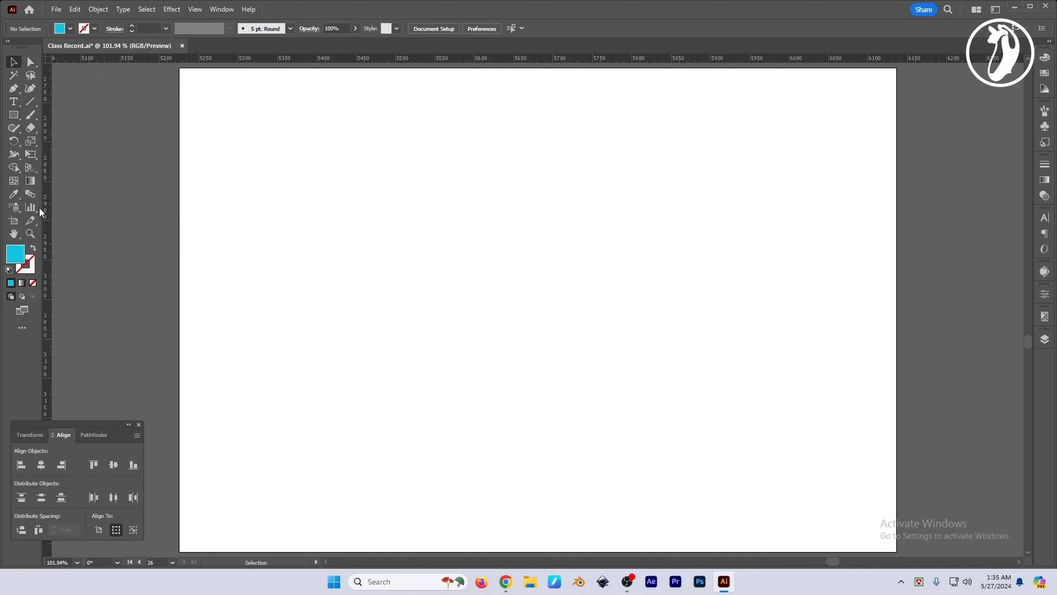
Step: Examine the spacing choices available in the Blend Options
{"action": "double_click", "coordinate": [31, 194]}
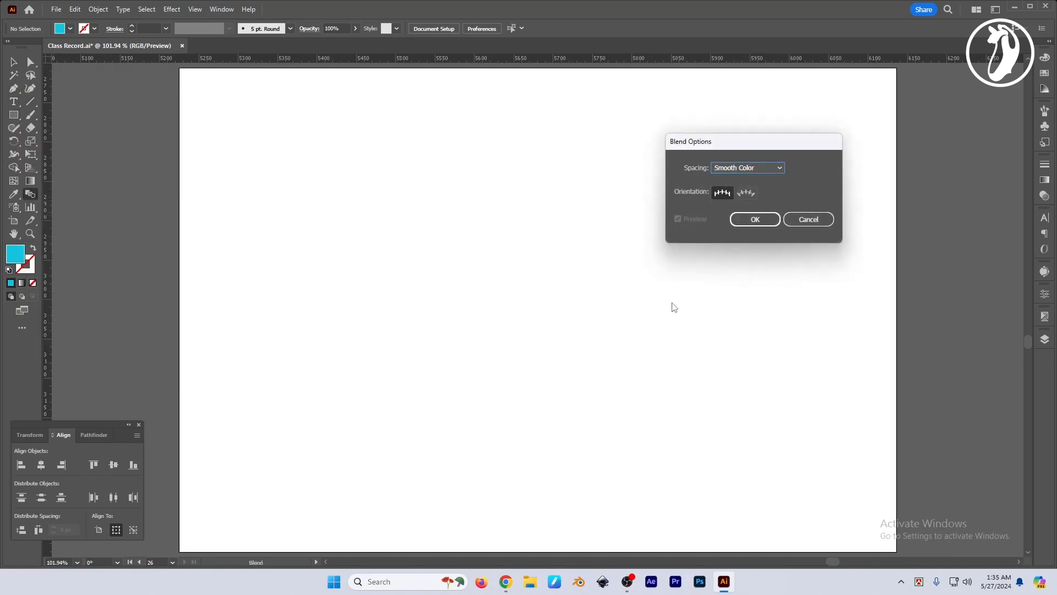
{"action": "left_click", "coordinate": [768, 166]}
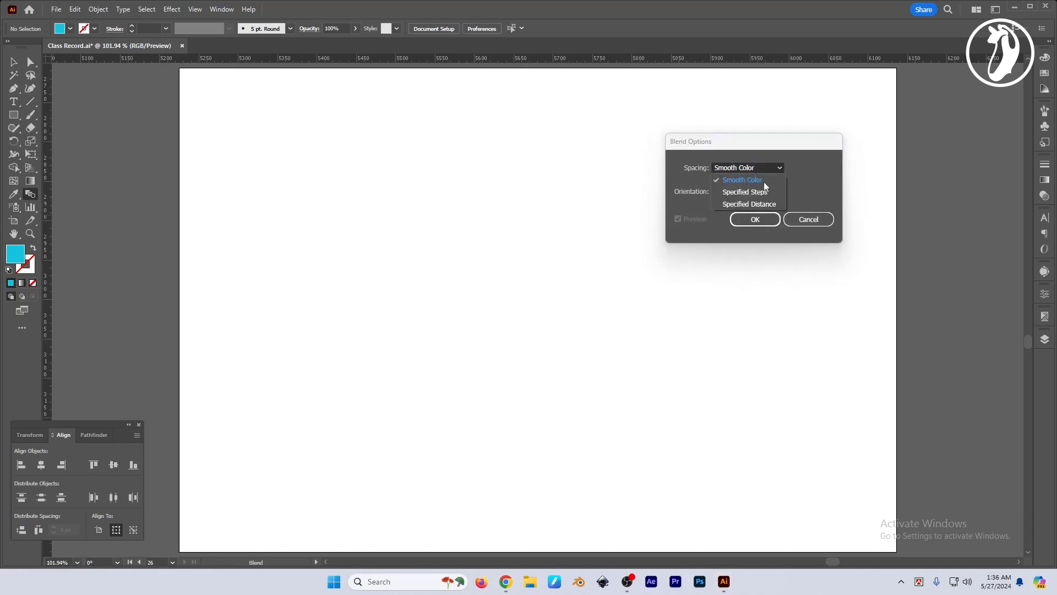
{"action": "left_click", "coordinate": [816, 190]}
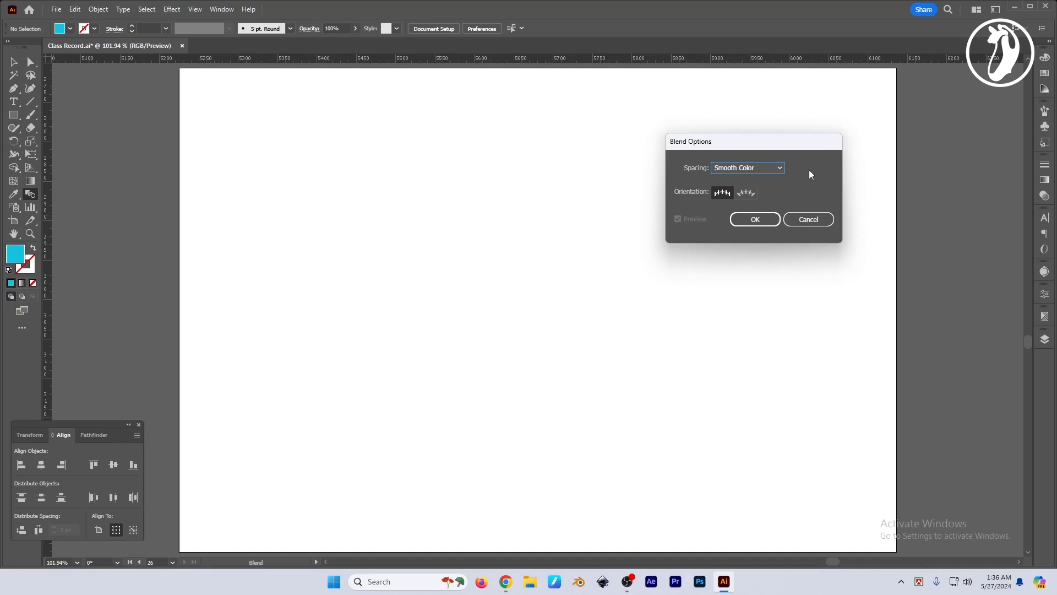
{"action": "left_click", "coordinate": [819, 221]}
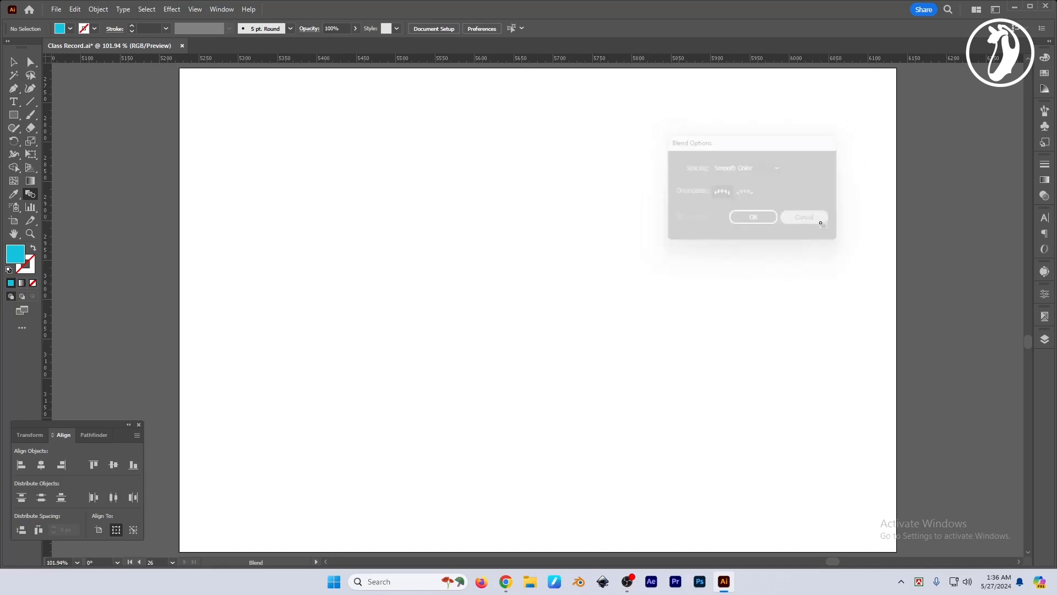
Step: Draw a circle about 30 px wide near the artboard's upper-left corner and place a copy about 440 px to its right
{"action": "left_click", "coordinate": [15, 117]}
{"action": "left_click", "coordinate": [15, 116]}
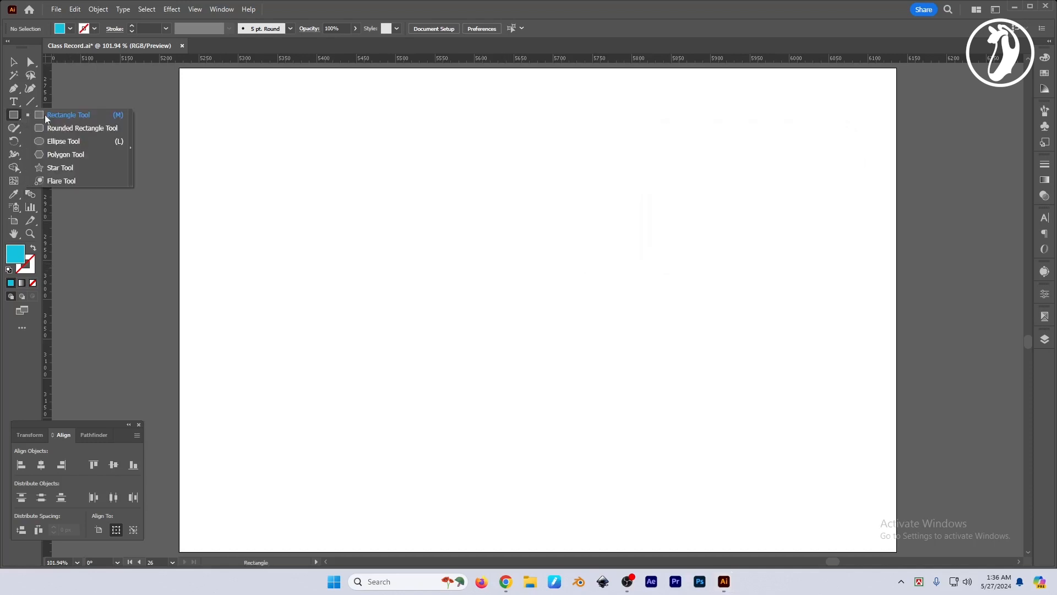
{"action": "left_click", "coordinate": [50, 140]}
{"action": "mouse_move", "coordinate": [212, 116]}
{"action": "left_mouse_down"}
{"action": "mouse_move", "coordinate": [239, 140]}
{"action": "mouse_move", "coordinate": [579, 148]}
{"action": "left_mouse_up"}
{"action": "key", "text": "v"}
{"action": "key", "text": "ctrl+shift+a"}
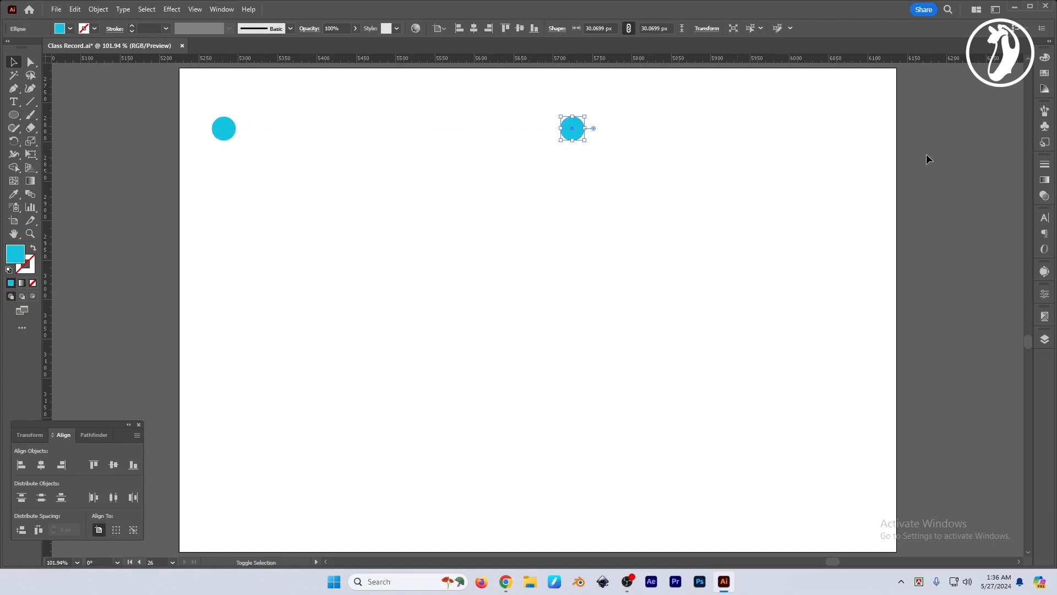
Step: Recolor the right-hand circle to the darker blue #147CC4
{"action": "left_click", "coordinate": [1044, 58]}
{"action": "mouse_move", "coordinate": [983, 93]}
{"action": "left_mouse_down"}
{"action": "mouse_move", "coordinate": [968, 93]}
{"action": "mouse_move", "coordinate": [987, 109]}
{"action": "mouse_move", "coordinate": [976, 108]}
{"action": "left_mouse_up"}
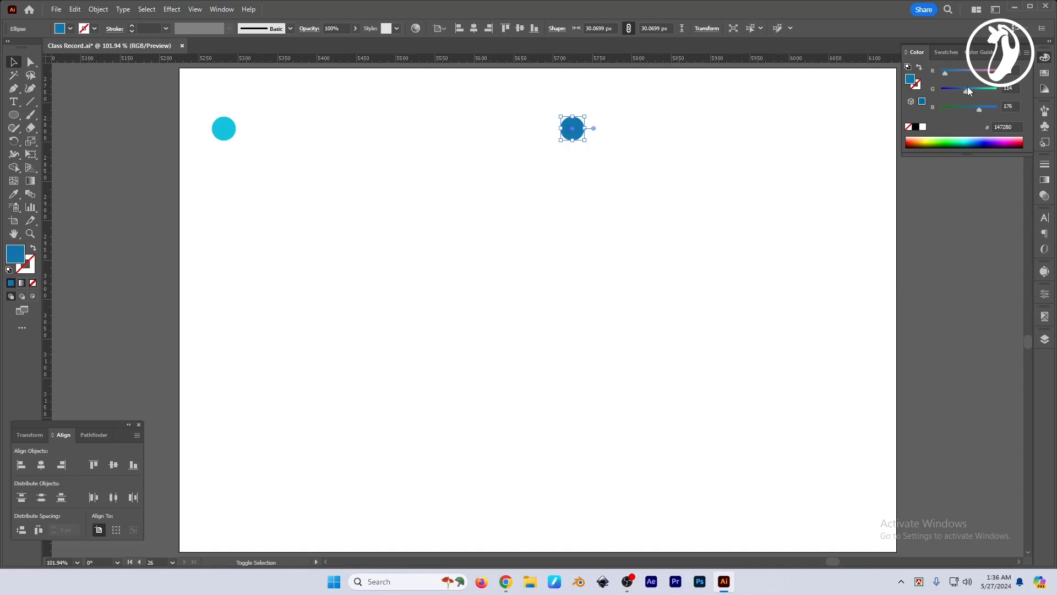
{"action": "left_click_drag", "start_coordinate": [967, 90], "coordinate": [963, 90]}
{"action": "left_click", "coordinate": [684, 173]}
{"action": "left_click_drag", "start_coordinate": [684, 172], "coordinate": [711, 220]}
{"action": "left_click_drag", "start_coordinate": [472, 218], "coordinate": [477, 219]}
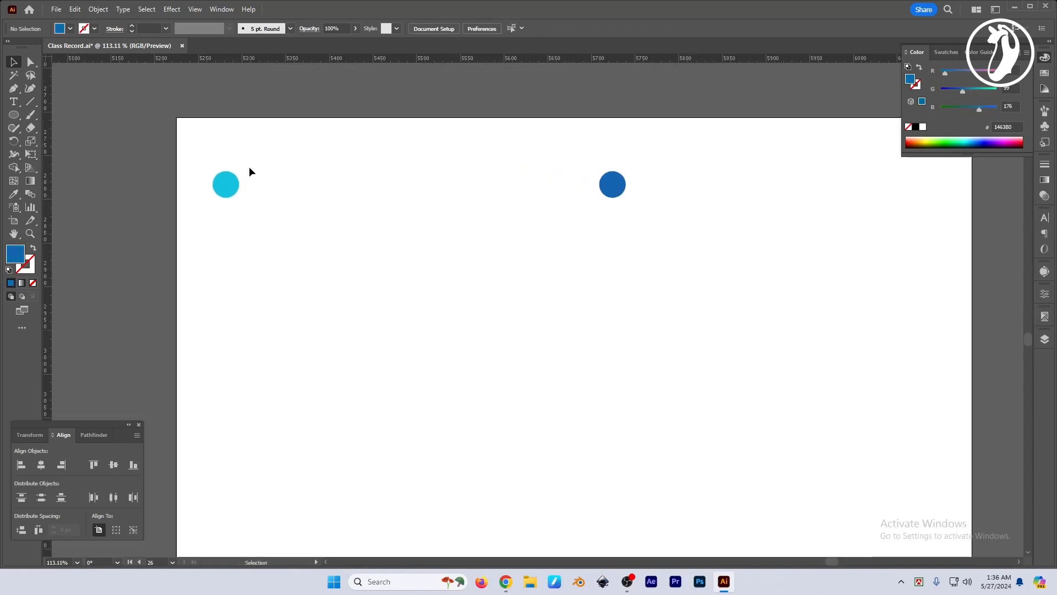
{"action": "left_click", "coordinate": [619, 187]}
{"action": "left_click_drag", "start_coordinate": [958, 90], "coordinate": [983, 110]}
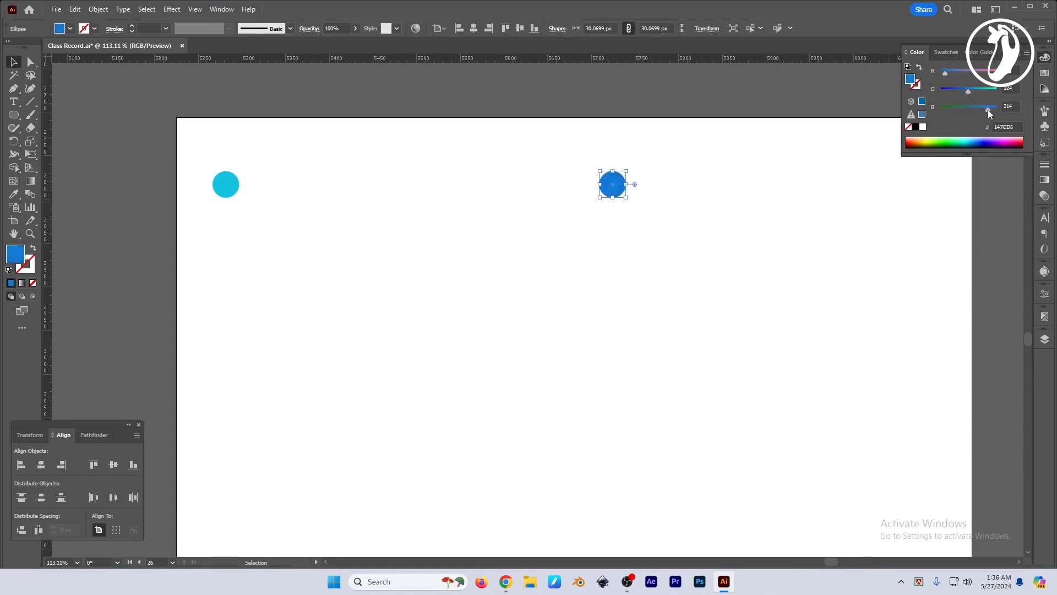
{"action": "left_click", "coordinate": [882, 158]}
Step: Blend the light blue circle into the darker blue circle with the Blend tool
{"action": "left_click_drag", "start_coordinate": [177, 163], "coordinate": [717, 242]}
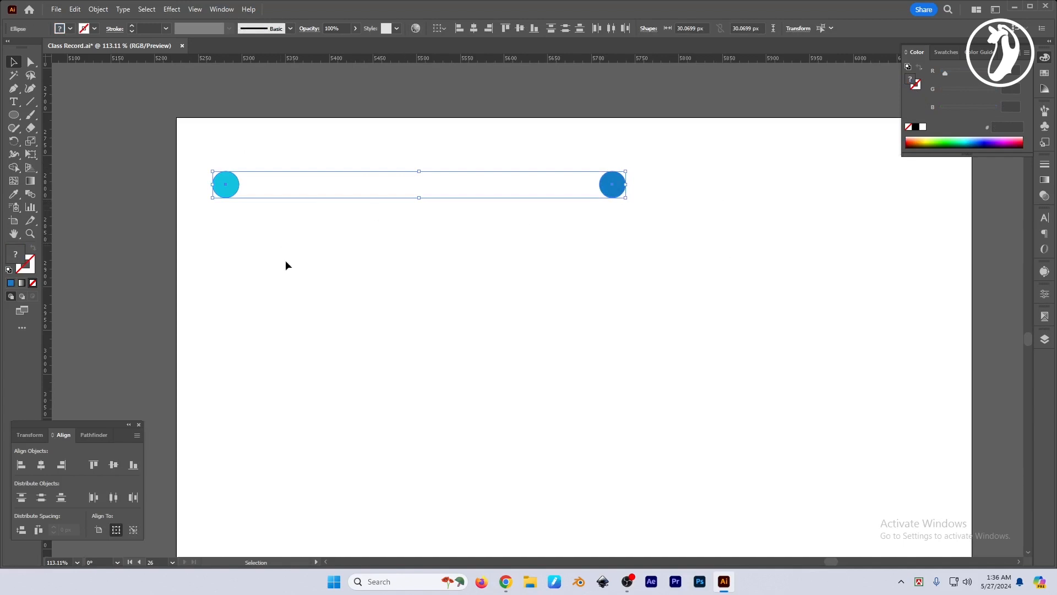
{"action": "left_click", "coordinate": [325, 296]}
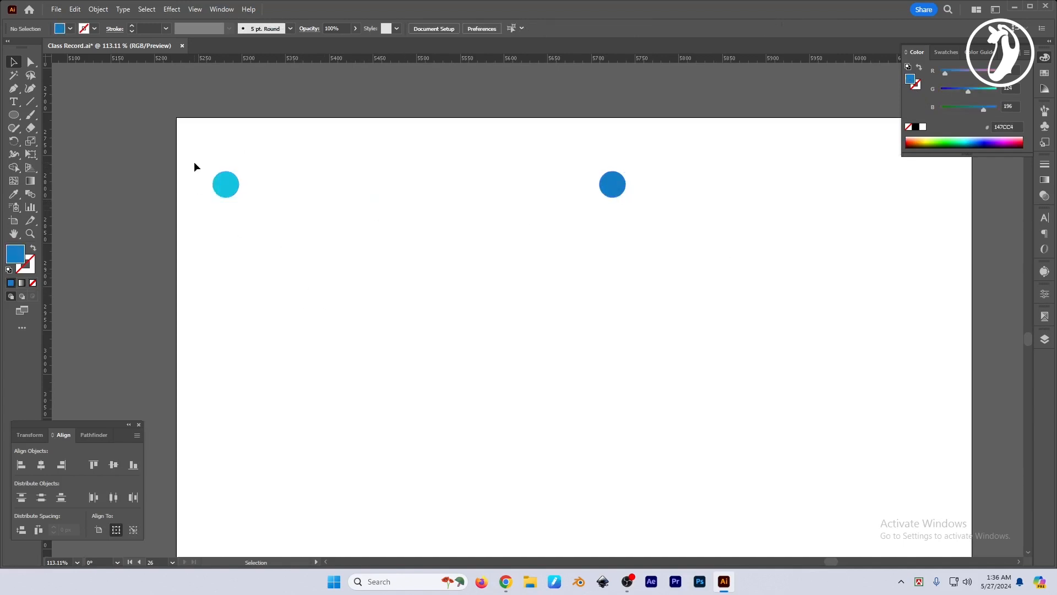
{"action": "left_click", "coordinate": [29, 192]}
{"action": "left_click", "coordinate": [226, 185]}
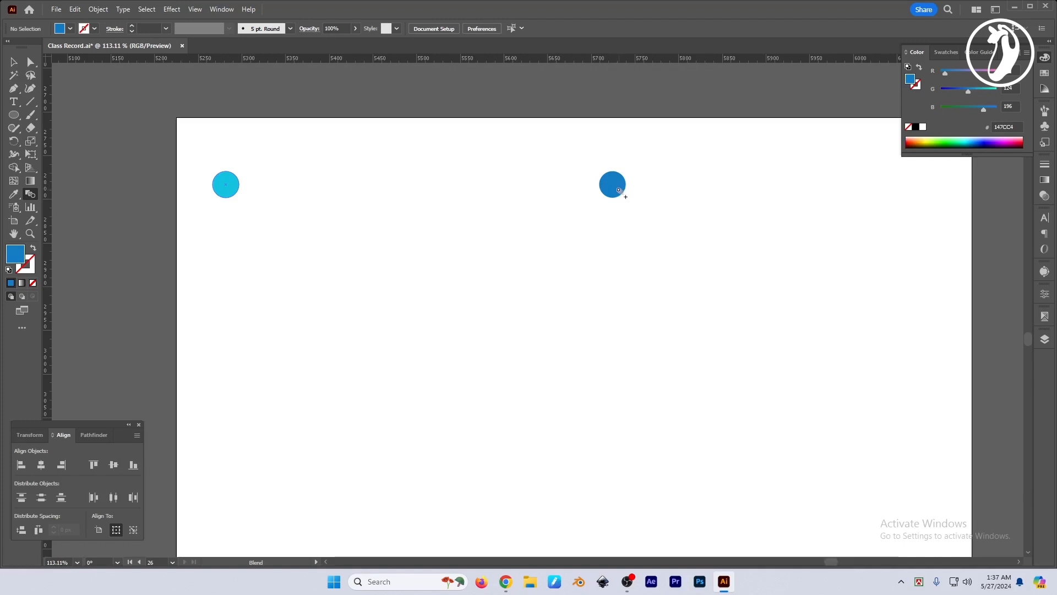
{"action": "left_click", "coordinate": [618, 188]}
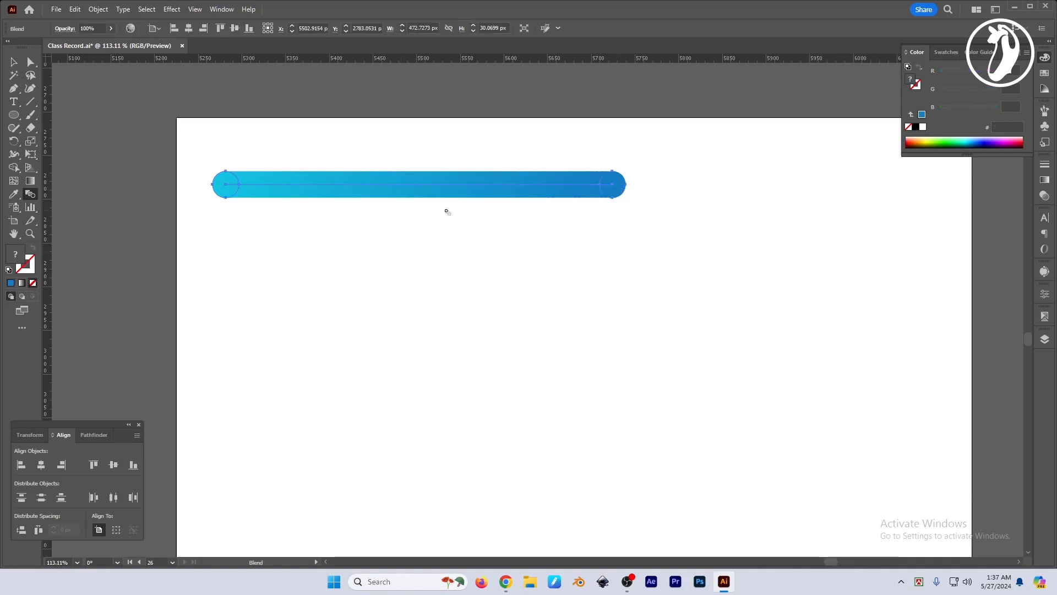
{"action": "key", "text": "v"}
{"action": "key", "text": "ctrl+equal"}
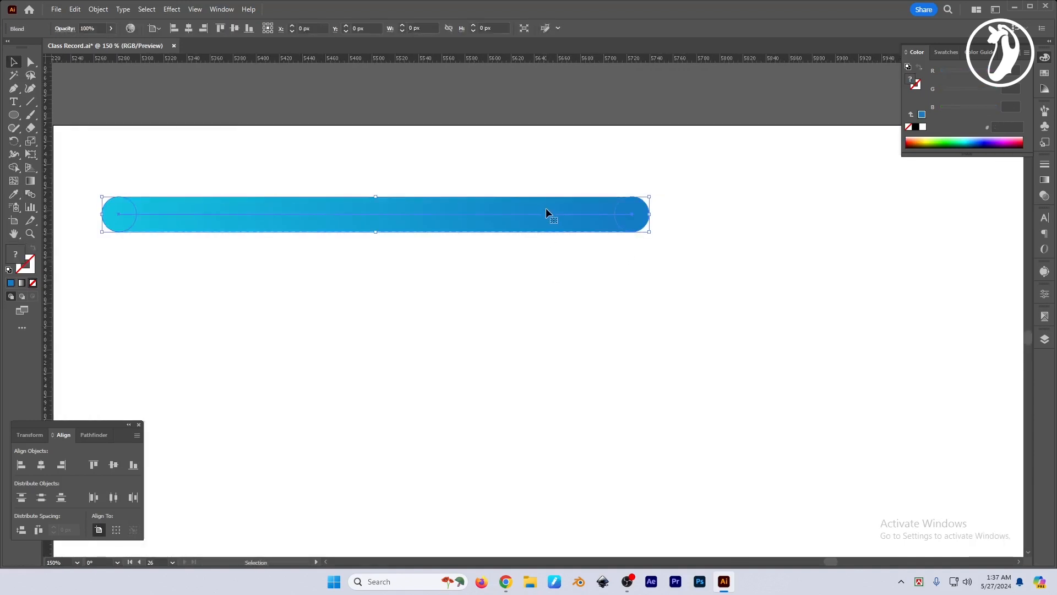
Step: Switch the blend's spacing to Specified Steps with 10 steps
{"action": "double_click", "coordinate": [29, 194]}
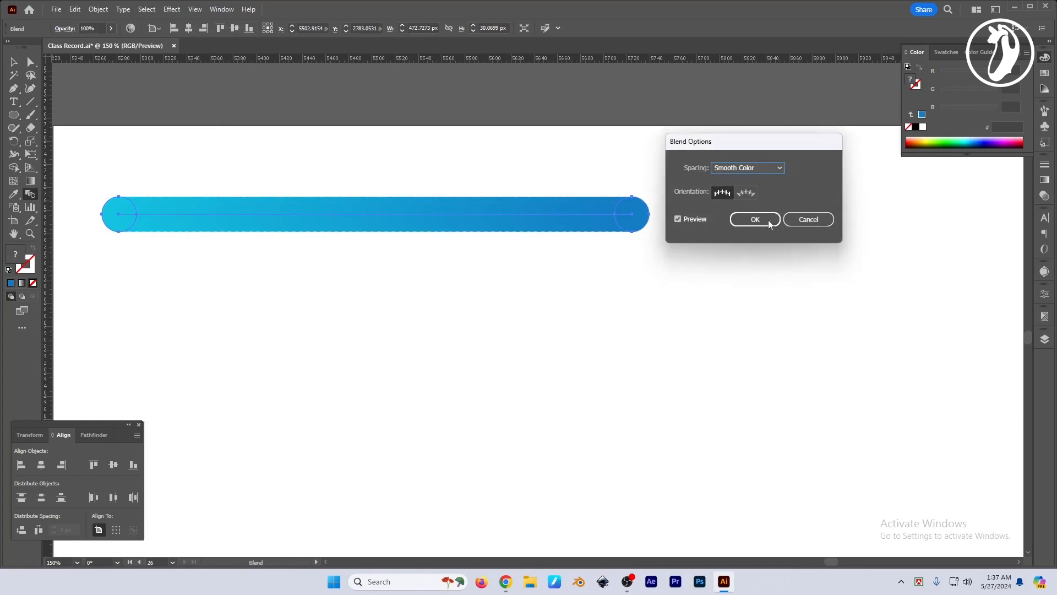
{"action": "left_click", "coordinate": [766, 167]}
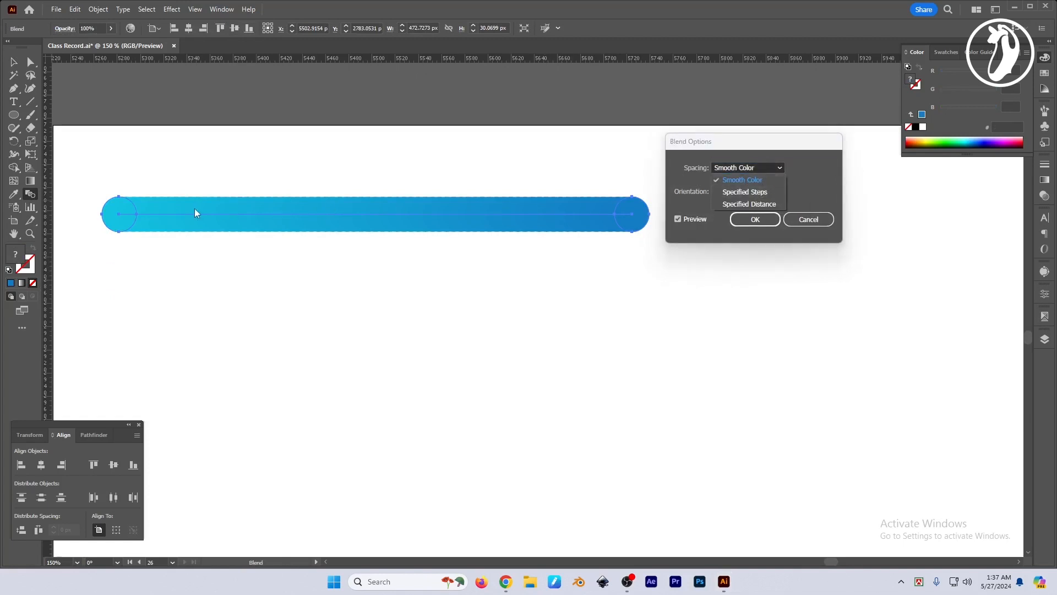
{"action": "left_click", "coordinate": [758, 192]}
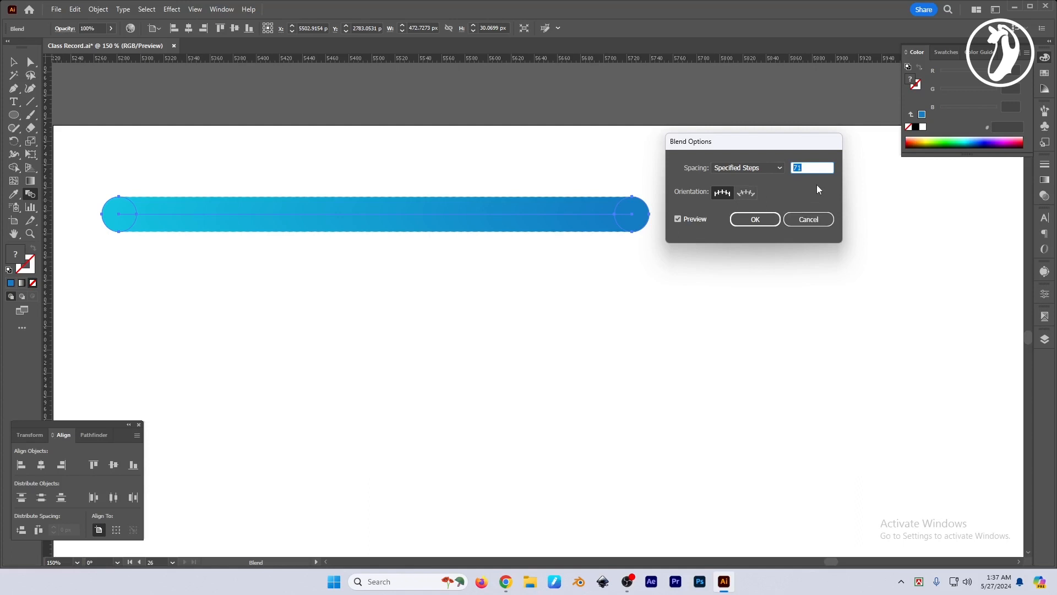
{"action": "type", "text": "10"}
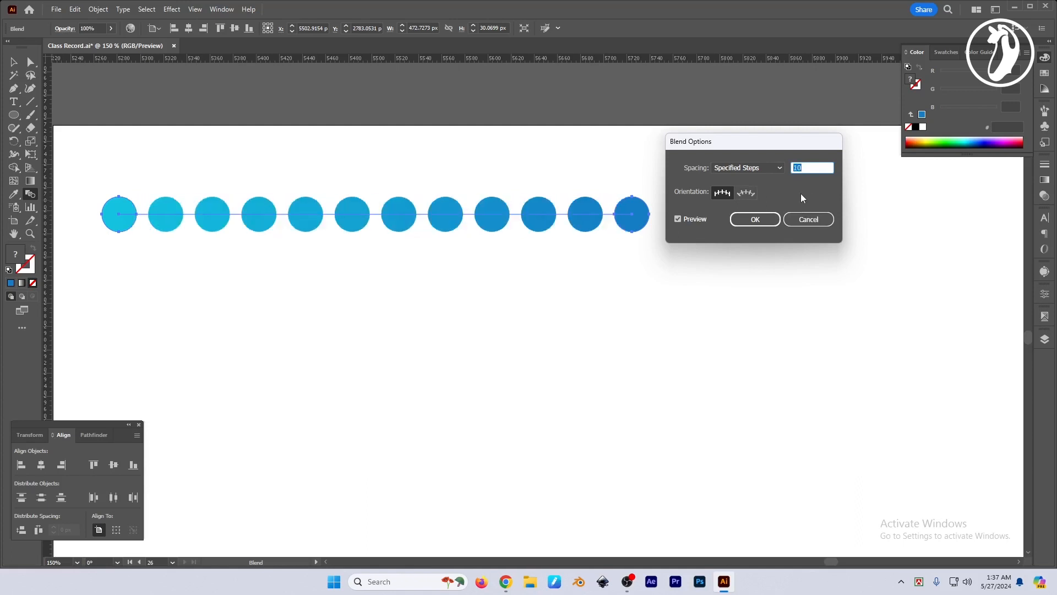
Step: Raise the number of blend steps to 150 and apply the blend options
{"action": "type", "text": "1"}
{"action": "type", "text": "90"}
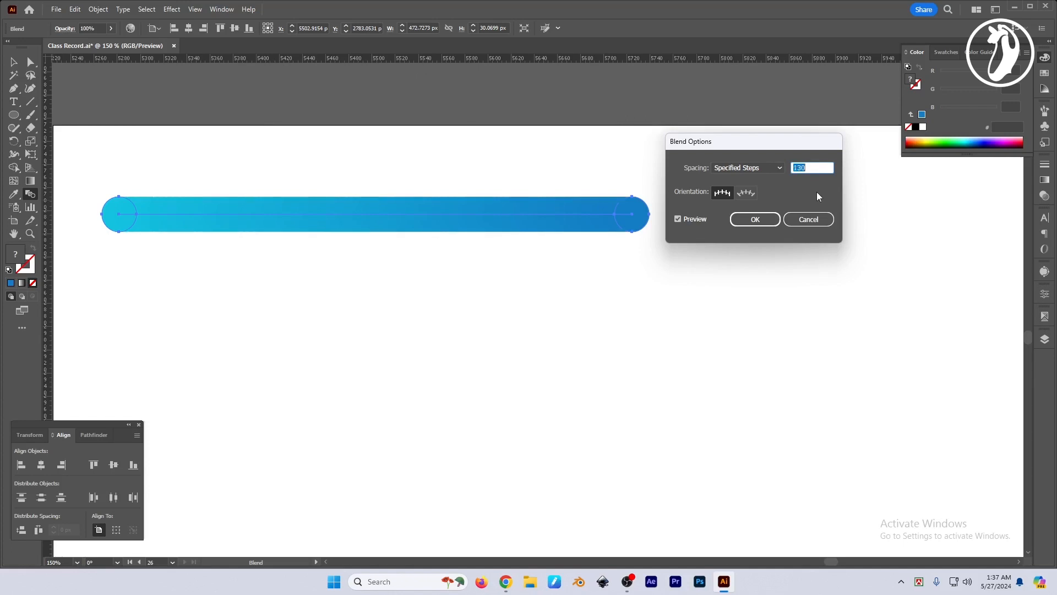
{"action": "type", "text": "150"}
{"action": "left_click", "coordinate": [691, 217]}
{"action": "left_click", "coordinate": [691, 217]}
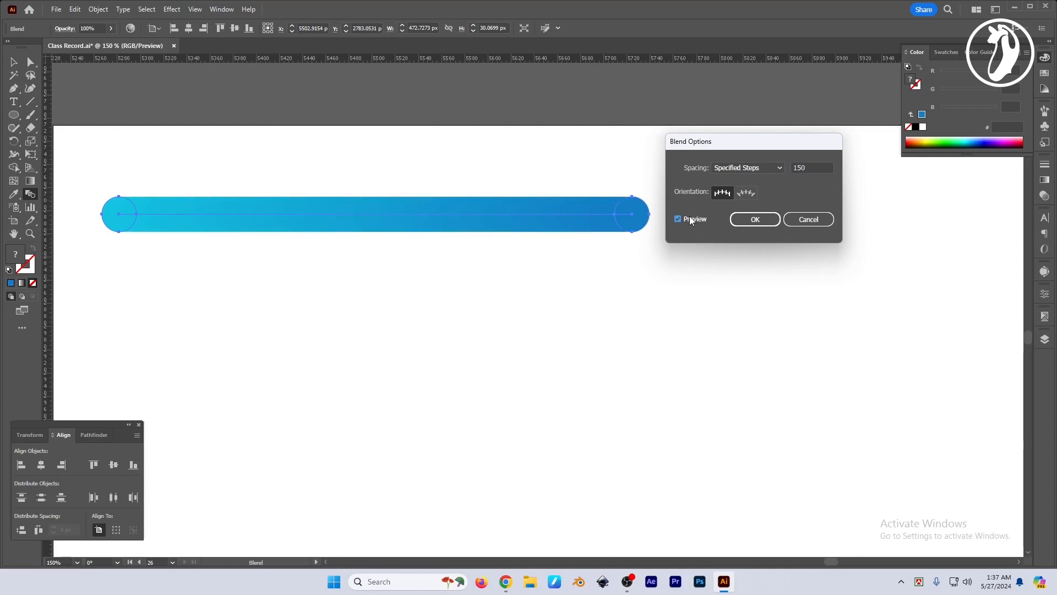
{"action": "left_click", "coordinate": [755, 219]}
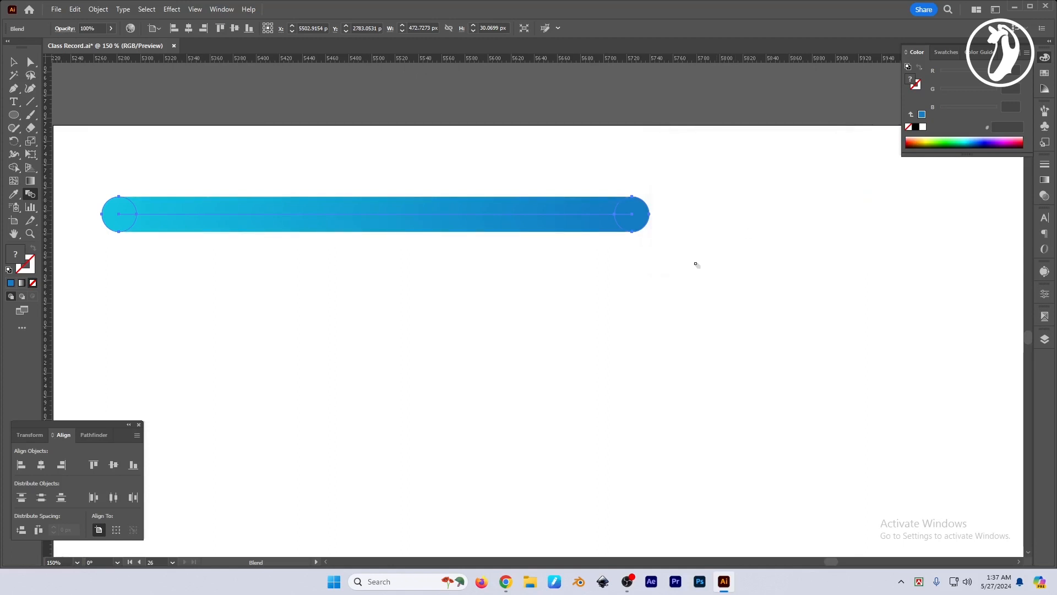
{"action": "left_click", "coordinate": [495, 312]}
{"action": "left_click_drag", "start_coordinate": [237, 209], "coordinate": [321, 269]}
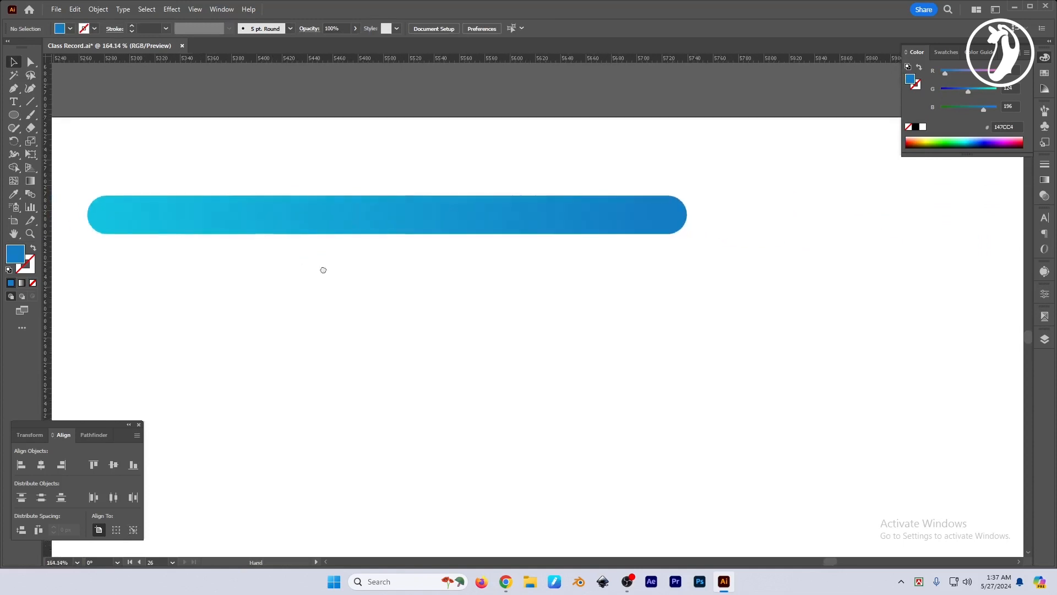
{"action": "left_click_drag", "start_coordinate": [491, 227], "coordinate": [497, 192]}
{"action": "left_click", "coordinate": [537, 271]}
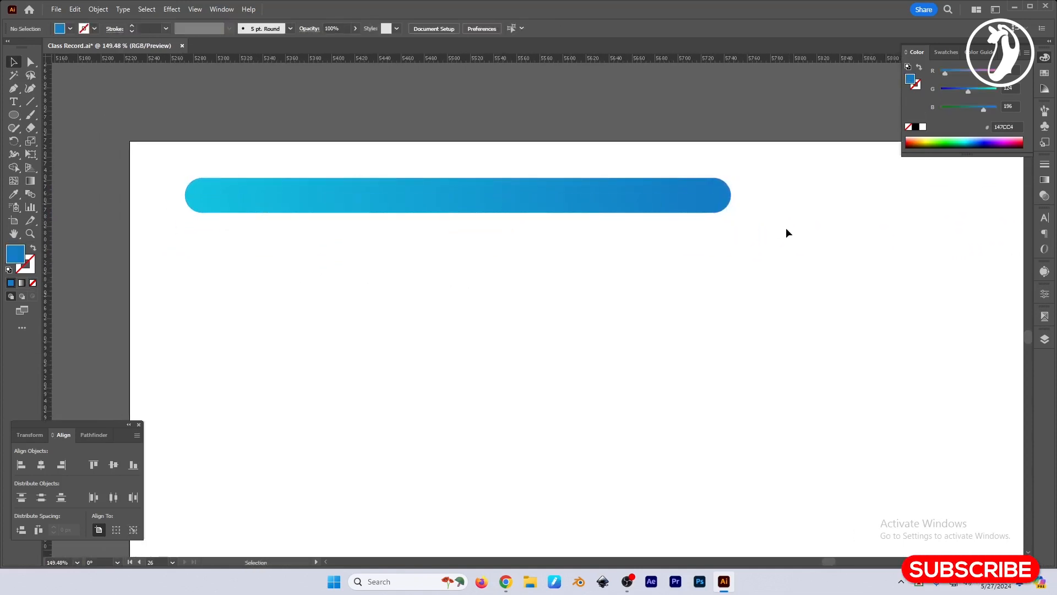
Step: Recolor only the circle at the blend's right end to the deeper blue #0055C2
{"action": "key", "text": "a"}
{"action": "left_click", "coordinate": [724, 193]}
{"action": "left_click", "coordinate": [715, 187]}
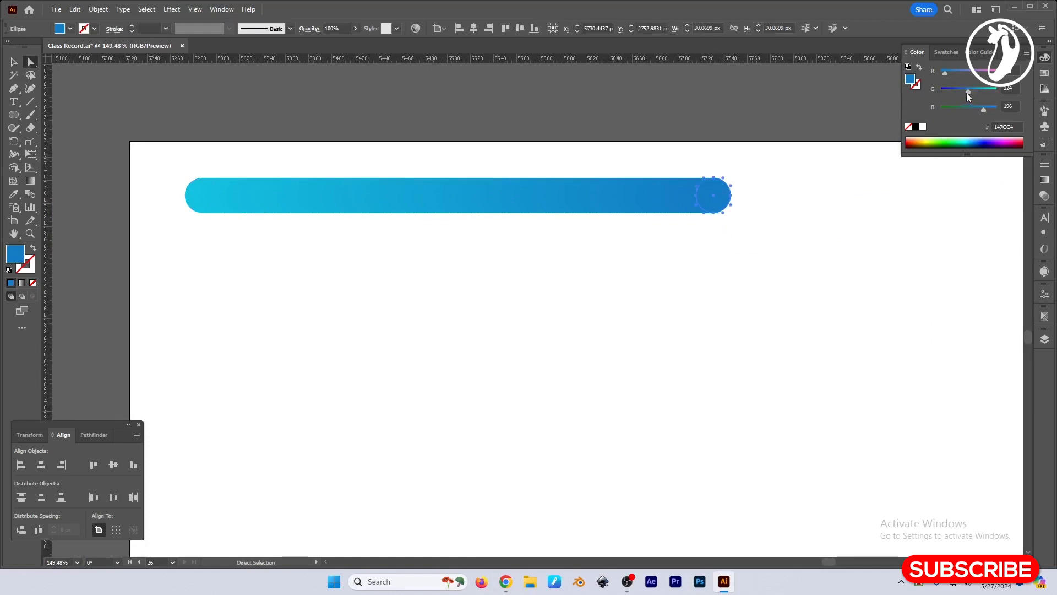
{"action": "left_click_drag", "start_coordinate": [968, 92], "coordinate": [940, 74]}
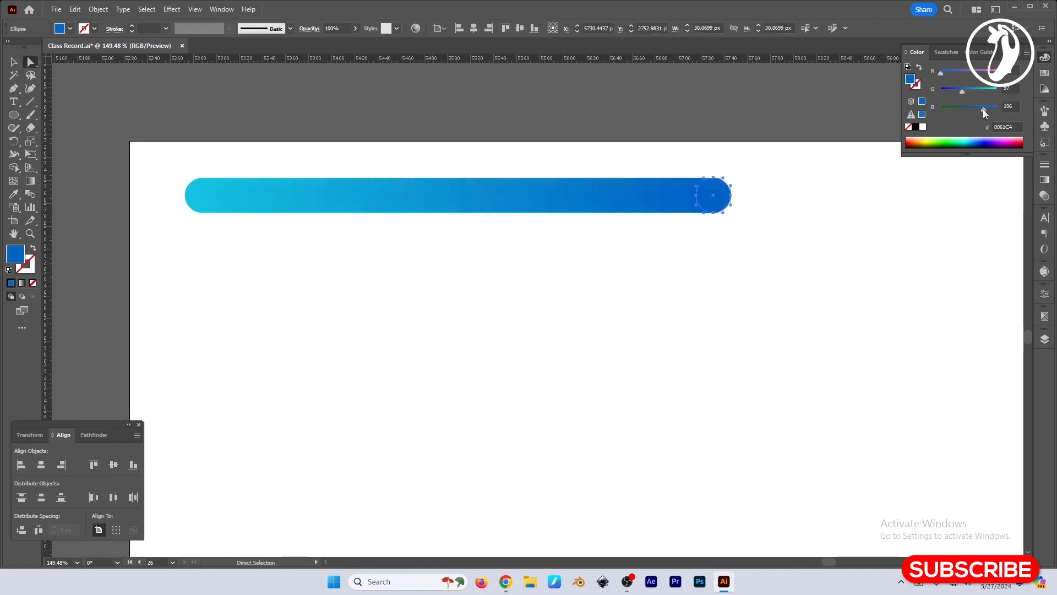
{"action": "left_click_drag", "start_coordinate": [984, 109], "coordinate": [959, 91]}
{"action": "key", "text": "v"}
{"action": "left_click", "coordinate": [597, 274]}
{"action": "left_click_drag", "start_coordinate": [605, 283], "coordinate": [519, 246]}
{"action": "left_click", "coordinate": [467, 172]}
{"action": "left_click", "coordinate": [462, 262]}
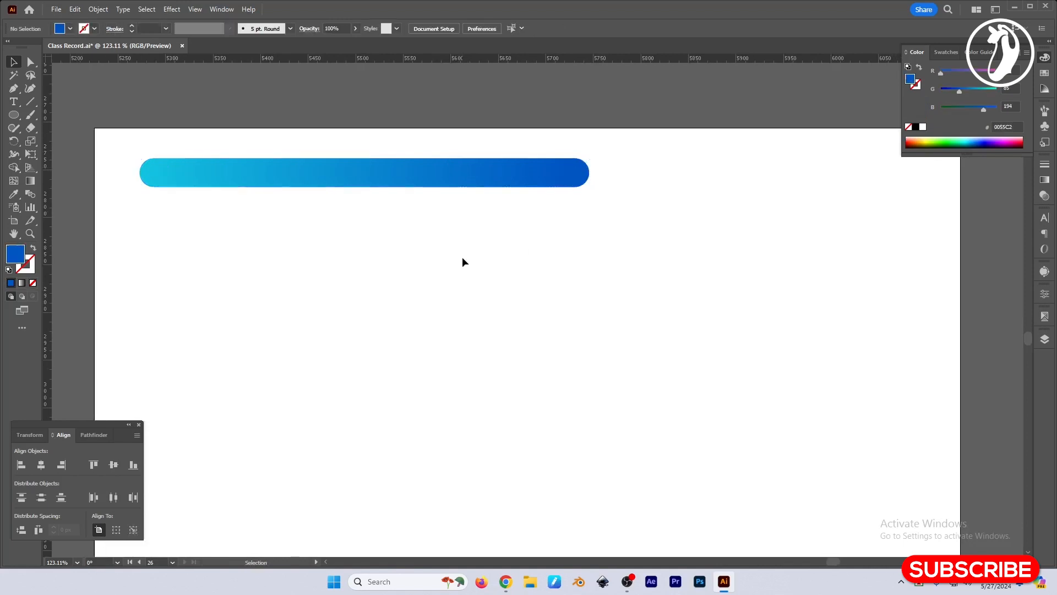
{"action": "key", "text": "a"}
{"action": "mouse_move", "coordinate": [583, 172]}
{"action": "left_mouse_down"}
{"action": "mouse_move", "coordinate": [618, 263]}
{"action": "mouse_move", "coordinate": [504, 332]}
{"action": "mouse_move", "coordinate": [769, 454]}
{"action": "mouse_move", "coordinate": [947, 413]}
{"action": "mouse_move", "coordinate": [609, 272]}
{"action": "mouse_move", "coordinate": [621, 172]}
{"action": "mouse_move", "coordinate": [576, 173]}
{"action": "left_mouse_up"}
{"action": "key", "text": "v"}
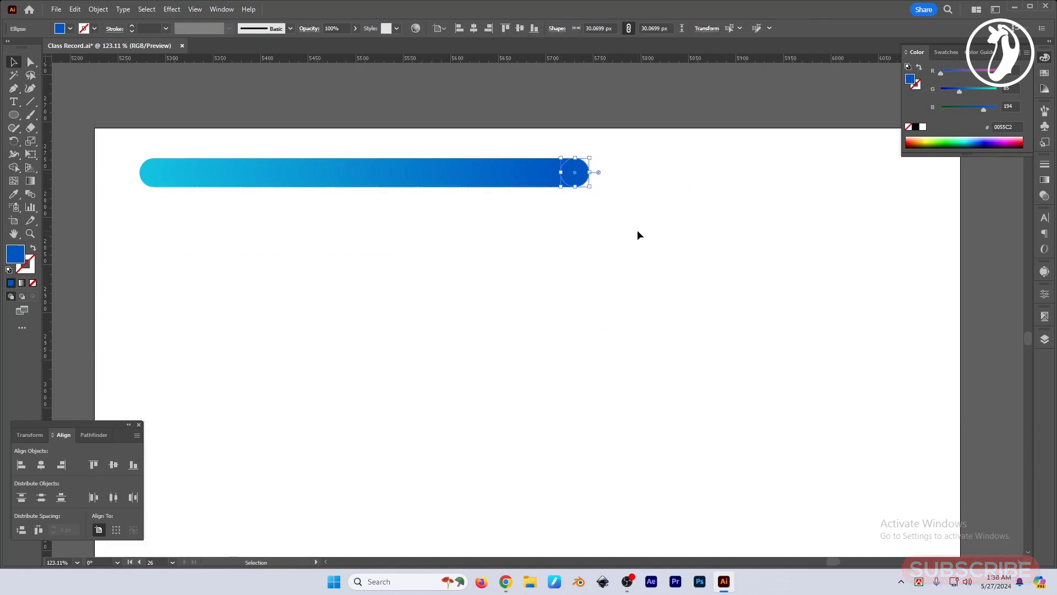
{"action": "left_click", "coordinate": [687, 292]}
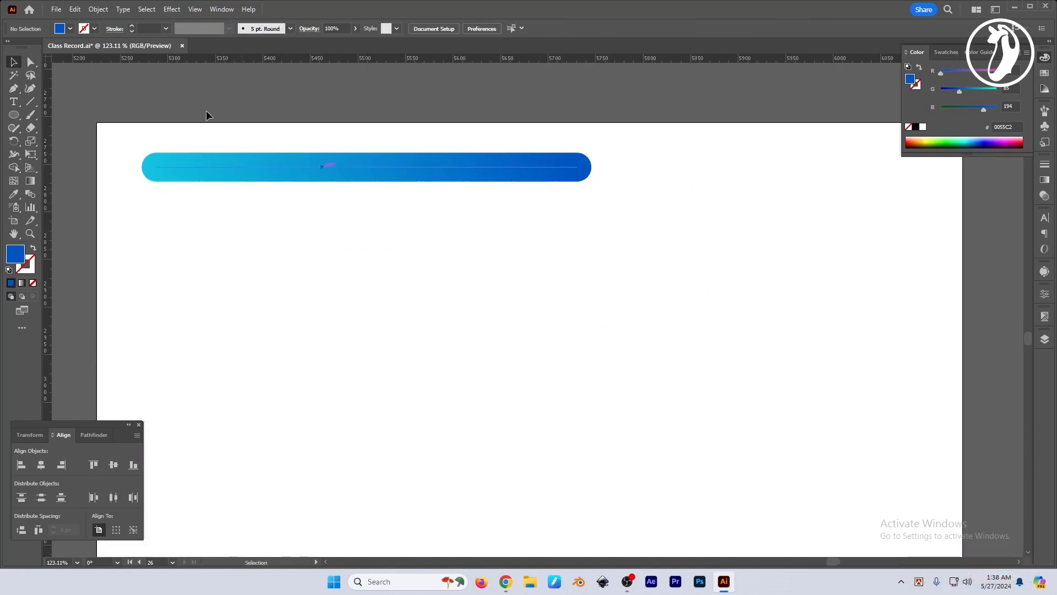
Step: Draw a circle about 113 px wide below the left part of the gradient bar
{"action": "left_click", "coordinate": [14, 115]}
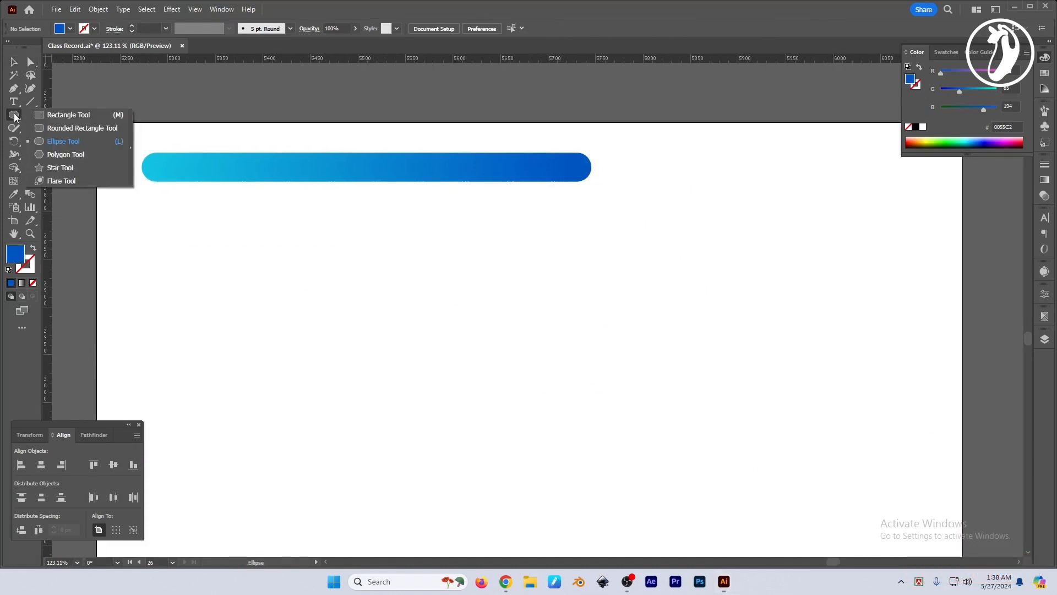
{"action": "left_click", "coordinate": [51, 141]}
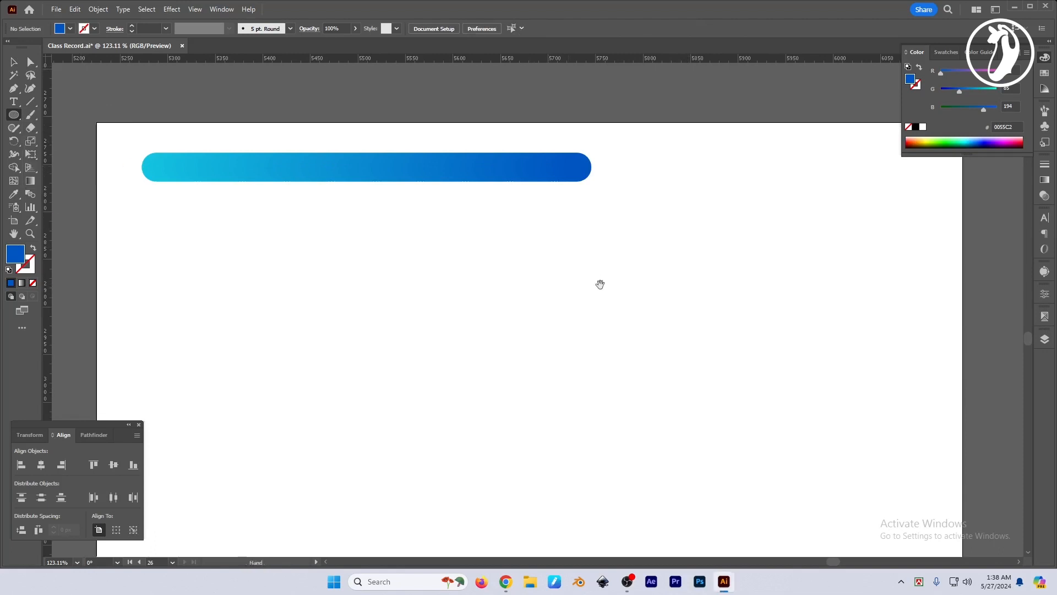
{"action": "scroll", "coordinate": [600, 280], "scroll_direction": "left", "scroll_amount": 1}
{"action": "left_click_drag", "start_coordinate": [174, 220], "coordinate": [282, 327]}
{"action": "key", "text": "v"}
{"action": "left_click", "coordinate": [352, 292]}
{"action": "scroll", "coordinate": [363, 297], "scroll_direction": "left", "scroll_amount": 2}
Step: Fill the large circle below the gradient bar with black
{"action": "left_click", "coordinate": [286, 280]}
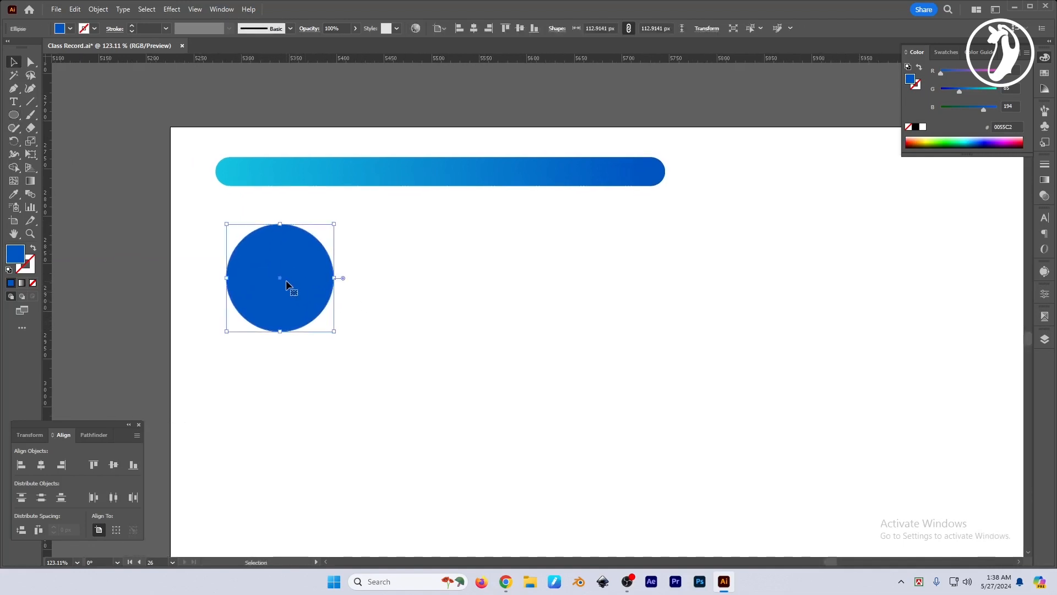
{"action": "left_click", "coordinate": [916, 127]}
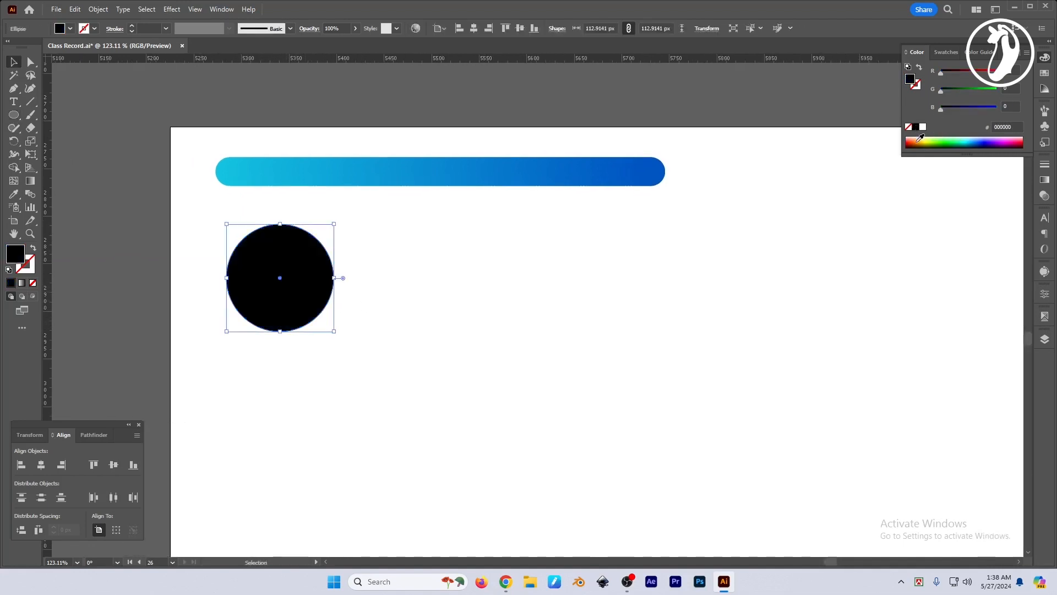
{"action": "left_click", "coordinate": [926, 139]}
{"action": "key", "text": "ctrl+z"}
{"action": "left_click", "coordinate": [424, 290]}
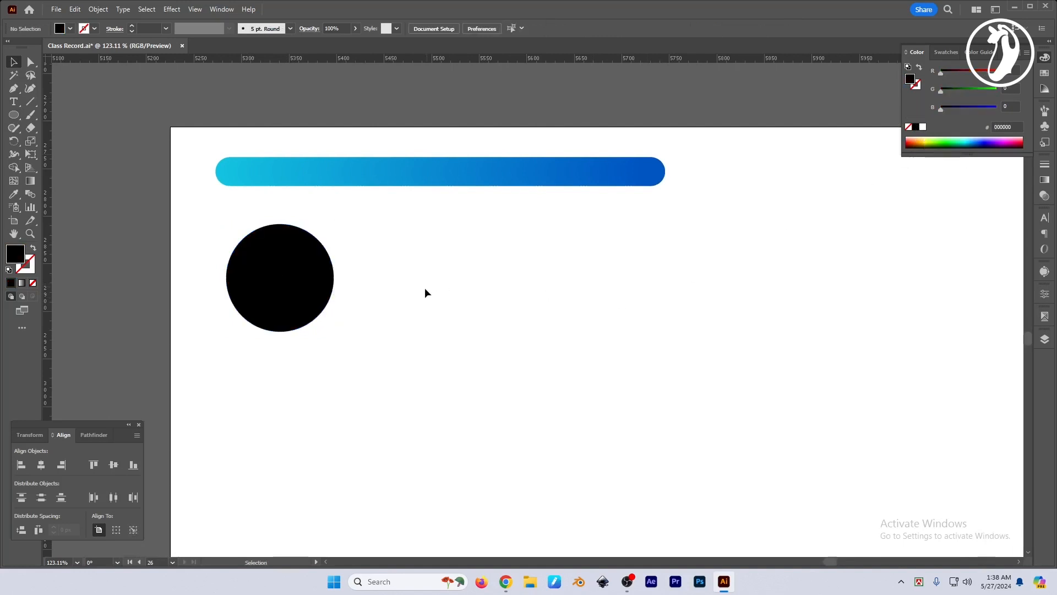
Step: Fill the large circle with the deep blue sampled from the gradient bar's right end using the Eyedropper
{"action": "scroll", "coordinate": [389, 309], "scroll_direction": "up", "scroll_amount": 1}
{"action": "left_click", "coordinate": [287, 277]}
{"action": "key", "text": "i"}
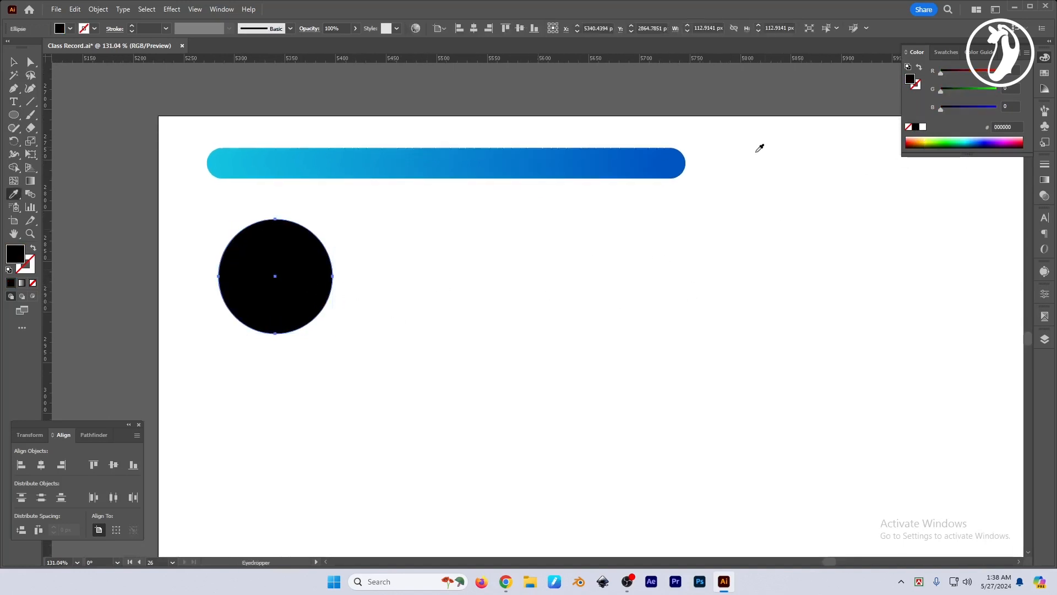
{"action": "left_click", "coordinate": [680, 157]}
{"action": "key", "text": "v"}
{"action": "left_click", "coordinate": [488, 324]}
{"action": "scroll", "coordinate": [463, 318], "scroll_direction": "down", "scroll_amount": 1}
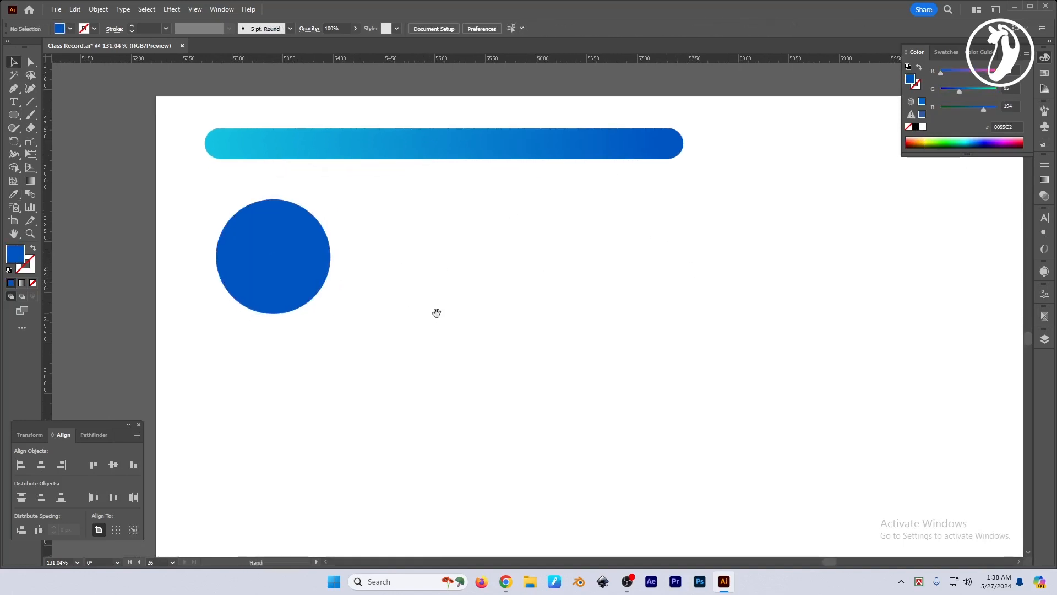
Step: Copy the blue circle, paste the duplicate in place in front of it, and fill the duplicate with black
{"action": "left_click", "coordinate": [272, 230]}
{"action": "key", "text": "ctrl+c"}
{"action": "key", "text": "ctrl+f"}
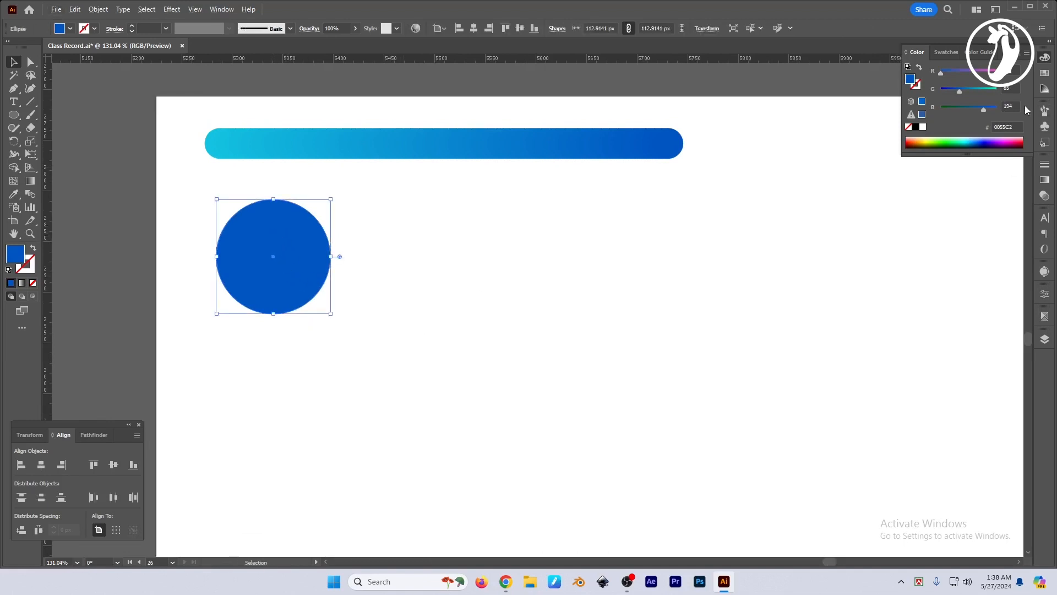
{"action": "left_click", "coordinate": [917, 127]}
{"action": "left_click", "coordinate": [491, 223]}
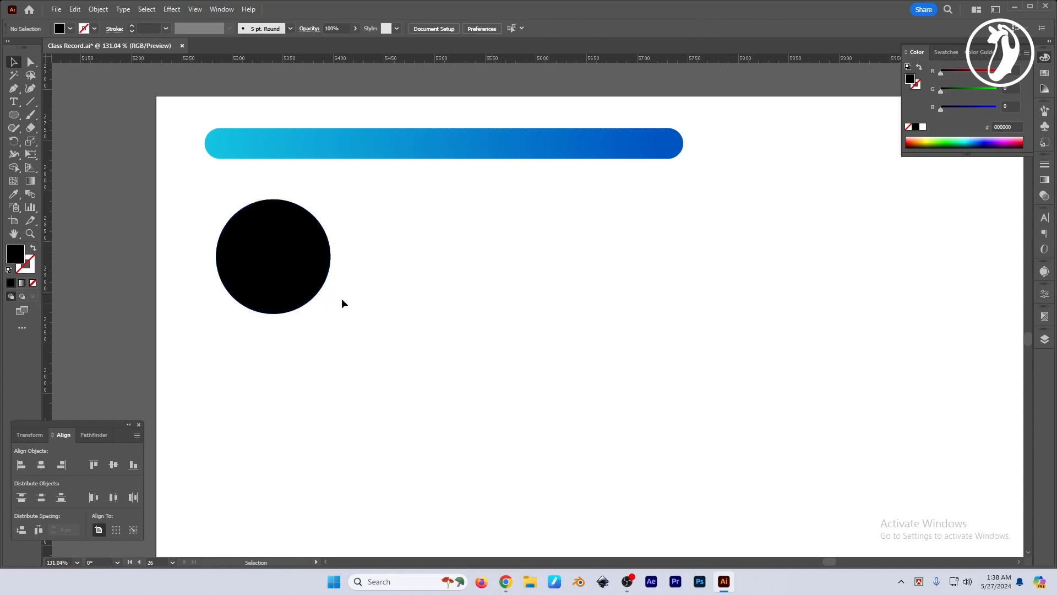
Step: Duplicate the black circle diagonally below and to its right, and fill the new copy with white
{"action": "left_click_drag", "start_coordinate": [288, 249], "coordinate": [341, 321]}
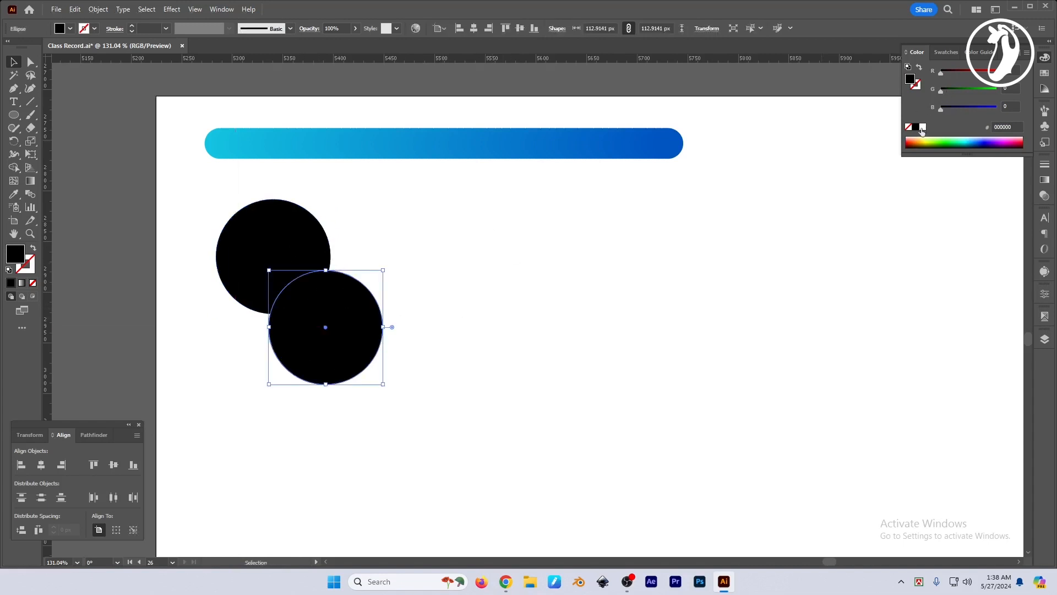
{"action": "left_click", "coordinate": [923, 127]}
Step: Bring the upper-left black circle to the front of the stacking order
{"action": "left_click", "coordinate": [272, 224]}
{"action": "right_click", "coordinate": [270, 220]}
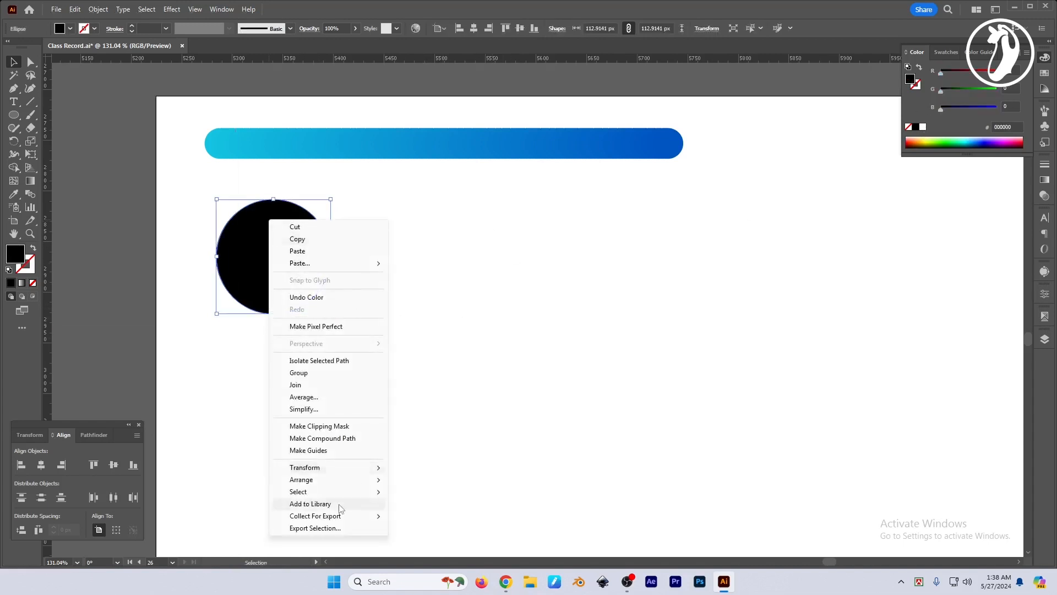
{"action": "mouse_move", "coordinate": [363, 479]}
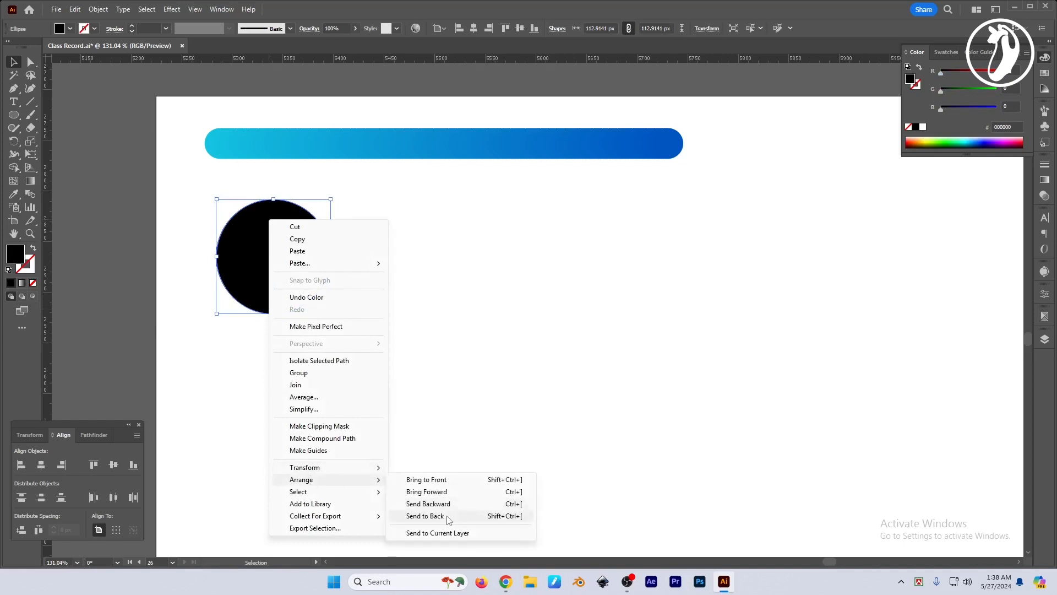
{"action": "left_click", "coordinate": [427, 479]}
{"action": "left_click", "coordinate": [407, 411]}
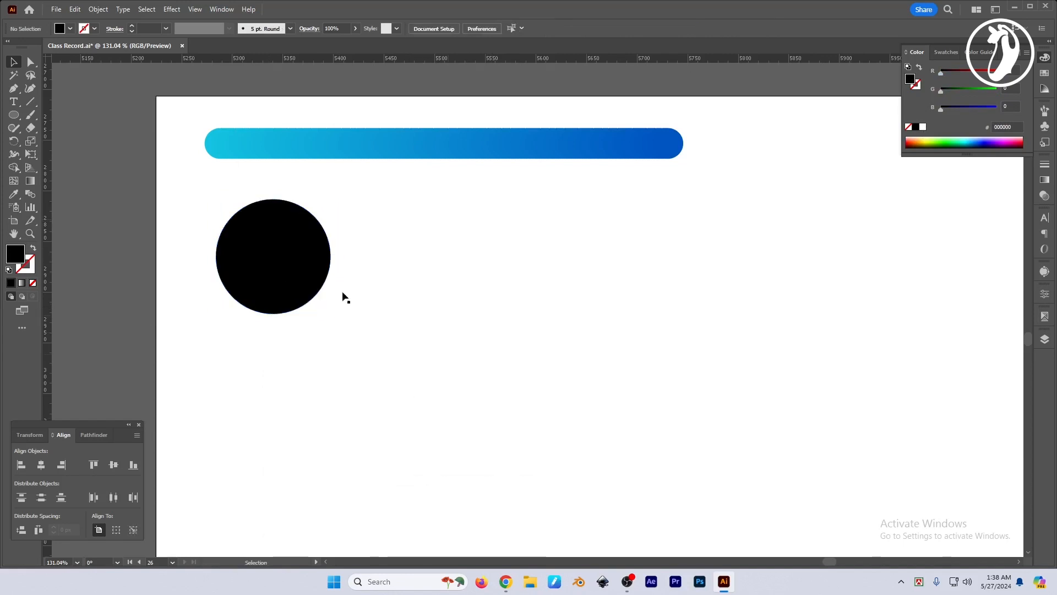
Step: Blend the black circle into the white circle with the Blend tool, from center to center
{"action": "left_click", "coordinate": [342, 308]}
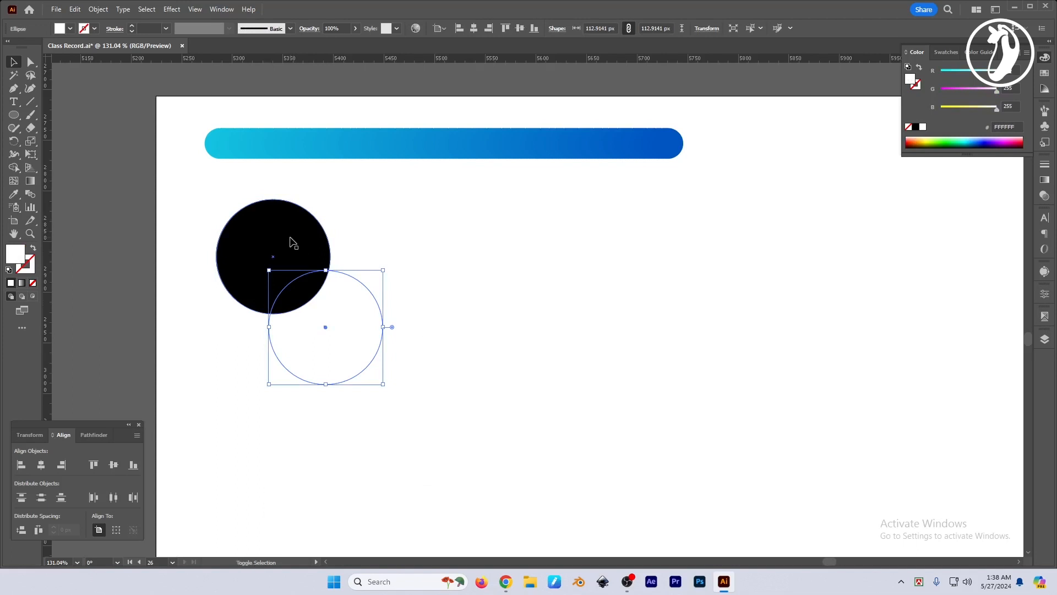
{"action": "left_click", "coordinate": [293, 243], "text": "shift"}
{"action": "left_click", "coordinate": [31, 195]}
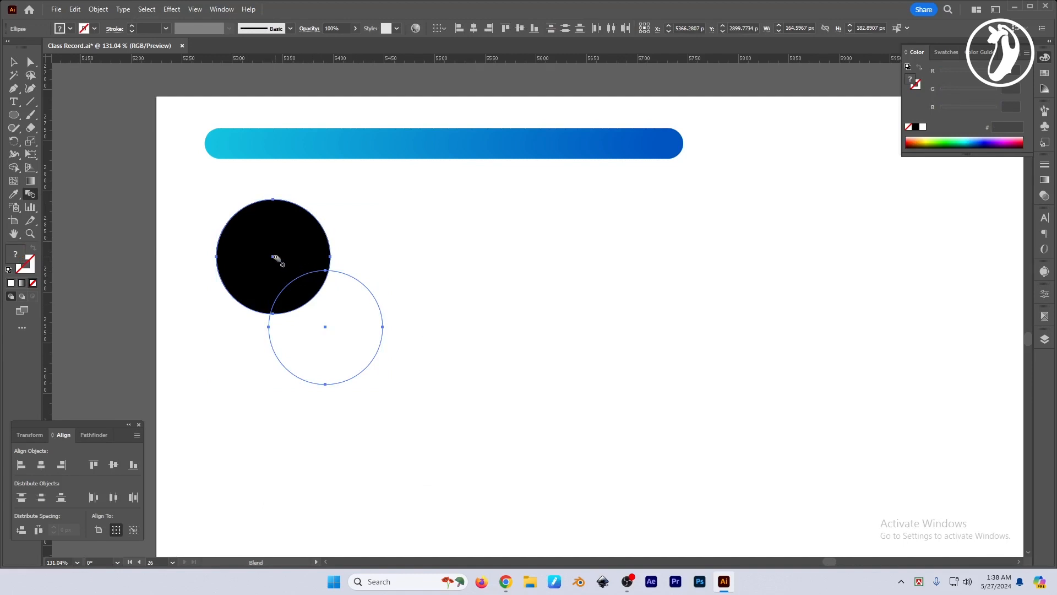
{"action": "left_click", "coordinate": [274, 256]}
{"action": "left_click", "coordinate": [326, 330]}
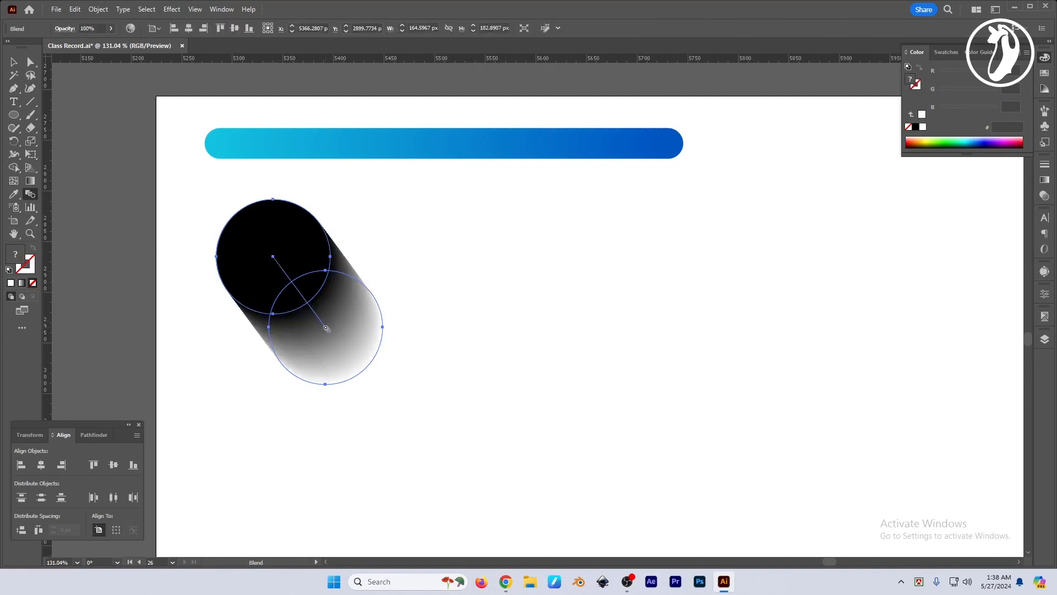
{"action": "key", "text": "v"}
{"action": "left_click", "coordinate": [544, 356]}
Step: Send the black-to-white blend to the back so it sits behind the blue circle
{"action": "left_click", "coordinate": [348, 338]}
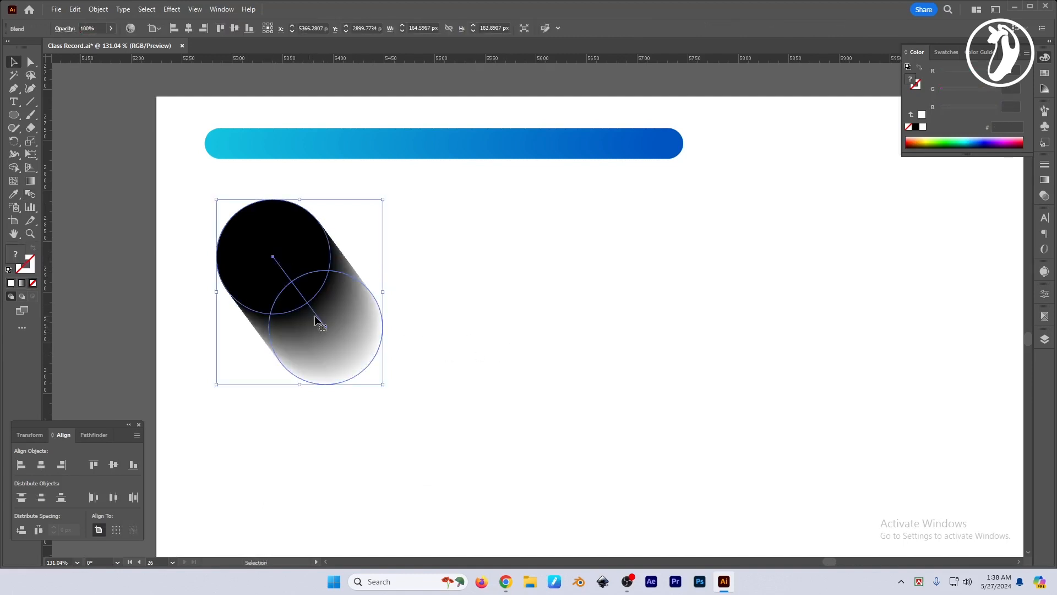
{"action": "left_click_drag", "start_coordinate": [315, 315], "coordinate": [405, 373]}
{"action": "key", "text": "ctrl+z"}
{"action": "right_click", "coordinate": [298, 253]}
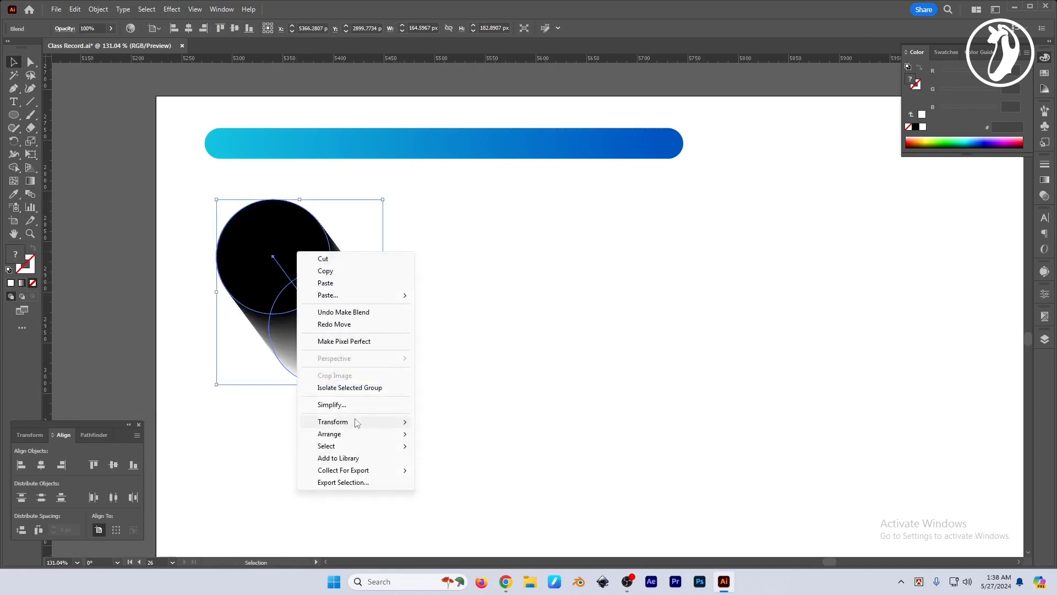
{"action": "mouse_move", "coordinate": [352, 434]}
{"action": "left_click", "coordinate": [453, 470]}
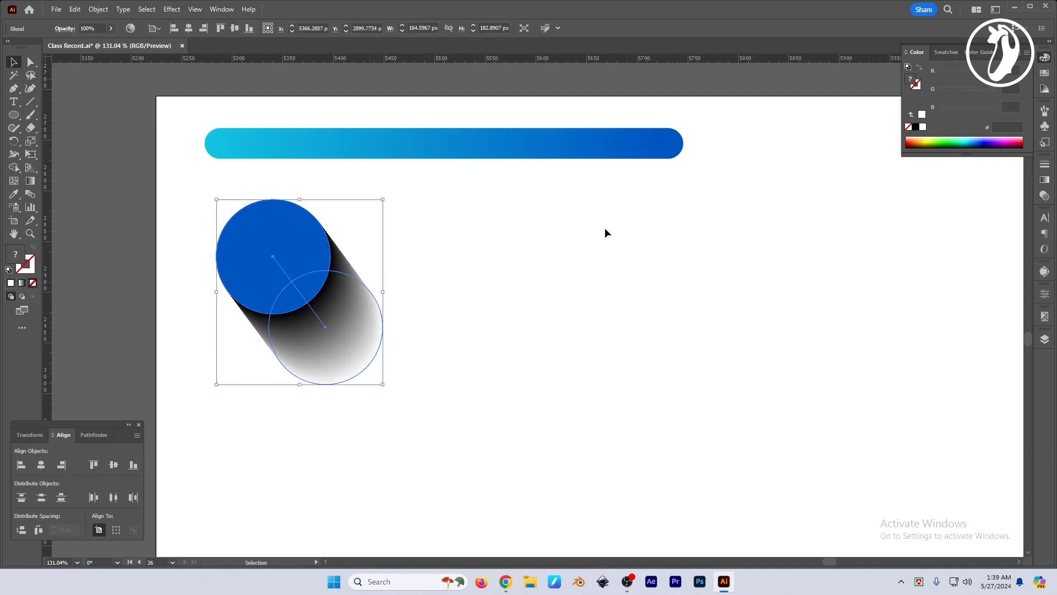
Step: Set the blend's blending mode to Multiply and its opacity to 50%
{"action": "left_click", "coordinate": [1045, 195]}
{"action": "left_click", "coordinate": [940, 177]}
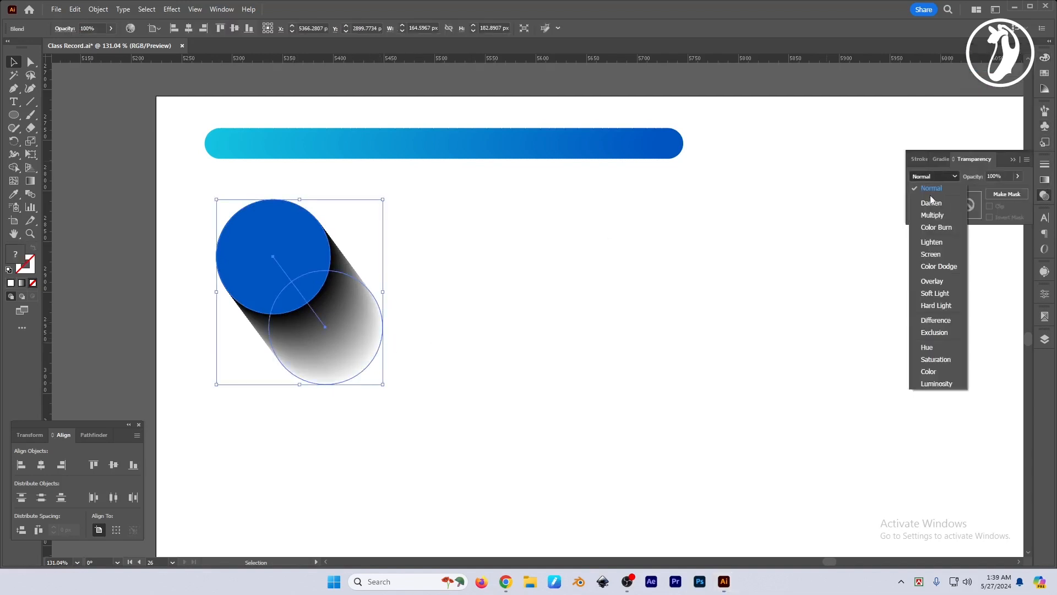
{"action": "left_click", "coordinate": [932, 215]}
{"action": "left_click", "coordinate": [970, 180]}
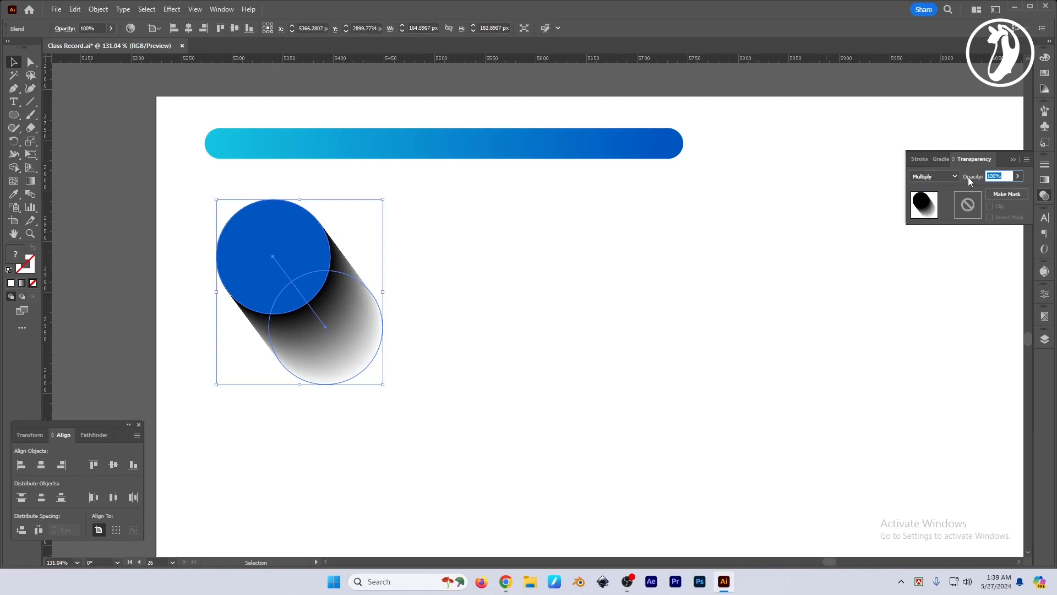
{"action": "type", "text": "50"}
{"action": "key", "text": "Return"}
{"action": "left_click", "coordinate": [611, 281]}
Step: Move only the blend's white end circle farther down and to the right to lengthen the shadow
{"action": "key", "text": "a"}
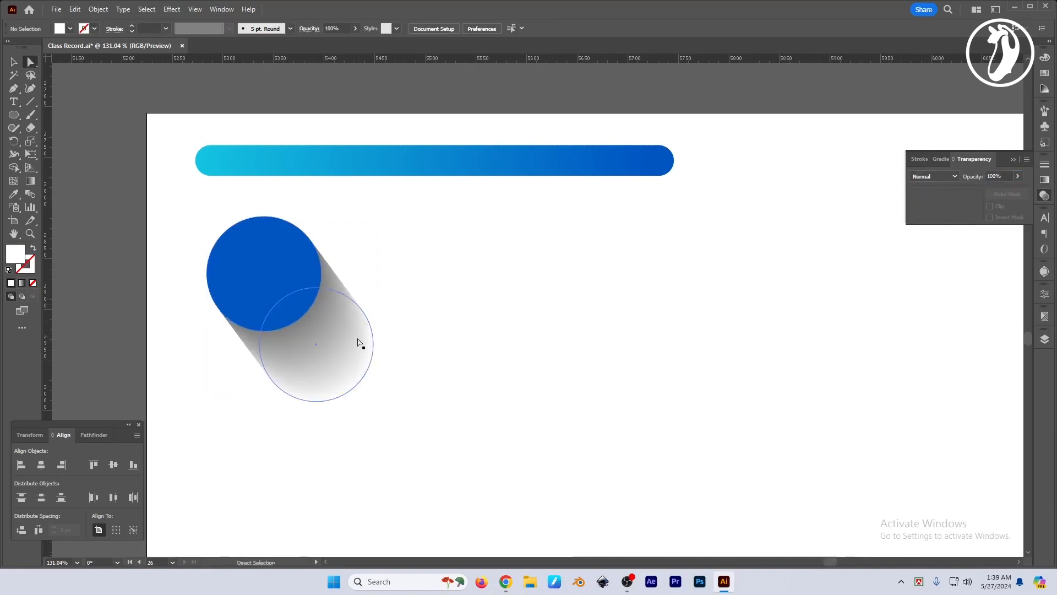
{"action": "left_click_drag", "start_coordinate": [358, 346], "coordinate": [375, 394]}
{"action": "left_click_drag", "start_coordinate": [368, 396], "coordinate": [368, 396]}
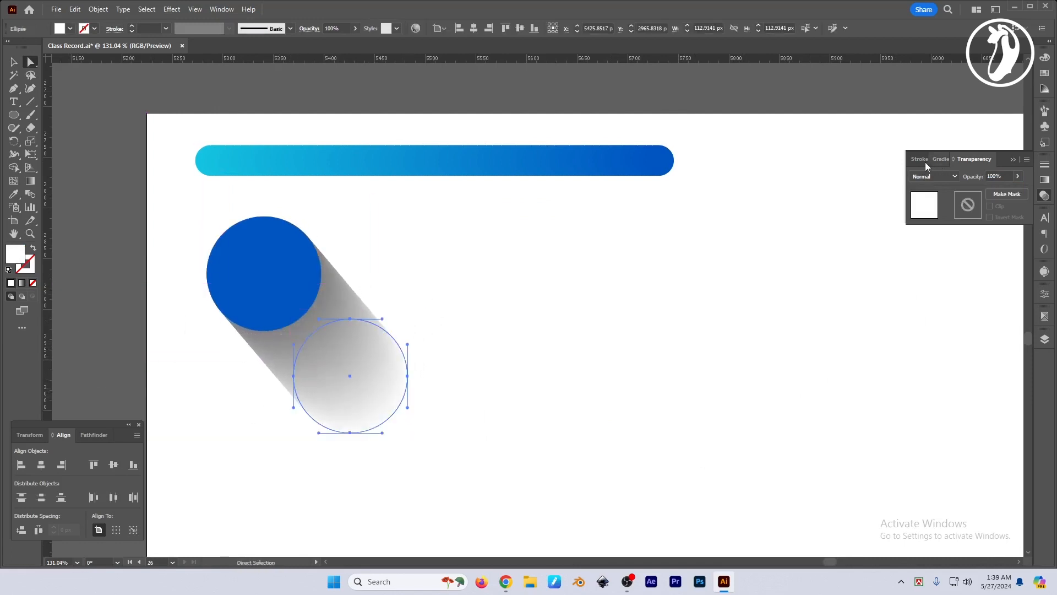
Step: Set the white end circle's opacity to 0%, and hide the panels for a clear view of the artwork
{"action": "left_click", "coordinate": [970, 178]}
{"action": "type", "text": "0"}
{"action": "key", "text": "Return"}
{"action": "key", "text": "v"}
{"action": "left_click", "coordinate": [542, 371]}
{"action": "left_click_drag", "start_coordinate": [542, 371], "coordinate": [572, 364]}
{"action": "left_click", "coordinate": [1015, 160]}
{"action": "key", "text": "Tab"}
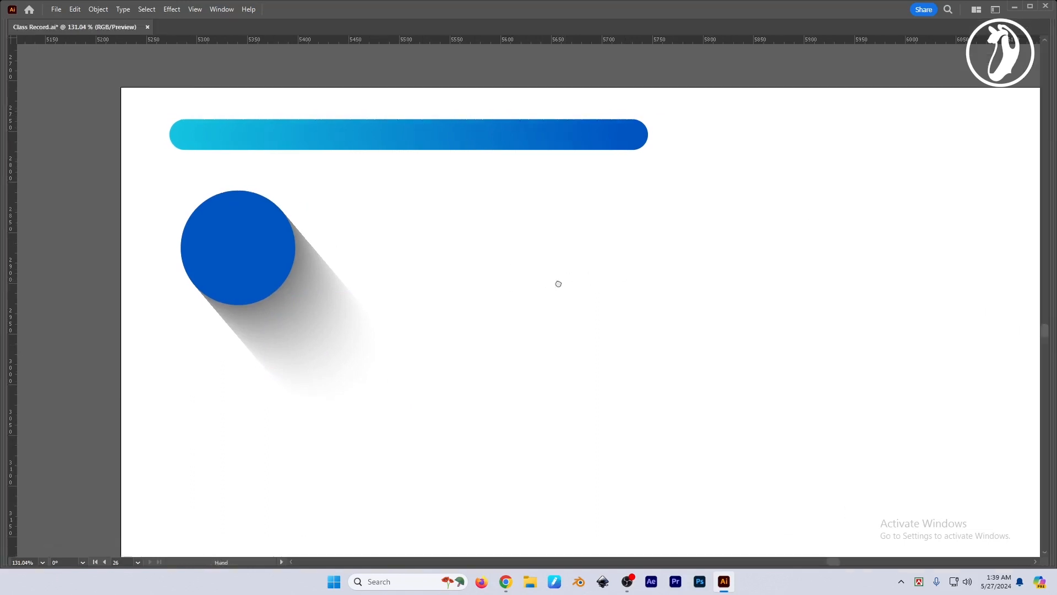
Step: Draw a square over the circle and its shadow, and fill it with a medium blue sampled from the gradient bar
{"action": "key", "text": "m"}
{"action": "left_click_drag", "start_coordinate": [134, 169], "coordinate": [446, 324]}
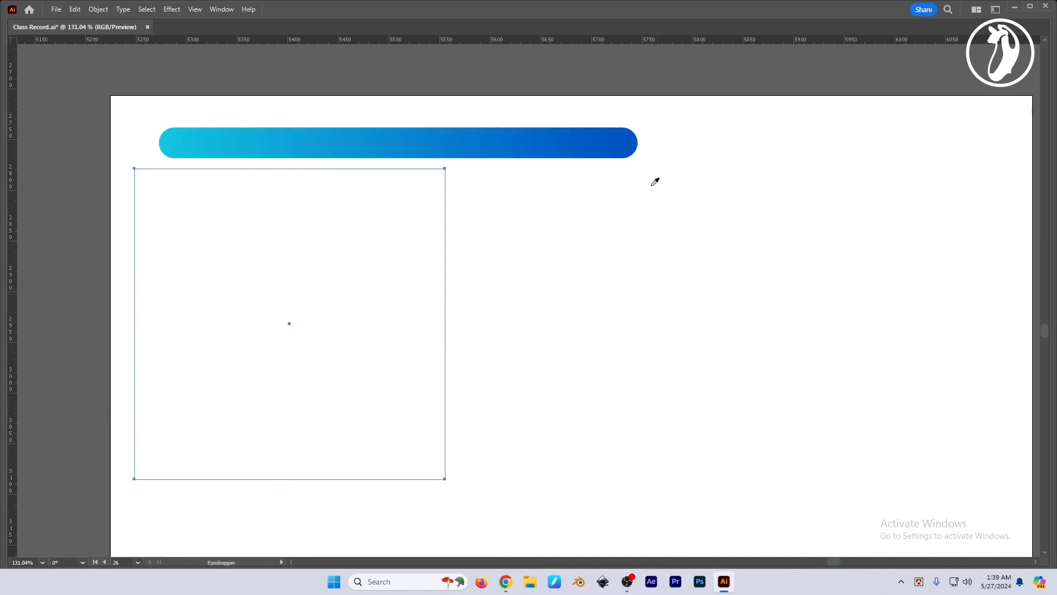
{"action": "key", "text": "i"}
{"action": "left_click", "coordinate": [619, 140]}
{"action": "left_click", "coordinate": [513, 140]}
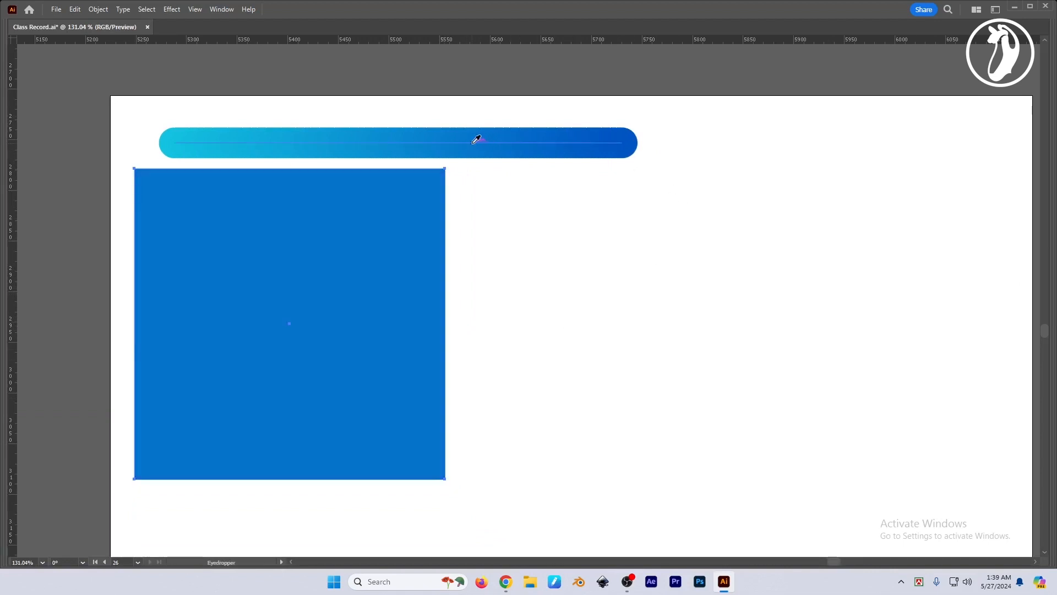
Step: Send the blue square to the back so it forms a background for the circle and its shadow
{"action": "key", "text": "v"}
{"action": "right_click", "coordinate": [384, 242]}
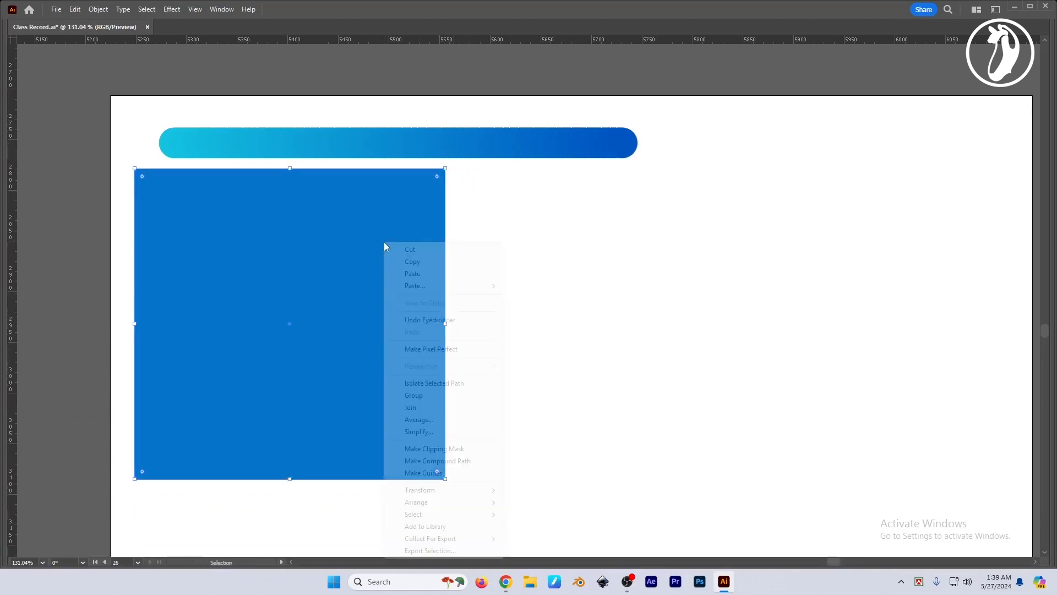
{"action": "mouse_move", "coordinate": [441, 501]}
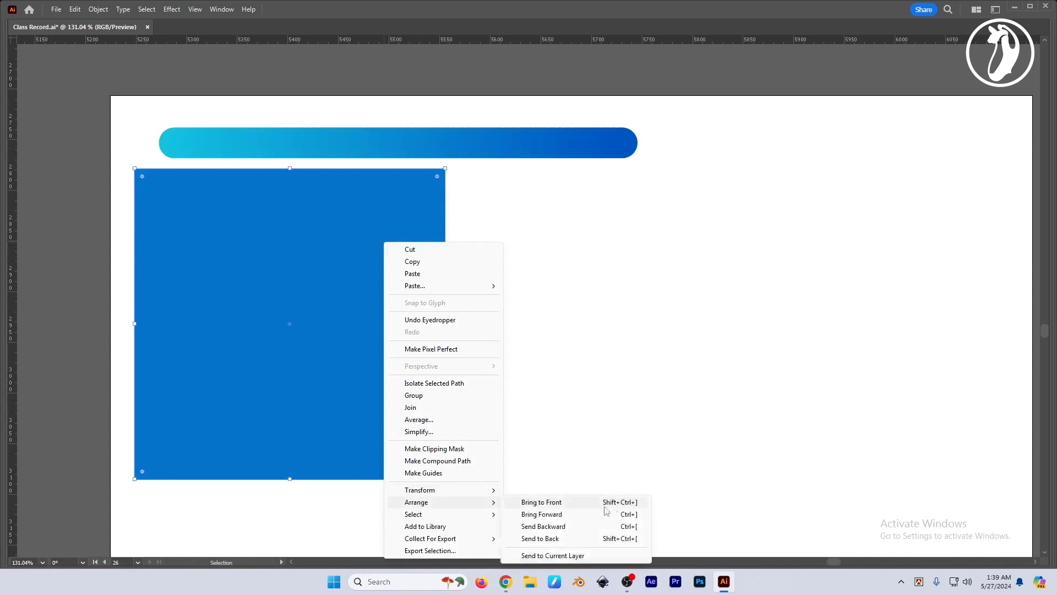
{"action": "left_click", "coordinate": [563, 539]}
{"action": "left_click_drag", "start_coordinate": [541, 332], "coordinate": [607, 334]}
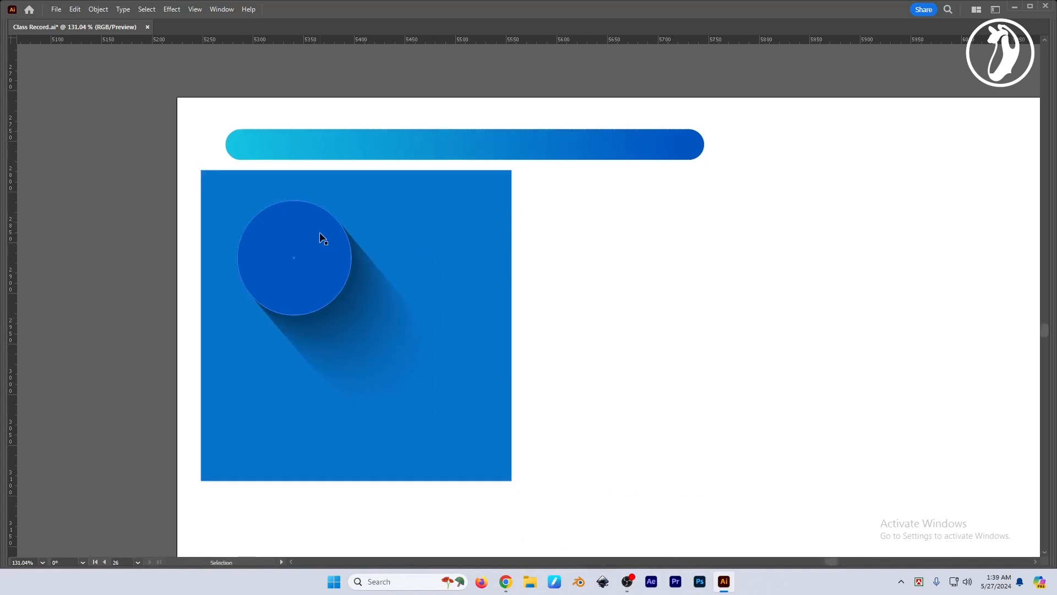
Step: Recolor the circle on the square with the light blue #0FA9D9 sampled from the gradient bar's left part
{"action": "left_click", "coordinate": [321, 236]}
{"action": "key", "text": "F6"}
{"action": "key", "text": "i"}
{"action": "left_click", "coordinate": [312, 133]}
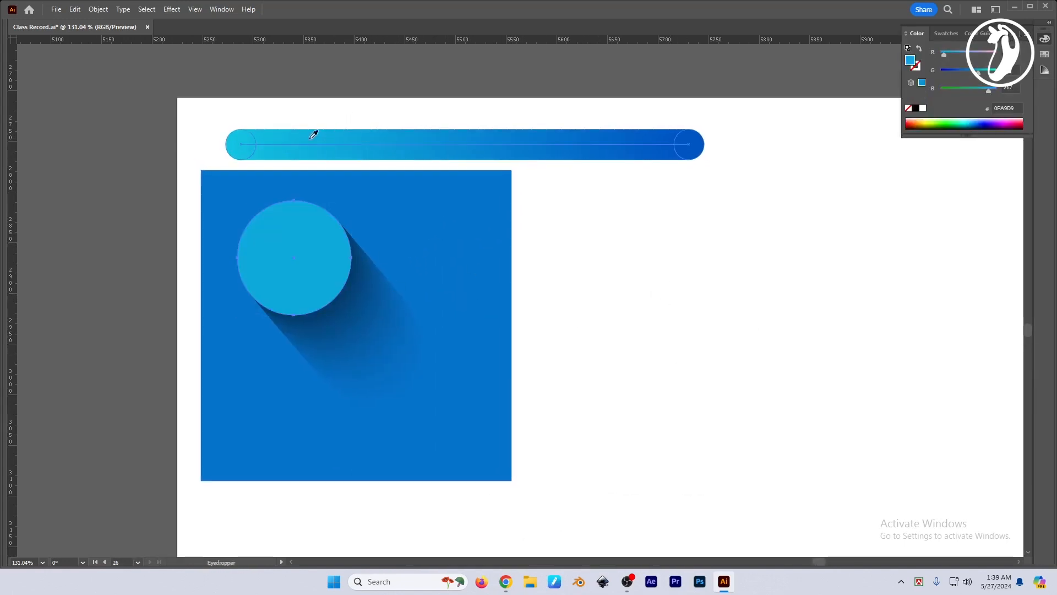
{"action": "key", "text": "v"}
{"action": "left_click", "coordinate": [687, 323]}
{"action": "scroll", "coordinate": [661, 325], "scroll_direction": "down", "scroll_amount": 1}
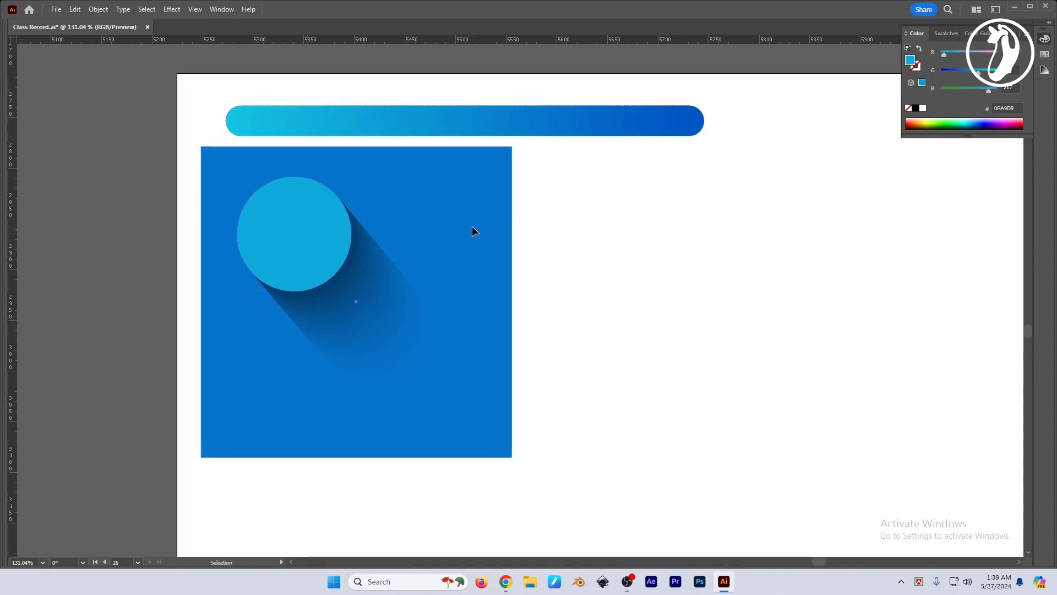
Step: Shrink the background square to about 260 px per side and reposition it around the circle and shadow
{"action": "left_click_drag", "start_coordinate": [471, 226], "coordinate": [488, 223]}
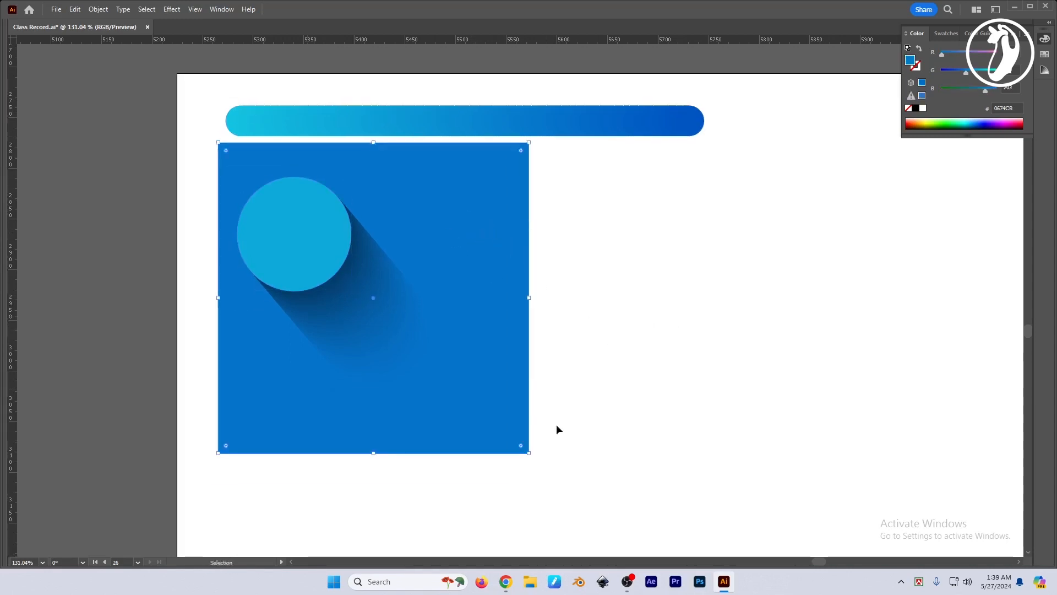
{"action": "left_click_drag", "start_coordinate": [530, 455], "coordinate": [483, 408]}
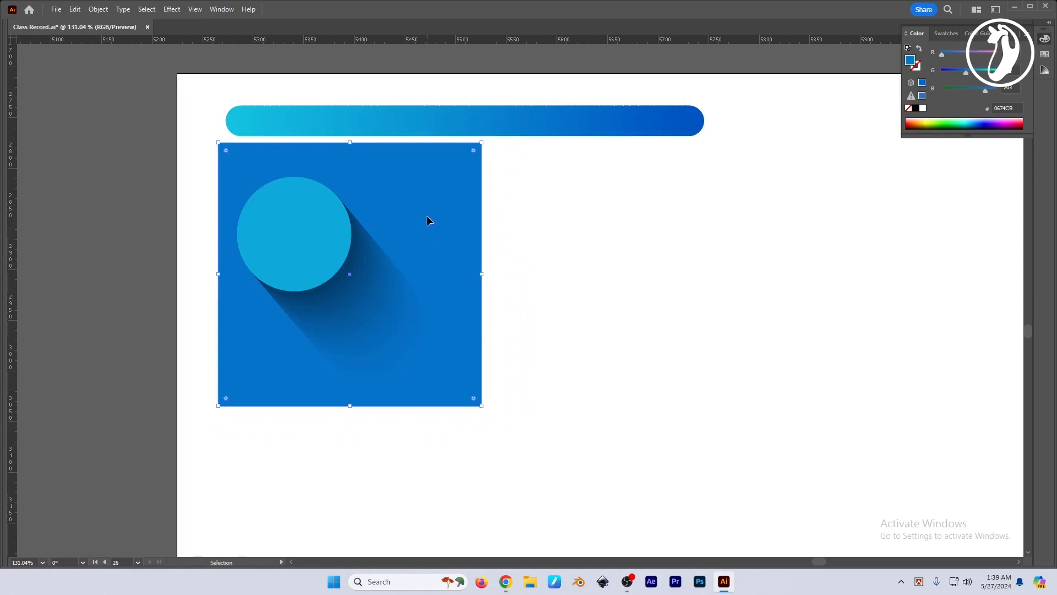
{"action": "left_click_drag", "start_coordinate": [428, 217], "coordinate": [428, 220]}
{"action": "left_click", "coordinate": [591, 274]}
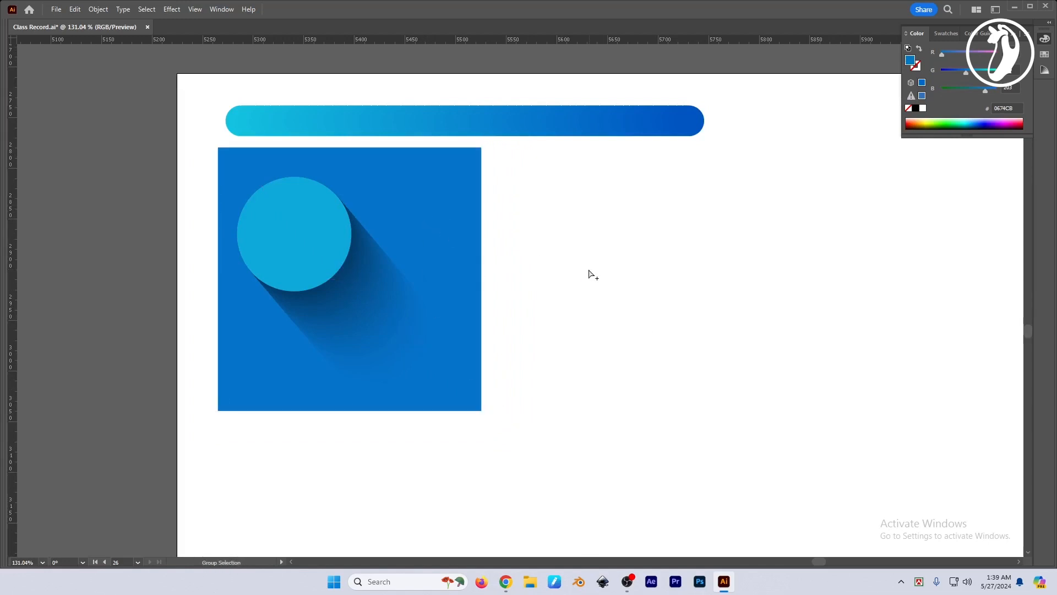
Step: Show the hidden tools and panels again and make room beside the square
{"action": "scroll", "coordinate": [589, 269], "scroll_direction": "right", "scroll_amount": 5}
{"action": "key", "text": "Tab"}
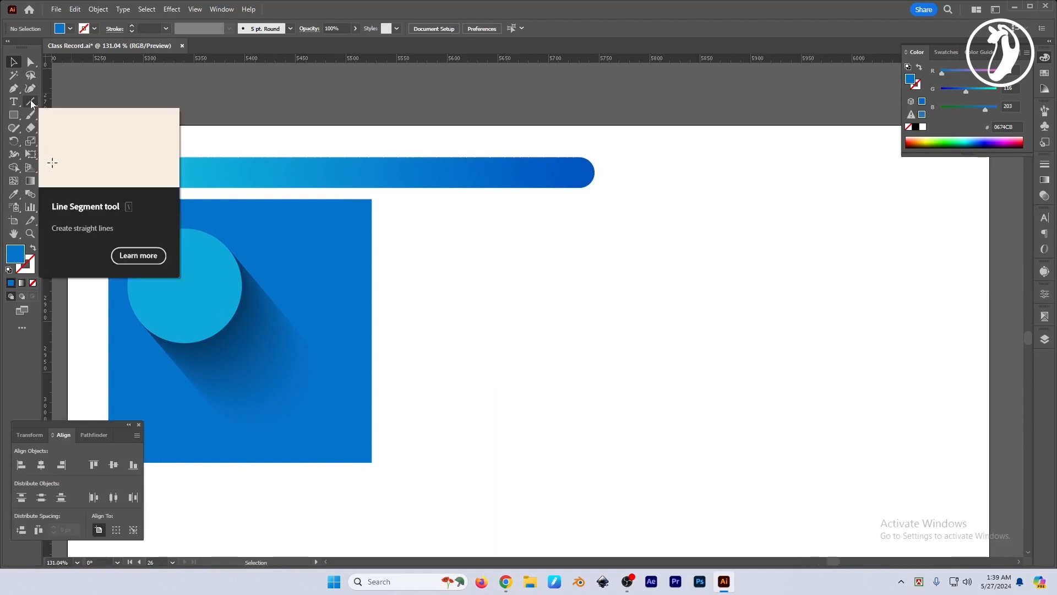
{"action": "left_click", "coordinate": [31, 103]}
{"action": "left_click_drag", "start_coordinate": [423, 338], "coordinate": [397, 297]}
{"action": "key", "text": "v"}
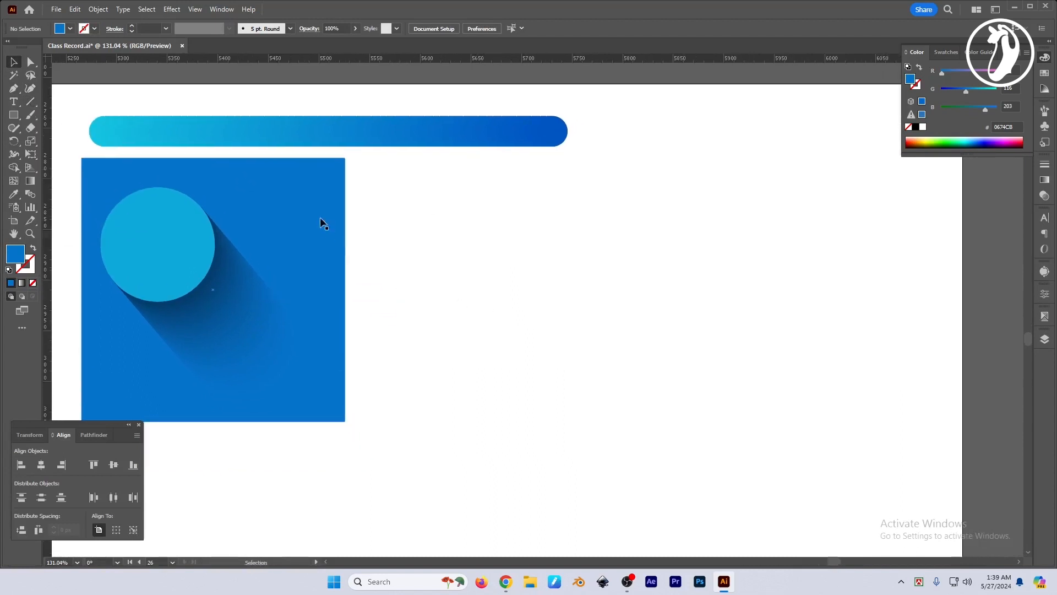
Step: Duplicate the blue square to its right and reshape the copy into a rectangle about 138 by 208 px
{"action": "left_click_drag", "start_coordinate": [270, 199], "coordinate": [558, 246]}
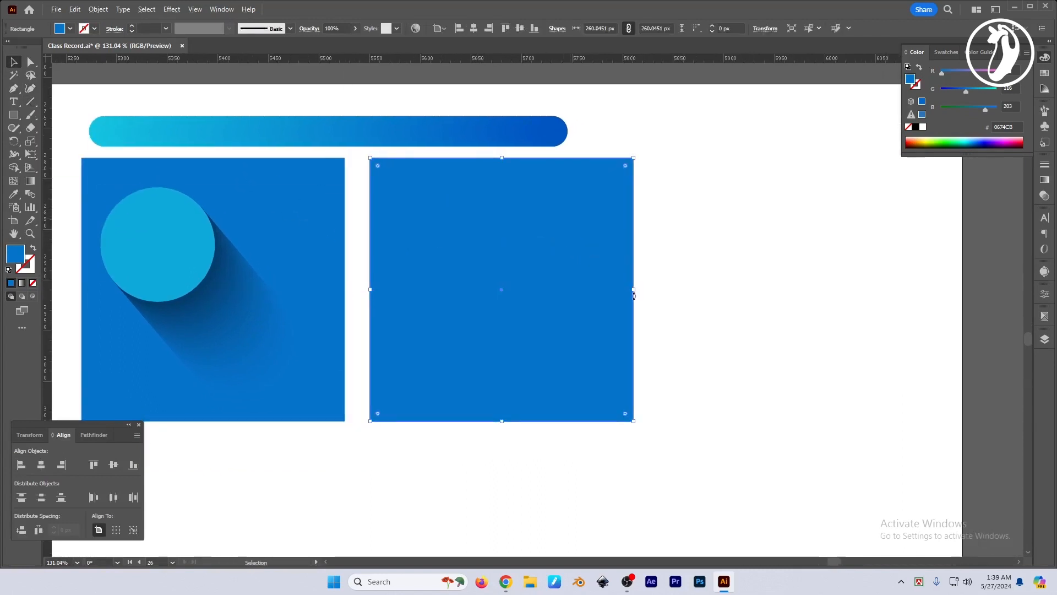
{"action": "left_click_drag", "start_coordinate": [635, 160], "coordinate": [575, 181]}
{"action": "left_click_drag", "start_coordinate": [492, 295], "coordinate": [475, 292]}
Step: Fill the rectangle with the light blue #0FA6D8 sampled from the gradient bar using the Eyedropper
{"action": "key", "text": "i"}
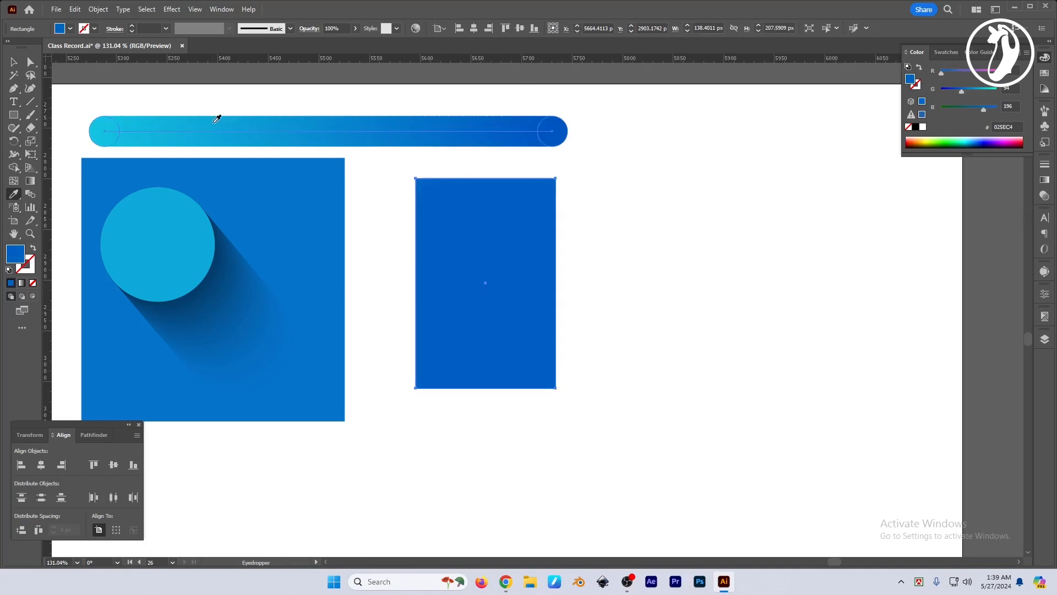
{"action": "left_click", "coordinate": [241, 124]}
{"action": "key", "text": "v"}
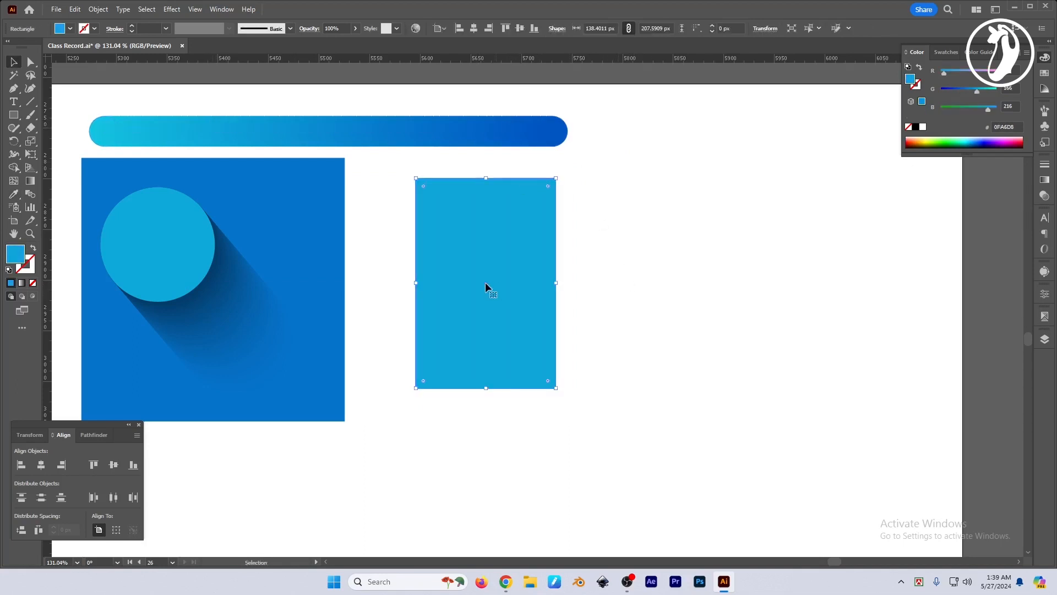
Step: Apply a linear gradient to the rectangle and color its right stop with the deep blue from the gradient bar's right end
{"action": "left_click", "coordinate": [1050, 183]}
{"action": "left_click", "coordinate": [983, 244]}
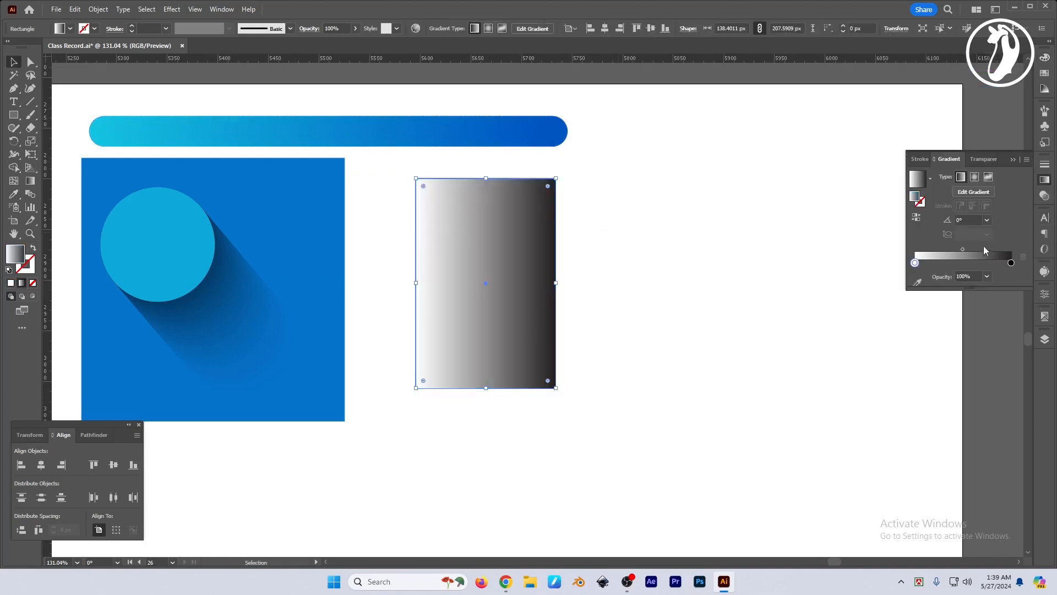
{"action": "left_click", "coordinate": [1011, 263]}
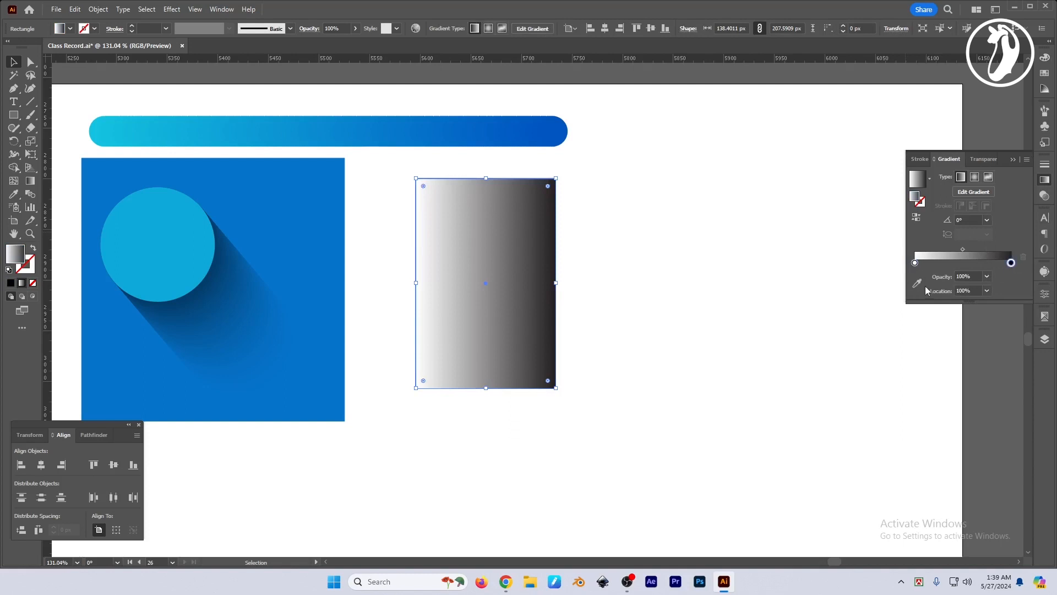
{"action": "left_click", "coordinate": [917, 283]}
{"action": "left_click", "coordinate": [551, 127]}
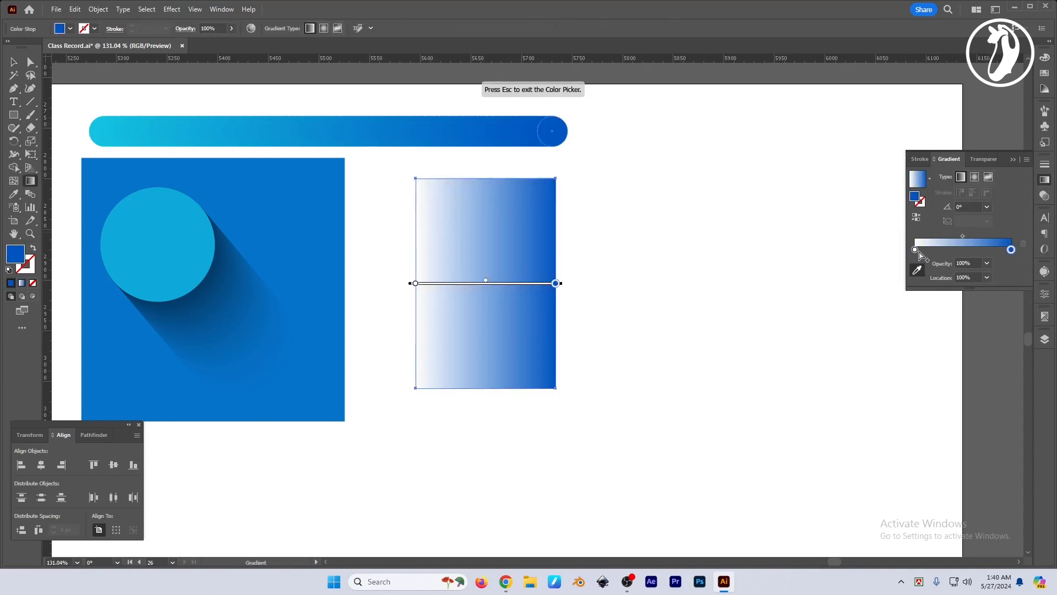
Step: Color the left stop of the rectangle's linear gradient with a light blue sampled from the gradient bar
{"action": "left_click", "coordinate": [916, 251]}
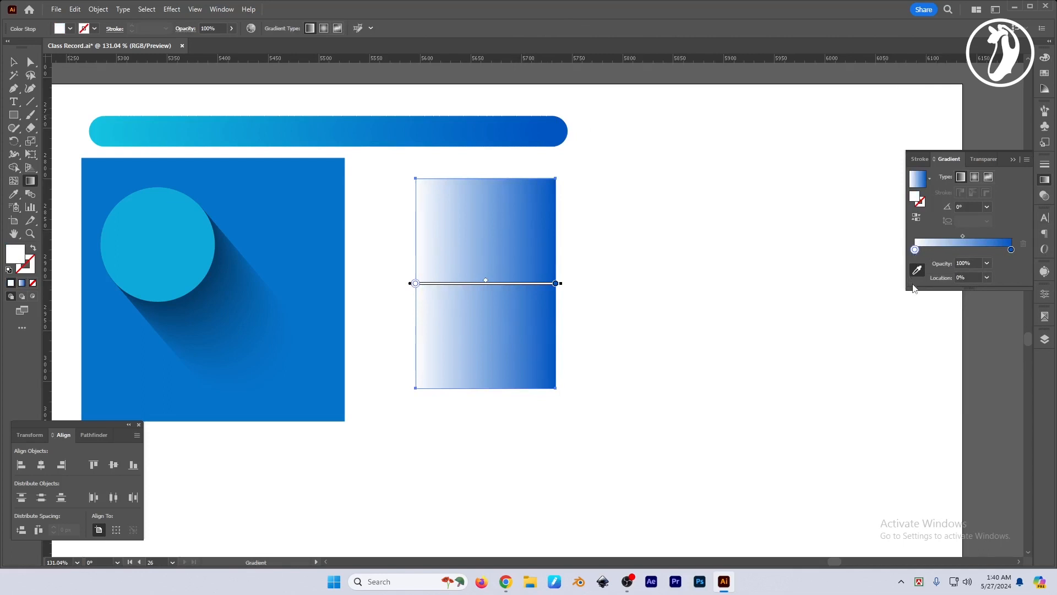
{"action": "left_click", "coordinate": [289, 128]}
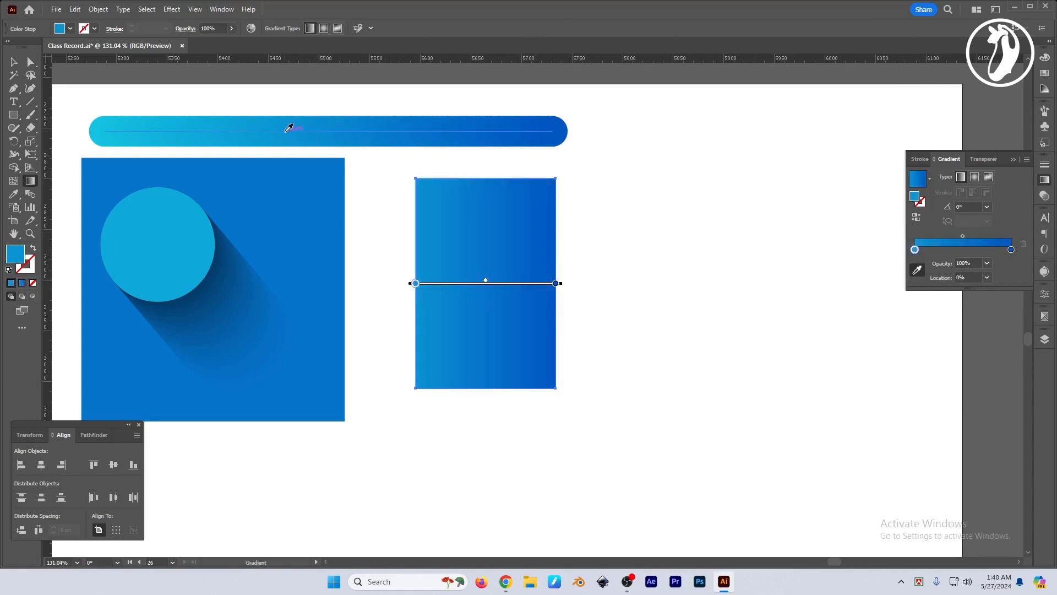
{"action": "left_click", "coordinate": [247, 124]}
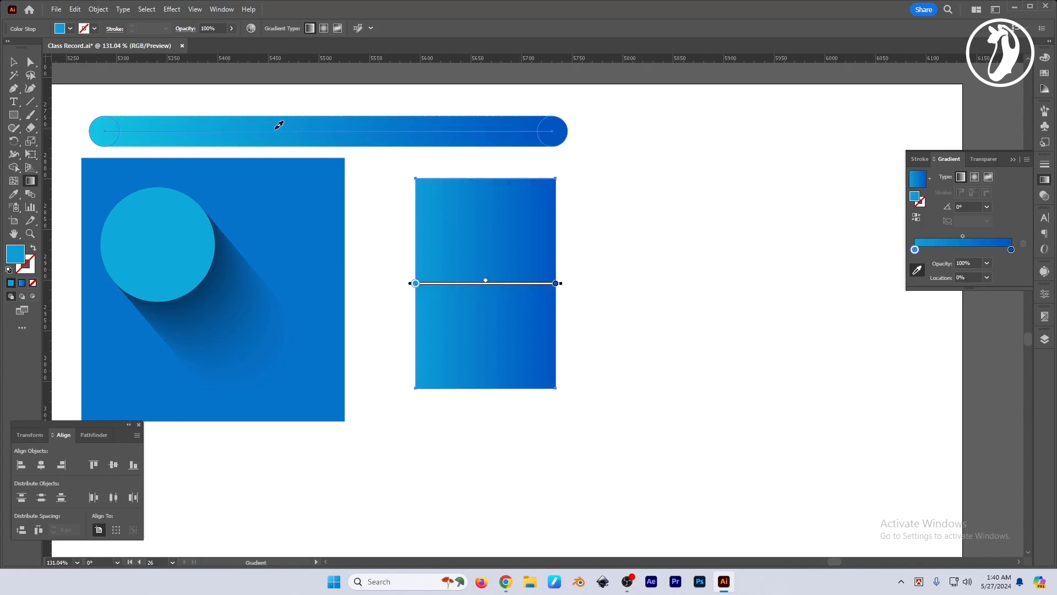
Step: Switch the rectangle's fill to a freeform gradient and move its lower-right and upper-right color points inward
{"action": "left_click", "coordinate": [990, 178]}
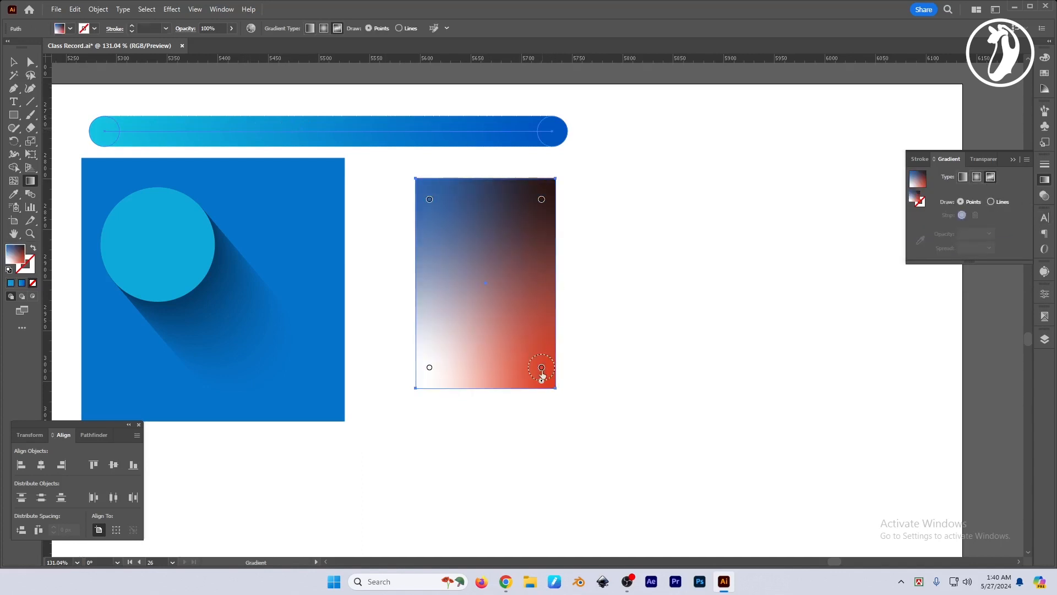
{"action": "left_click_drag", "start_coordinate": [542, 376], "coordinate": [532, 373]}
{"action": "left_click_drag", "start_coordinate": [535, 204], "coordinate": [498, 260]}
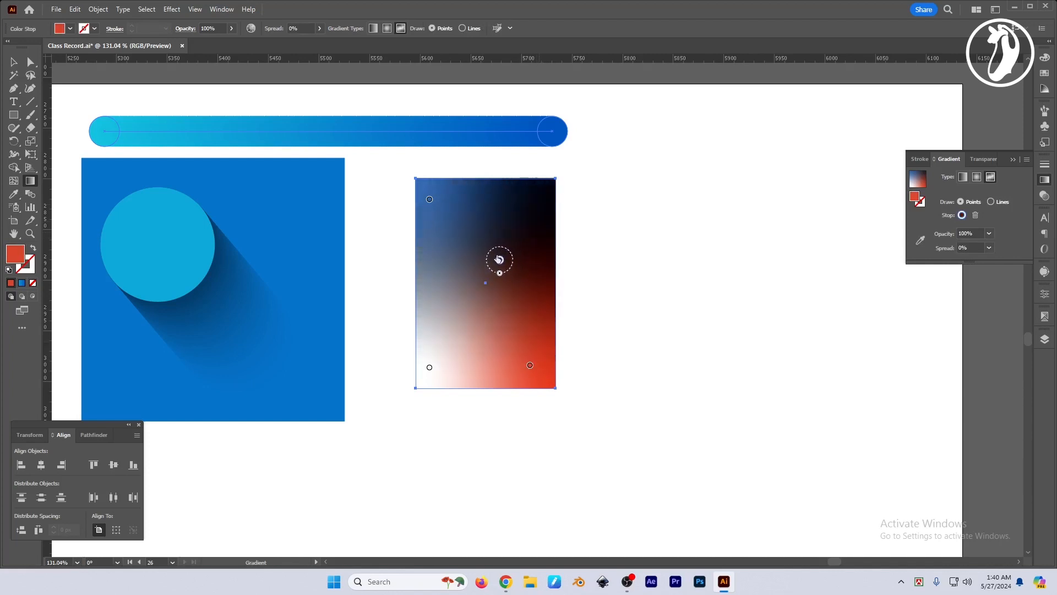
{"action": "key", "text": "v"}
Step: Rotate the gradient rectangle 90° counterclockwise into landscape orientation
{"action": "left_click", "coordinate": [641, 303]}
{"action": "left_click_drag", "start_coordinate": [641, 303], "coordinate": [656, 305]}
{"action": "left_click_drag", "start_coordinate": [580, 295], "coordinate": [596, 295]}
{"action": "mouse_move", "coordinate": [651, 306]}
{"action": "left_mouse_down"}
{"action": "mouse_move", "coordinate": [676, 321]}
{"action": "mouse_move", "coordinate": [652, 323]}
{"action": "left_mouse_up"}
{"action": "left_click_drag", "start_coordinate": [650, 325], "coordinate": [680, 321]}
{"action": "left_click_drag", "start_coordinate": [572, 312], "coordinate": [564, 312]}
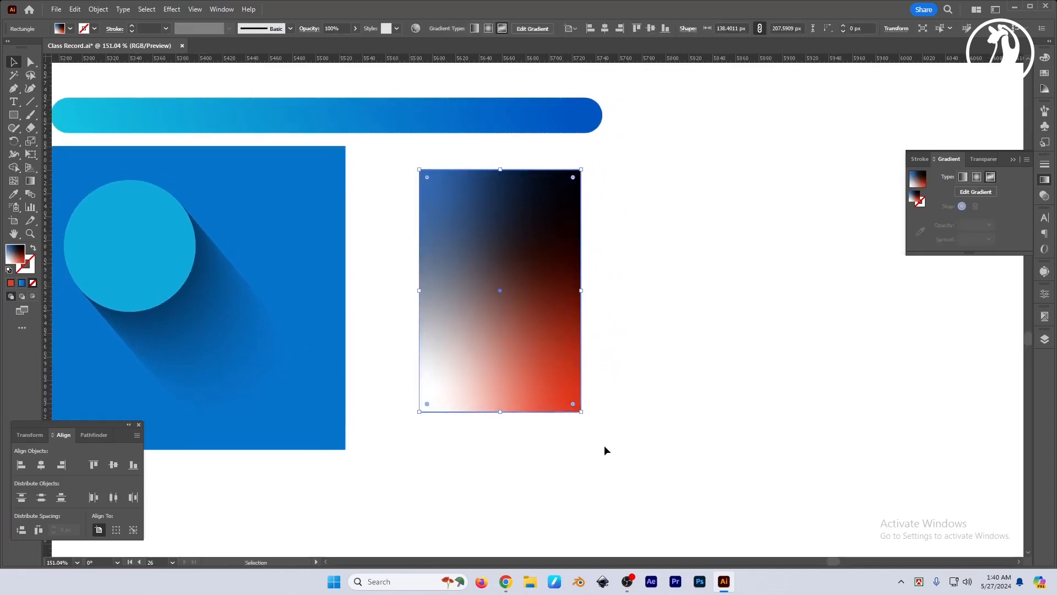
{"action": "key", "text": "r"}
{"action": "left_click_drag", "start_coordinate": [550, 456], "coordinate": [639, 237]}
{"action": "key", "text": "v"}
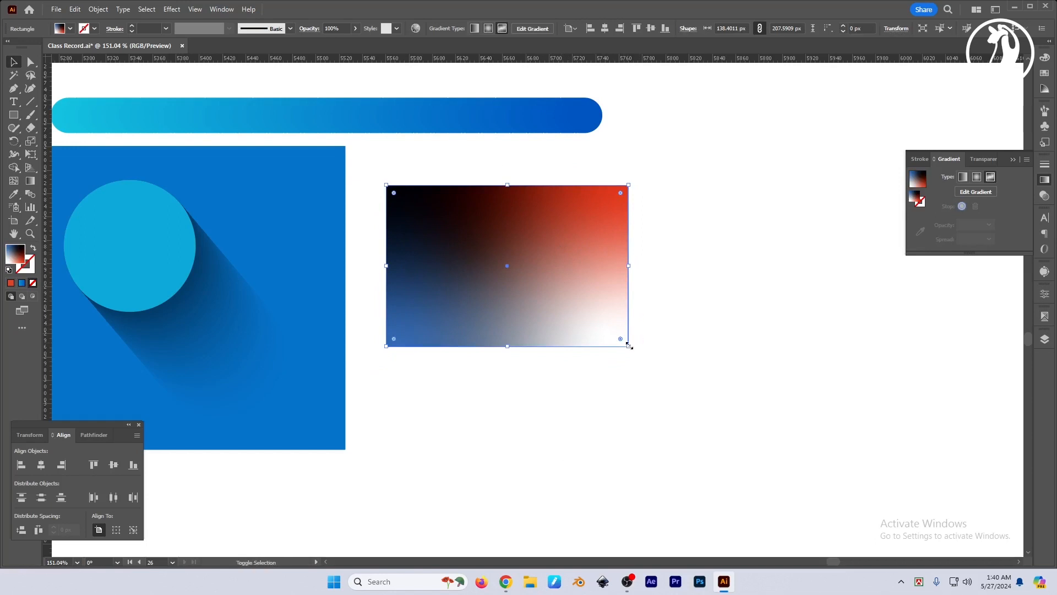
Step: Scale the gradient rectangle up into a large landscape background beside the blue square and deselect it
{"action": "left_click_drag", "start_coordinate": [628, 342], "coordinate": [750, 428]}
{"action": "left_click_drag", "start_coordinate": [456, 254], "coordinate": [439, 215]}
{"action": "left_click_drag", "start_coordinate": [651, 244], "coordinate": [615, 262]}
{"action": "left_click_drag", "start_coordinate": [700, 407], "coordinate": [835, 464]}
{"action": "left_click", "coordinate": [892, 385]}
{"action": "left_click_drag", "start_coordinate": [900, 390], "coordinate": [833, 389]}
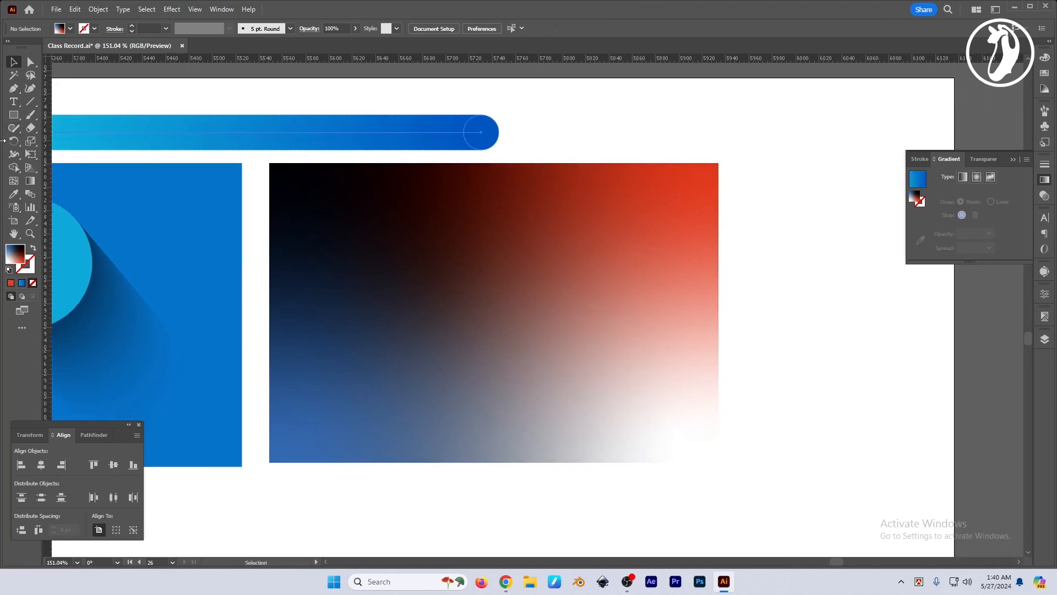
Step: Draw a wavy line about 508 px wide across the rectangle with the Pencil tool and move it slightly upward
{"action": "left_click", "coordinate": [14, 128]}
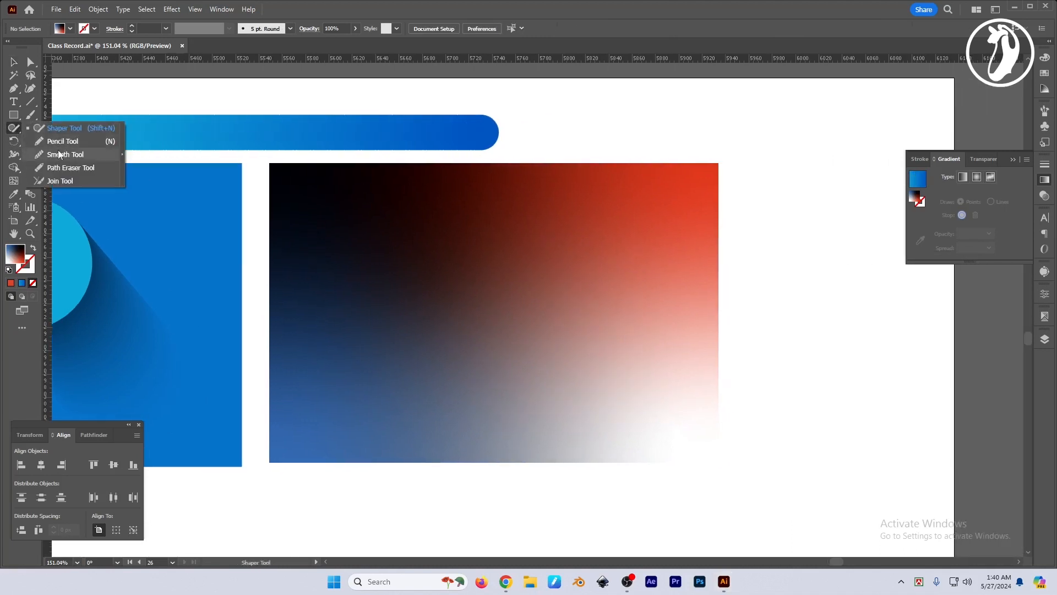
{"action": "left_click", "coordinate": [59, 143]}
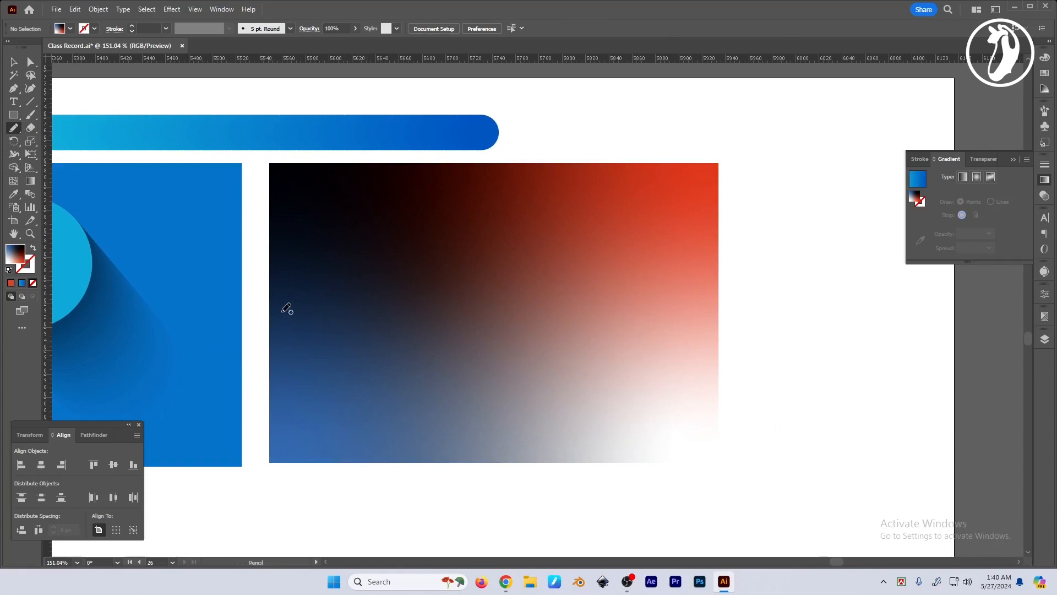
{"action": "mouse_move", "coordinate": [252, 293]}
{"action": "left_mouse_down"}
{"action": "mouse_move", "coordinate": [289, 264]}
{"action": "mouse_move", "coordinate": [346, 264]}
{"action": "mouse_move", "coordinate": [434, 307]}
{"action": "left_mouse_up"}
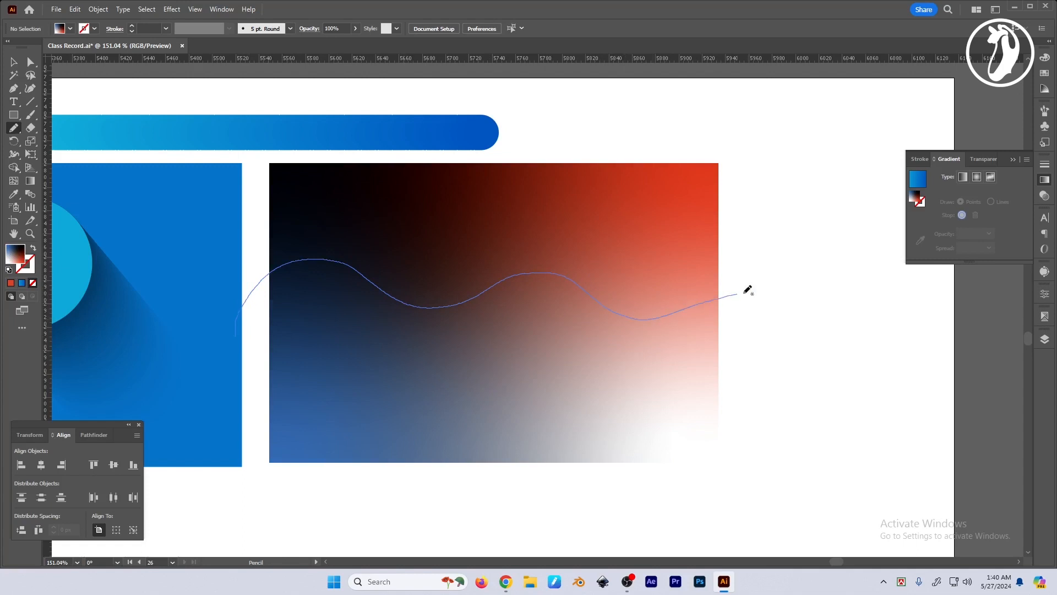
{"action": "left_click_drag", "start_coordinate": [745, 294], "coordinate": [826, 322]}
{"action": "key", "text": "v"}
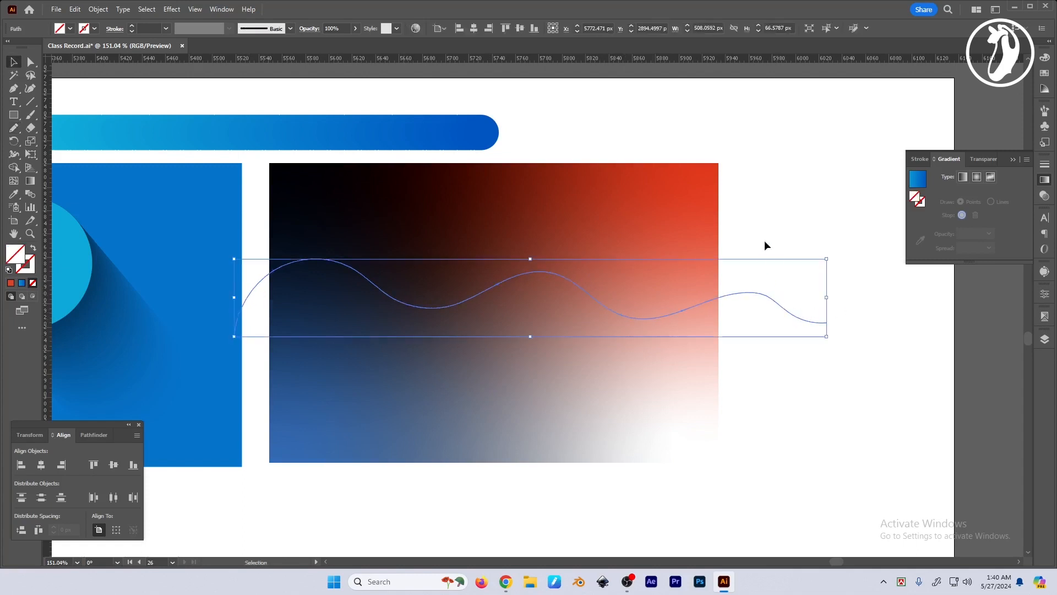
{"action": "left_click", "coordinate": [758, 294]}
{"action": "left_click_drag", "start_coordinate": [752, 293], "coordinate": [774, 251]}
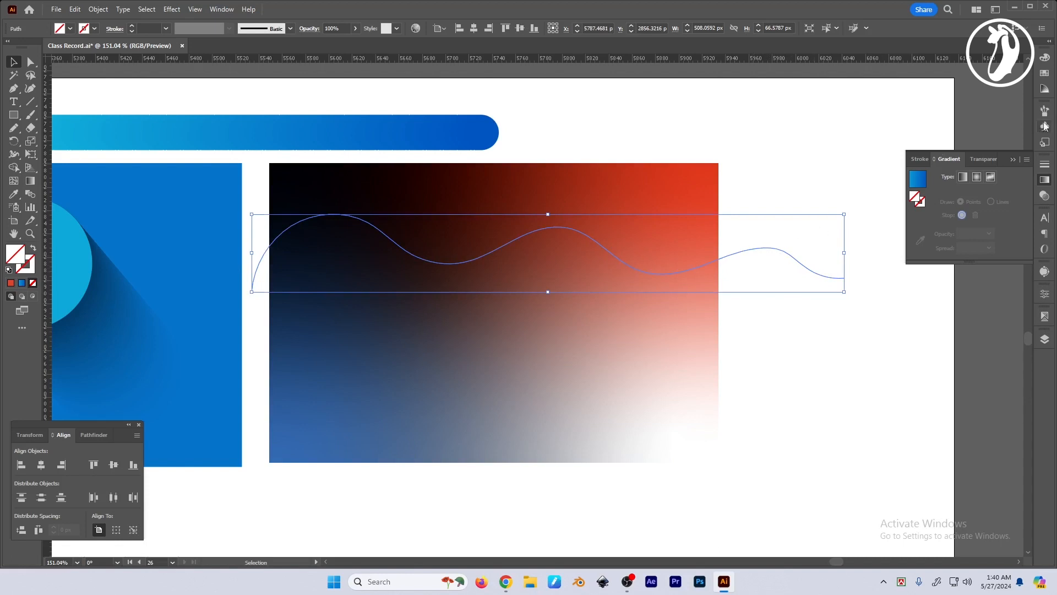
Step: Give the wavy line an orange #E78F00 stroke with no fill
{"action": "left_click", "coordinate": [1047, 61]}
{"action": "key", "text": "c"}
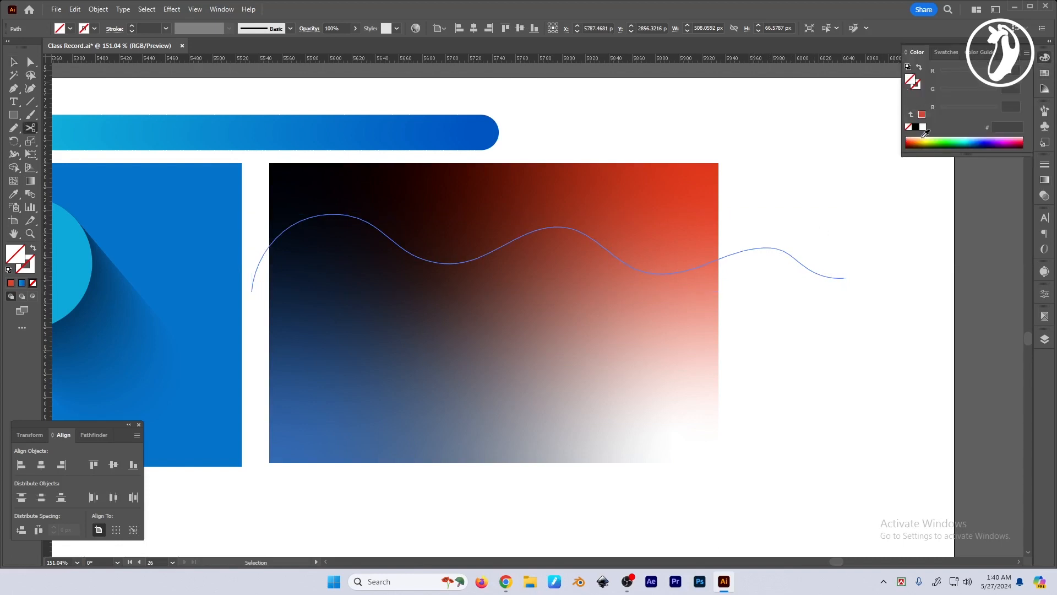
{"action": "left_click", "coordinate": [916, 142]}
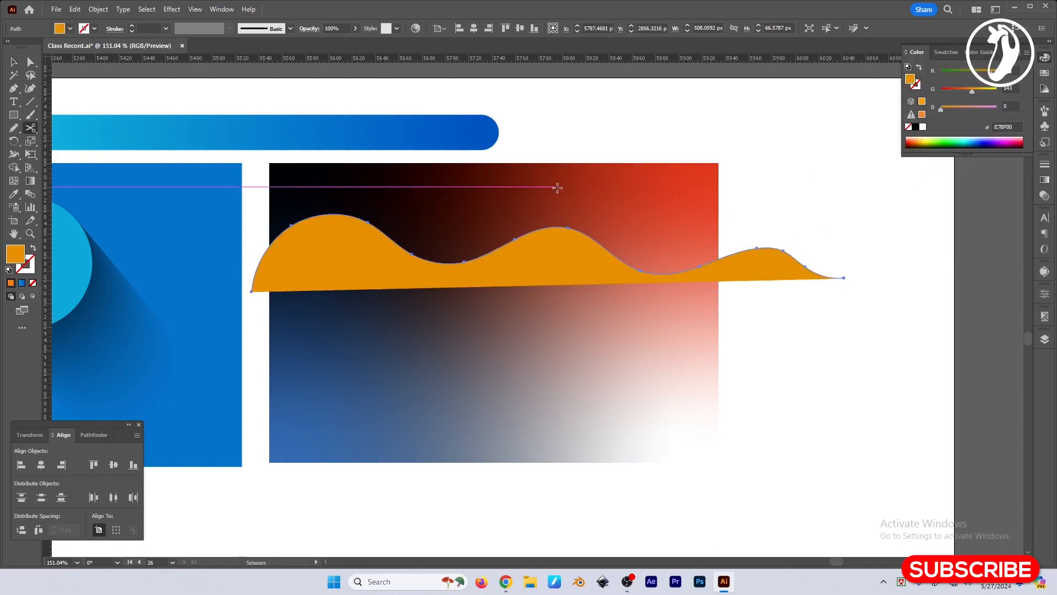
{"action": "left_click", "coordinate": [33, 250]}
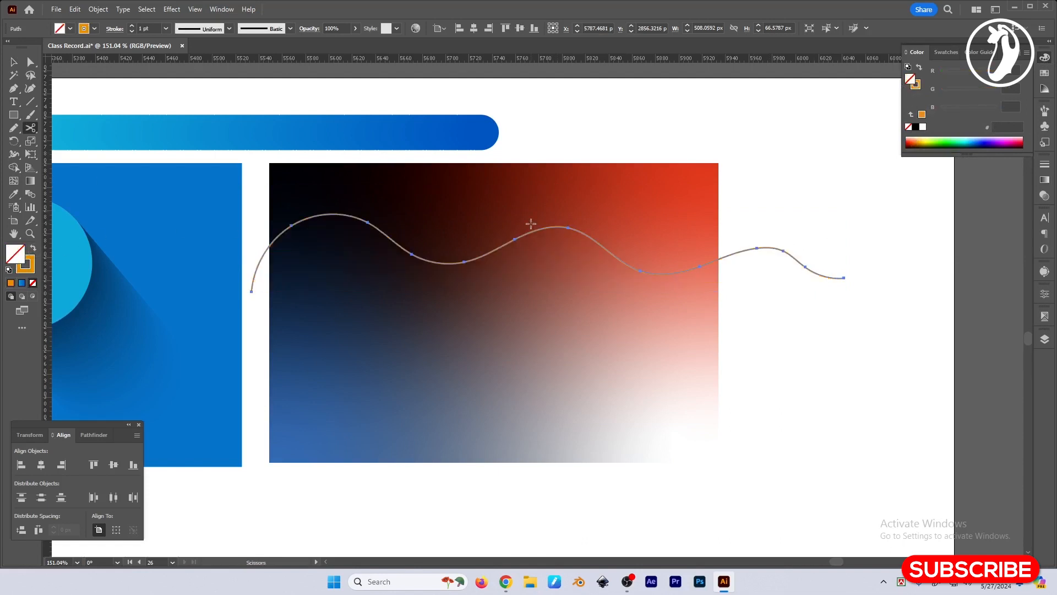
{"action": "key", "text": "v"}
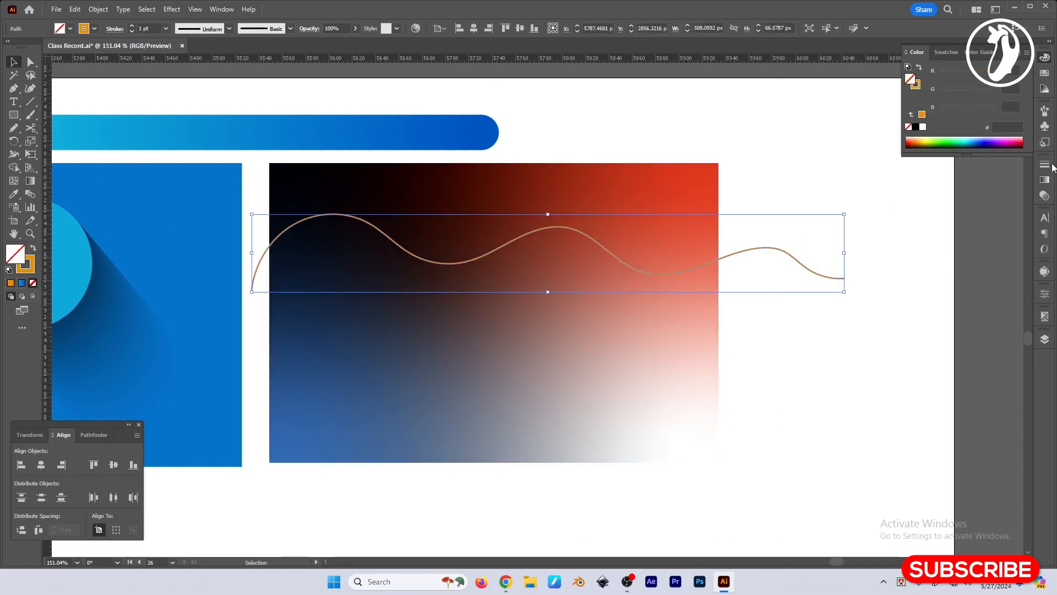
Step: Set the wavy line's stroke weight to 0.5 pt
{"action": "left_click", "coordinate": [1043, 167]}
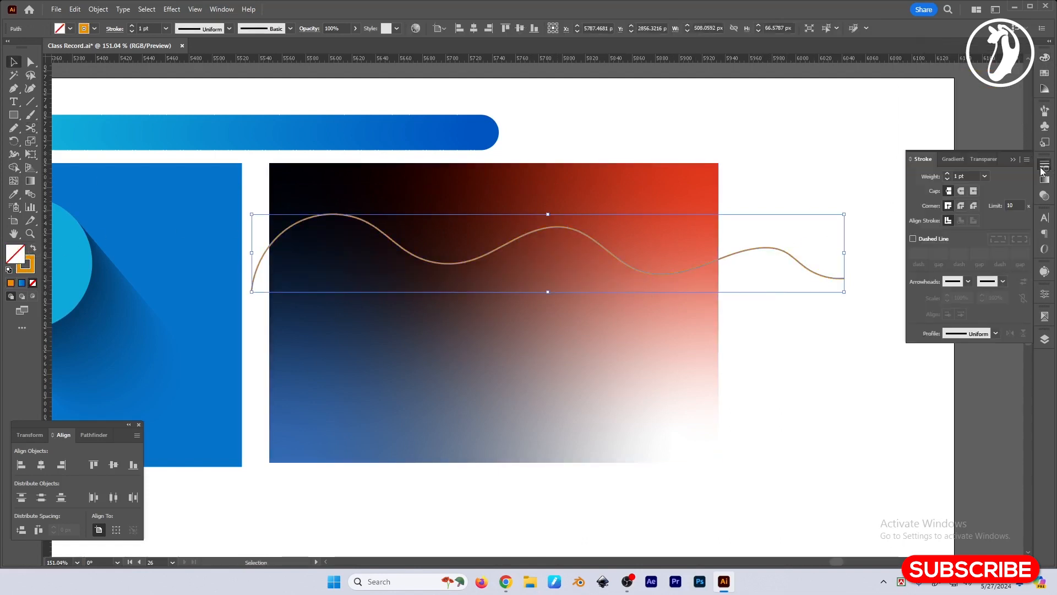
{"action": "left_click", "coordinate": [971, 177]}
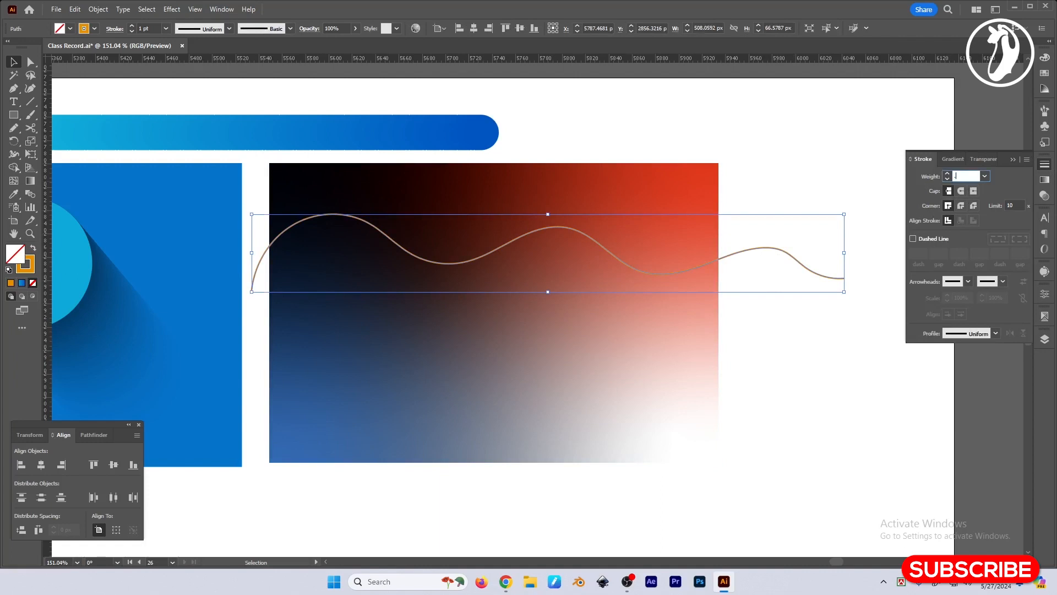
{"action": "type", "text": ".5"}
{"action": "key", "text": "Return"}
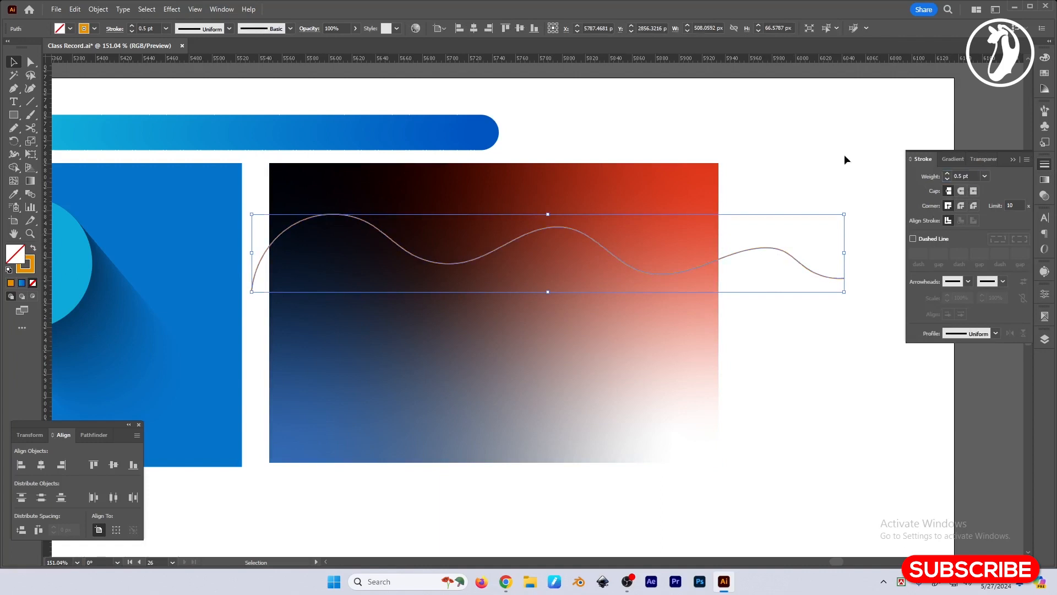
Step: Duplicate the wavy line about 110 px below and shift the original left so both line up vertically
{"action": "left_click", "coordinate": [770, 412]}
{"action": "left_click_drag", "start_coordinate": [755, 250], "coordinate": [735, 380]}
{"action": "left_click_drag", "start_coordinate": [757, 249], "coordinate": [736, 247]}
Step: Recolor the lower wavy line's stroke to the pinkish red #FF0040
{"action": "left_click_drag", "start_coordinate": [766, 308], "coordinate": [766, 423]}
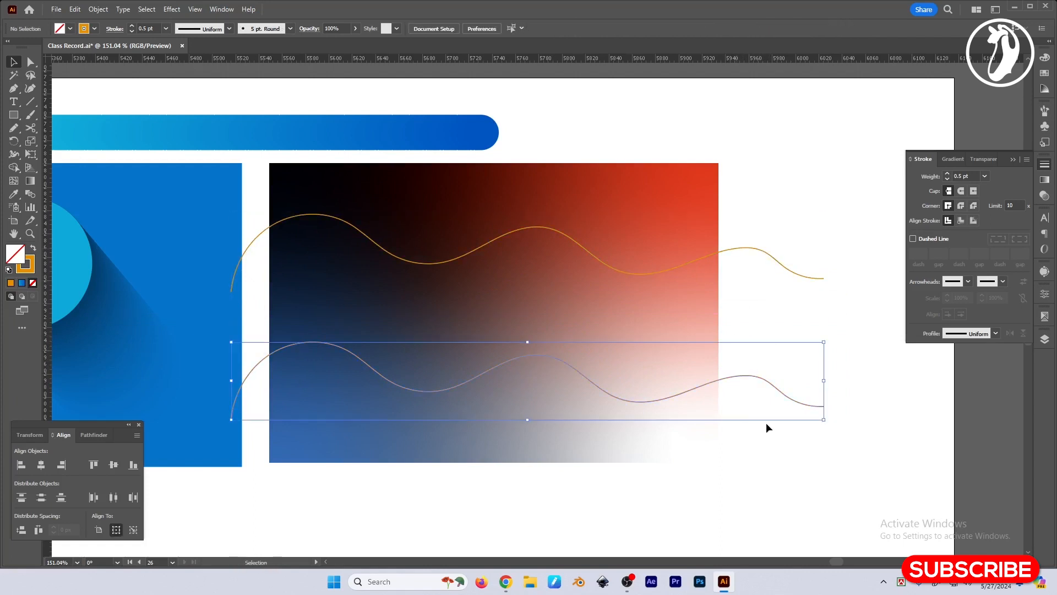
{"action": "left_click", "coordinate": [1047, 59]}
{"action": "left_click", "coordinate": [916, 87]}
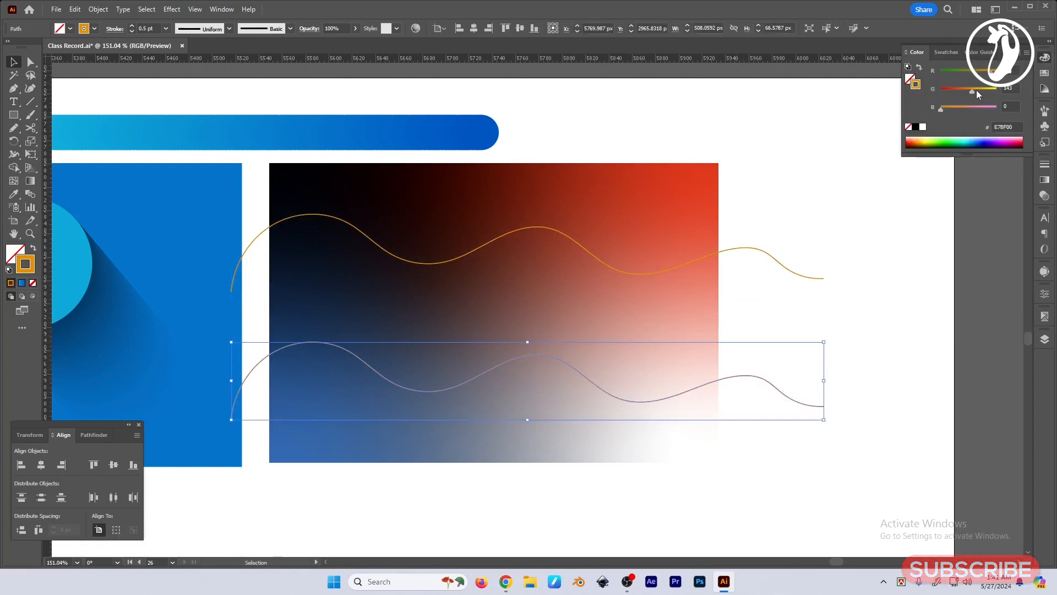
{"action": "left_click_drag", "start_coordinate": [976, 92], "coordinate": [924, 83]}
{"action": "left_click_drag", "start_coordinate": [987, 74], "coordinate": [997, 71]}
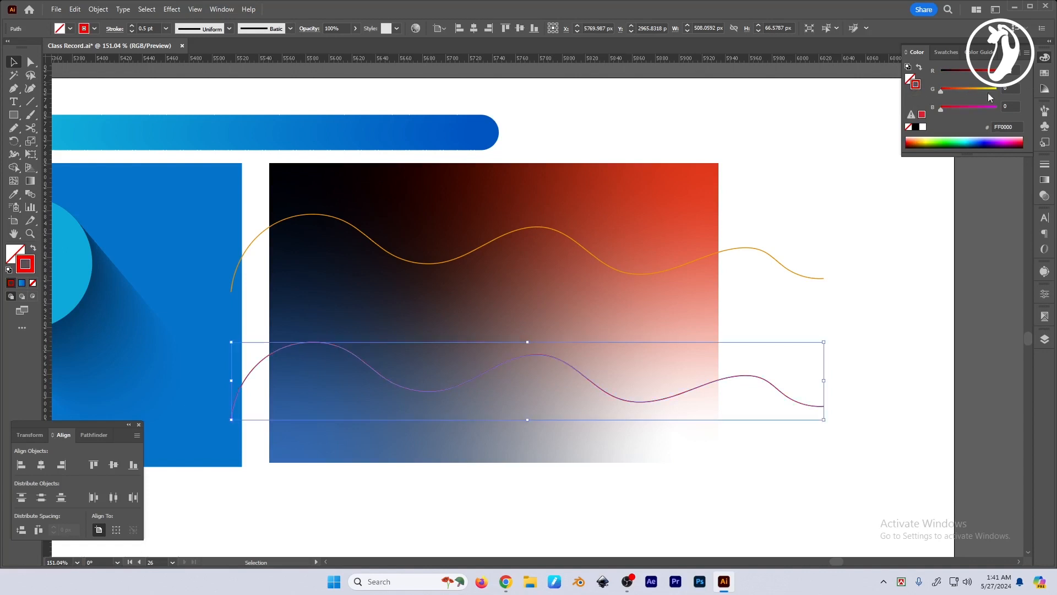
{"action": "left_click_drag", "start_coordinate": [944, 107], "coordinate": [962, 109]}
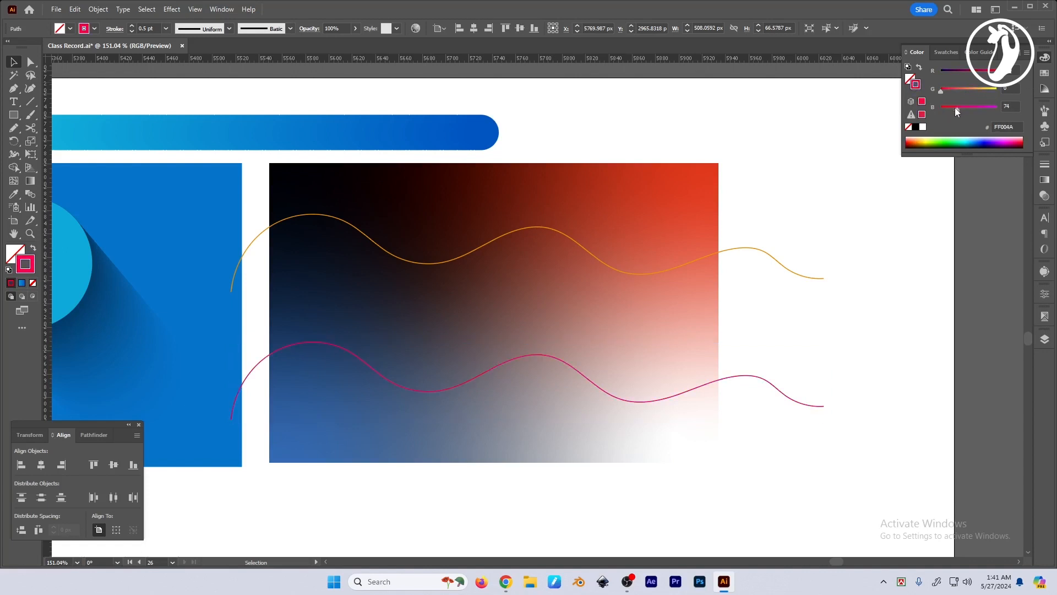
Step: Blend the orange and pinkish-red wavy lines together with the Blend tool and deselect the result
{"action": "left_click_drag", "start_coordinate": [763, 229], "coordinate": [857, 460]}
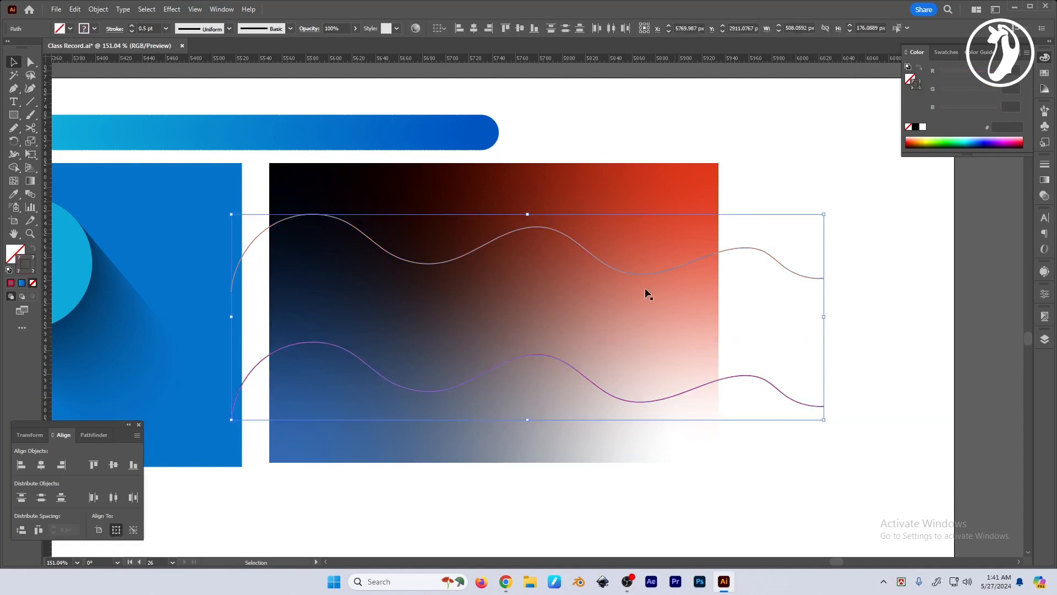
{"action": "left_click", "coordinate": [31, 194]}
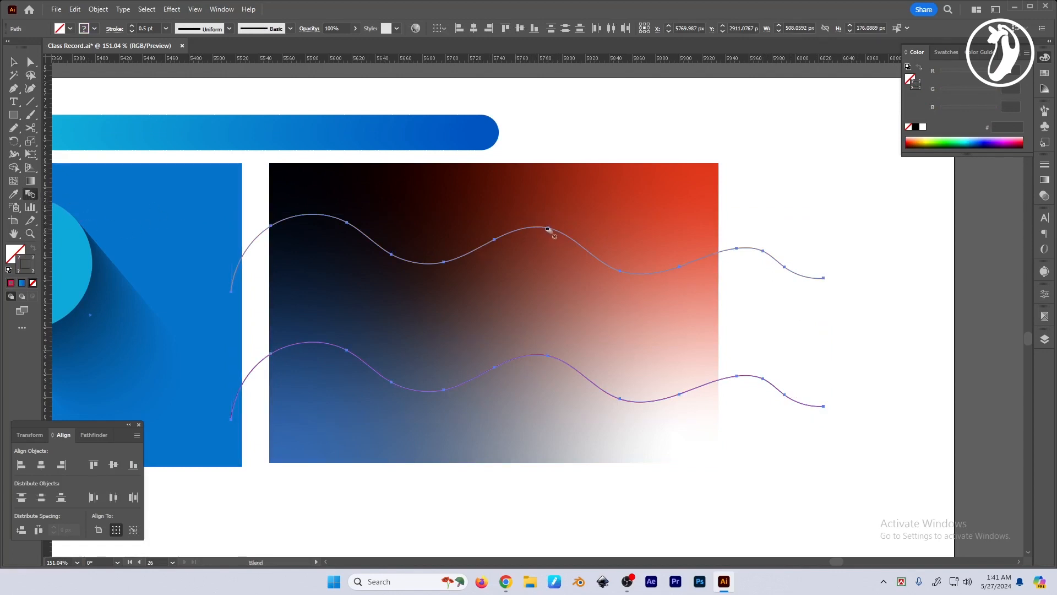
{"action": "left_click", "coordinate": [550, 356]}
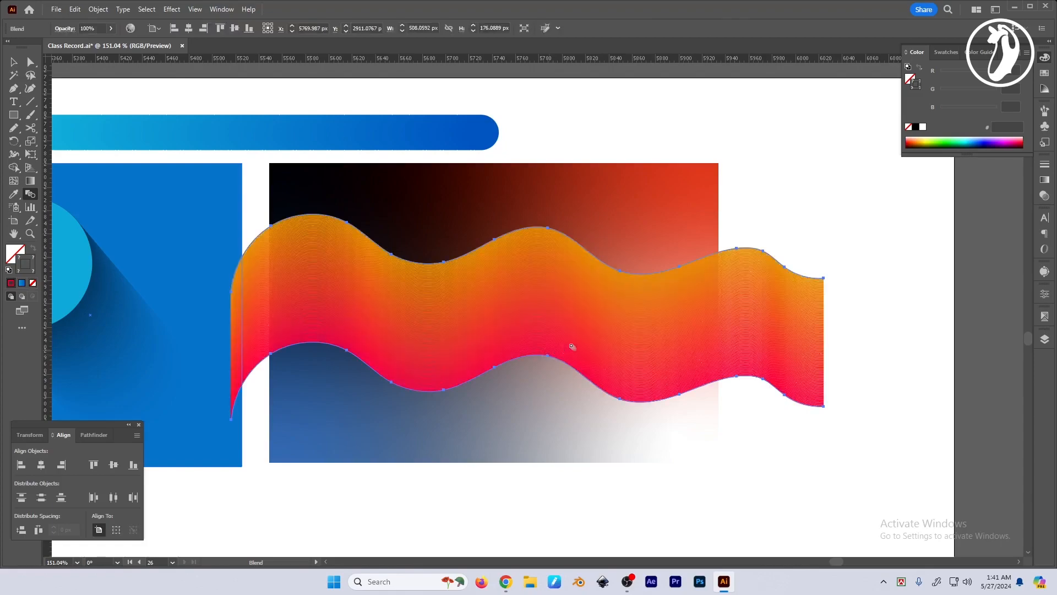
{"action": "key", "text": "v"}
{"action": "left_click", "coordinate": [845, 234]}
Step: Try to reshape the blend by pulling an anchor near the lower line's right end up past the upper line
{"action": "mouse_move", "coordinate": [509, 336]}
{"action": "left_mouse_down"}
{"action": "mouse_move", "coordinate": [692, 358]}
{"action": "mouse_move", "coordinate": [597, 316]}
{"action": "mouse_move", "coordinate": [652, 321]}
{"action": "mouse_move", "coordinate": [631, 316]}
{"action": "left_mouse_up"}
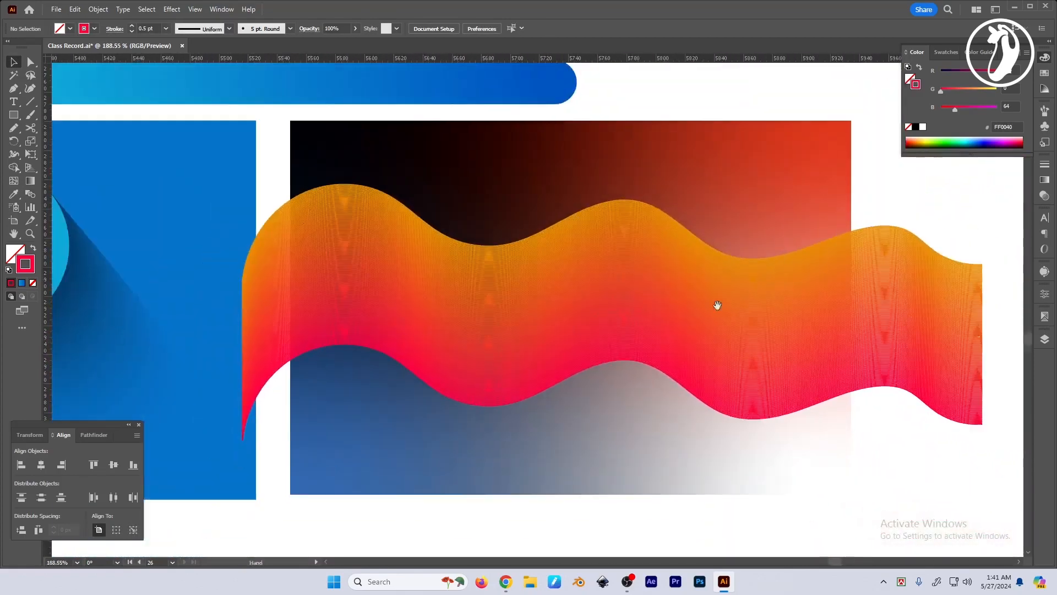
{"action": "left_click_drag", "start_coordinate": [718, 307], "coordinate": [634, 292]}
{"action": "key", "text": "a"}
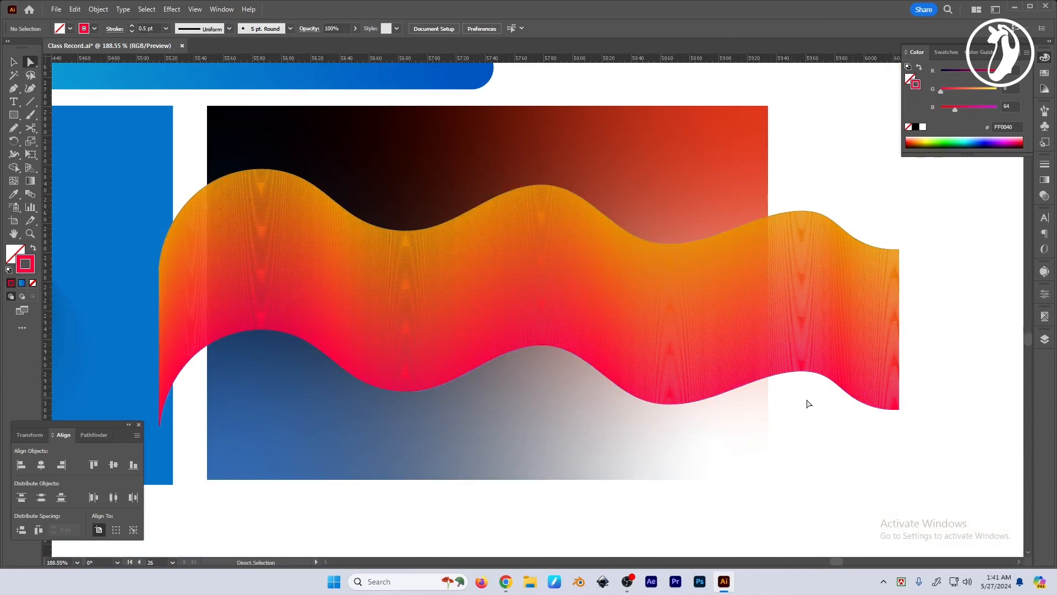
{"action": "left_click", "coordinate": [899, 410]}
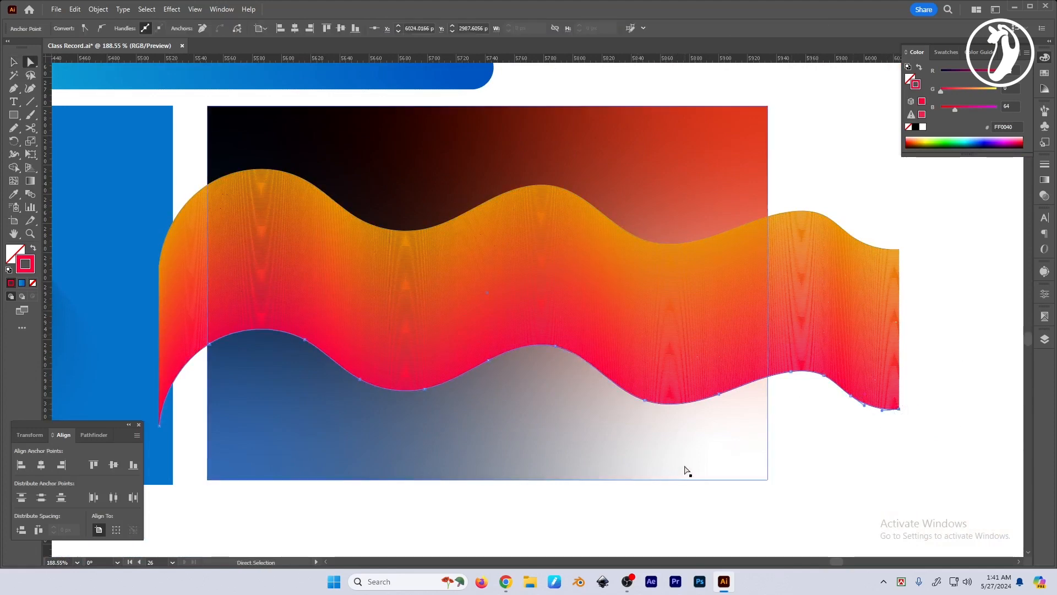
{"action": "left_click_drag", "start_coordinate": [721, 398], "coordinate": [774, 128]}
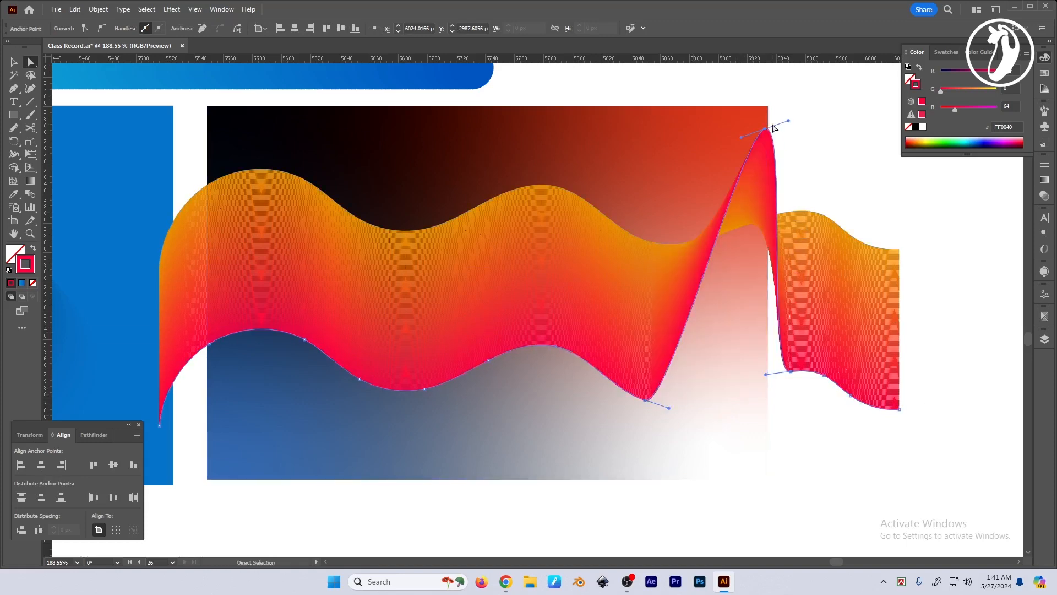
{"action": "left_click", "coordinate": [846, 181]}
{"action": "left_click_drag", "start_coordinate": [843, 232], "coordinate": [865, 269]}
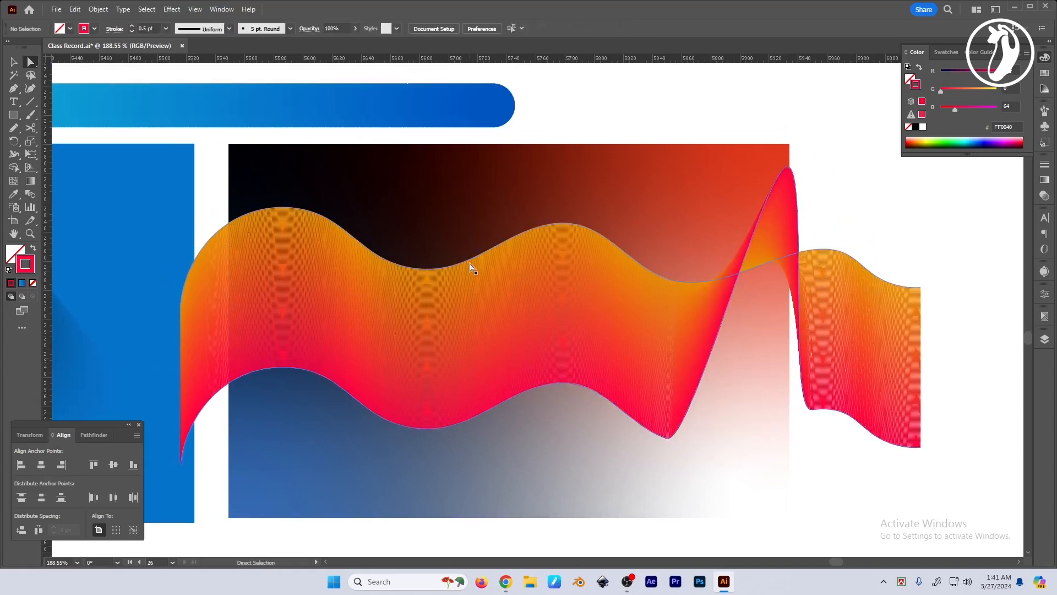
Step: Try to pull an anchor of the upper orange line below the lower line, and undo the blend reshaping
{"action": "left_click_drag", "start_coordinate": [472, 268], "coordinate": [467, 487]}
{"action": "left_click_drag", "start_coordinate": [915, 278], "coordinate": [885, 269]}
{"action": "left_click", "coordinate": [885, 269]}
{"action": "key", "text": "v"}
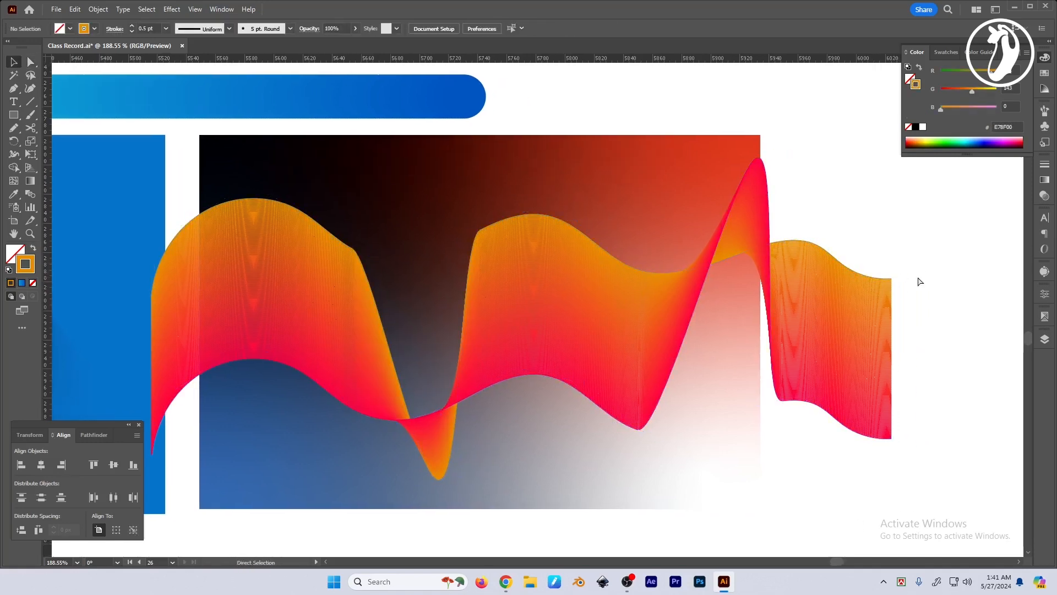
{"action": "key", "text": "ctrl+z"}
Step: Change the wavy blend's spacing from smooth color to Specified Steps with 100 steps
{"action": "left_click", "coordinate": [659, 309]}
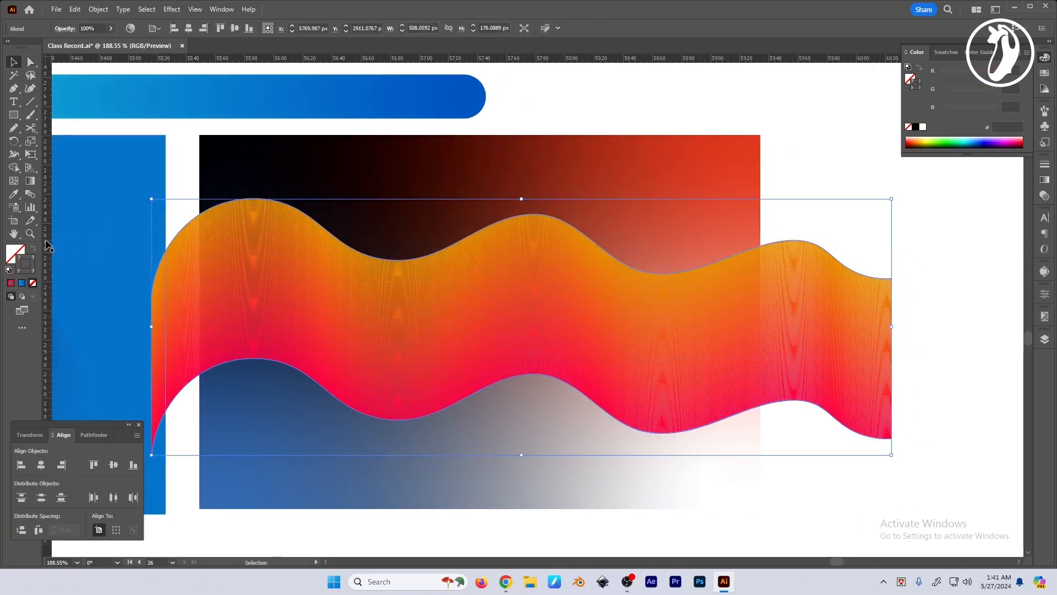
{"action": "double_click", "coordinate": [30, 194]}
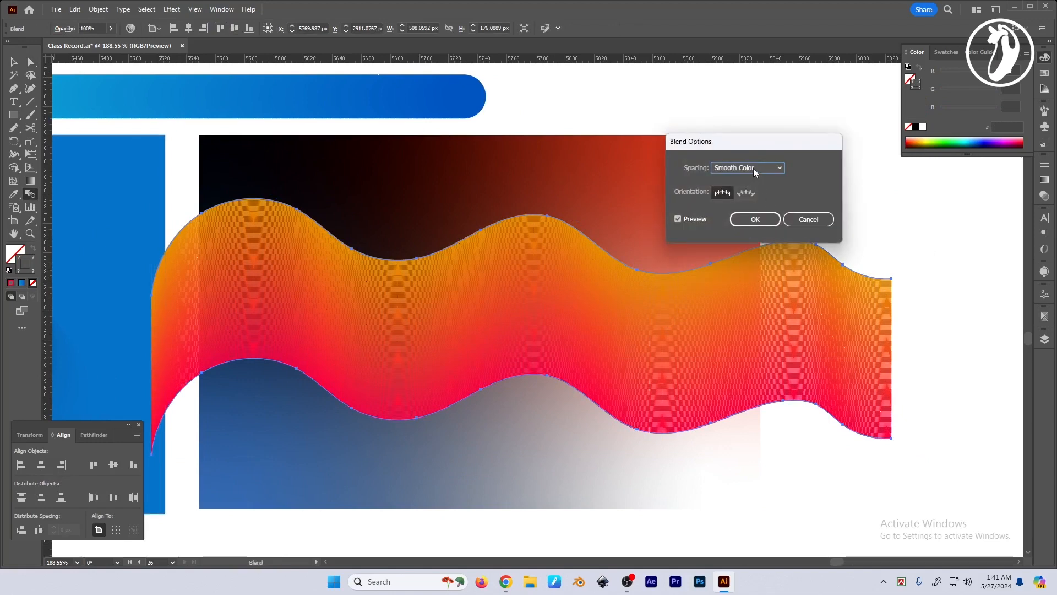
{"action": "left_click", "coordinate": [754, 168]}
{"action": "left_click", "coordinate": [753, 189]}
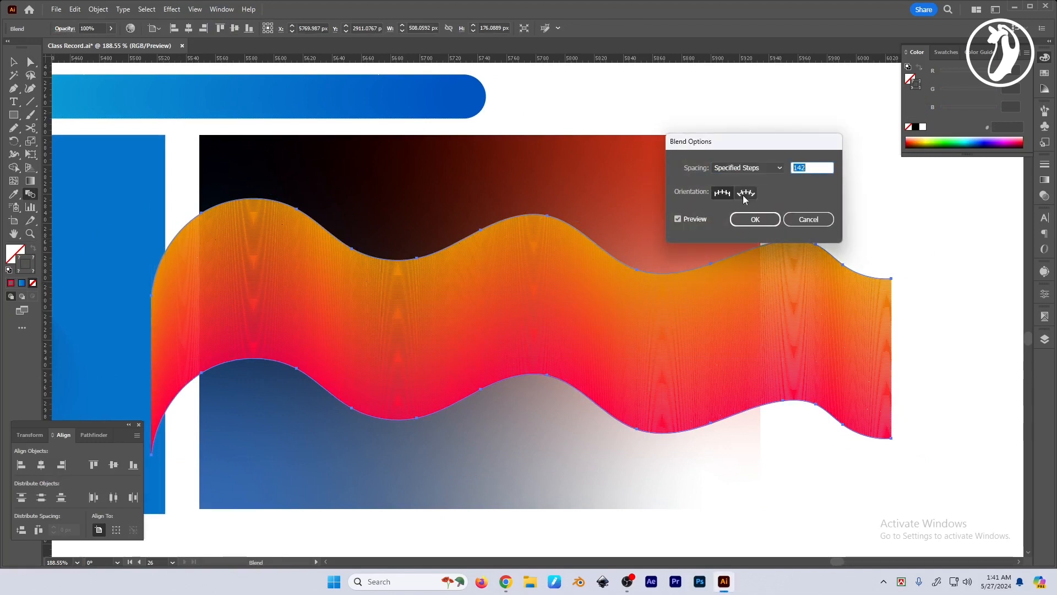
{"action": "left_click", "coordinate": [755, 219]}
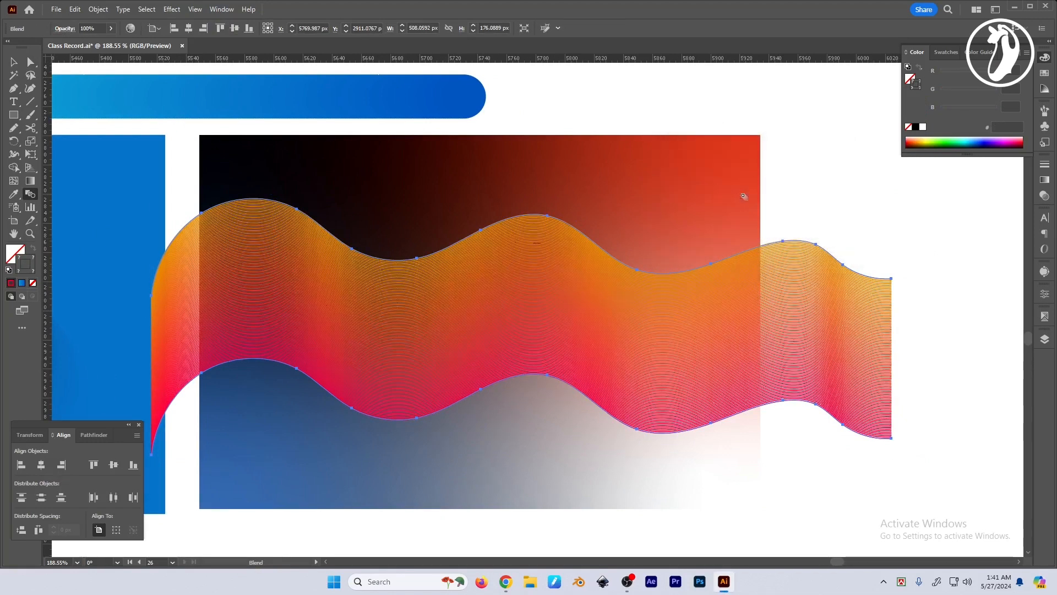
Step: Lower the wavy blend's specified steps to 31, apply the setting, and deselect the blend
{"action": "double_click", "coordinate": [30, 196]}
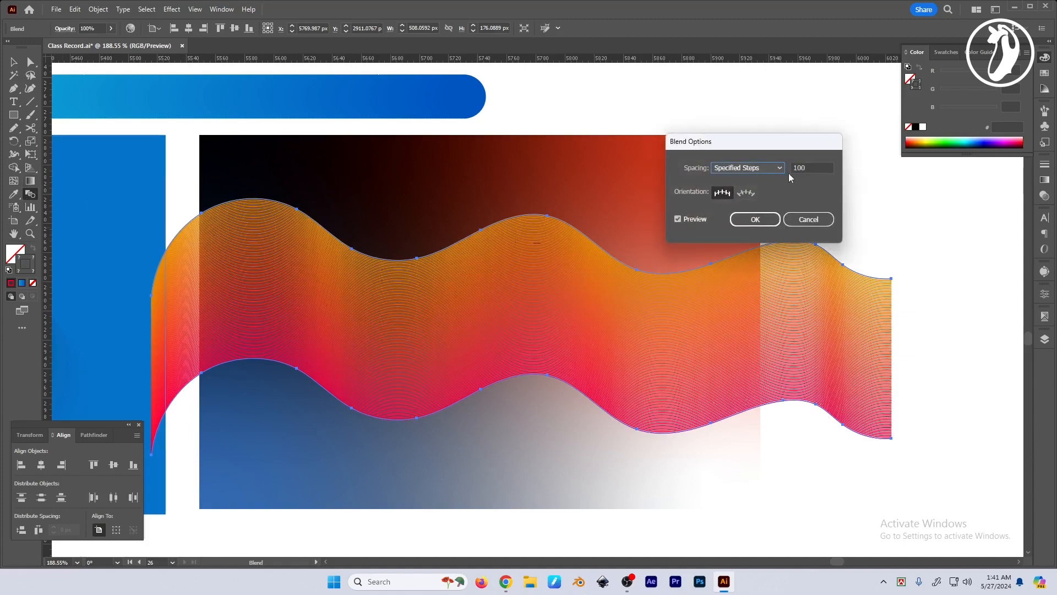
{"action": "key", "text": "Down"}
{"action": "key", "text": "Down"}
{"action": "key", "text": "Down"}
{"action": "key", "text": "Down"}
{"action": "key", "text": "Down"}
{"action": "key", "text": "Down"}
{"action": "key", "text": "Down"}
{"action": "key", "text": "Down"}
{"action": "key", "text": "Down"}
{"action": "key", "text": "Down"}
{"action": "key", "text": "Down"}
{"action": "key", "text": "Down"}
{"action": "key", "text": "Down"}
{"action": "key", "text": "Down"}
{"action": "key", "text": "Down"}
{"action": "key", "text": "Down"}
{"action": "key", "text": "Down"}
{"action": "key", "text": "Down"}
{"action": "key", "text": "Down"}
{"action": "key", "text": "Down"}
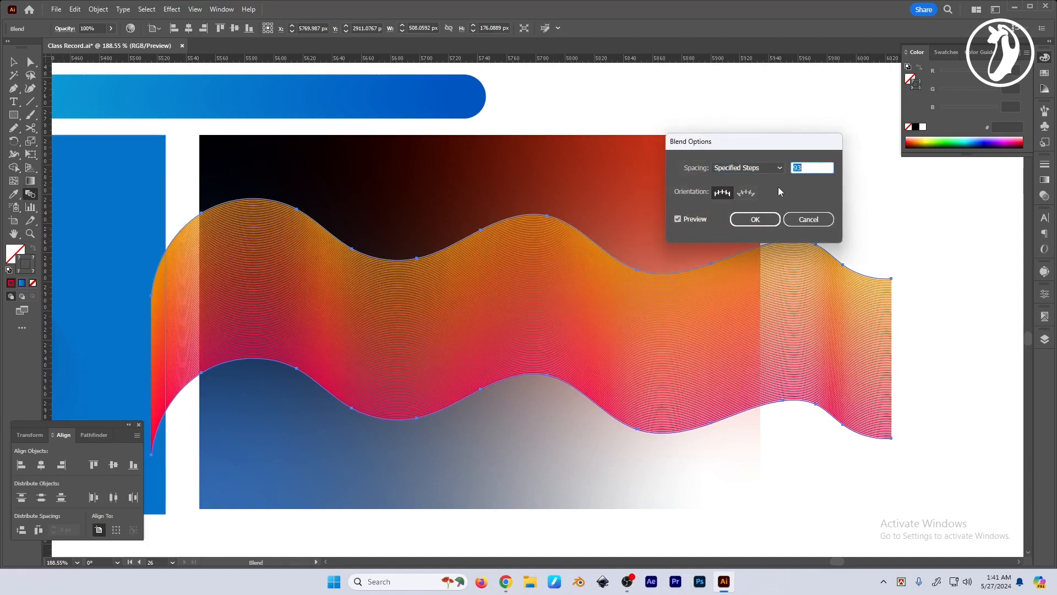
{"action": "key", "text": "Down"}
{"action": "key", "text": "Down"}
{"action": "key", "text": "Down"}
{"action": "key", "text": "Down"}
{"action": "key", "text": "Down"}
{"action": "key", "text": "Down"}
{"action": "key", "text": "Down"}
{"action": "key", "text": "Down"}
{"action": "key", "text": "Down"}
{"action": "key", "text": "Down"}
{"action": "key", "text": "Down"}
{"action": "key", "text": "Down"}
{"action": "key", "text": "Down"}
{"action": "key", "text": "Down"}
{"action": "key", "text": "Down"}
{"action": "key", "text": "Down"}
{"action": "key", "text": "Down"}
{"action": "key", "text": "Down"}
{"action": "key", "text": "Down"}
{"action": "key", "text": "Down"}
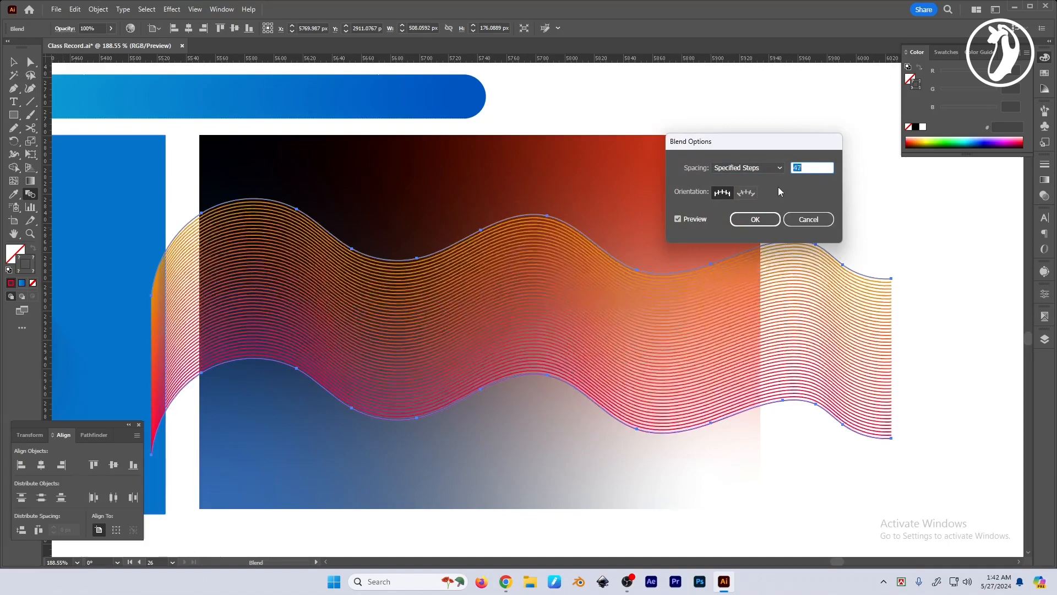
{"action": "key", "text": "Down"}
{"action": "key", "text": "Down"}
{"action": "key", "text": "Down"}
{"action": "key", "text": "Down"}
{"action": "key", "text": "Down"}
{"action": "key", "text": "Down"}
{"action": "key", "text": "Down"}
{"action": "key", "text": "Down"}
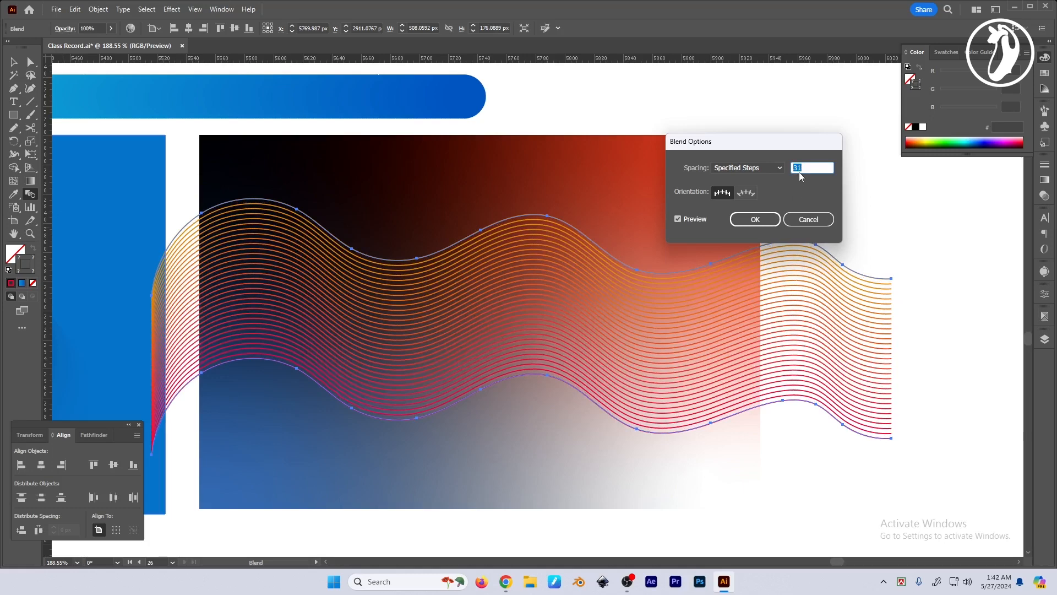
{"action": "key", "text": "Return"}
{"action": "key", "text": "v"}
{"action": "left_click", "coordinate": [820, 189]}
Step: Recolor the blend's upper wavy line to the yellow stroke #E7FF00
{"action": "left_click_drag", "start_coordinate": [824, 222], "coordinate": [809, 211]}
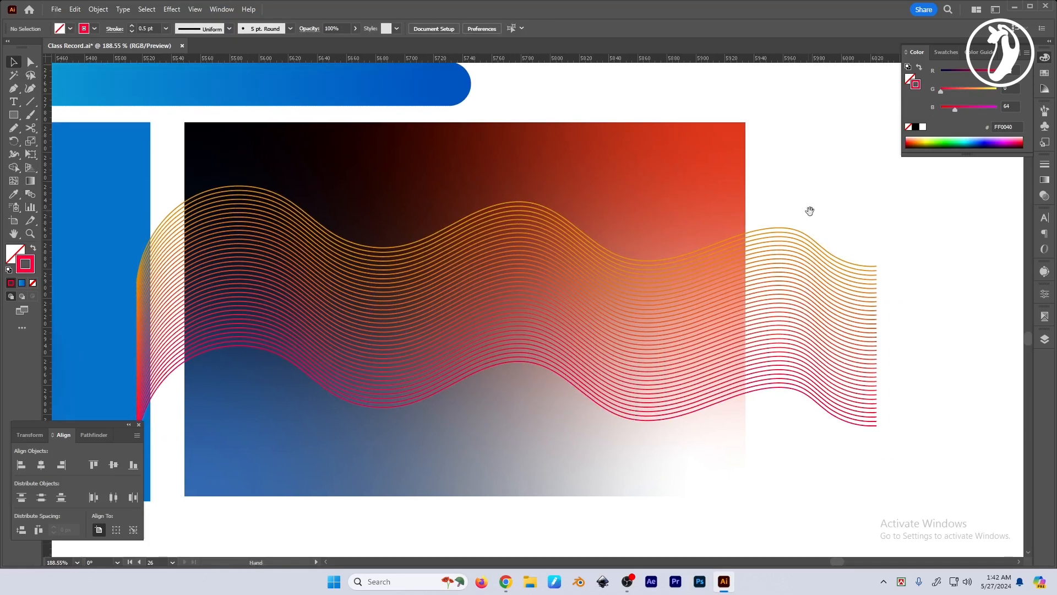
{"action": "key", "text": "a"}
{"action": "left_click", "coordinate": [760, 229]}
{"action": "left_click_drag", "start_coordinate": [972, 89], "coordinate": [1053, 95]}
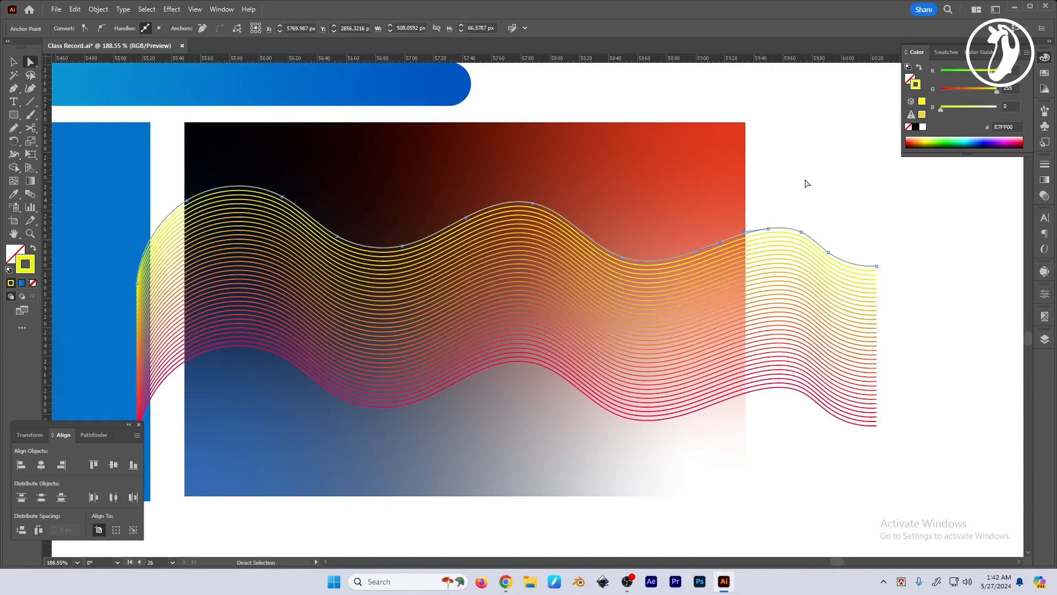
Step: Recolor the blend's lower wavy line to the dark navy stroke #141040 and deselect it
{"action": "left_click", "coordinate": [778, 390]}
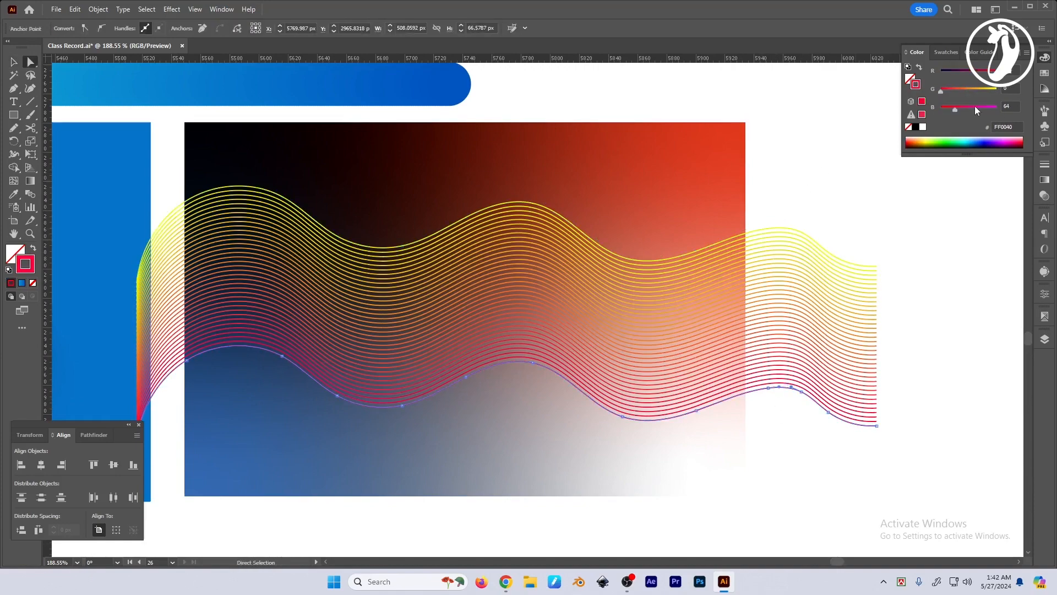
{"action": "left_click_drag", "start_coordinate": [983, 88], "coordinate": [940, 90]}
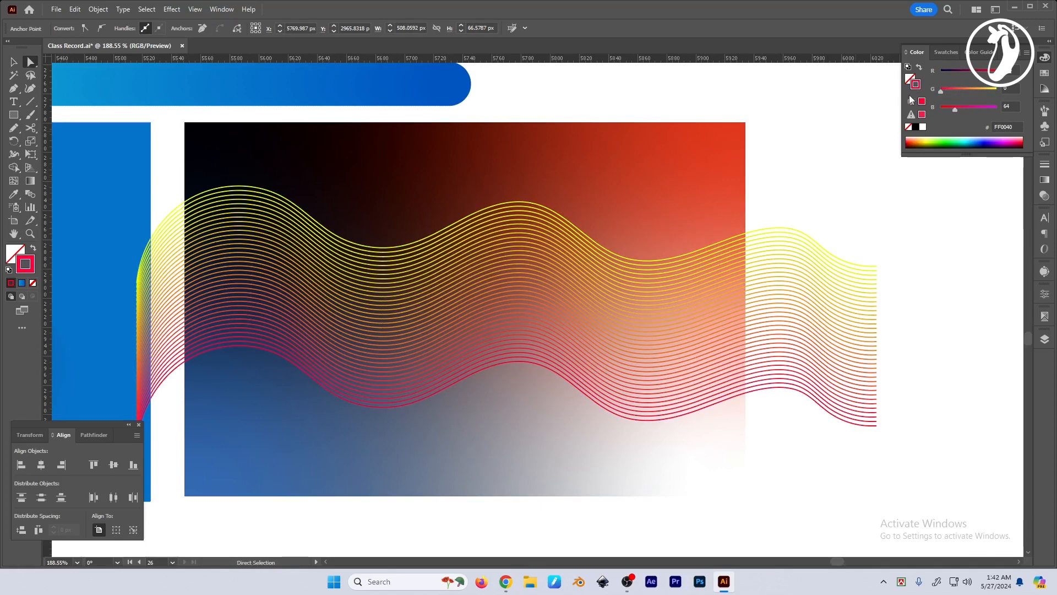
{"action": "mouse_move", "coordinate": [998, 71]}
{"action": "left_mouse_down"}
{"action": "mouse_move", "coordinate": [938, 74]}
{"action": "mouse_move", "coordinate": [964, 88]}
{"action": "mouse_move", "coordinate": [944, 88]}
{"action": "left_mouse_up"}
{"action": "key", "text": "v"}
{"action": "left_click", "coordinate": [789, 171]}
Step: Move the whole wavy blend slightly up and to the left over the gradient rectangle and deselect it
{"action": "scroll", "coordinate": [826, 179], "scroll_direction": "left", "scroll_amount": 1}
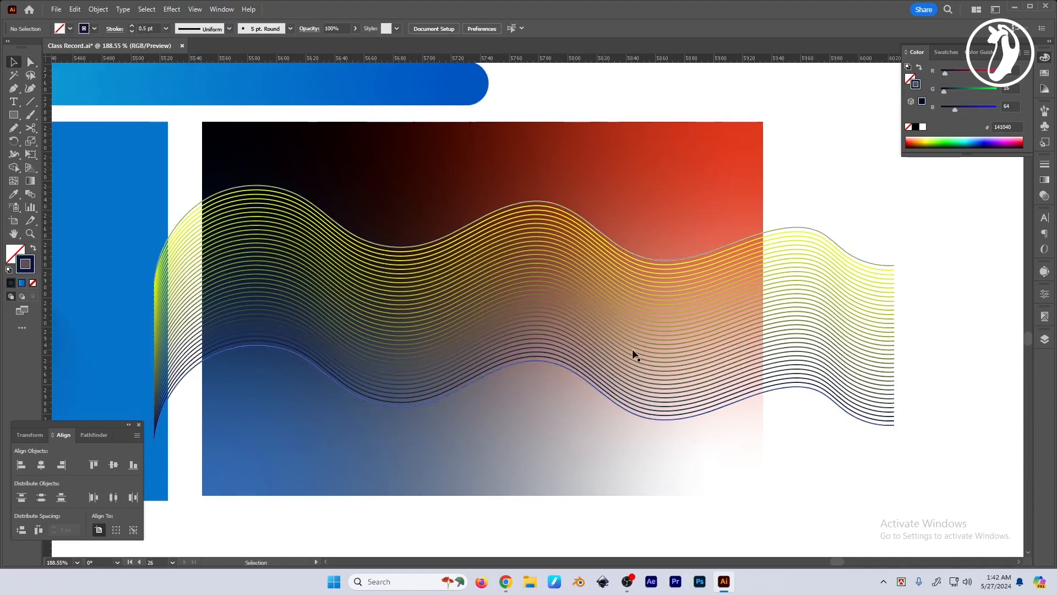
{"action": "left_click_drag", "start_coordinate": [633, 354], "coordinate": [611, 332]}
{"action": "left_click", "coordinate": [809, 189]}
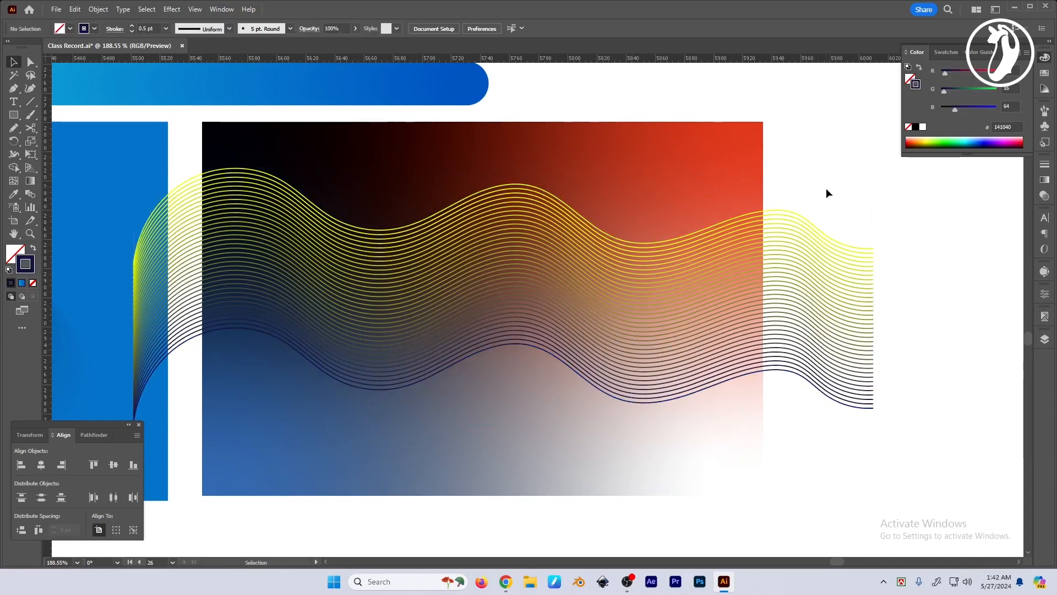
Step: Try to reshape the blend by pulling the yellow line's first dip down and the navy line's middle crest up
{"action": "key", "text": "a"}
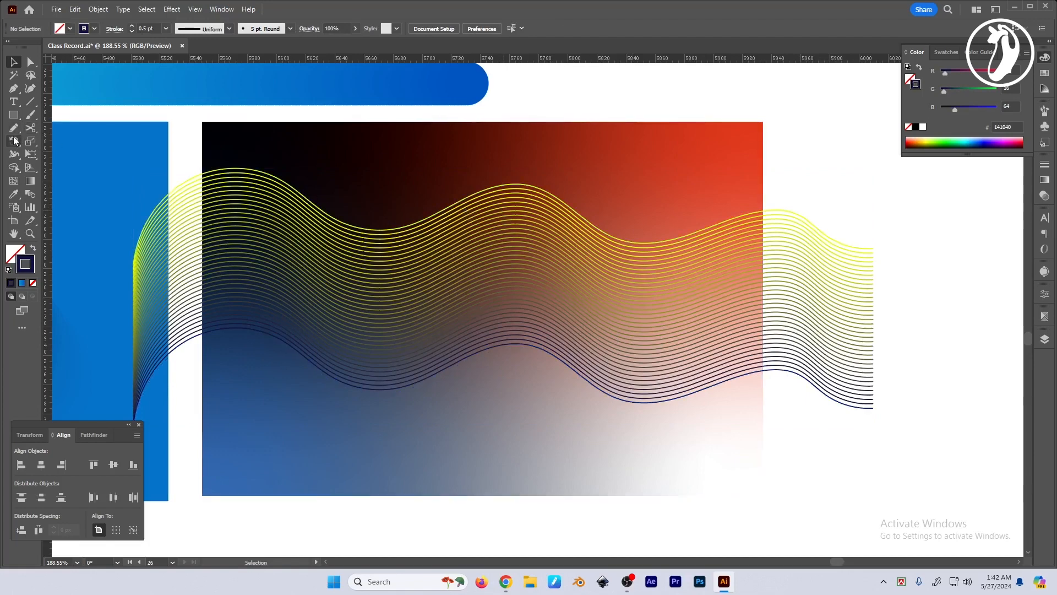
{"action": "left_click", "coordinate": [443, 212]}
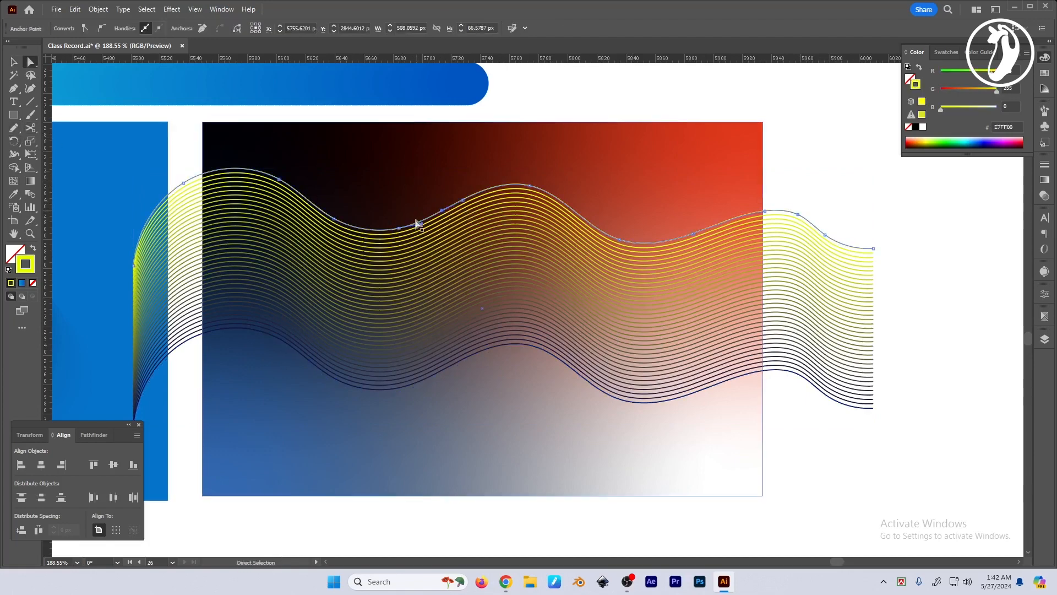
{"action": "left_click_drag", "start_coordinate": [399, 257], "coordinate": [395, 274]}
{"action": "left_click", "coordinate": [540, 357]}
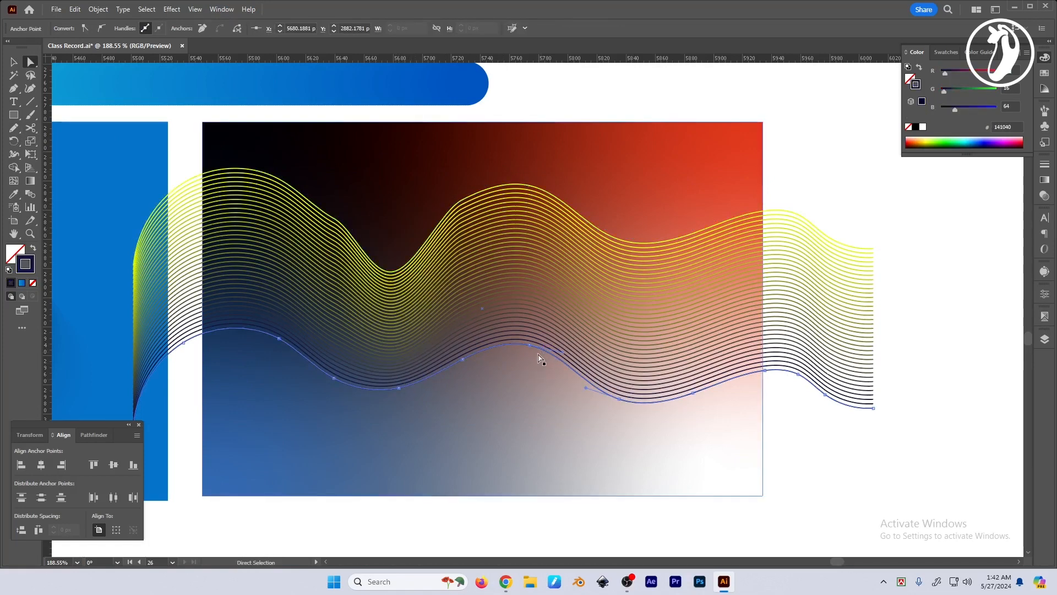
{"action": "left_click_drag", "start_coordinate": [528, 346], "coordinate": [534, 307]}
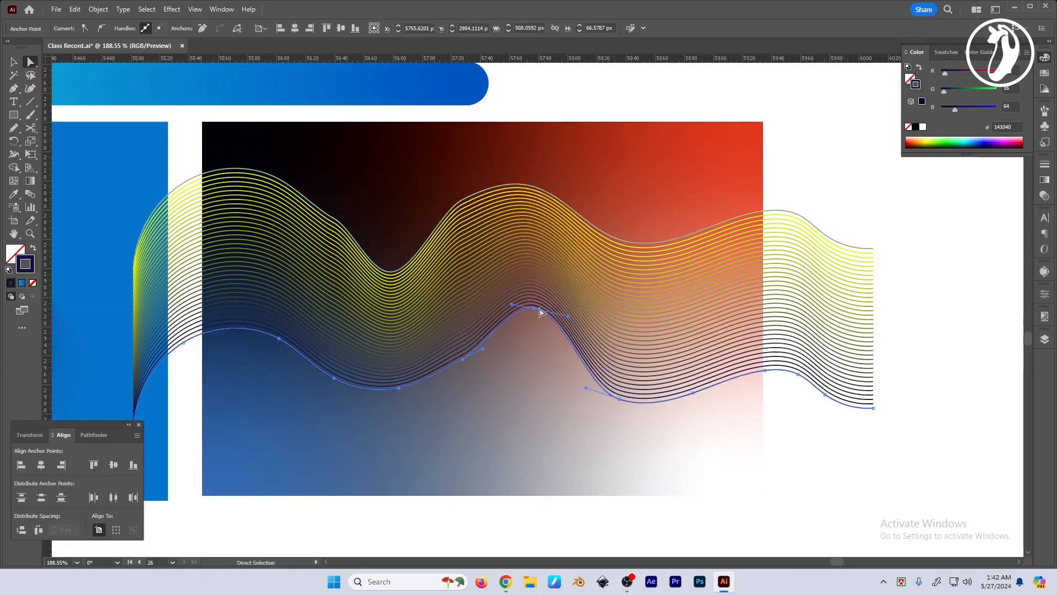
Step: Try to deepen the yellow line's second dip and raise the navy line near the rectangle's right edge
{"action": "left_click", "coordinate": [677, 242]}
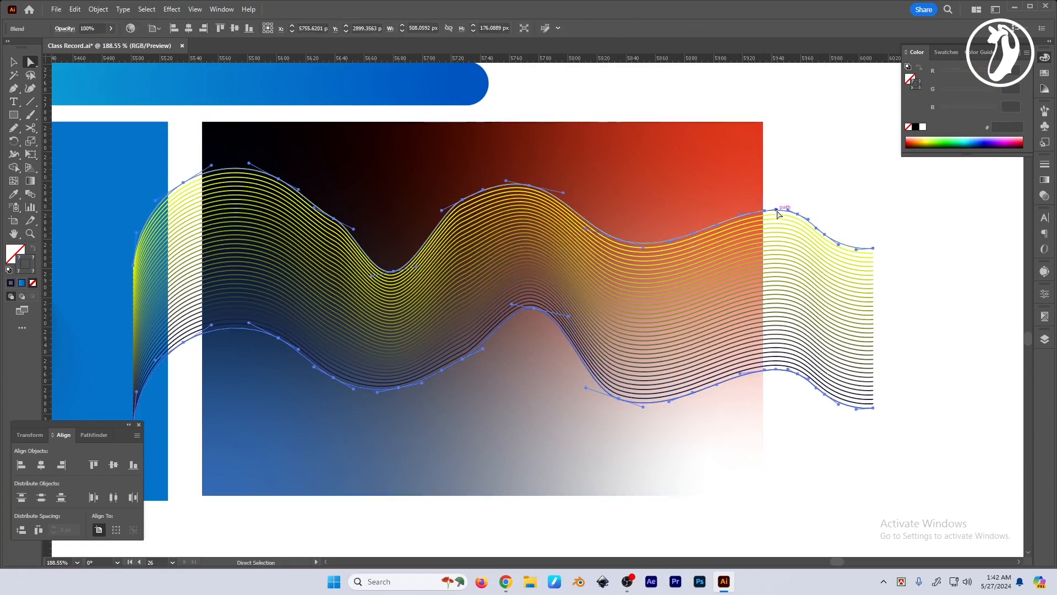
{"action": "left_click_drag", "start_coordinate": [622, 244], "coordinate": [611, 298]}
{"action": "left_click_drag", "start_coordinate": [750, 392], "coordinate": [757, 335]}
{"action": "left_click", "coordinate": [811, 219]}
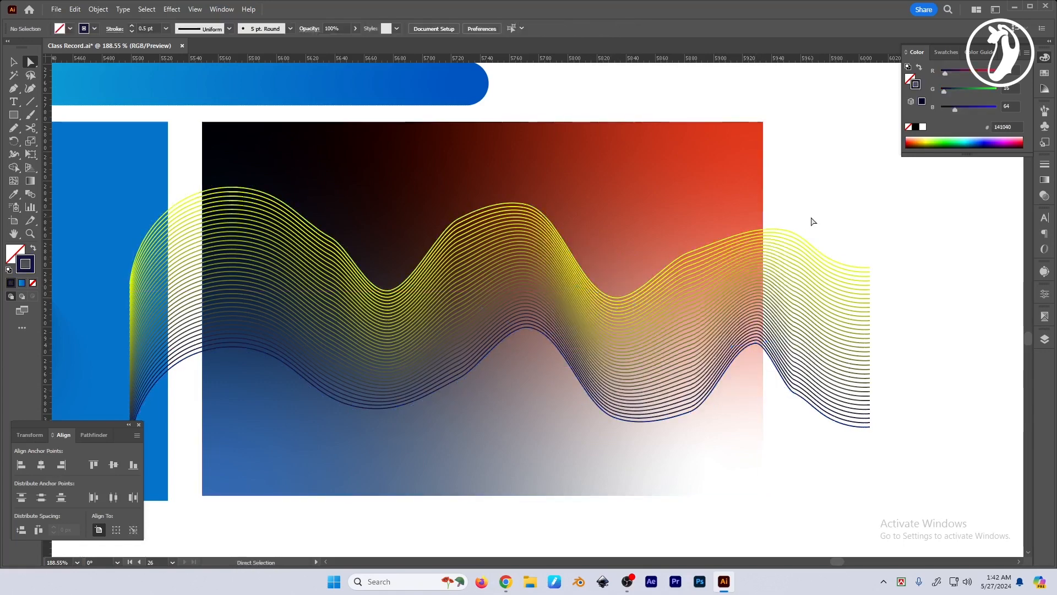
{"action": "key", "text": "v"}
{"action": "left_click_drag", "start_coordinate": [821, 225], "coordinate": [828, 199]}
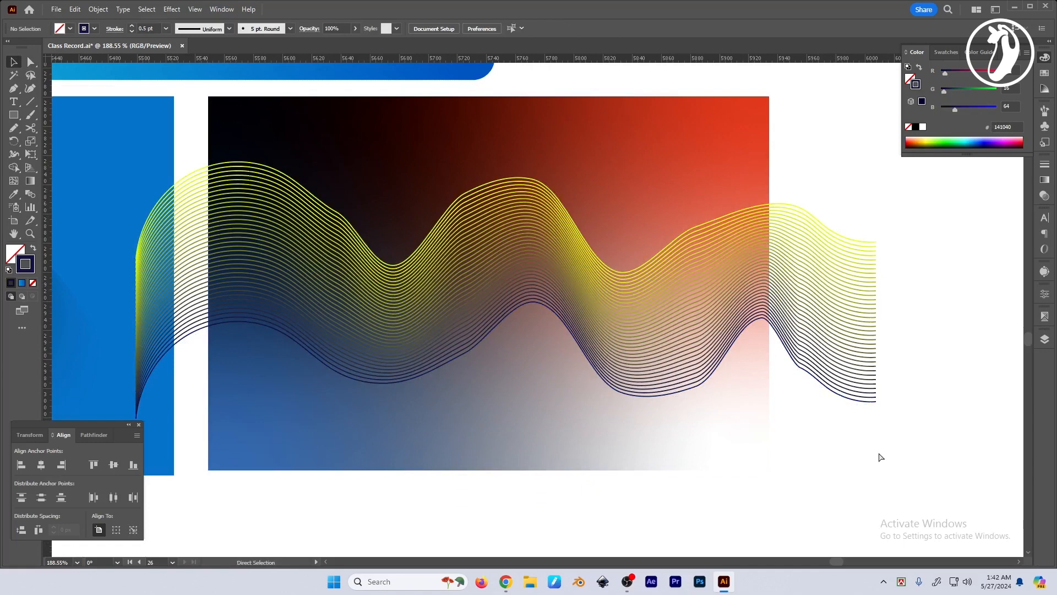
Step: Undo the reshaping of the yellow and navy wavy lines
{"action": "key", "text": "ctrl+z"}
{"action": "key", "text": "ctrl+z"}
{"action": "key", "text": "ctrl+z"}
{"action": "key", "text": "ctrl+z"}
{"action": "key", "text": "ctrl+z"}
{"action": "key", "text": "ctrl+z"}
{"action": "key", "text": "ctrl+z"}
{"action": "key", "text": "ctrl+z"}
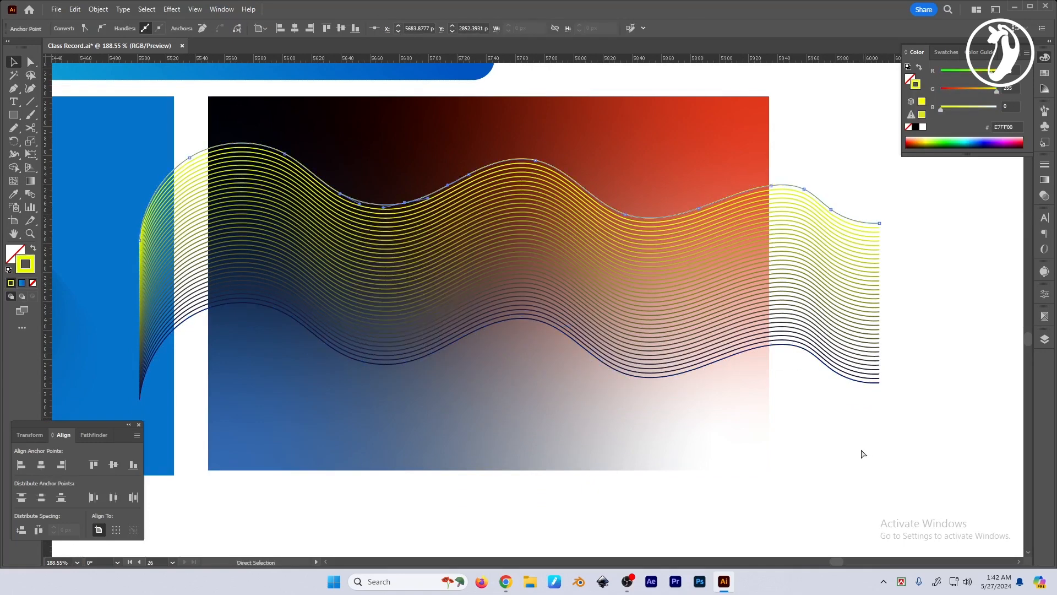
Step: Lock the freeform-gradient rectangle behind the wavy blend
{"action": "left_click", "coordinate": [828, 326]}
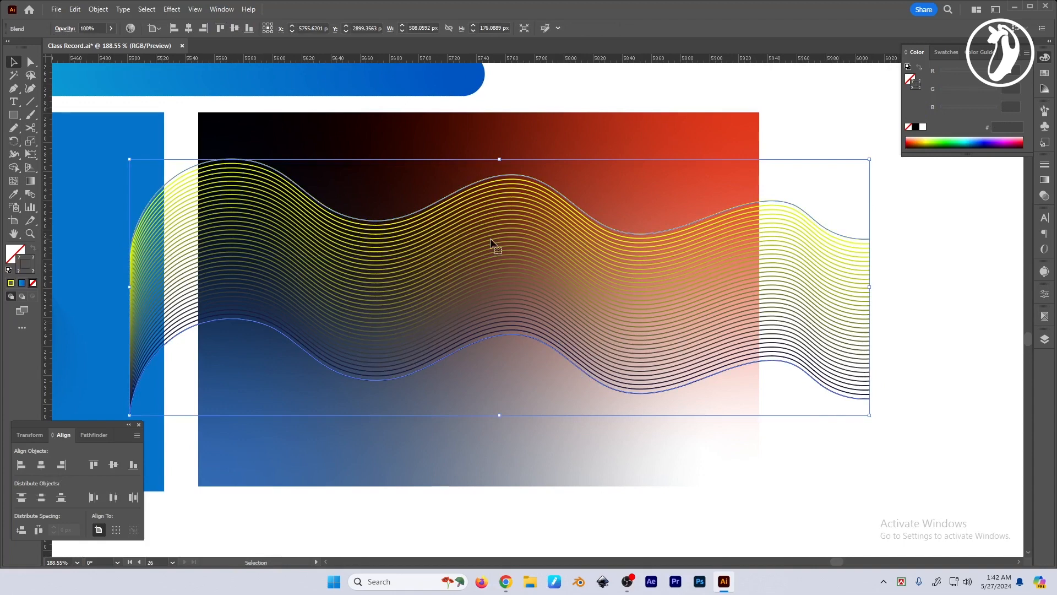
{"action": "left_click", "coordinate": [595, 125]}
{"action": "key", "text": "ctrl+2"}
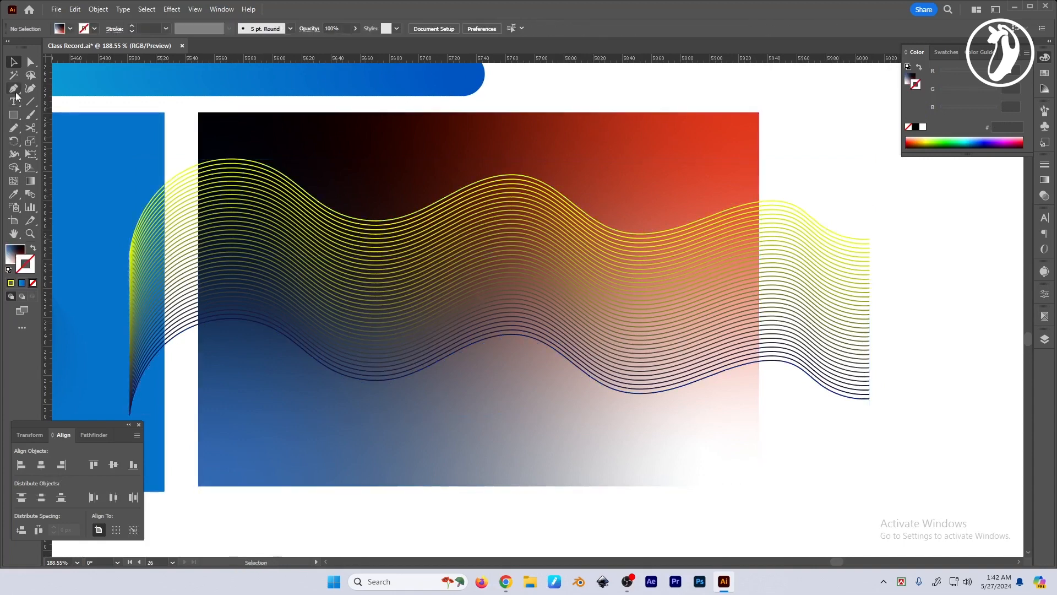
Step: Try to rotate a lassoed portion of the blend's wavy lines, and undo the rotation
{"action": "left_click", "coordinate": [30, 75]}
{"action": "mouse_move", "coordinate": [411, 207]}
{"action": "left_mouse_down"}
{"action": "mouse_move", "coordinate": [317, 267]}
{"action": "mouse_move", "coordinate": [340, 408]}
{"action": "left_mouse_up"}
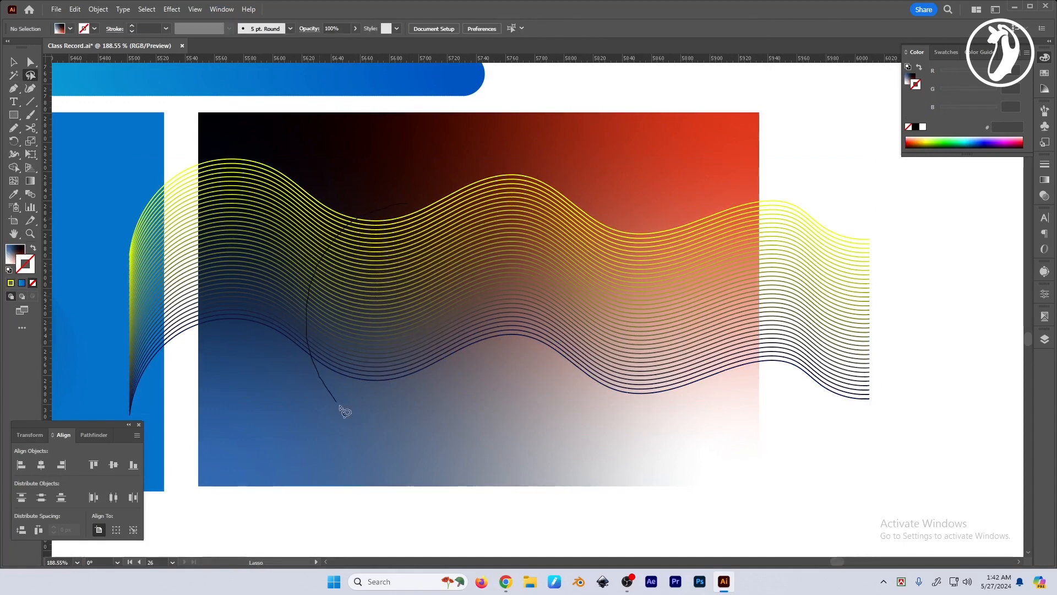
{"action": "left_click_drag", "start_coordinate": [344, 230], "coordinate": [347, 226]}
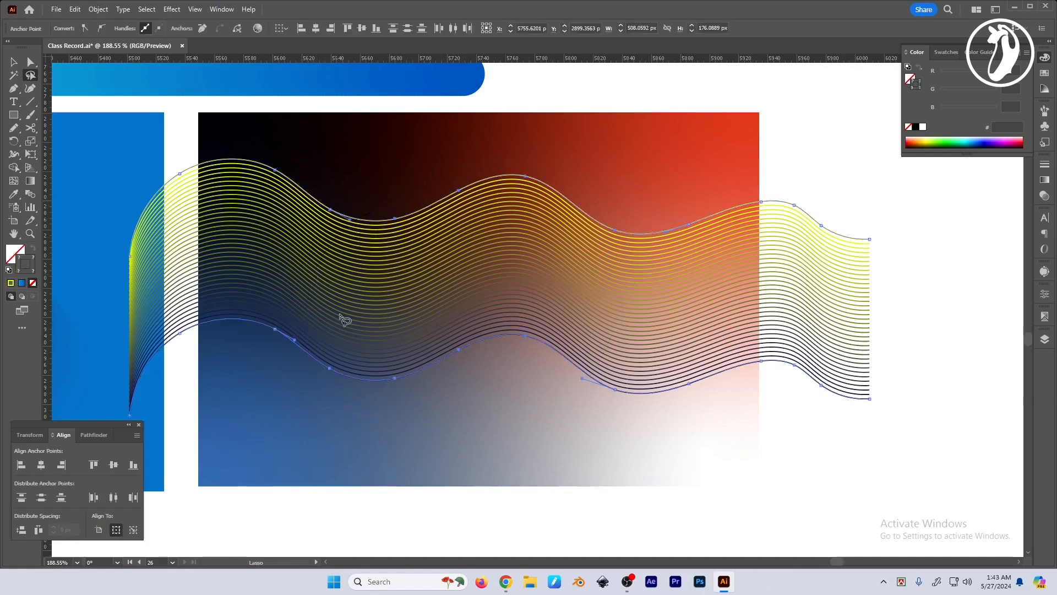
{"action": "left_click", "coordinate": [15, 144]}
{"action": "left_click_drag", "start_coordinate": [592, 358], "coordinate": [365, 246]}
{"action": "key", "text": "ctrl+z"}
Step: Reselect the blend, try to rotate a larger lassoed area of its lines, and undo the rotation
{"action": "key", "text": "v"}
{"action": "left_click_drag", "start_coordinate": [800, 168], "coordinate": [893, 392]}
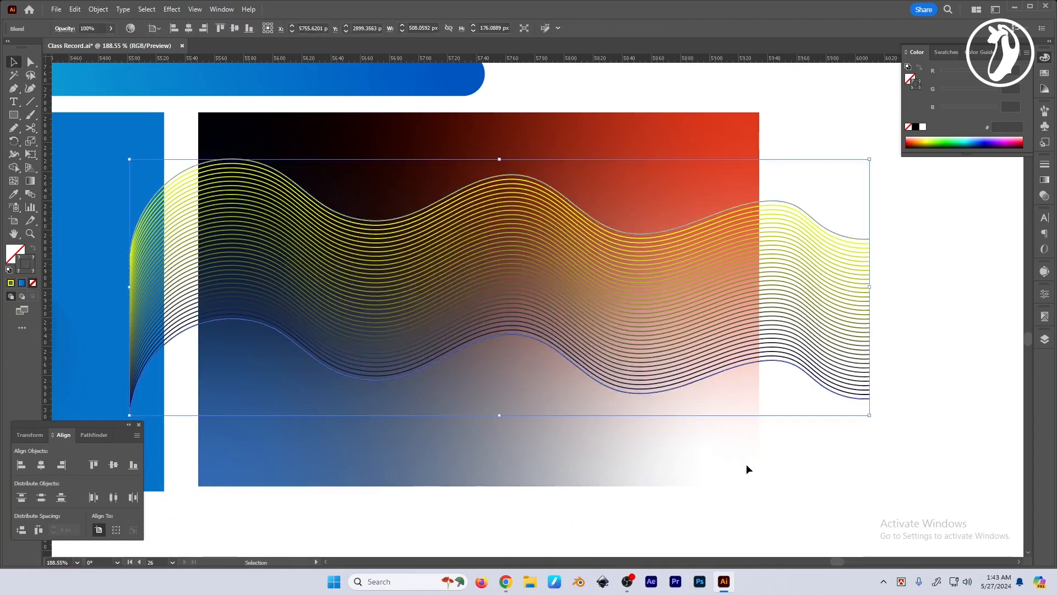
{"action": "key", "text": "q"}
{"action": "mouse_move", "coordinate": [719, 408]}
{"action": "left_mouse_down"}
{"action": "mouse_move", "coordinate": [779, 309]}
{"action": "mouse_move", "coordinate": [782, 226]}
{"action": "left_mouse_up"}
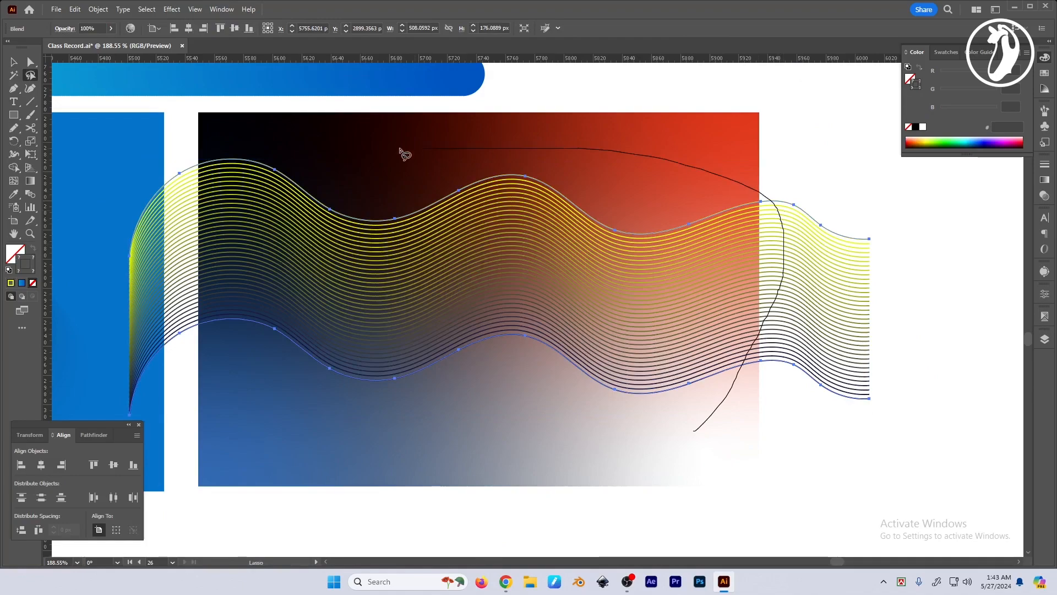
{"action": "left_click_drag", "start_coordinate": [365, 495], "coordinate": [683, 441]}
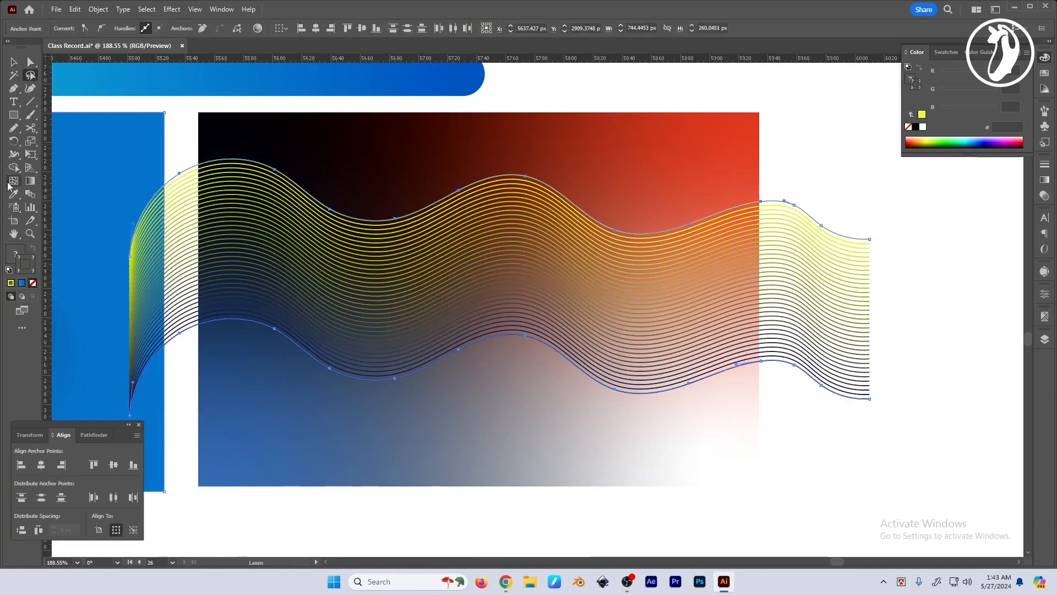
{"action": "mouse_move", "coordinate": [589, 300]}
{"action": "left_mouse_down"}
{"action": "mouse_move", "coordinate": [598, 245]}
{"action": "mouse_move", "coordinate": [438, 201]}
{"action": "mouse_move", "coordinate": [321, 272]}
{"action": "left_mouse_up"}
{"action": "key", "text": "ctrl+z"}
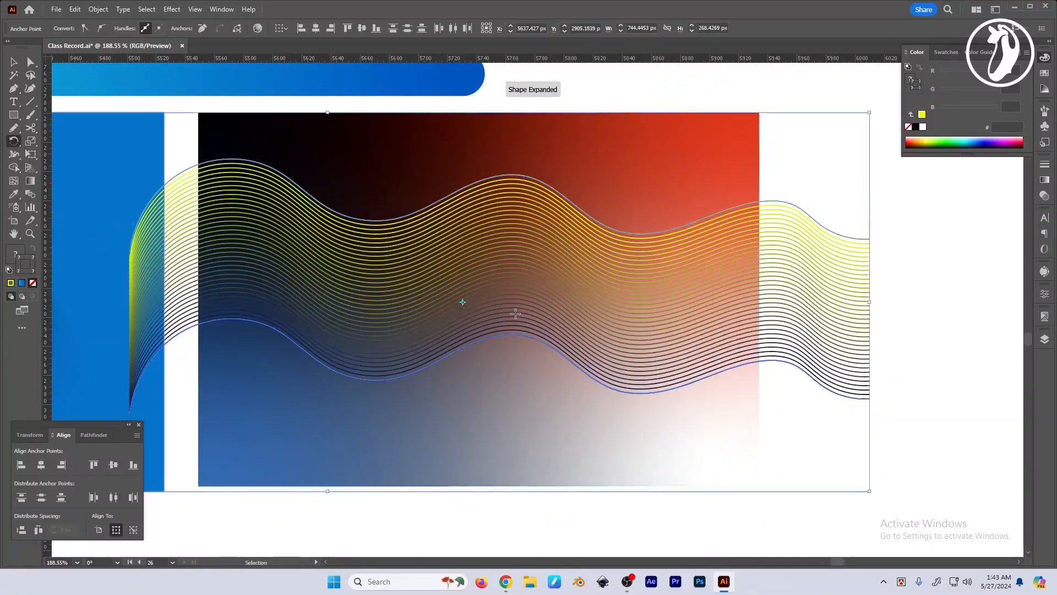
Step: Clear the selection, lasso only the blend's middle section, rotate it around its center into a twisted shape, and deselect it
{"action": "left_click", "coordinate": [30, 75]}
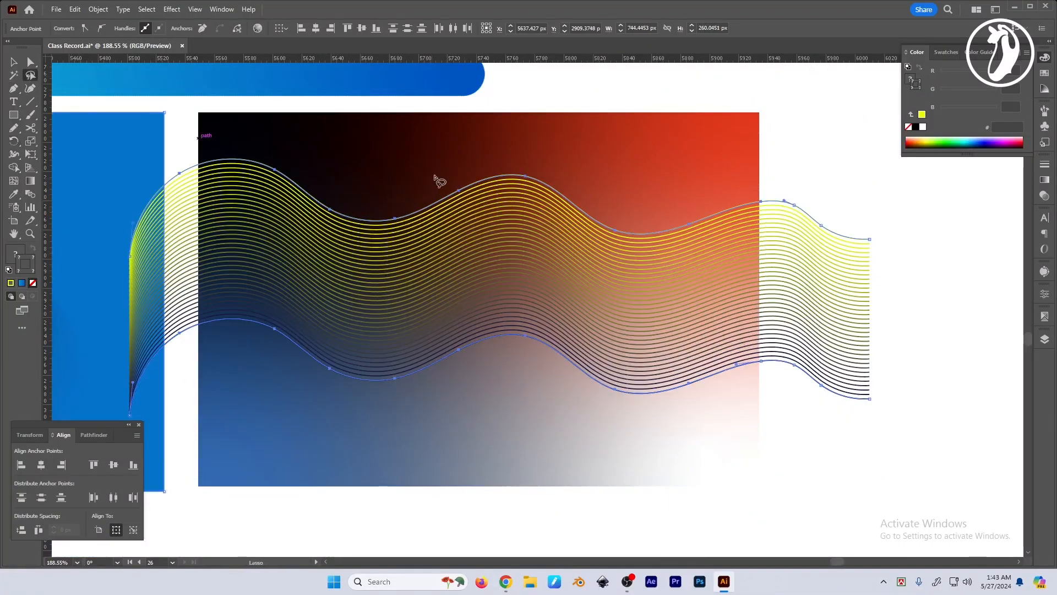
{"action": "key", "text": "ctrl+shift+a"}
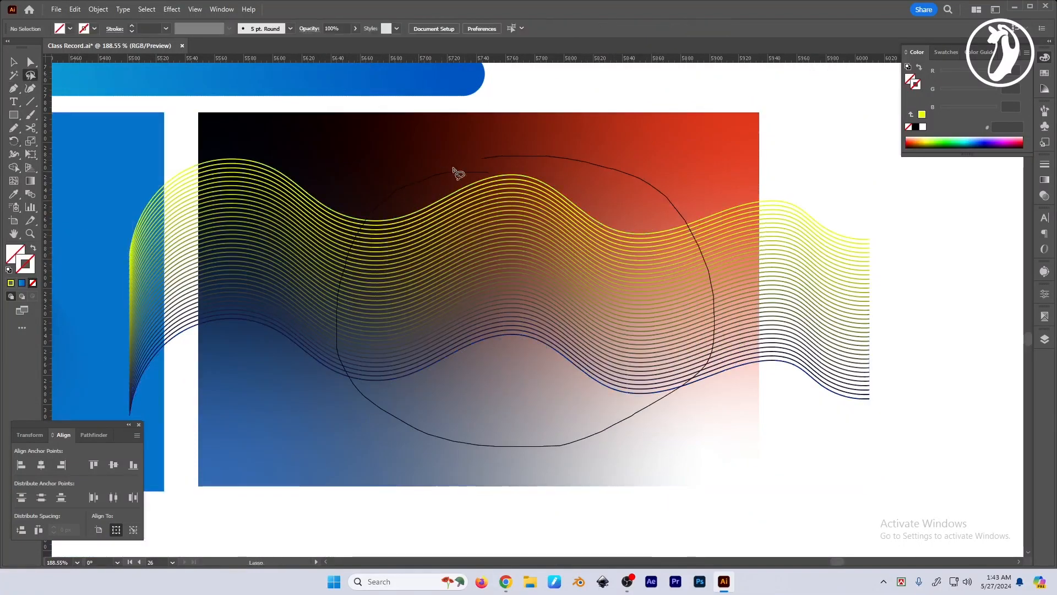
{"action": "left_click_drag", "start_coordinate": [459, 174], "coordinate": [465, 172]}
{"action": "left_click", "coordinate": [15, 146]}
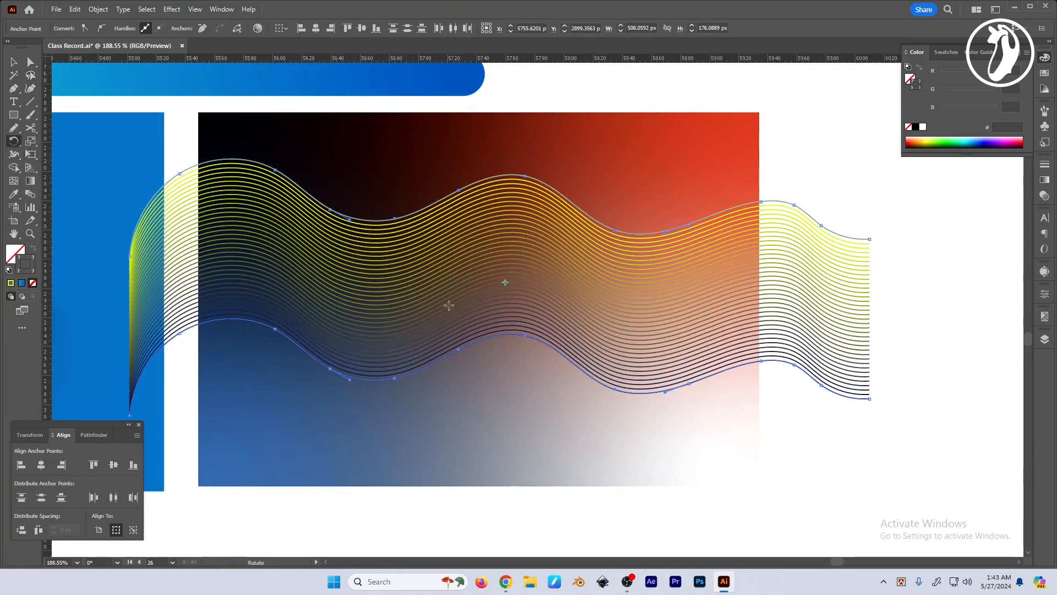
{"action": "mouse_move", "coordinate": [448, 305]}
{"action": "left_mouse_down"}
{"action": "mouse_move", "coordinate": [510, 395]}
{"action": "mouse_move", "coordinate": [590, 392]}
{"action": "mouse_move", "coordinate": [683, 374]}
{"action": "mouse_move", "coordinate": [779, 251]}
{"action": "mouse_move", "coordinate": [798, 188]}
{"action": "mouse_move", "coordinate": [765, 109]}
{"action": "mouse_move", "coordinate": [613, 7]}
{"action": "mouse_move", "coordinate": [566, 3]}
{"action": "mouse_move", "coordinate": [605, 74]}
{"action": "mouse_move", "coordinate": [608, 211]}
{"action": "mouse_move", "coordinate": [551, 33]}
{"action": "left_mouse_up"}
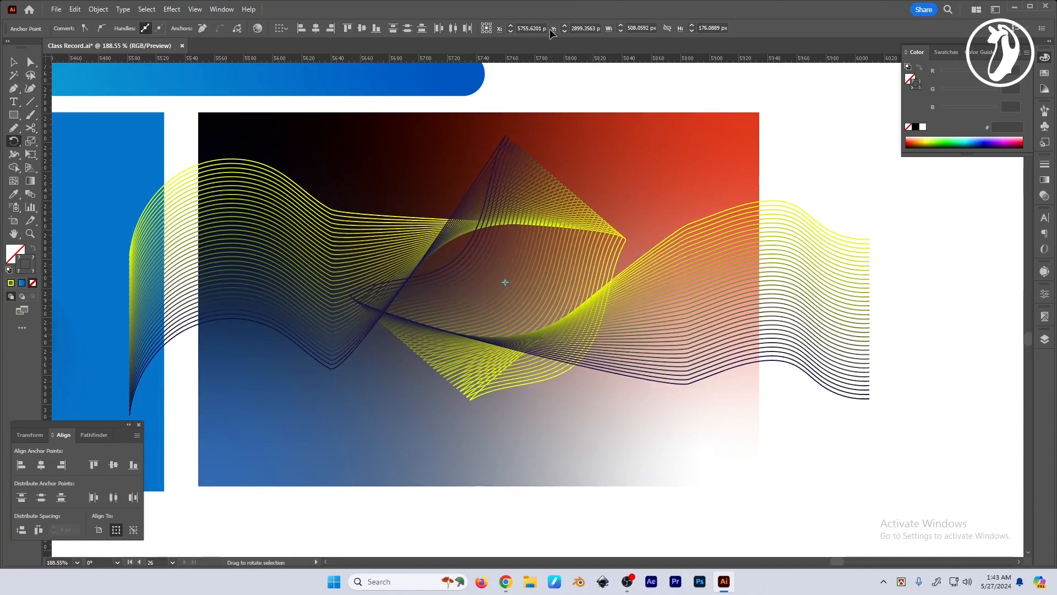
{"action": "key", "text": "v"}
{"action": "left_click", "coordinate": [848, 144]}
{"action": "scroll", "coordinate": [895, 239], "scroll_direction": "up", "scroll_amount": 1}
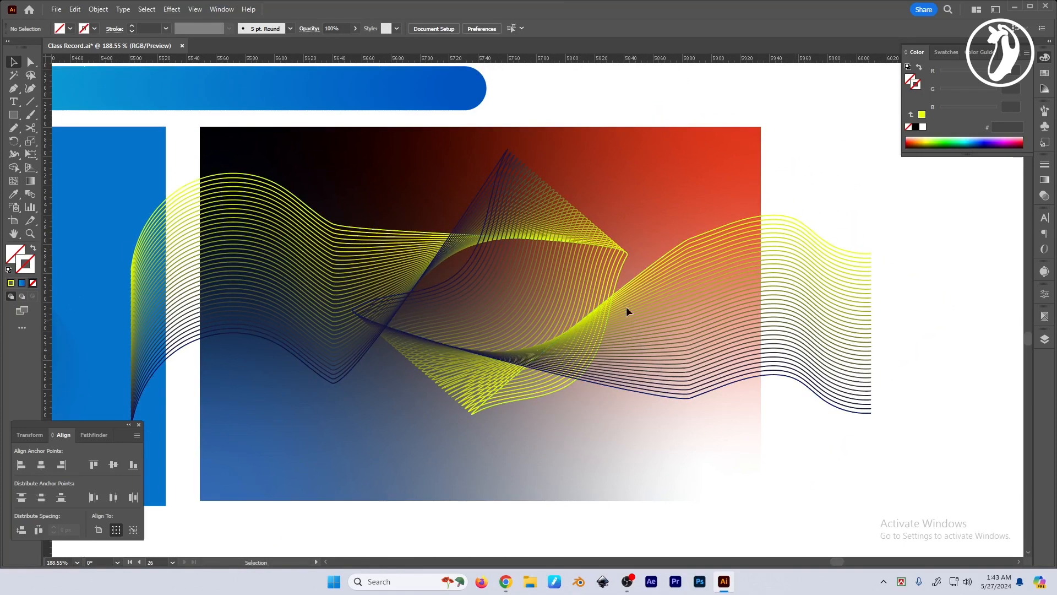
Step: Move the twisted wavy blend to the left across the gradient rectangle and recolor its upper yellow line red (E70000)
{"action": "left_click_drag", "start_coordinate": [616, 309], "coordinate": [523, 349]}
{"action": "left_click", "coordinate": [797, 277]}
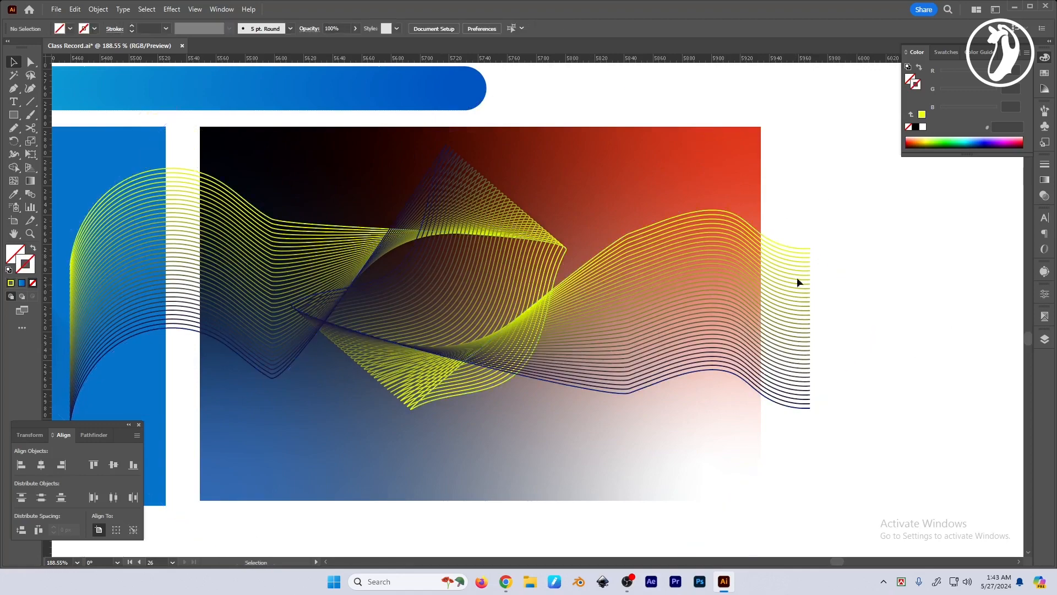
{"action": "key", "text": "a"}
{"action": "left_click", "coordinate": [676, 216]}
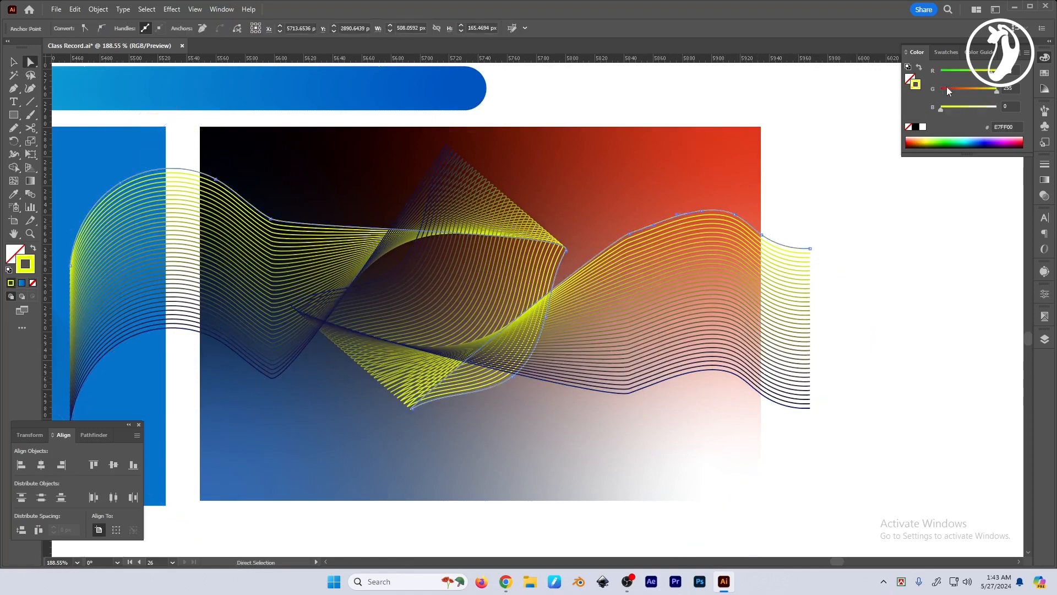
{"action": "left_click_drag", "start_coordinate": [997, 90], "coordinate": [864, 94]}
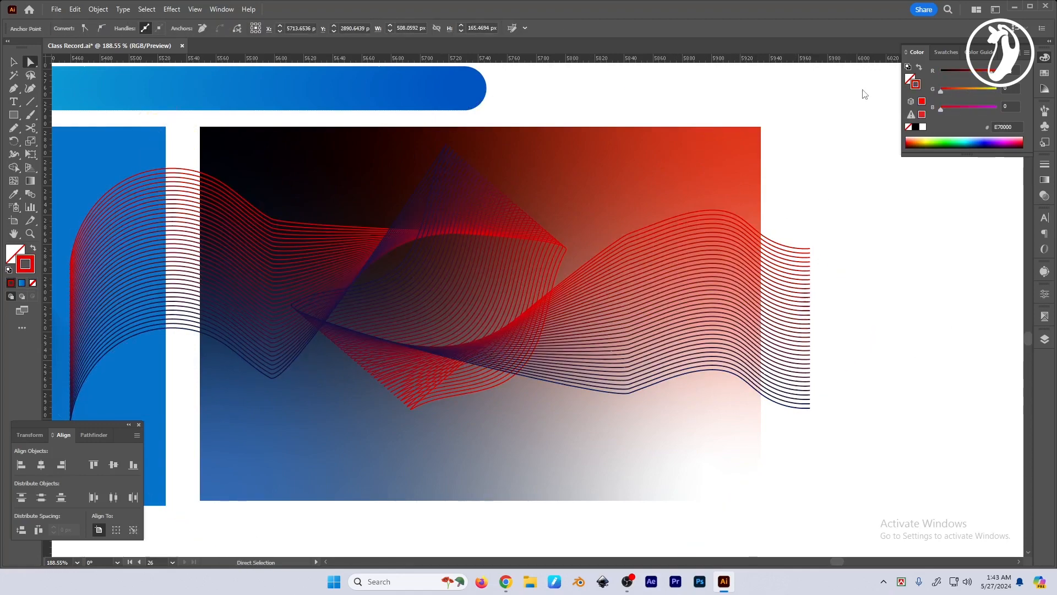
{"action": "left_click", "coordinate": [857, 185]}
Step: Recolor the blend's lower dark line bright blue (0010D6)
{"action": "left_click", "coordinate": [621, 403]}
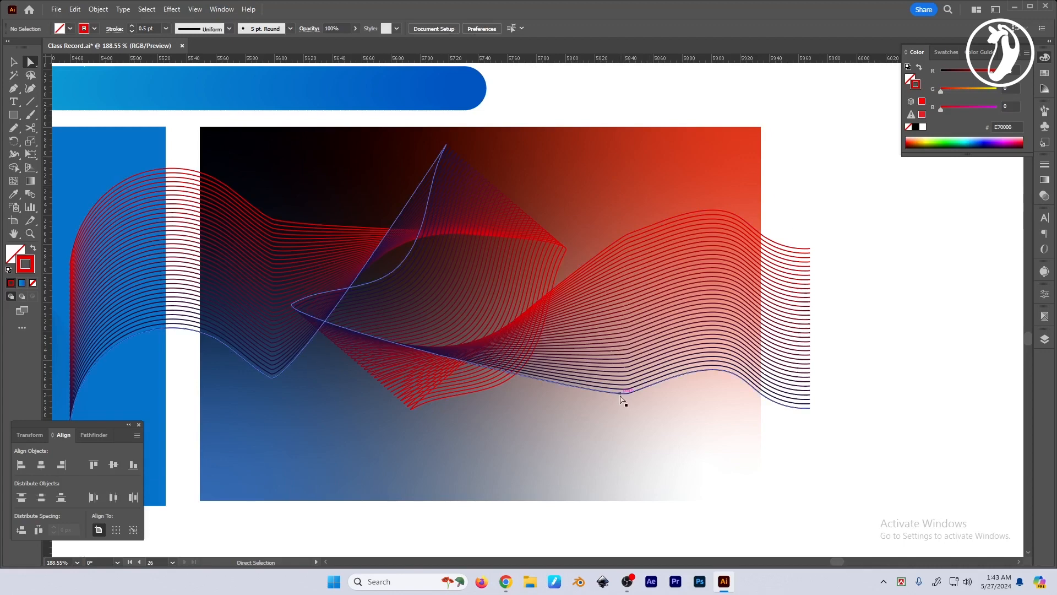
{"action": "left_click_drag", "start_coordinate": [945, 70], "coordinate": [940, 71]}
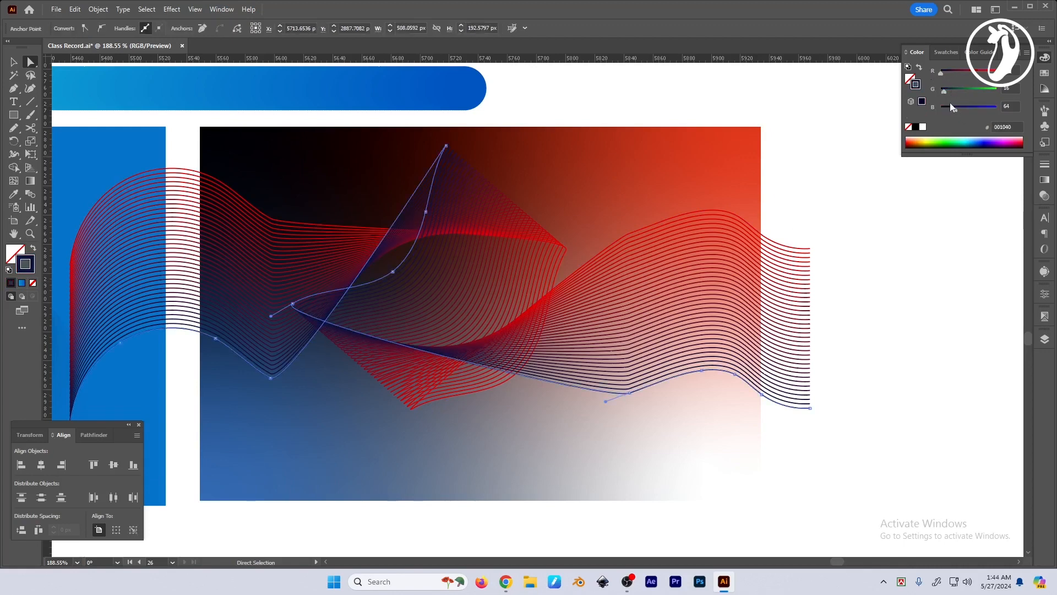
{"action": "left_click_drag", "start_coordinate": [956, 107], "coordinate": [987, 107]}
{"action": "key", "text": "v"}
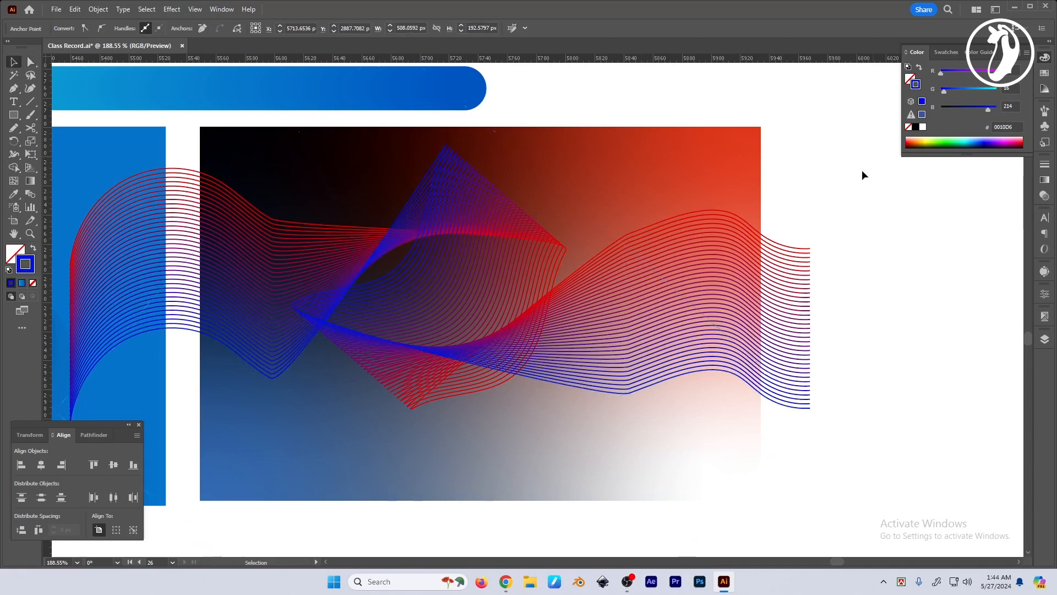
Step: Unlock the background rectangle behind the blend and open its freeform gradient's color points for editing
{"action": "left_click", "coordinate": [752, 209]}
{"action": "left_click", "coordinate": [878, 259]}
{"action": "left_click_drag", "start_coordinate": [875, 293], "coordinate": [862, 295]}
{"action": "mouse_move", "coordinate": [568, 323]}
{"action": "left_mouse_down"}
{"action": "mouse_move", "coordinate": [575, 328]}
{"action": "mouse_move", "coordinate": [558, 312]}
{"action": "left_mouse_up"}
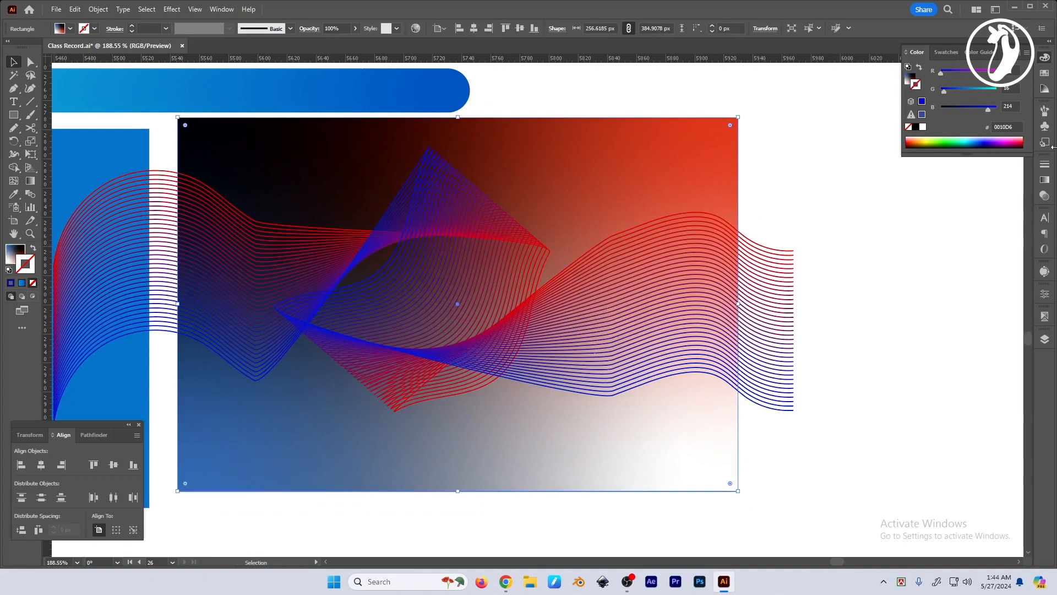
{"action": "left_click", "coordinate": [1045, 181]}
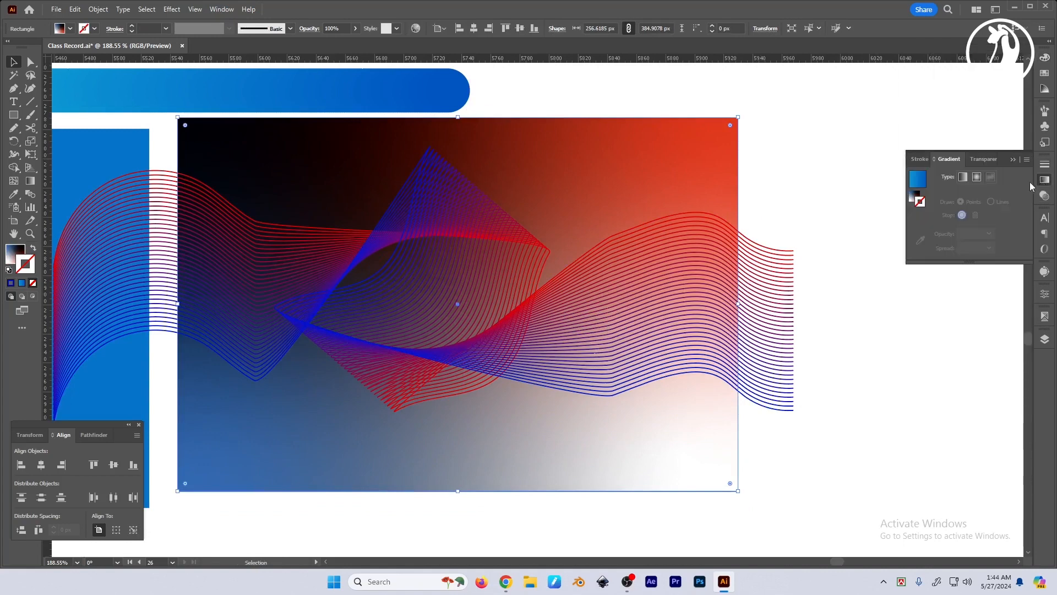
{"action": "left_click", "coordinate": [990, 178]}
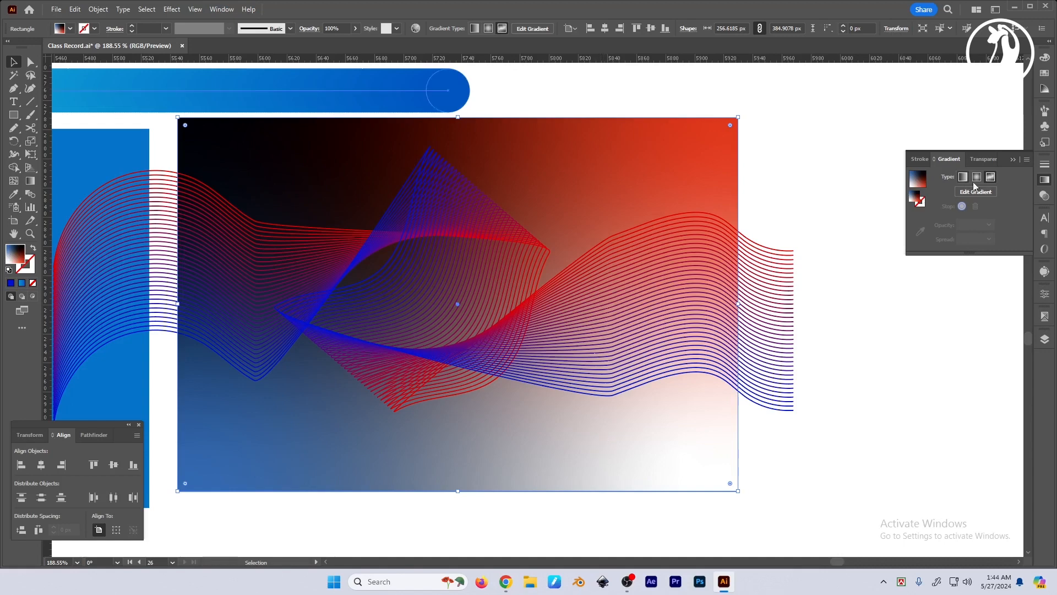
{"action": "left_click", "coordinate": [983, 193]}
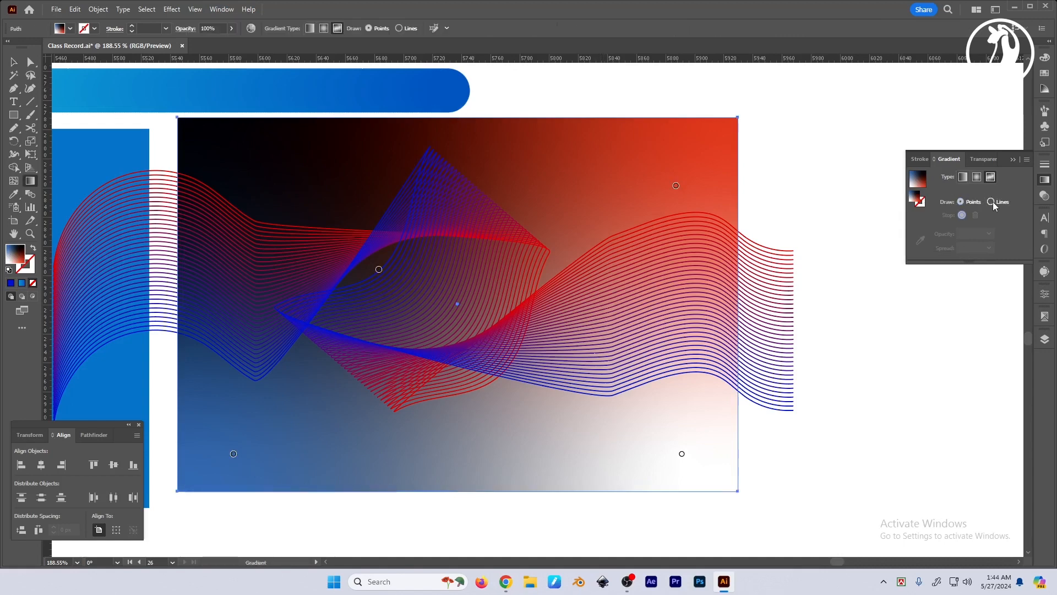
Step: Add a freeform gradient point near the rectangle's lower edge and color it dark red (6A0800) using RGB values
{"action": "left_click", "coordinate": [586, 441]}
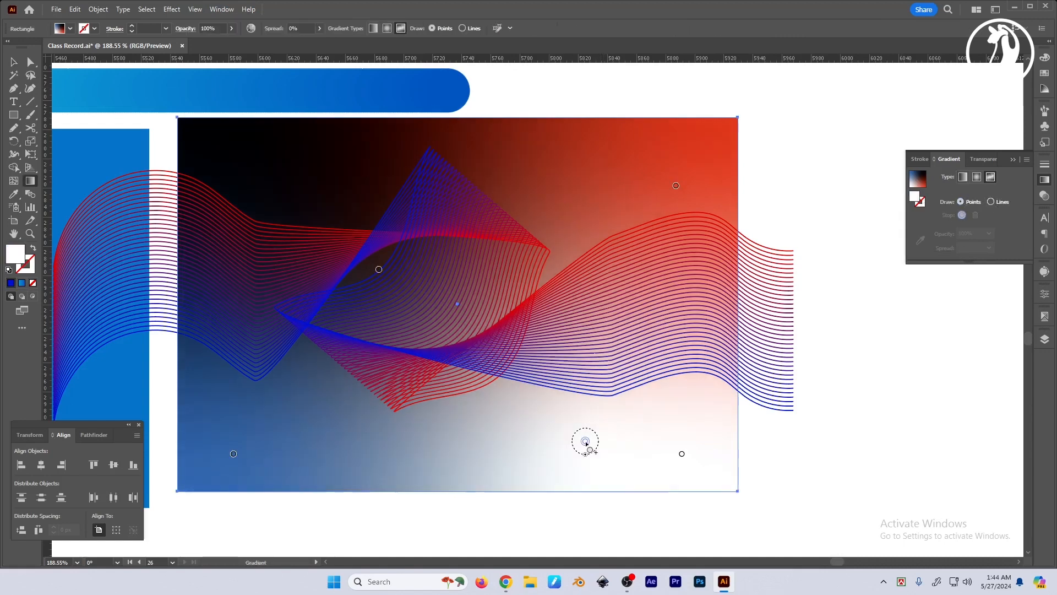
{"action": "double_click", "coordinate": [587, 447]}
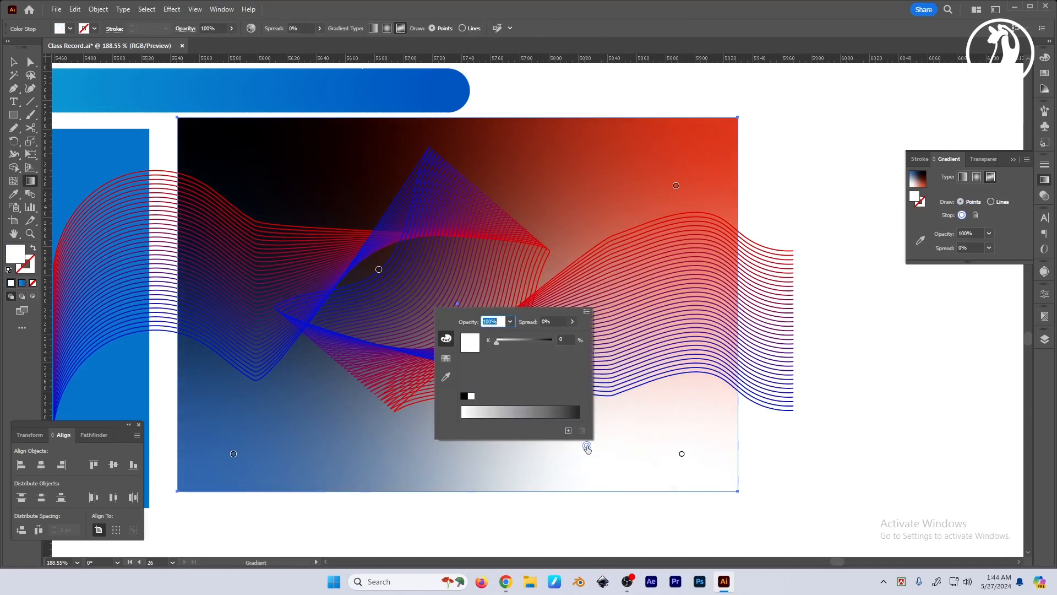
{"action": "left_click", "coordinate": [446, 359]}
{"action": "left_click", "coordinate": [446, 339]}
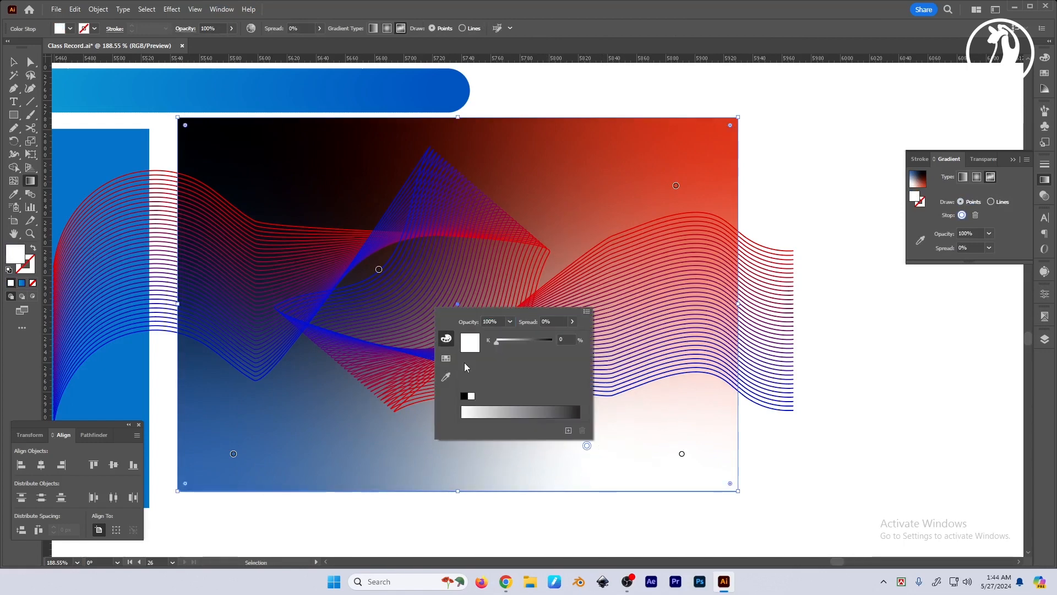
{"action": "left_click", "coordinate": [584, 314]}
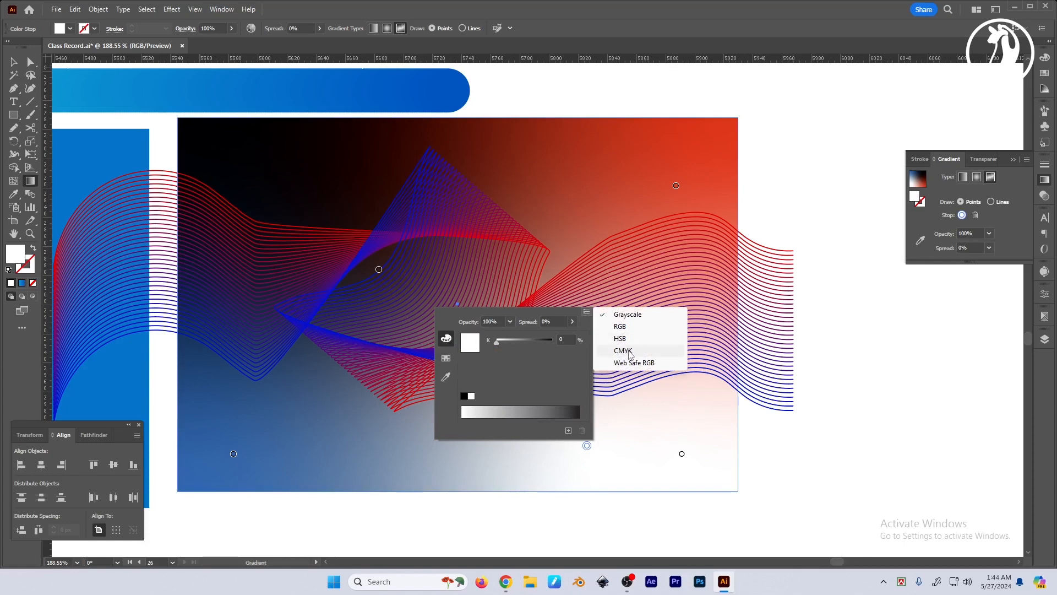
{"action": "left_click", "coordinate": [621, 327]}
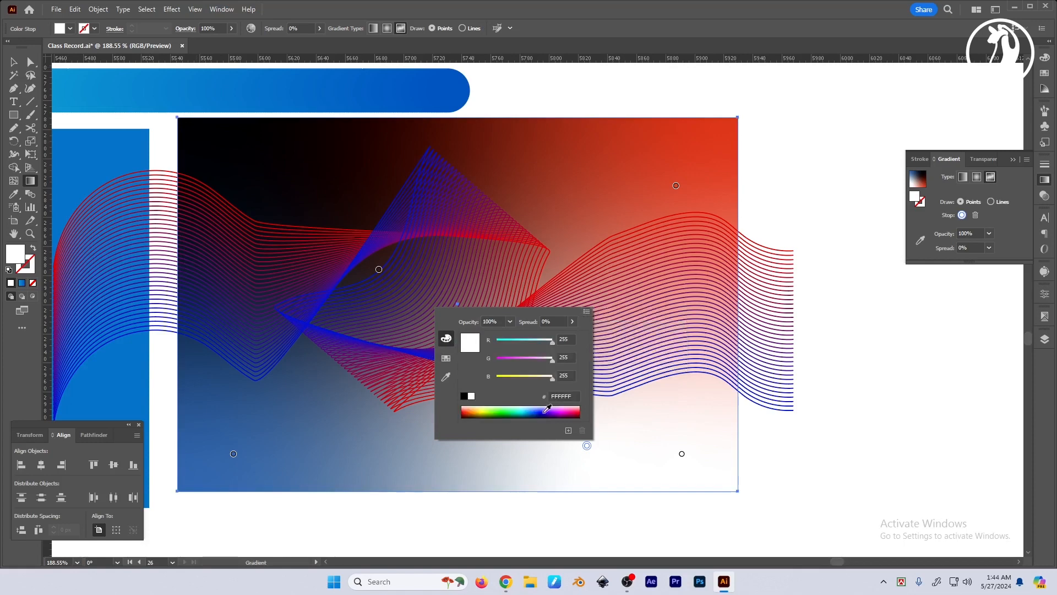
{"action": "left_click_drag", "start_coordinate": [556, 407], "coordinate": [465, 411]}
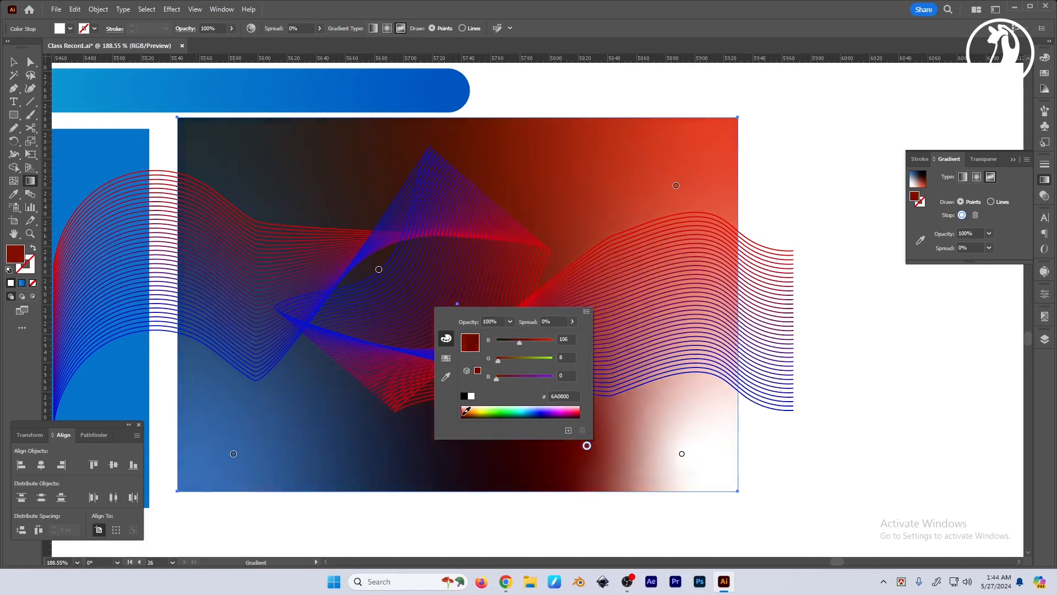
Step: Change the white gradient point in the rectangle's lower-right corner to dark purple (28006A)
{"action": "left_click", "coordinate": [681, 455]}
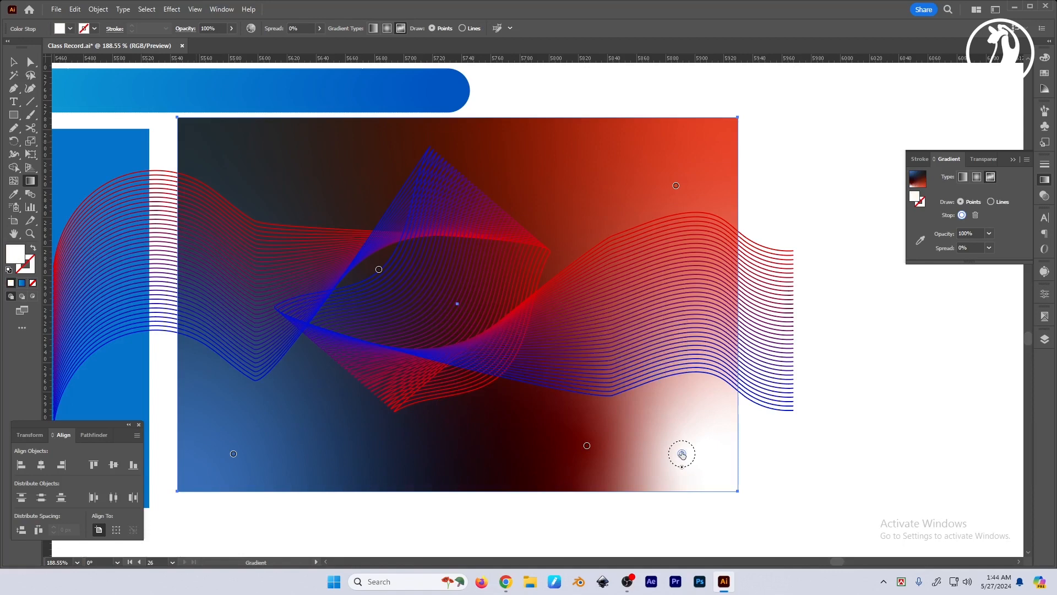
{"action": "double_click", "coordinate": [681, 455]}
{"action": "left_click", "coordinate": [645, 419]}
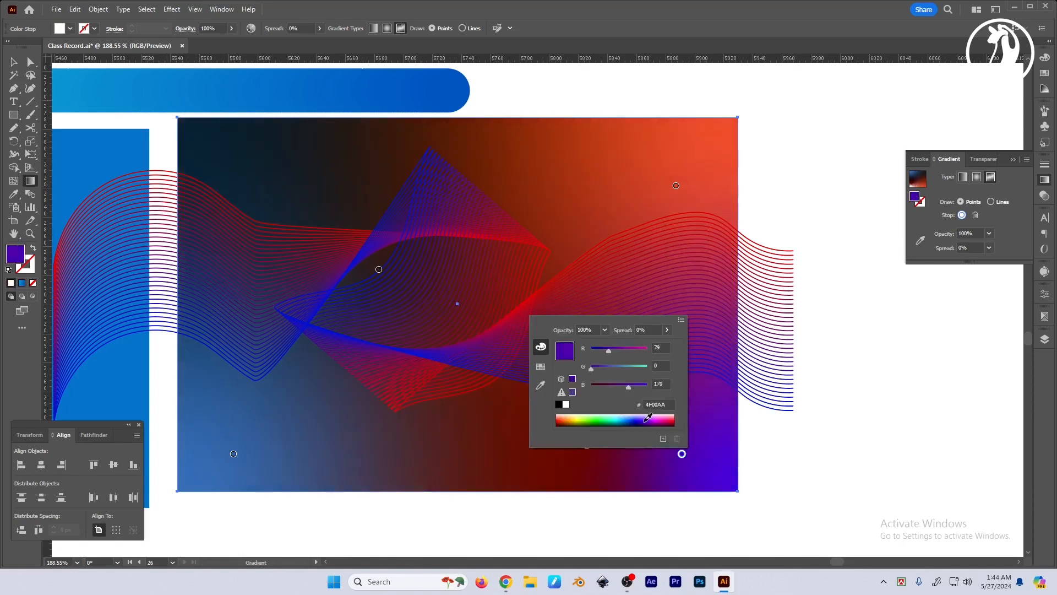
{"action": "left_click", "coordinate": [647, 423]}
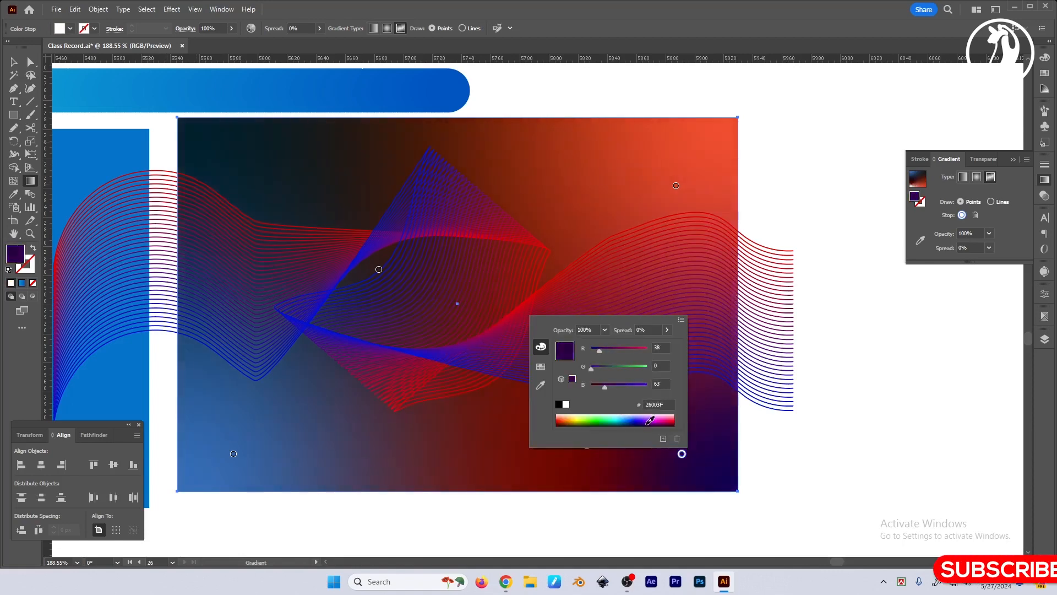
{"action": "left_click", "coordinate": [642, 423]}
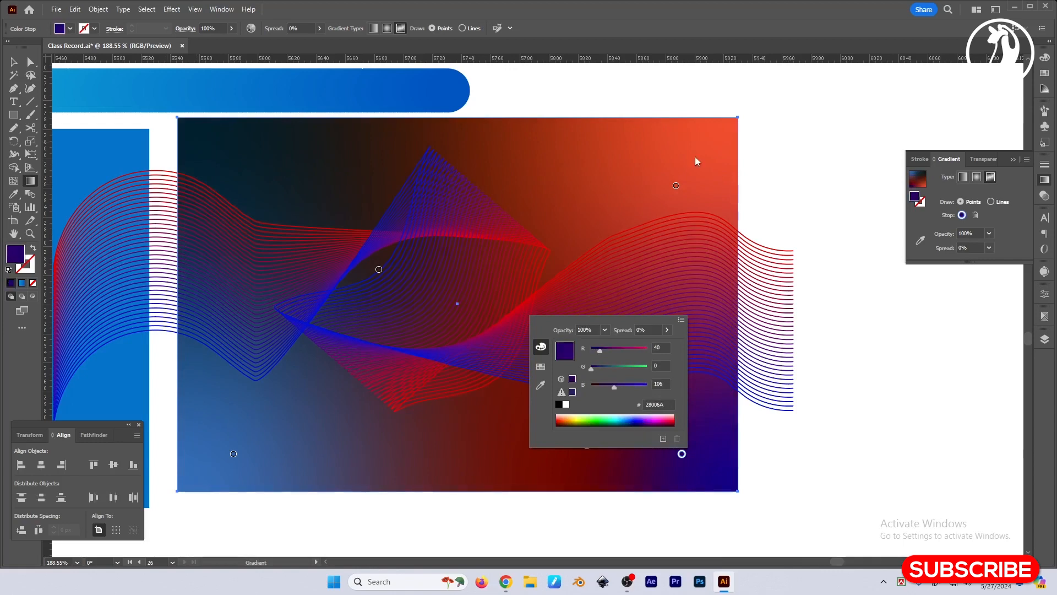
Step: Change the gradient point in the rectangle's lower-left corner to navy blue (00066A) and deselect the rectangle
{"action": "double_click", "coordinate": [234, 455]}
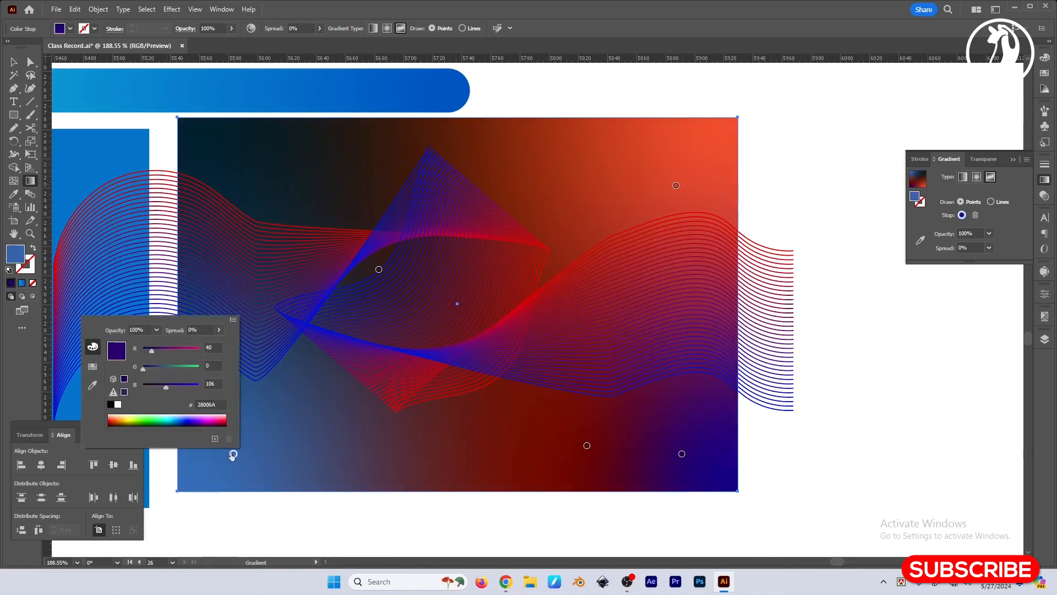
{"action": "left_click", "coordinate": [233, 455]}
{"action": "double_click", "coordinate": [234, 455]}
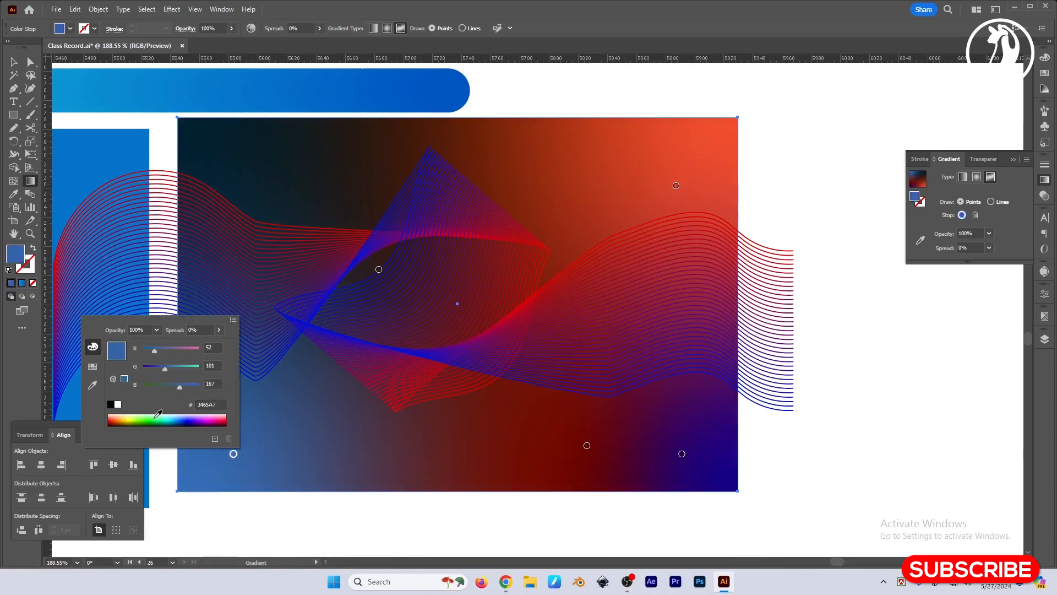
{"action": "left_click_drag", "start_coordinate": [178, 420], "coordinate": [188, 419]}
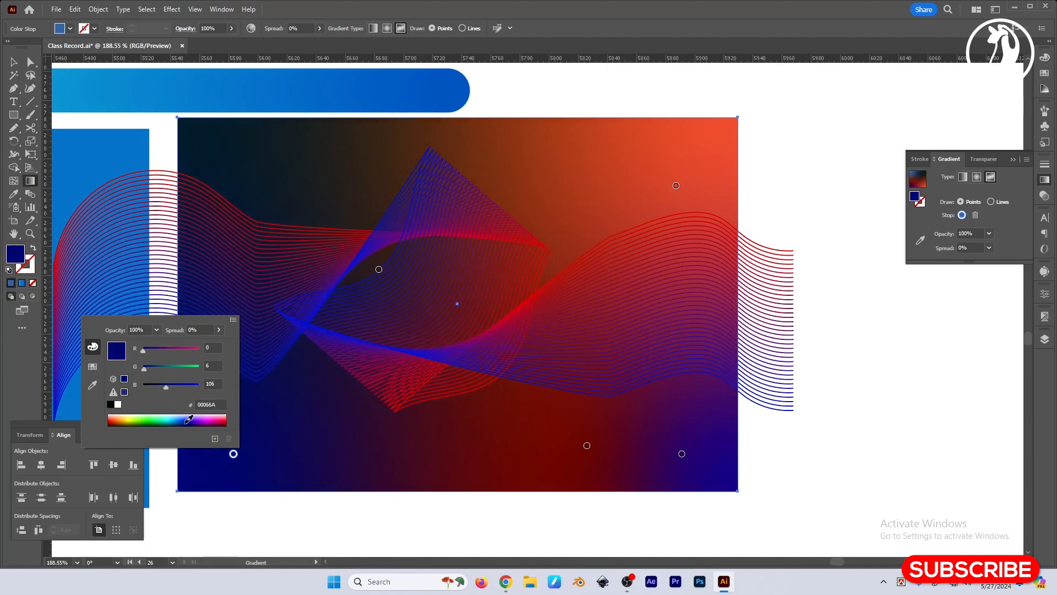
{"action": "key", "text": "v"}
{"action": "left_click", "coordinate": [840, 345]}
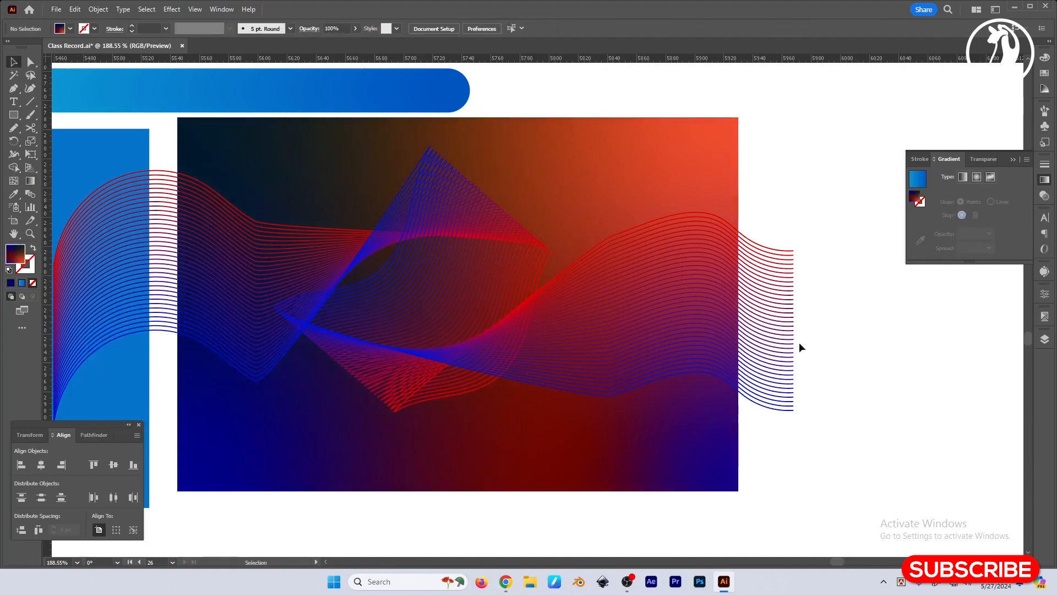
Step: Rotate the wavy blend counterclockwise so it rises to the right, and reposition it over the gradient rectangle
{"action": "left_click_drag", "start_coordinate": [762, 303], "coordinate": [794, 308]}
{"action": "key", "text": "r"}
{"action": "left_click_drag", "start_coordinate": [836, 356], "coordinate": [821, 244]}
{"action": "key", "text": "v"}
{"action": "left_click_drag", "start_coordinate": [587, 304], "coordinate": [648, 273]}
{"action": "key", "text": "ctrl+space"}
{"action": "left_click", "coordinate": [649, 274], "text": "ctrl+alt"}
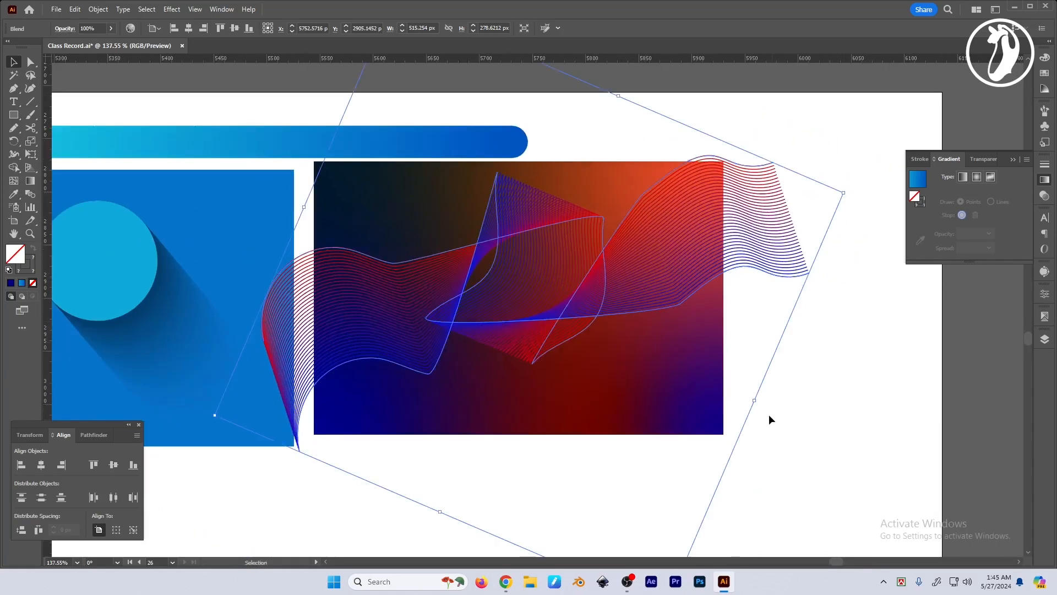
Step: Enlarge the rotated blend around its center and set its upper red line's stroke weight to 0.25 pt
{"action": "left_click_drag", "start_coordinate": [754, 401], "coordinate": [842, 415]}
{"action": "left_click", "coordinate": [794, 318]}
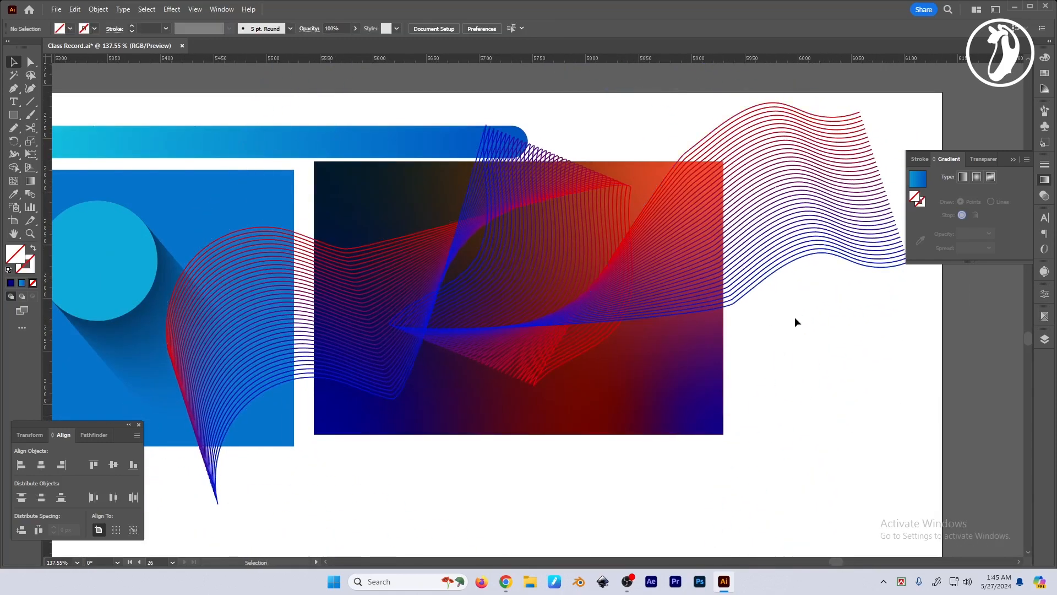
{"action": "key", "text": "a"}
{"action": "left_click", "coordinate": [699, 144]}
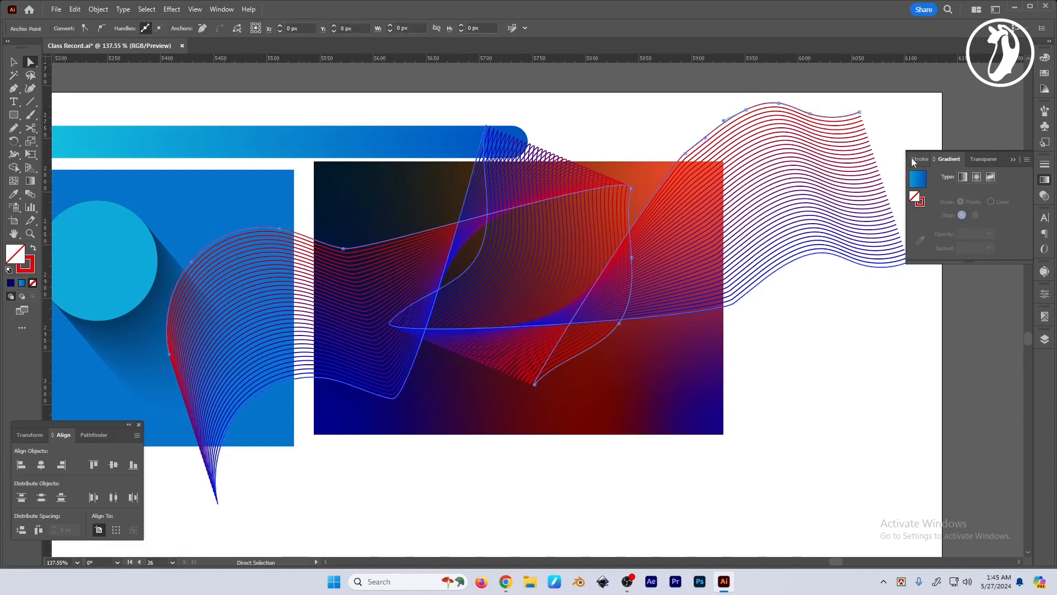
{"action": "left_click", "coordinate": [919, 160]}
{"action": "key", "text": "ctrl+a"}
{"action": "type", "text": "0.25"}
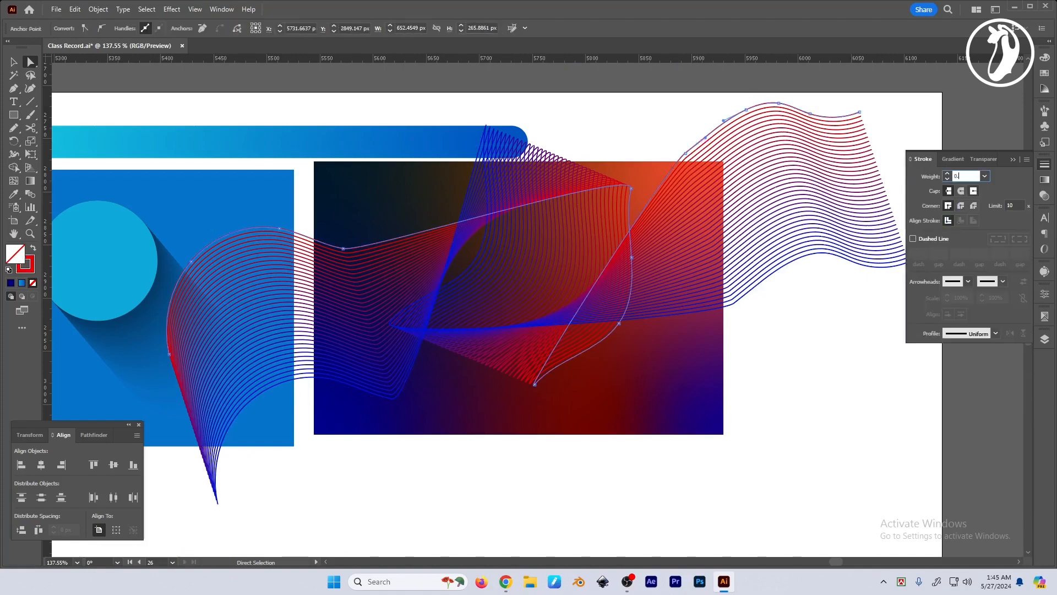
{"action": "key", "text": "Return"}
Step: Undo the 0.25 pt stroke weight on the blend's upper red line
{"action": "left_click", "coordinate": [814, 342]}
{"action": "left_click_drag", "start_coordinate": [820, 352], "coordinate": [774, 354]}
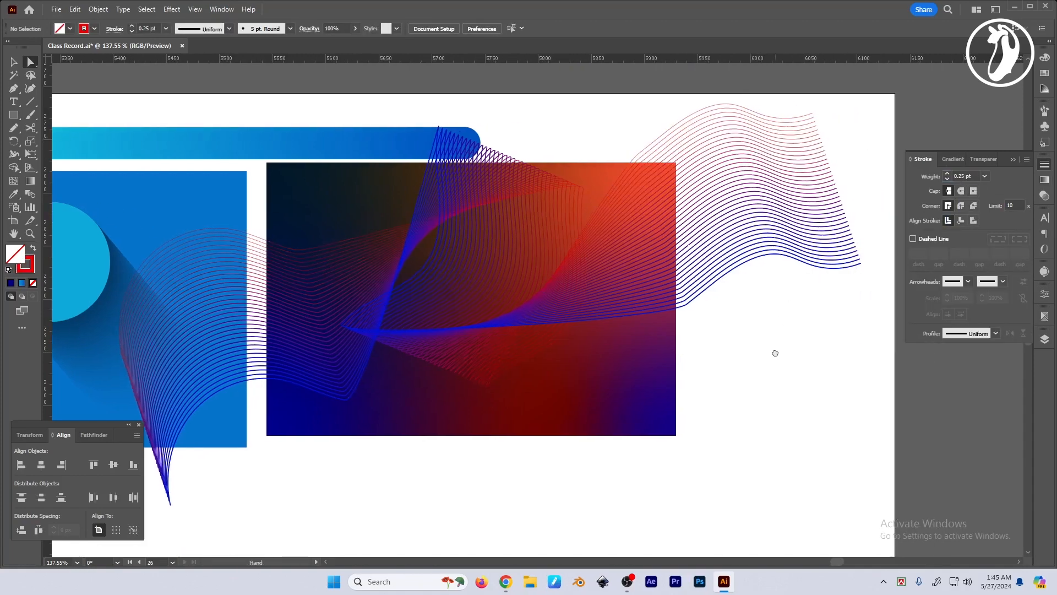
{"action": "left_click_drag", "start_coordinate": [576, 279], "coordinate": [609, 311]}
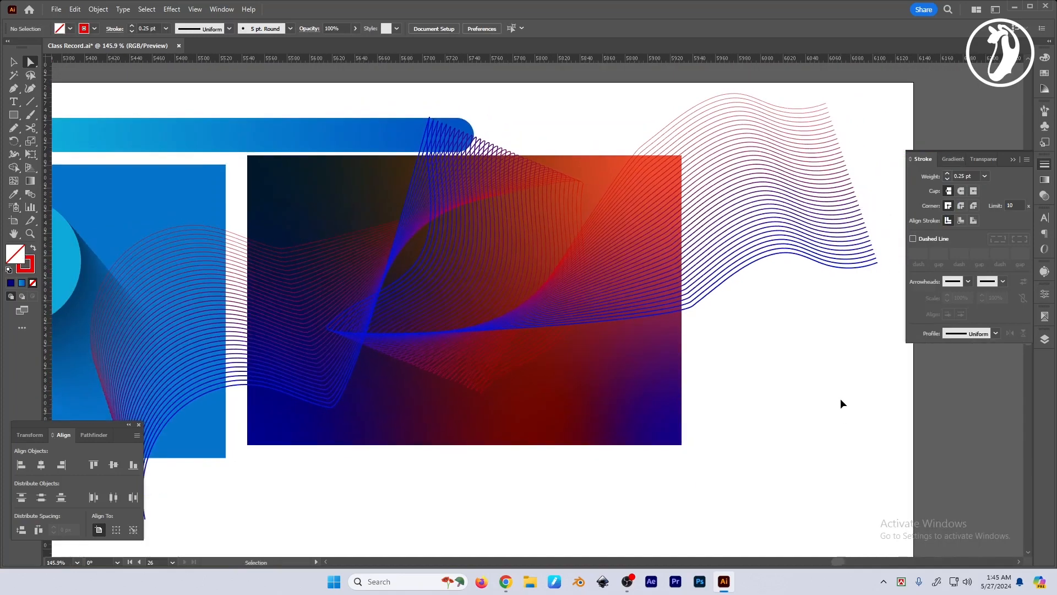
{"action": "key", "text": "ctrl+z"}
{"action": "key", "text": "ctrl+z"}
{"action": "key", "text": "ctrl+shift+z"}
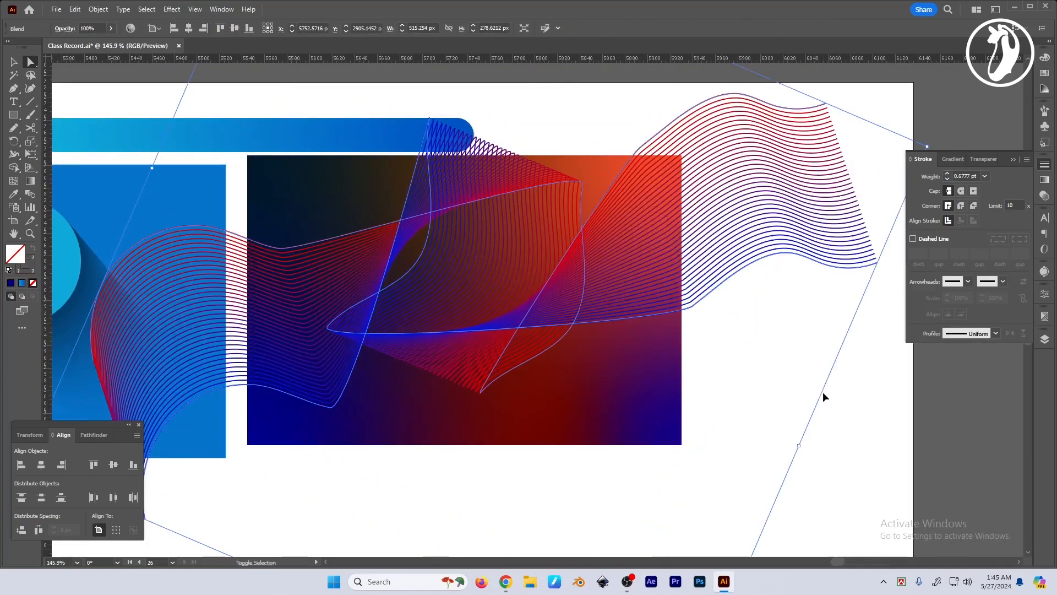
Step: Try a 0.4 pt stroke weight on the blend's lower blue line, and undo it along with the blend's enlargement
{"action": "left_click", "coordinate": [771, 363]}
{"action": "left_click", "coordinate": [695, 307]}
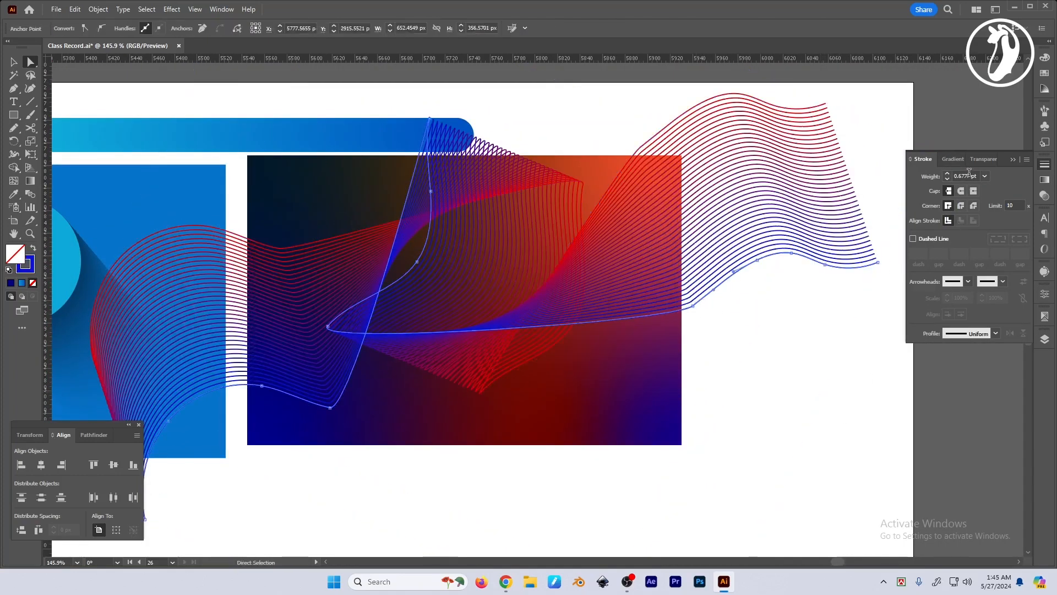
{"action": "type", "text": "0.4"}
{"action": "key", "text": "Return"}
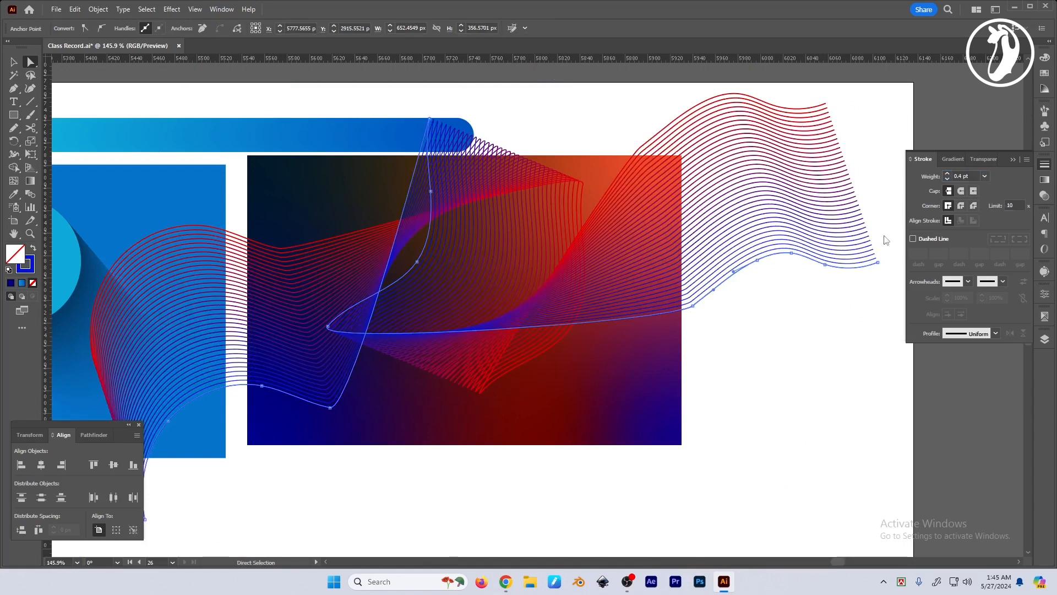
{"action": "left_click", "coordinate": [813, 409]}
{"action": "key", "text": "ctrl+z"}
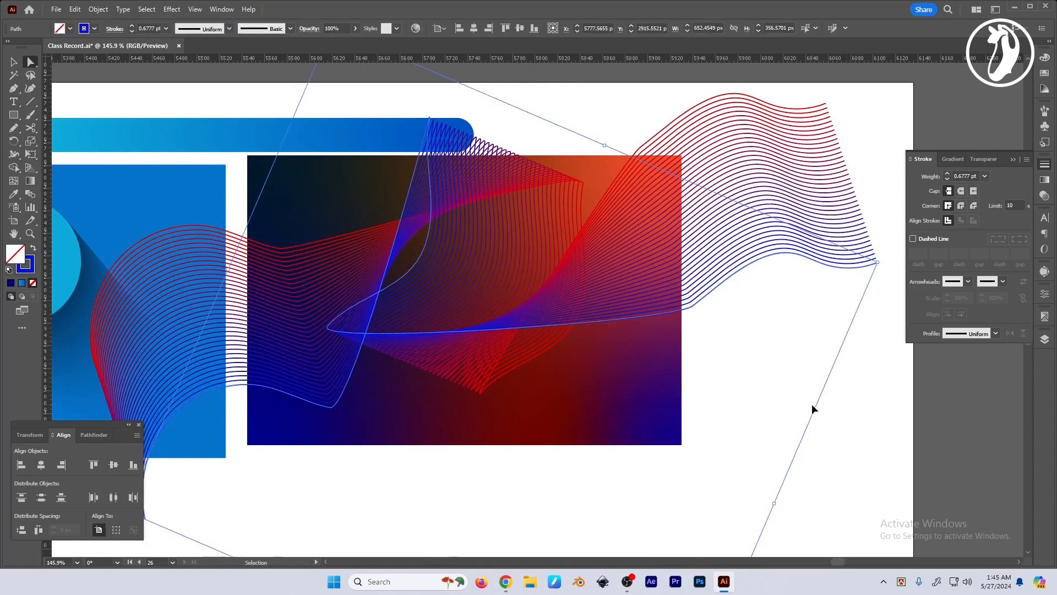
{"action": "key", "text": "ctrl+z"}
Step: Bring the gradient rectangle to the front and use it as a clipping mask for the wavy line blend, keeping the gradient background
{"action": "key", "text": "v"}
{"action": "left_click", "coordinate": [835, 408]}
{"action": "left_click_drag", "start_coordinate": [793, 409], "coordinate": [804, 415]}
{"action": "key", "text": "a"}
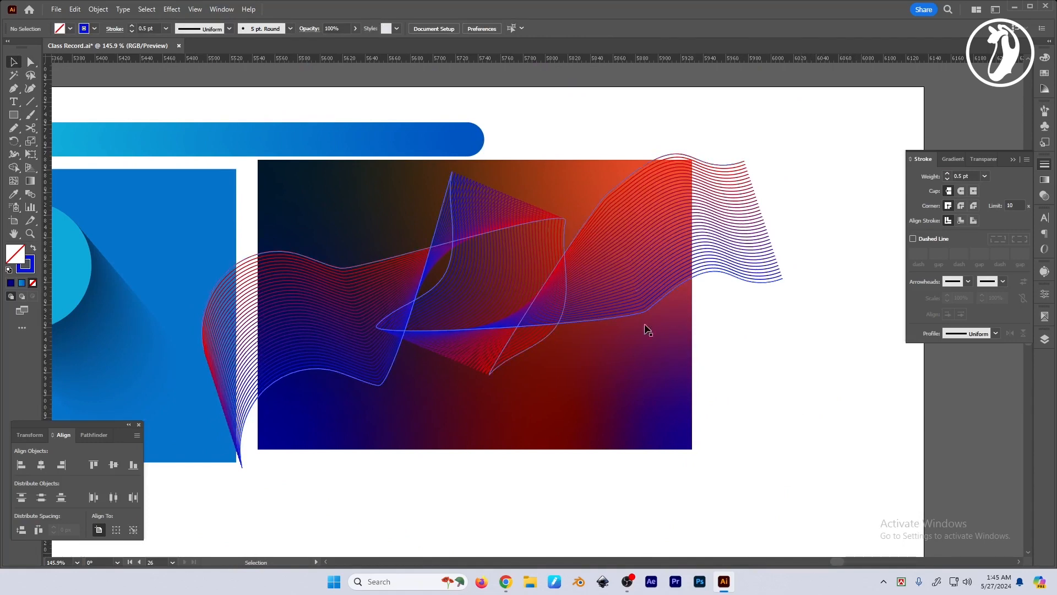
{"action": "left_click", "coordinate": [653, 358]}
{"action": "key", "text": "ctrl+shift+]"}
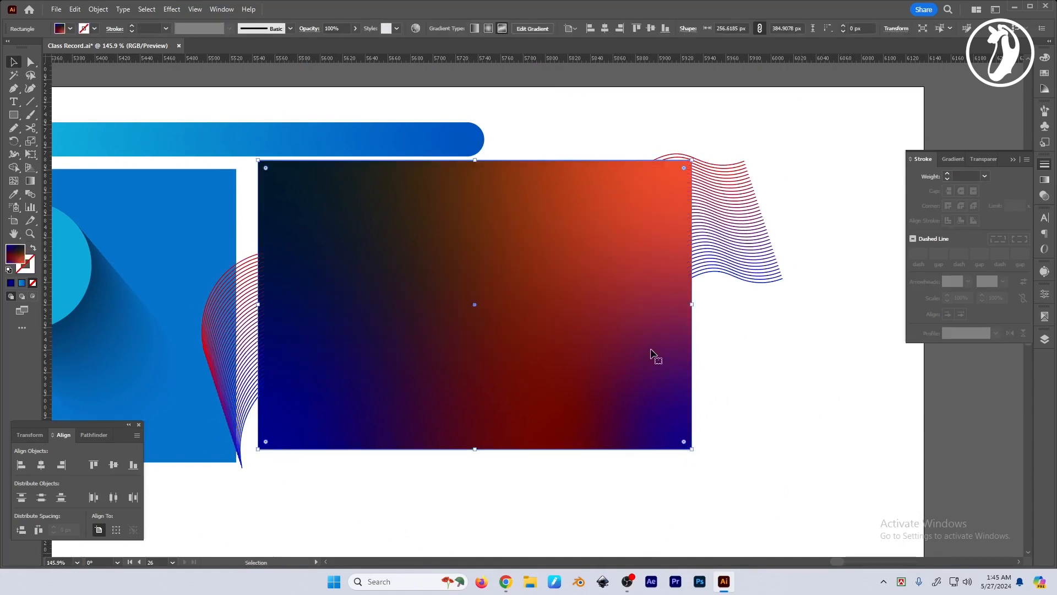
{"action": "key", "text": "d"}
{"action": "left_click", "coordinate": [710, 274], "text": "shift"}
{"action": "key", "text": "ctrl+7"}
{"action": "left_click", "coordinate": [798, 403]}
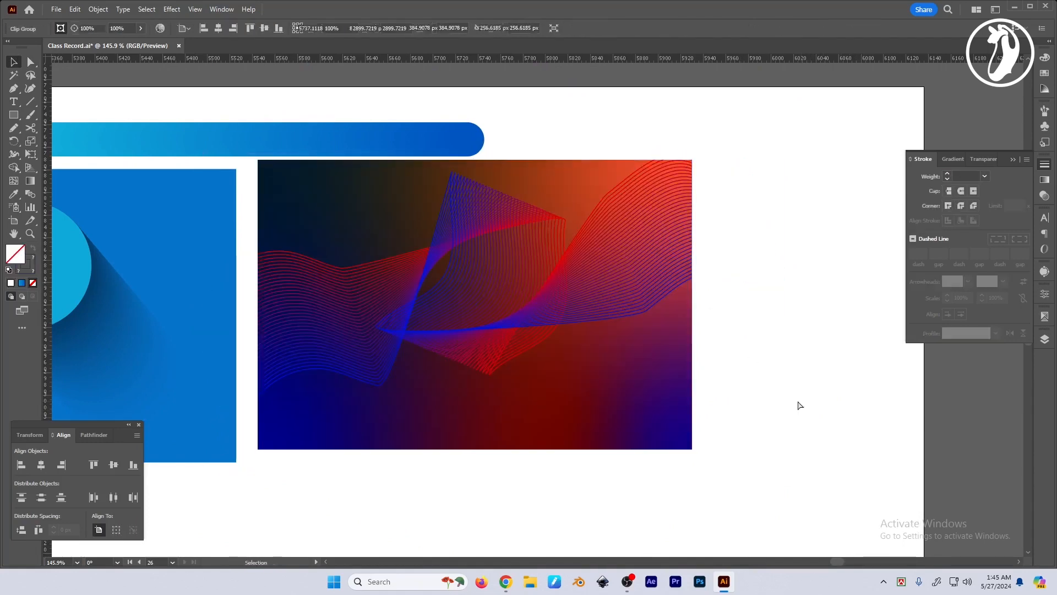
Step: Move the clipped wave artwork below the long-shadow square and scale it down to match the square's width
{"action": "key", "text": "Tab"}
{"action": "left_click_drag", "start_coordinate": [765, 397], "coordinate": [730, 421]}
{"action": "left_click_drag", "start_coordinate": [731, 420], "coordinate": [778, 346]}
{"action": "left_click_drag", "start_coordinate": [530, 395], "coordinate": [625, 291]}
{"action": "left_click_drag", "start_coordinate": [646, 150], "coordinate": [408, 398]}
{"action": "key", "text": "ctrl+z"}
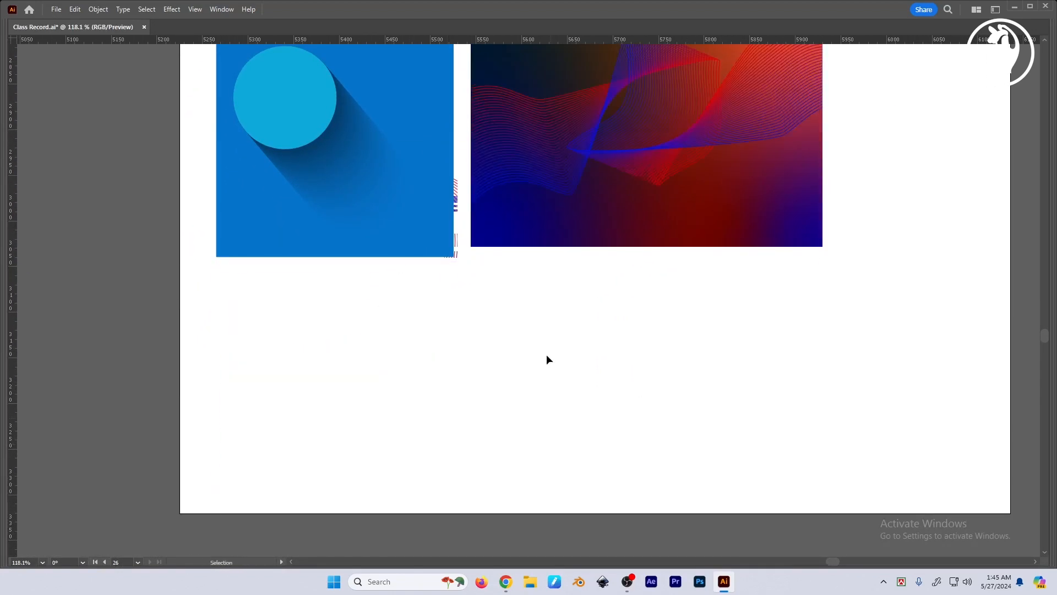
{"action": "left_click_drag", "start_coordinate": [710, 111], "coordinate": [452, 353]}
{"action": "left_click_drag", "start_coordinate": [567, 383], "coordinate": [411, 355]}
{"action": "key", "text": "ctrl+z"}
{"action": "left_click", "coordinate": [490, 309]}
{"action": "left_click_drag", "start_coordinate": [510, 337], "coordinate": [478, 337]}
{"action": "left_click_drag", "start_coordinate": [567, 259], "coordinate": [520, 346]}
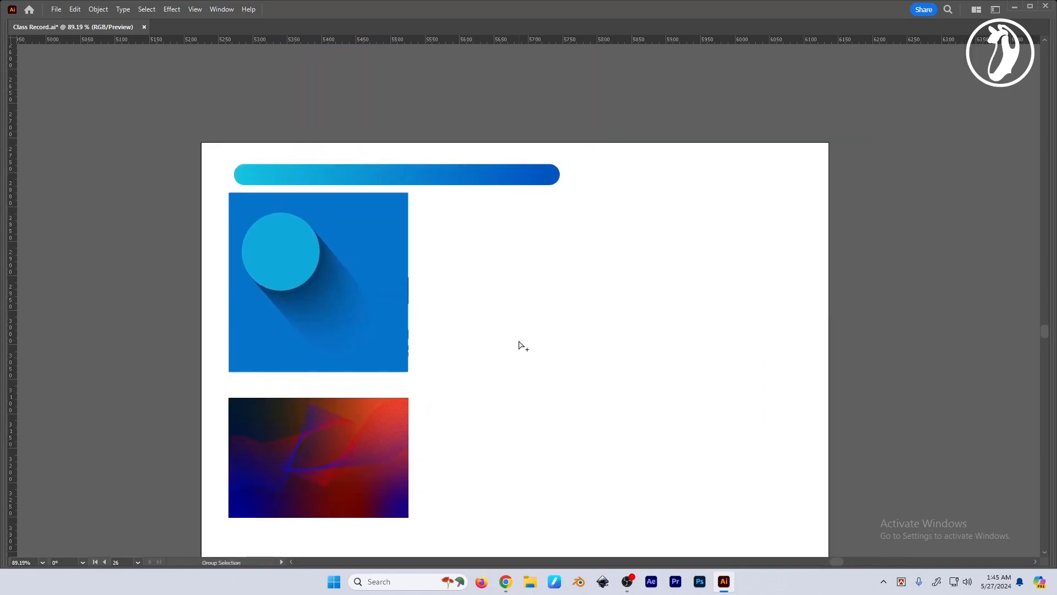
Step: Draw one continuous cursive handwriting path about 470 px wide and 314 px high with the Pencil tool, beside the long-shadow square
{"action": "left_click_drag", "start_coordinate": [509, 288], "coordinate": [542, 288]}
{"action": "left_click_drag", "start_coordinate": [584, 303], "coordinate": [505, 280]}
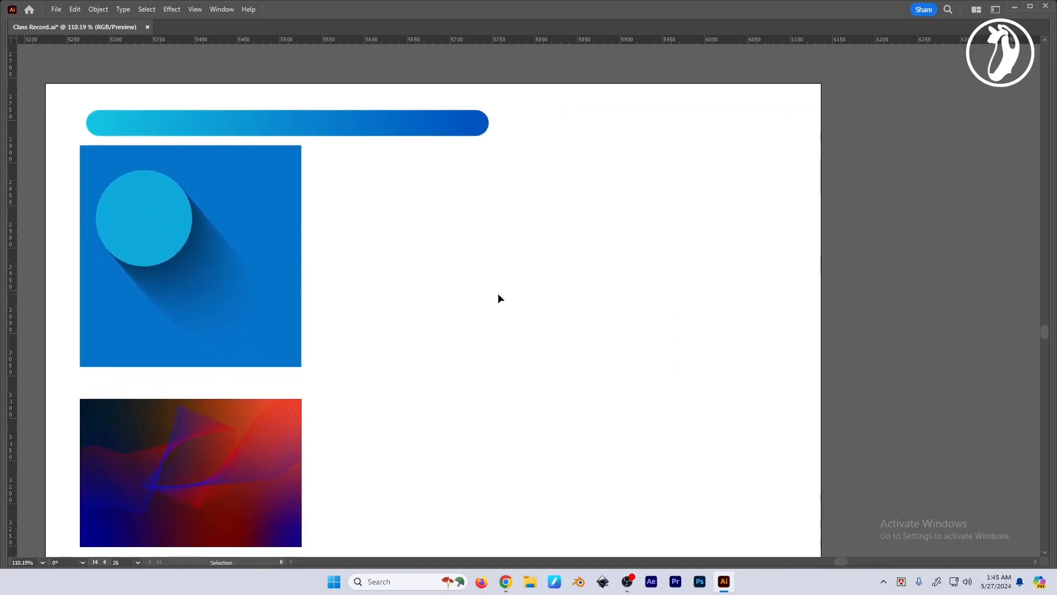
{"action": "key", "text": "n"}
{"action": "key", "text": "Tab"}
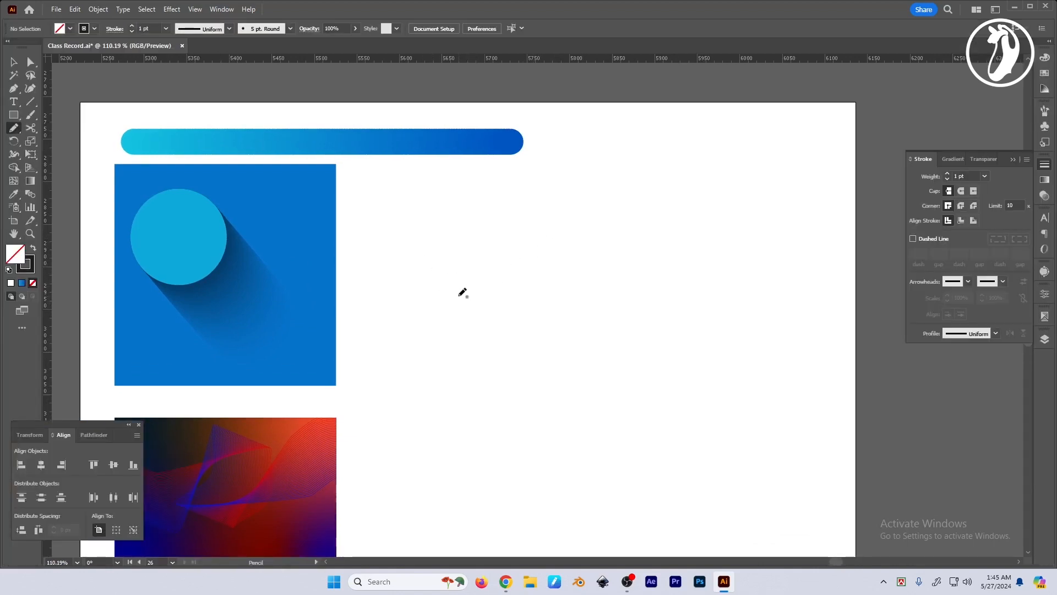
{"action": "left_click_drag", "start_coordinate": [468, 227], "coordinate": [453, 387]}
{"action": "key", "text": "ctrl+z"}
{"action": "mouse_move", "coordinate": [435, 440]}
{"action": "left_mouse_down"}
{"action": "mouse_move", "coordinate": [448, 287]}
{"action": "mouse_move", "coordinate": [507, 178]}
{"action": "mouse_move", "coordinate": [449, 338]}
{"action": "mouse_move", "coordinate": [430, 272]}
{"action": "mouse_move", "coordinate": [470, 362]}
{"action": "mouse_move", "coordinate": [526, 424]}
{"action": "mouse_move", "coordinate": [606, 328]}
{"action": "mouse_move", "coordinate": [559, 299]}
{"action": "mouse_move", "coordinate": [566, 398]}
{"action": "mouse_move", "coordinate": [625, 353]}
{"action": "mouse_move", "coordinate": [662, 301]}
{"action": "mouse_move", "coordinate": [682, 341]}
{"action": "mouse_move", "coordinate": [800, 248]}
{"action": "mouse_move", "coordinate": [778, 332]}
{"action": "mouse_move", "coordinate": [659, 433]}
{"action": "left_mouse_up"}
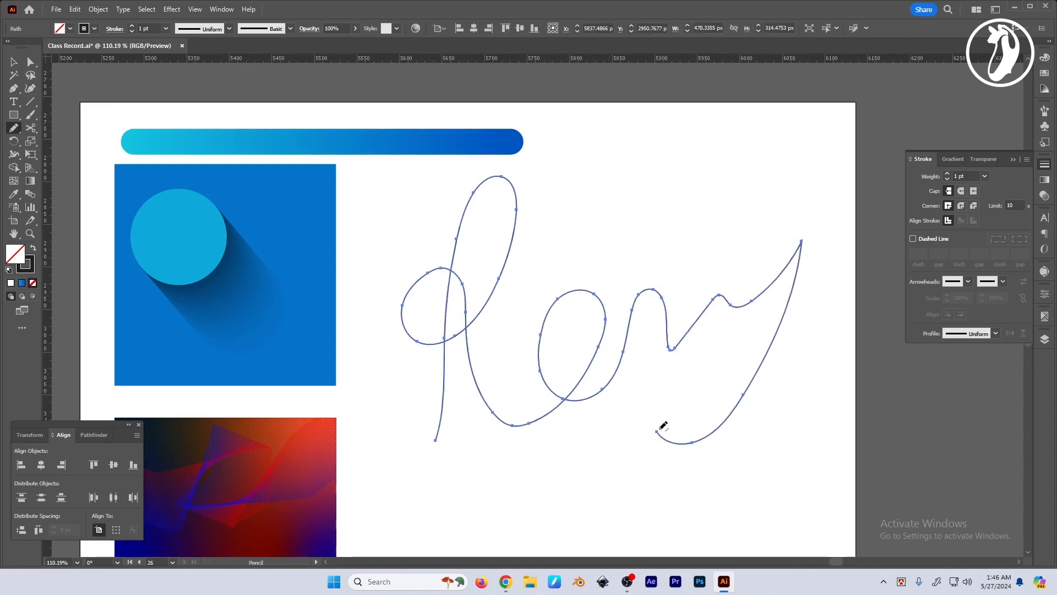
Step: View the Blend Options with the handwriting path selected, and close them without changes
{"action": "key", "text": "v"}
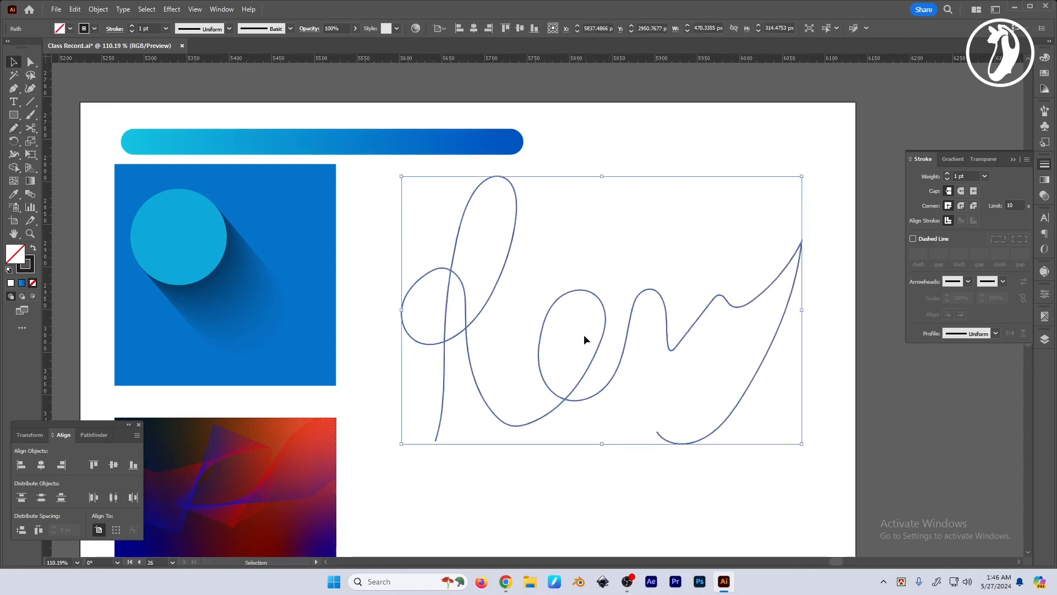
{"action": "key", "text": "w"}
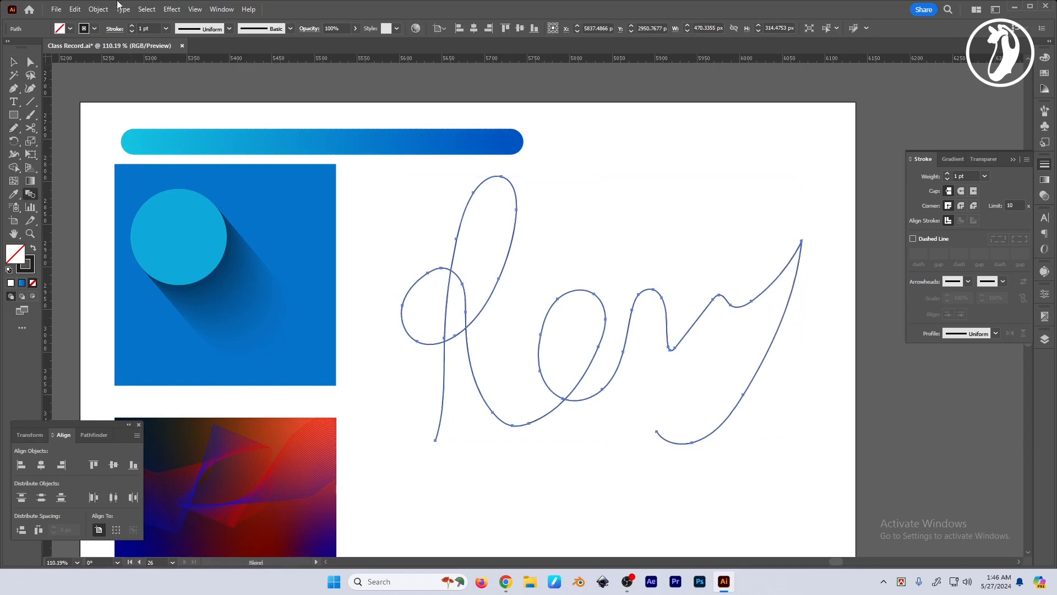
{"action": "left_click", "coordinate": [98, 9]}
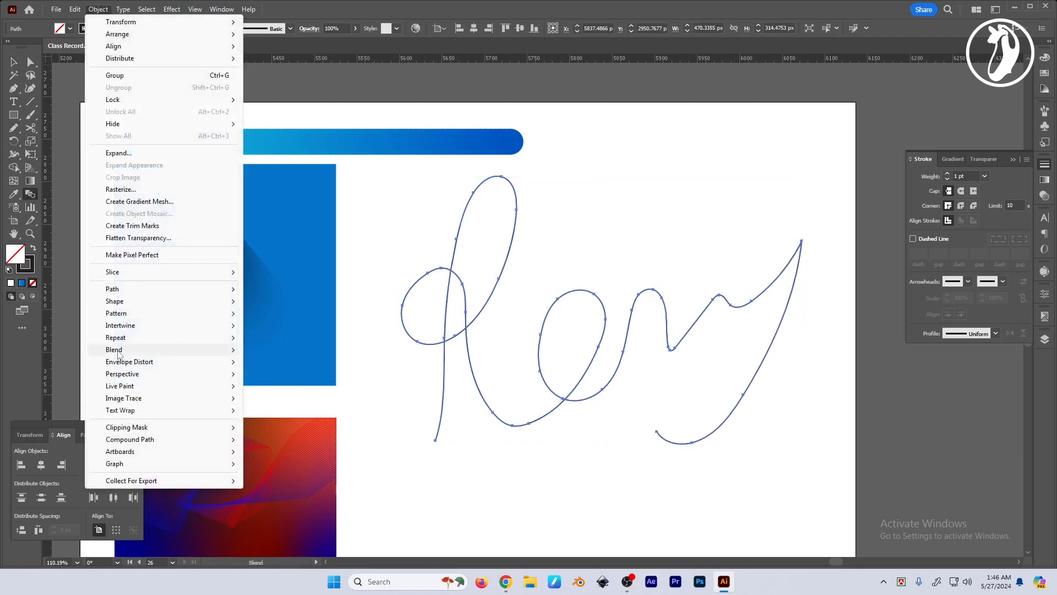
{"action": "mouse_move", "coordinate": [119, 355]}
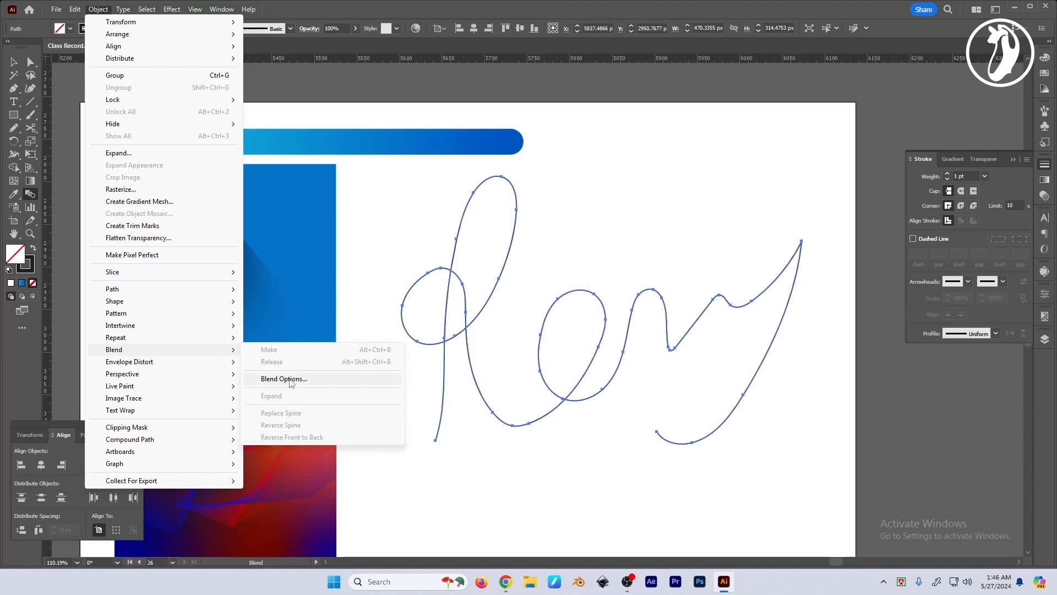
{"action": "left_click", "coordinate": [294, 380]}
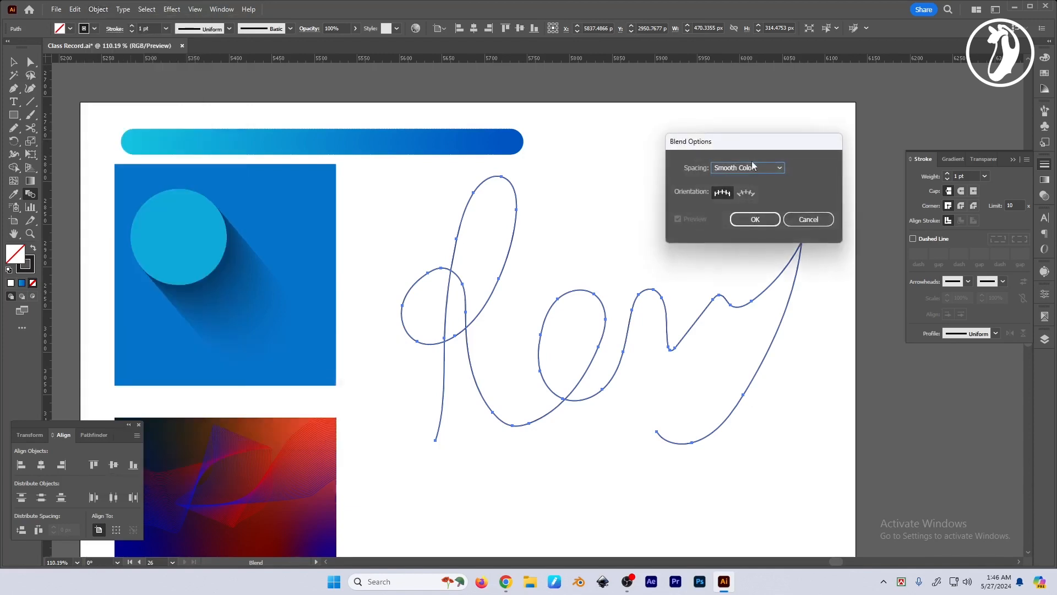
{"action": "left_click", "coordinate": [815, 217]}
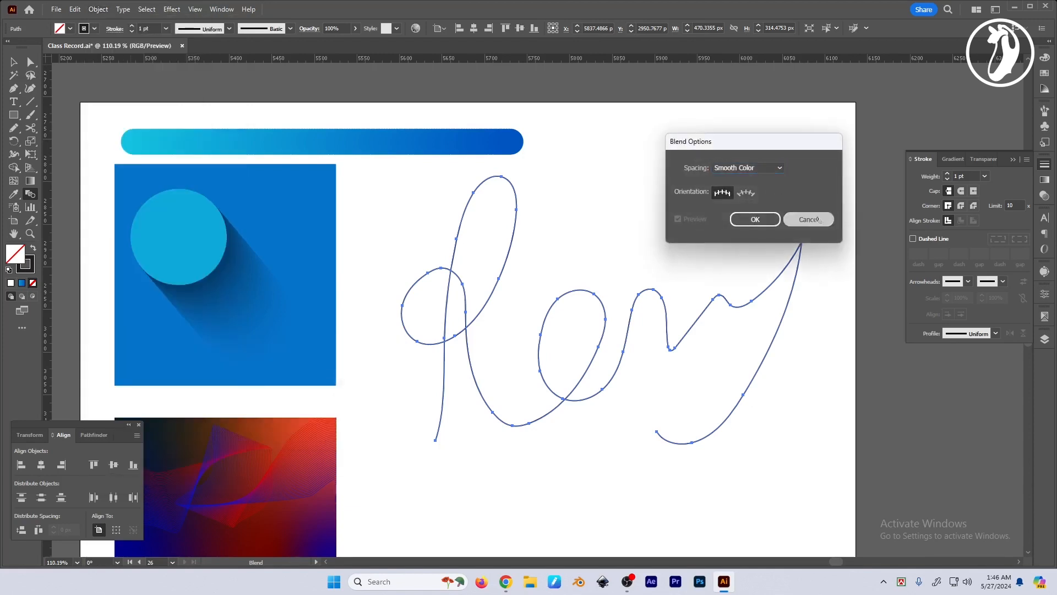
{"action": "double_click", "coordinate": [30, 193]}
{"action": "left_click", "coordinate": [814, 220]}
{"action": "key", "text": "v"}
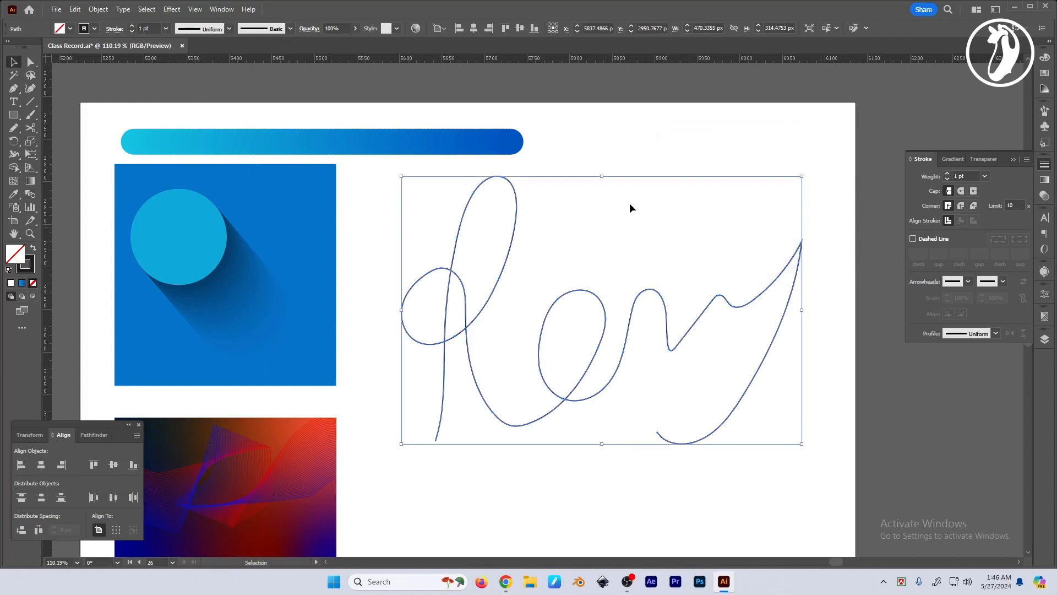
Step: Duplicate the blue gradient bar blend and place the copy just above the handwriting path
{"action": "left_click", "coordinate": [629, 203]}
{"action": "left_click_drag", "start_coordinate": [376, 142], "coordinate": [767, 191], "text": "alt"}
{"action": "key", "text": "space"}
{"action": "left_click_drag", "start_coordinate": [740, 248], "coordinate": [617, 242]}
{"action": "left_click_drag", "start_coordinate": [641, 190], "coordinate": [661, 192]}
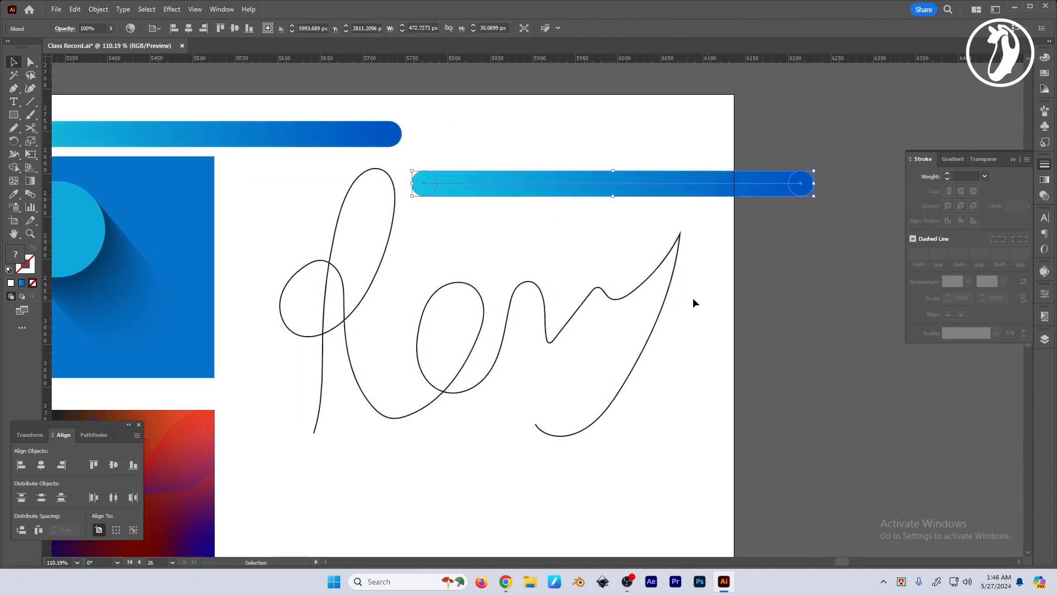
Step: Replace the spine of the copied gradient bar blend with the handwriting path
{"action": "left_click_drag", "start_coordinate": [703, 273], "coordinate": [563, 310]}
{"action": "key", "text": "space"}
{"action": "left_click_drag", "start_coordinate": [677, 334], "coordinate": [694, 347]}
{"action": "left_click", "coordinate": [599, 200], "text": "shift"}
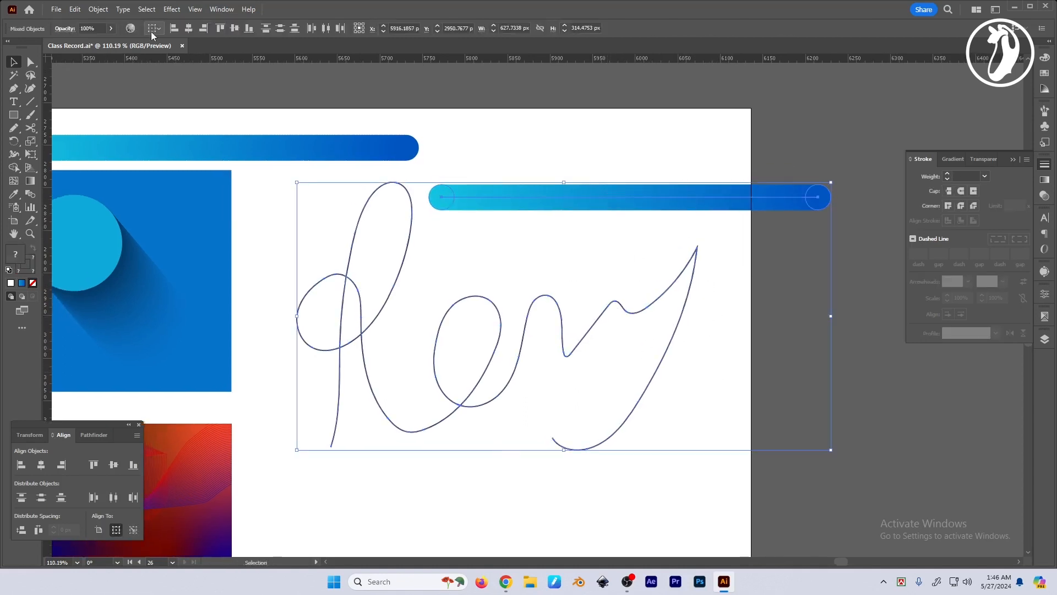
{"action": "left_click_drag", "start_coordinate": [580, 146], "coordinate": [692, 393]}
{"action": "left_click", "coordinate": [100, 10]}
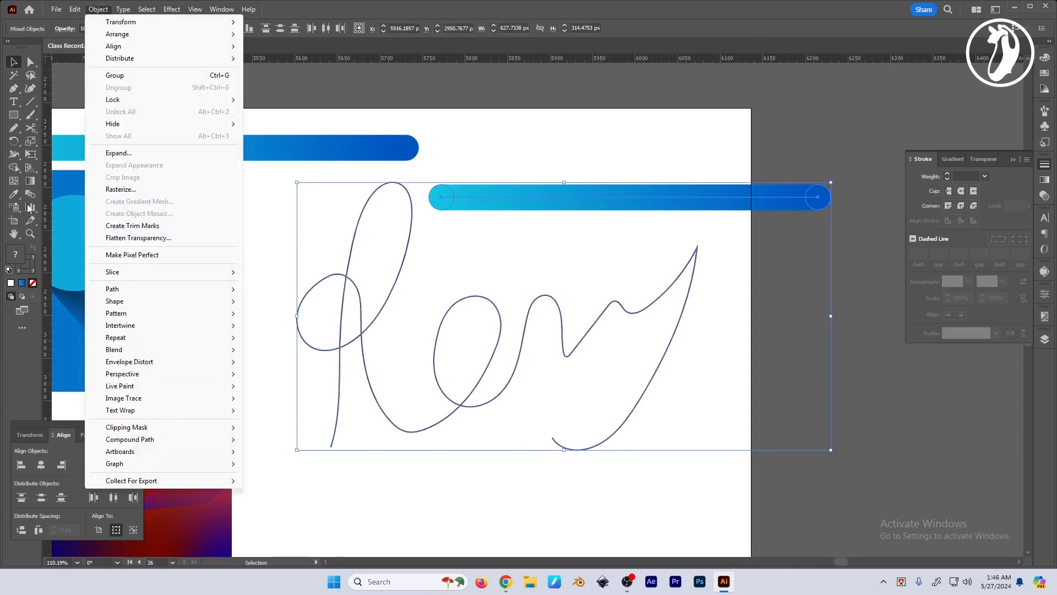
{"action": "left_click", "coordinate": [103, 11]}
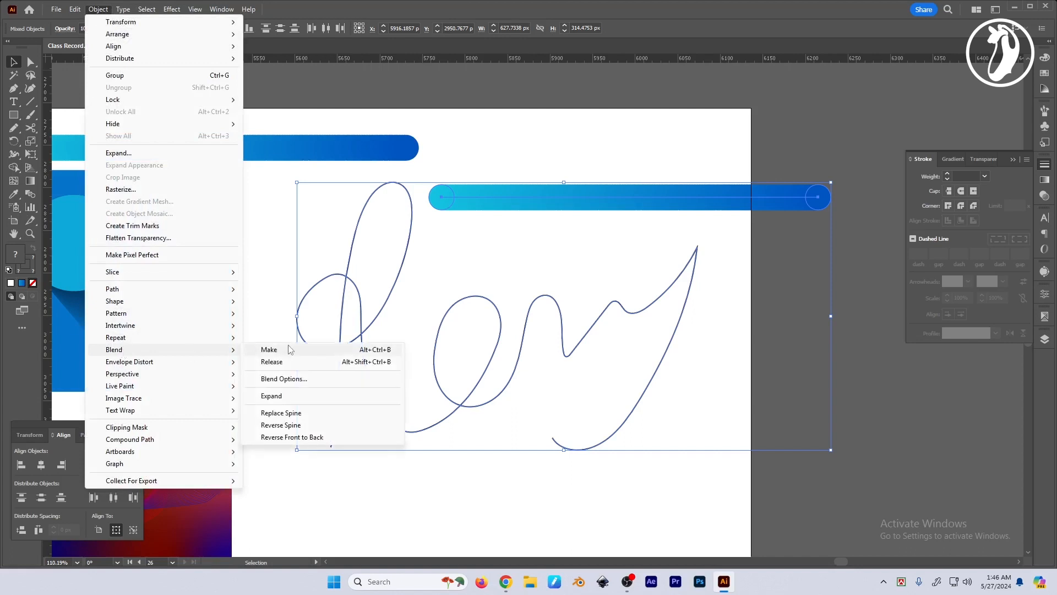
{"action": "left_click", "coordinate": [296, 417]}
{"action": "left_click", "coordinate": [749, 406]}
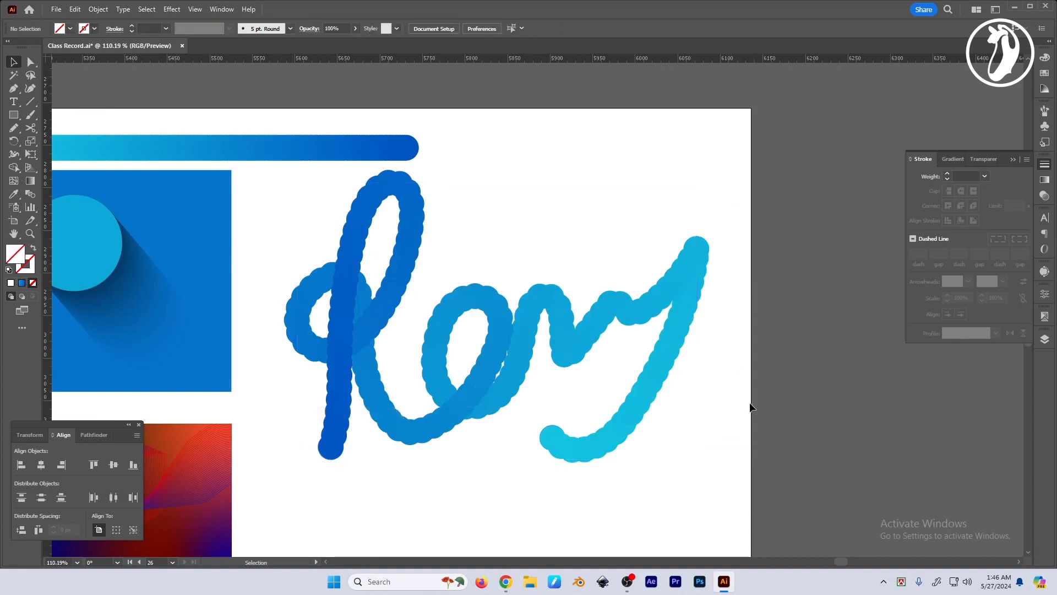
Step: Raise the lettering blend's Specified Steps spacing to 210
{"action": "left_click", "coordinate": [573, 345]}
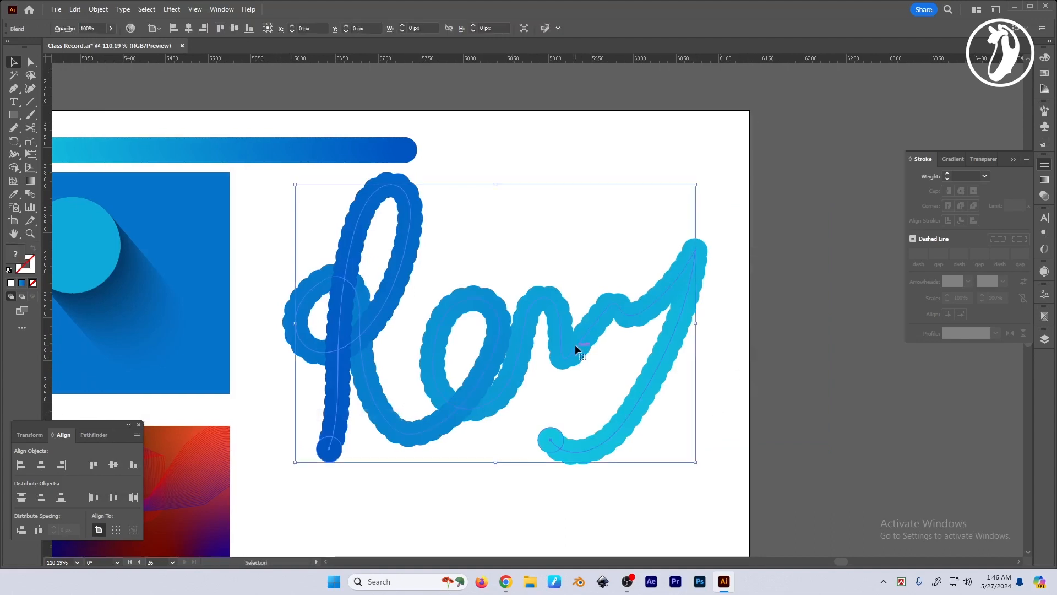
{"action": "double_click", "coordinate": [30, 193]}
{"action": "double_click", "coordinate": [810, 167]}
{"action": "type", "text": "190"}
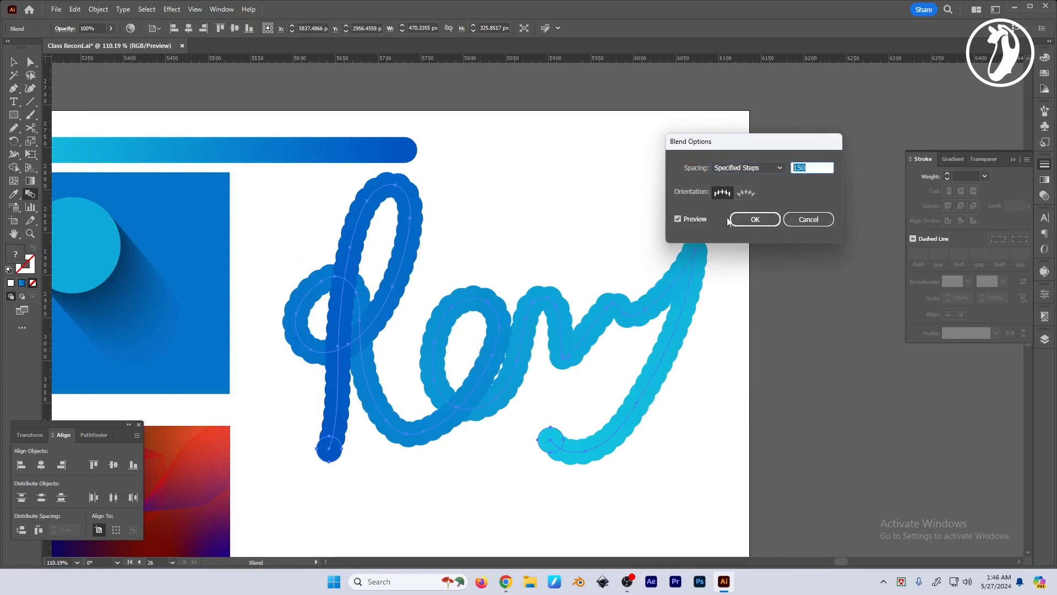
{"action": "key", "text": "shift+Up"}
{"action": "key", "text": "shift+Up"}
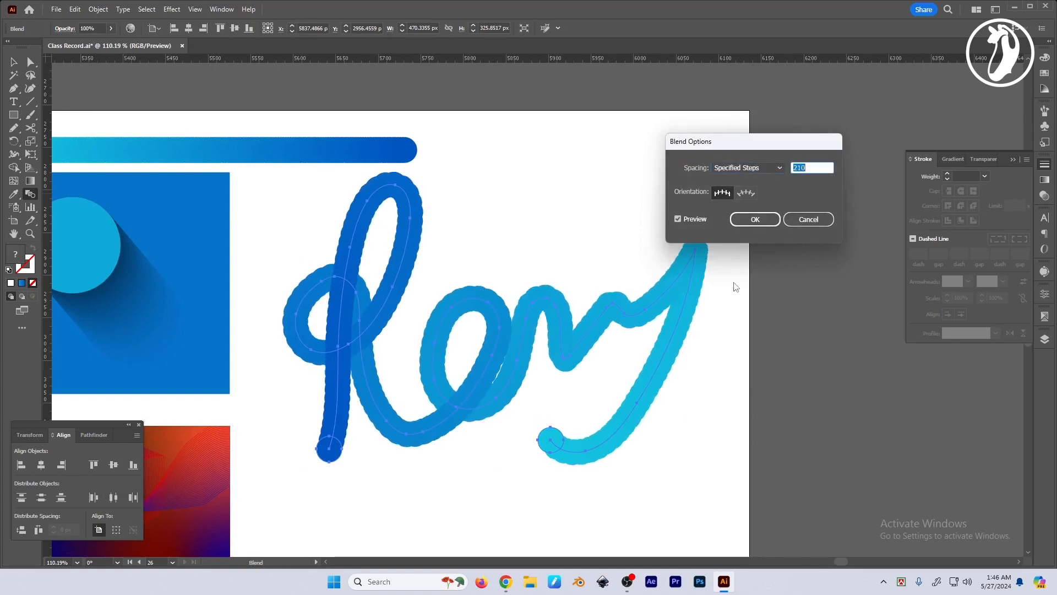
Step: Try Specified Distance spacing on the lettering blend with values of 10 px and 0.1 px
{"action": "left_click", "coordinate": [760, 172]}
{"action": "left_click", "coordinate": [760, 192]}
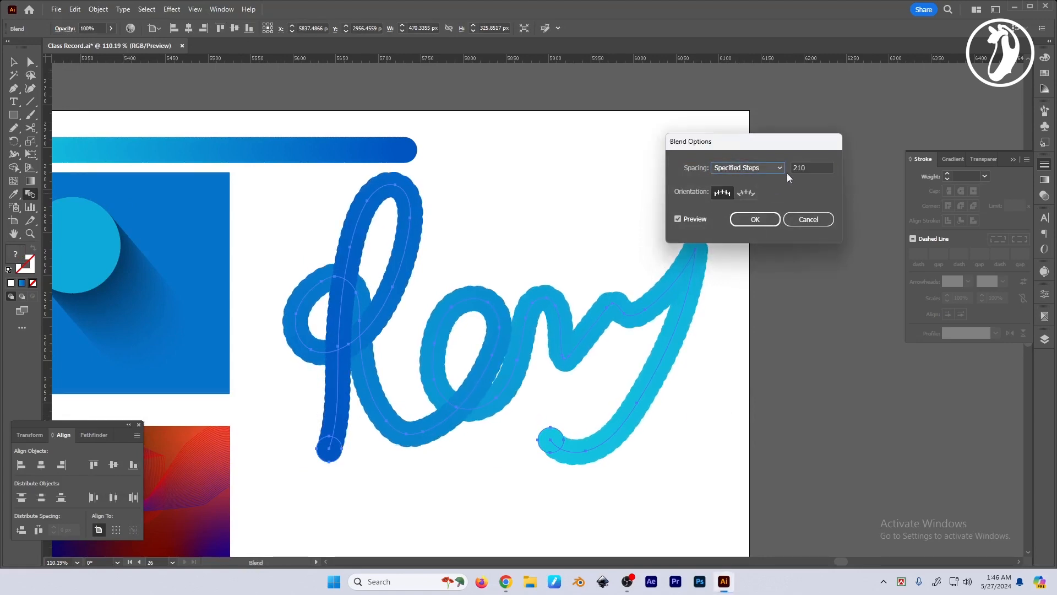
{"action": "left_click", "coordinate": [749, 168]}
{"action": "left_click", "coordinate": [758, 207]}
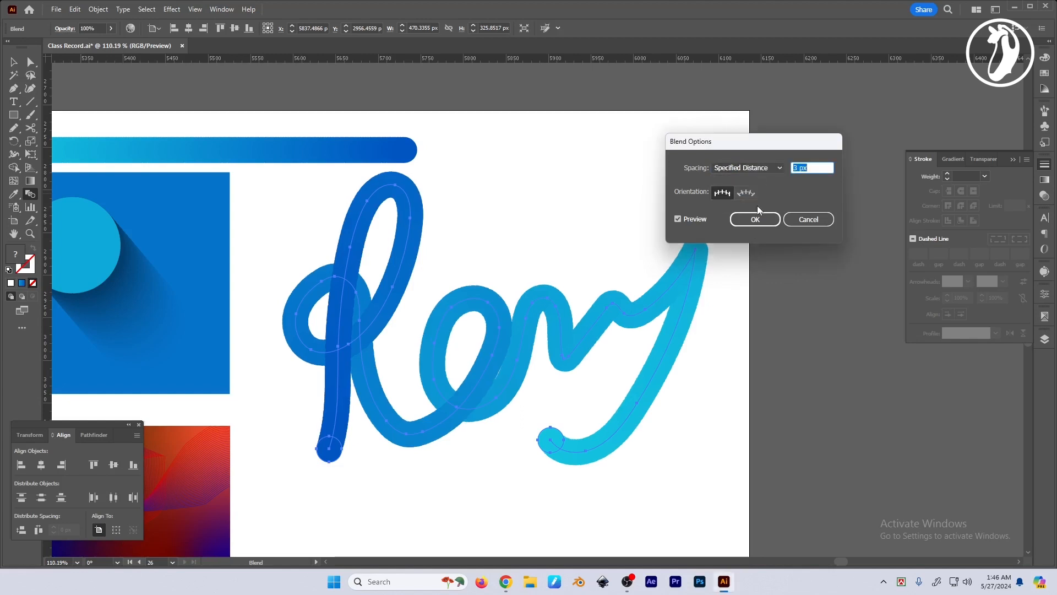
{"action": "type", "text": "10"}
{"action": "key", "text": "Tab"}
{"action": "type", "text": "0.1"}
{"action": "key", "text": "Tab"}
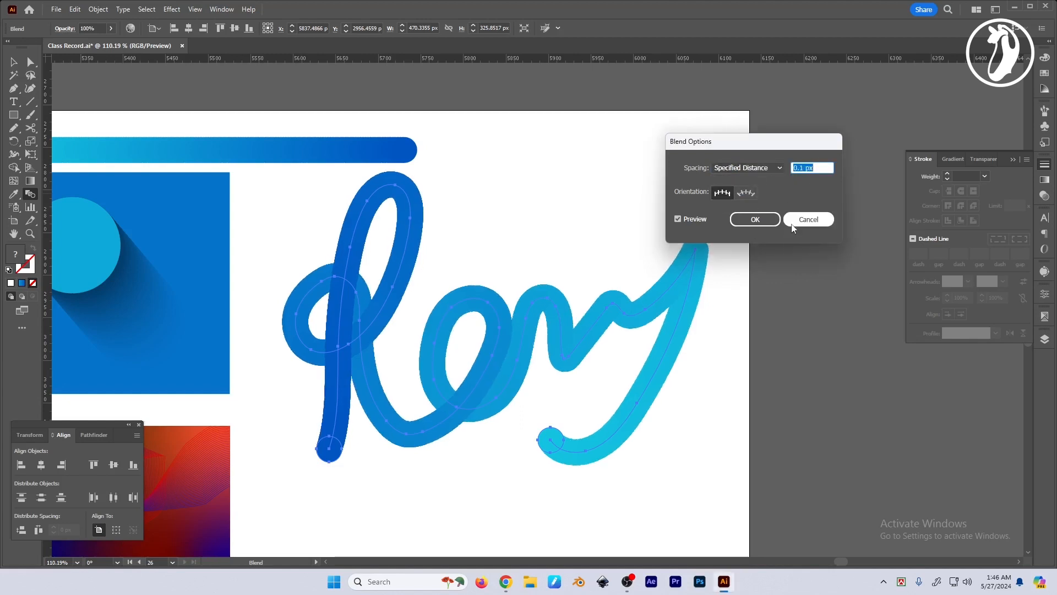
Step: Compare blend distances of 10 px and 1 px on the lettering, with the preview enabled
{"action": "type", "text": "10"}
{"action": "key", "text": "Tab"}
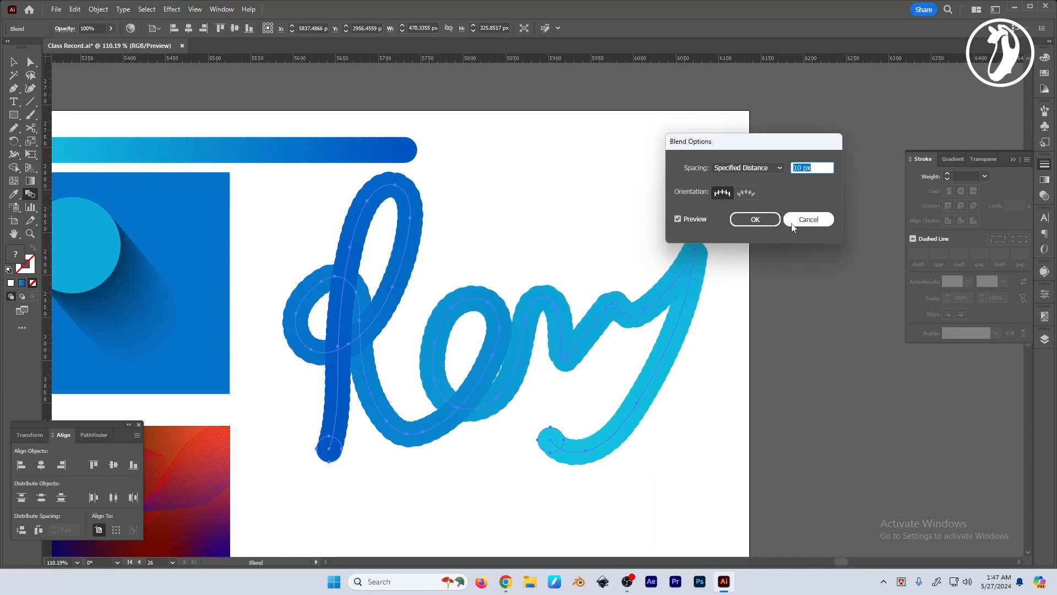
{"action": "type", "text": "1"}
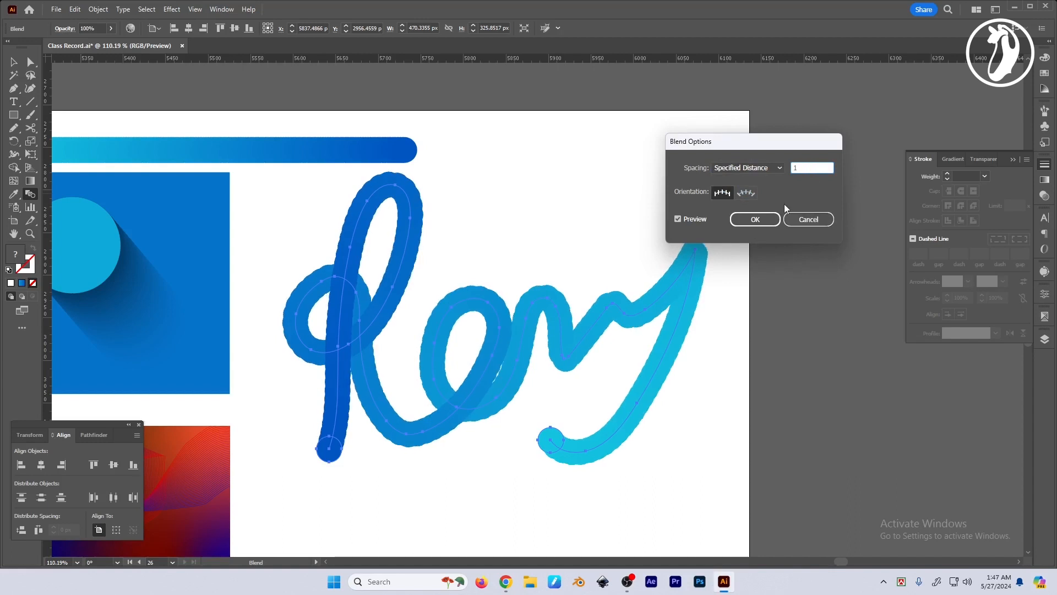
{"action": "left_click", "coordinate": [683, 220]}
{"action": "left_click", "coordinate": [679, 220]}
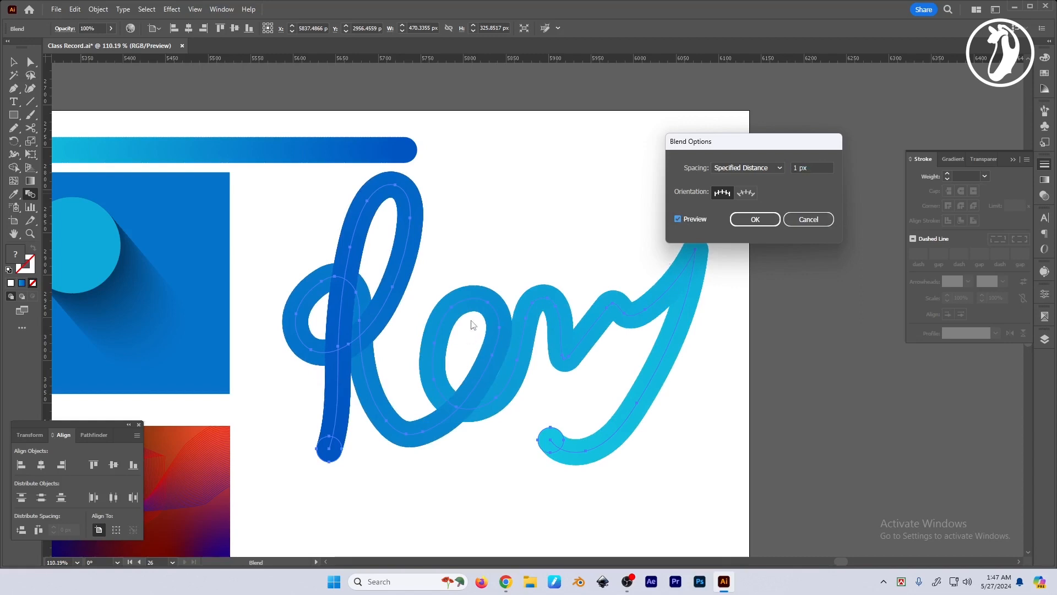
Step: Switch the lettering blend back to Specified Steps, raise the step count until its edges are smooth, and apply the options
{"action": "left_click", "coordinate": [741, 168]}
{"action": "left_click", "coordinate": [743, 193]}
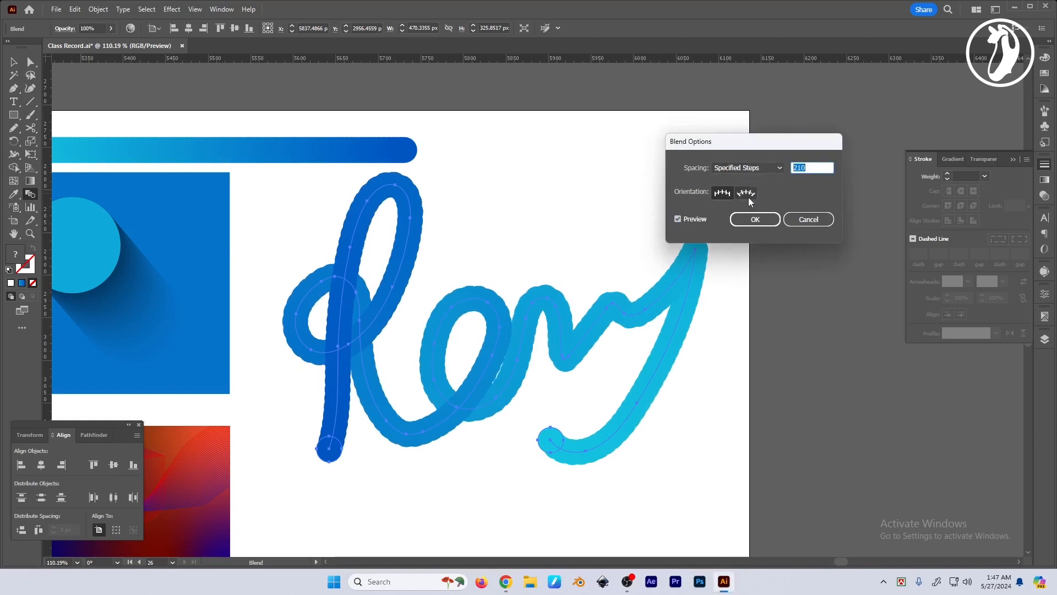
{"action": "key", "text": "shift+Up"}
{"action": "key", "text": "shift+Up"}
{"action": "key", "text": "shift+Up"}
{"action": "key", "text": "shift+Up"}
{"action": "key", "text": "shift+Up"}
{"action": "key", "text": "shift+Up"}
{"action": "key", "text": "shift+Up"}
{"action": "key", "text": "shift+Up"}
{"action": "key", "text": "Return"}
Step: Recolor the circle at the dark blue end of the lettering blend to 000090
{"action": "key", "text": "a"}
{"action": "left_click", "coordinate": [345, 479]}
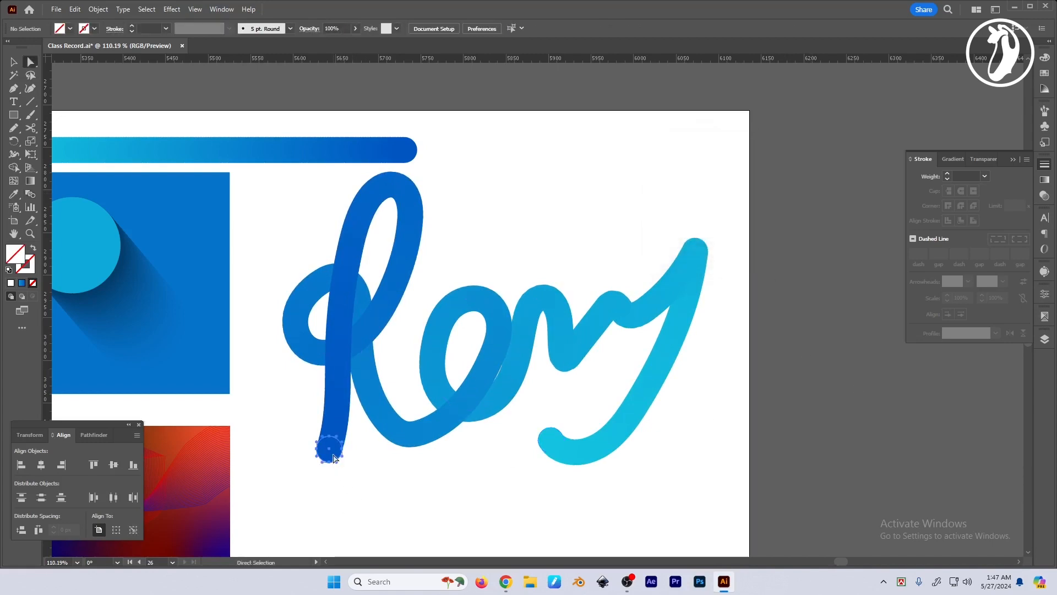
{"action": "left_click", "coordinate": [334, 458]}
{"action": "left_click", "coordinate": [1045, 57]}
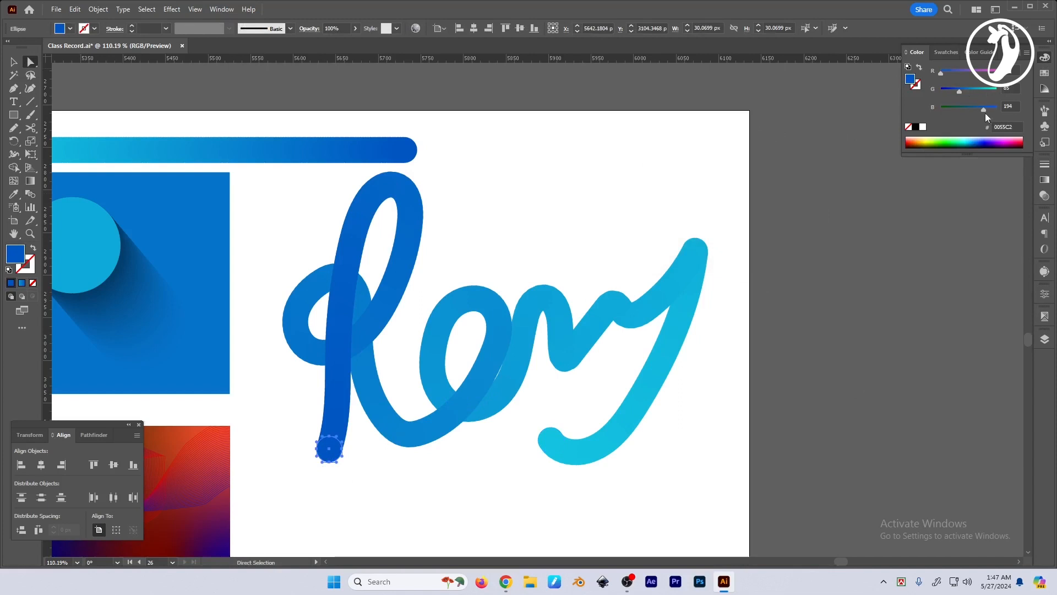
{"action": "mouse_move", "coordinate": [960, 90]}
{"action": "left_mouse_down"}
{"action": "mouse_move", "coordinate": [940, 89]}
{"action": "mouse_move", "coordinate": [974, 109]}
{"action": "left_mouse_up"}
{"action": "left_click", "coordinate": [347, 473]}
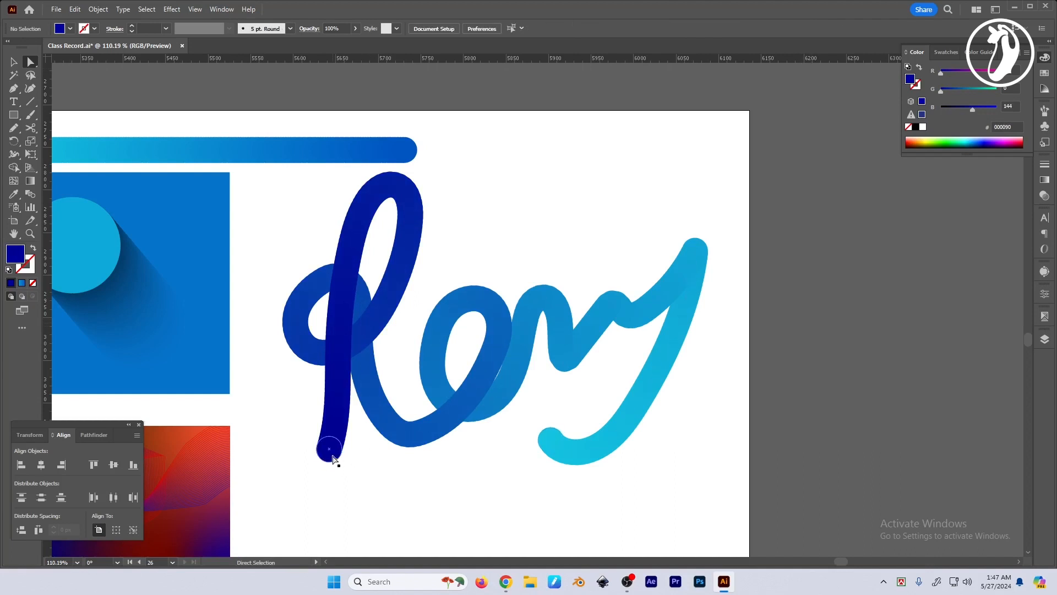
Step: Try sampling the wave artwork's gradient onto the lettering's dark blue end circle, and undo the sampled fill
{"action": "left_click", "coordinate": [333, 458]}
{"action": "key", "text": "i"}
{"action": "left_click", "coordinate": [203, 527]}
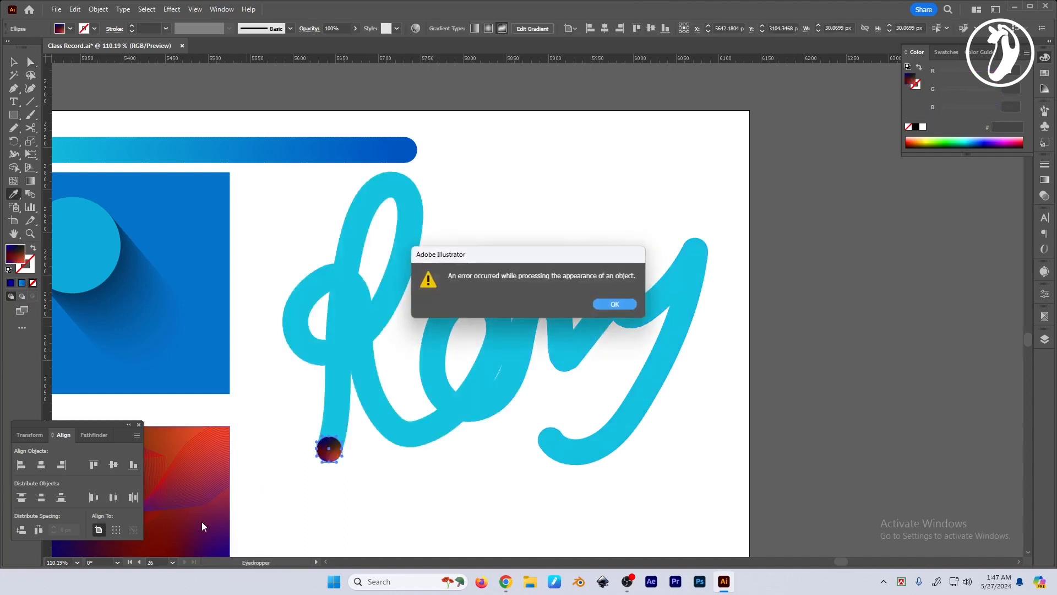
{"action": "key", "text": "Return"}
{"action": "key", "text": "ctrl+z"}
{"action": "key", "text": "v"}
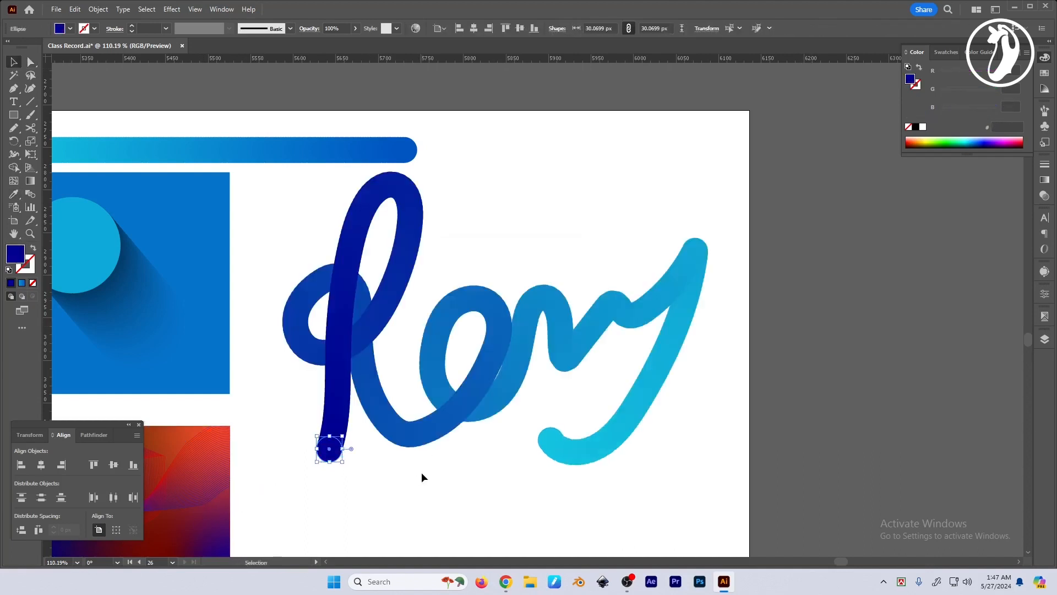
Step: Apply a gradient fill to the dark blue end circle of the lettering blend
{"action": "left_click", "coordinate": [422, 474]}
{"action": "left_click_drag", "start_coordinate": [434, 513], "coordinate": [441, 468]}
{"action": "key", "text": "a"}
{"action": "left_click", "coordinate": [334, 410]}
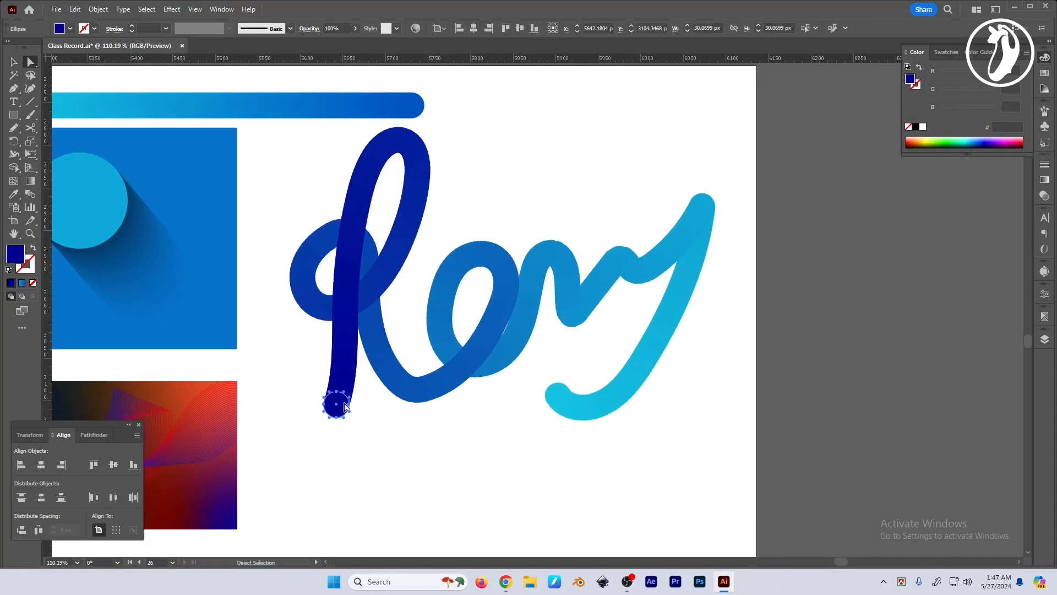
{"action": "key", "text": "period"}
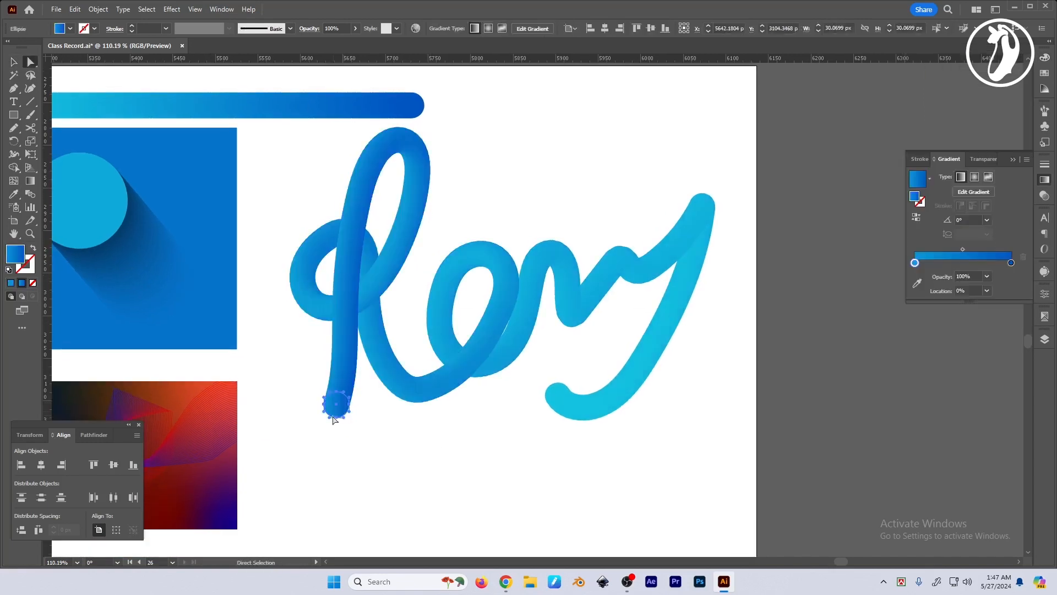
Step: Recolor that end circle's gradient stops to B10451 at the far end and near-black 0C1218 at the start
{"action": "double_click", "coordinate": [1011, 263]}
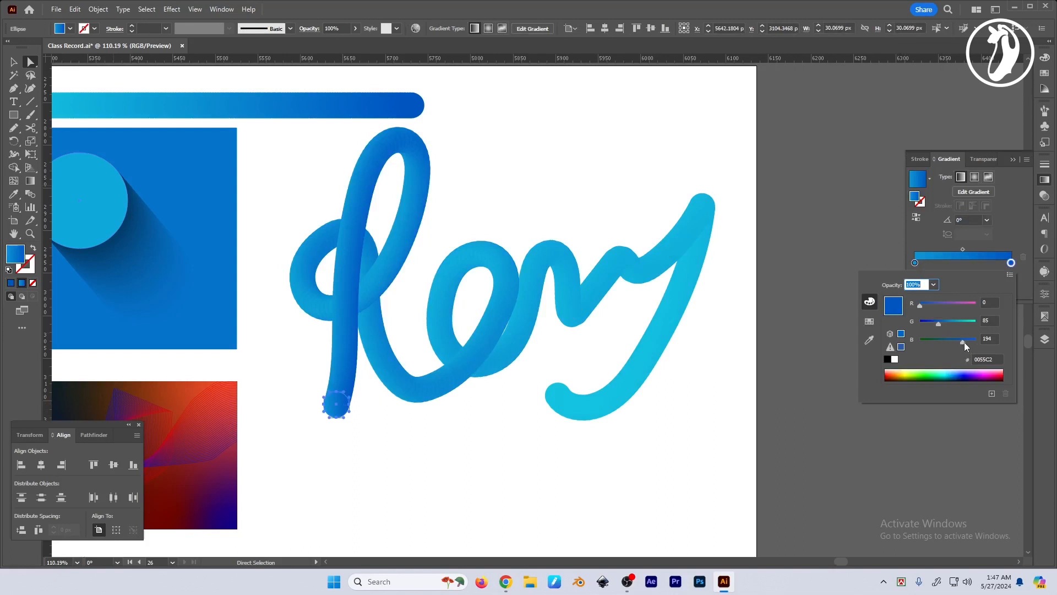
{"action": "left_click_drag", "start_coordinate": [964, 342], "coordinate": [1006, 338]}
{"action": "mouse_move", "coordinate": [938, 323]}
{"action": "left_mouse_down"}
{"action": "mouse_move", "coordinate": [925, 321]}
{"action": "mouse_move", "coordinate": [950, 343]}
{"action": "mouse_move", "coordinate": [921, 323]}
{"action": "mouse_move", "coordinate": [958, 306]}
{"action": "left_mouse_up"}
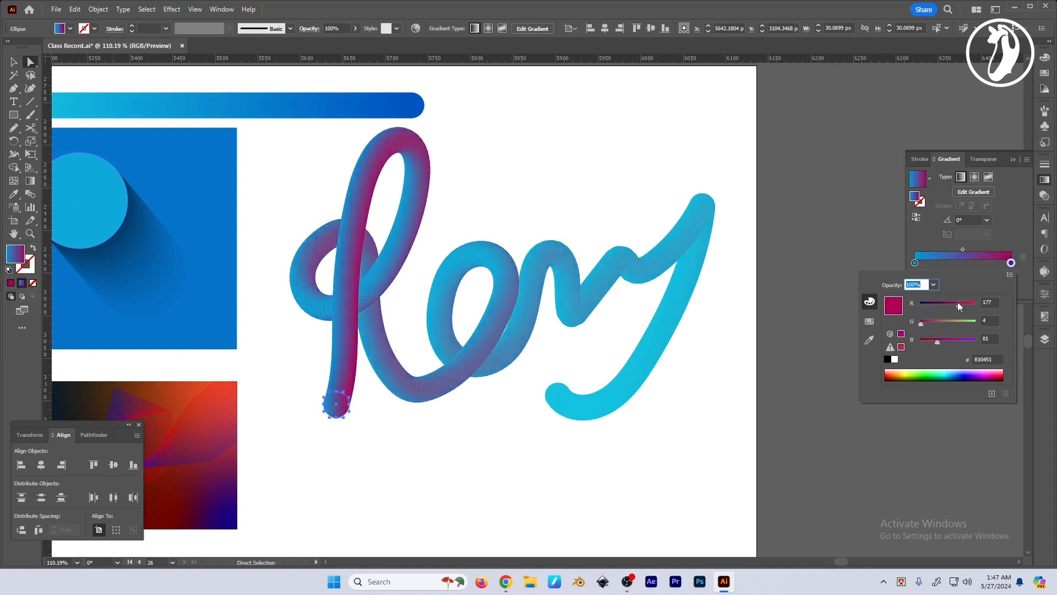
{"action": "double_click", "coordinate": [916, 262]}
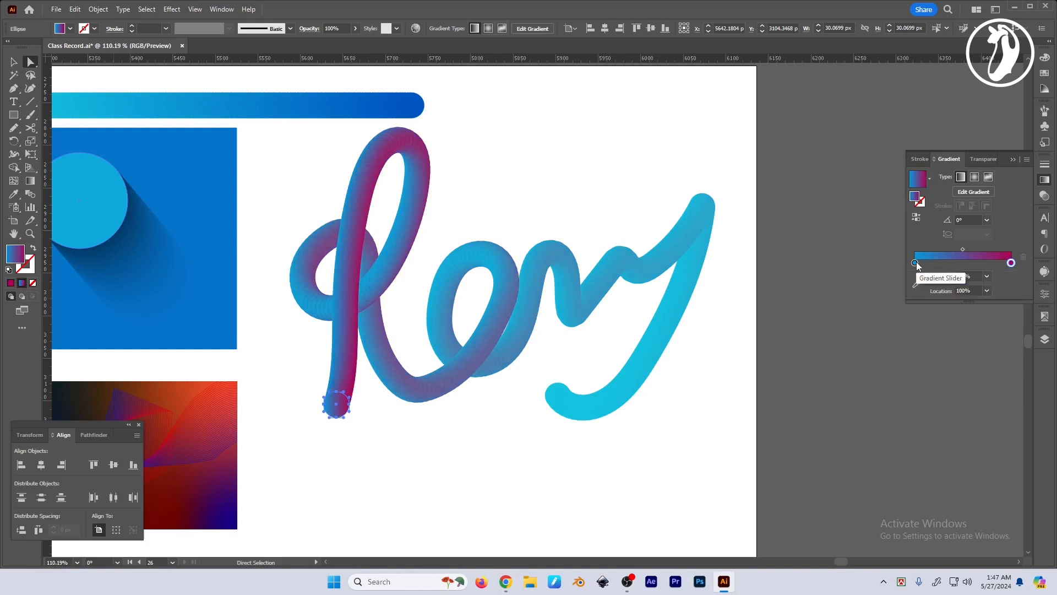
{"action": "mouse_move", "coordinate": [966, 342]}
{"action": "left_mouse_down"}
{"action": "mouse_move", "coordinate": [975, 342]}
{"action": "mouse_move", "coordinate": [923, 328]}
{"action": "mouse_move", "coordinate": [953, 342]}
{"action": "mouse_move", "coordinate": [927, 344]}
{"action": "left_mouse_up"}
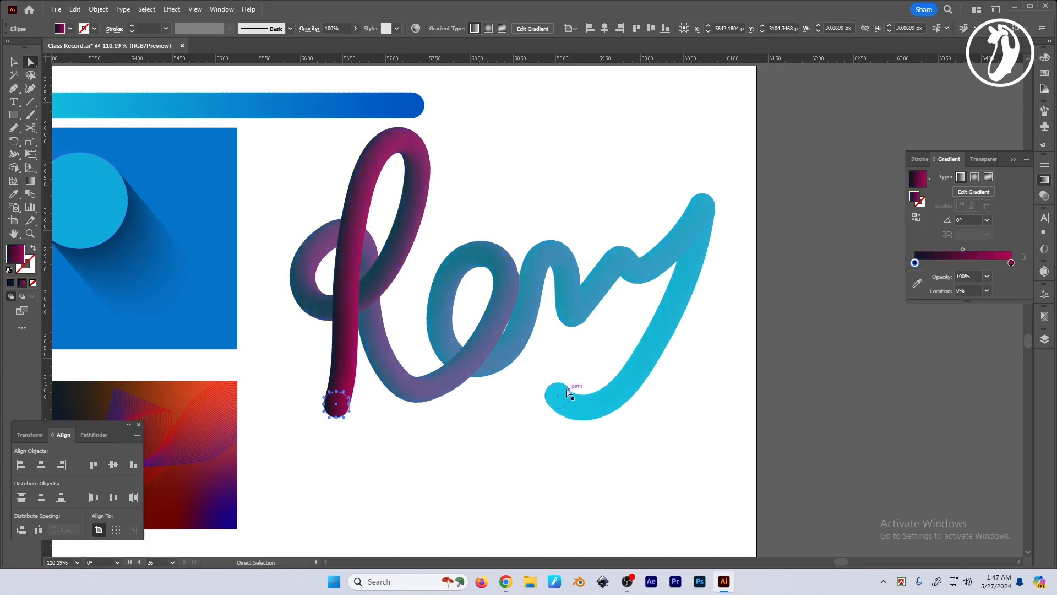
Step: Apply the same gradient to the light blue end circle of the lettering and reverse its direction
{"action": "left_click", "coordinate": [559, 397]}
{"action": "key", "text": "period"}
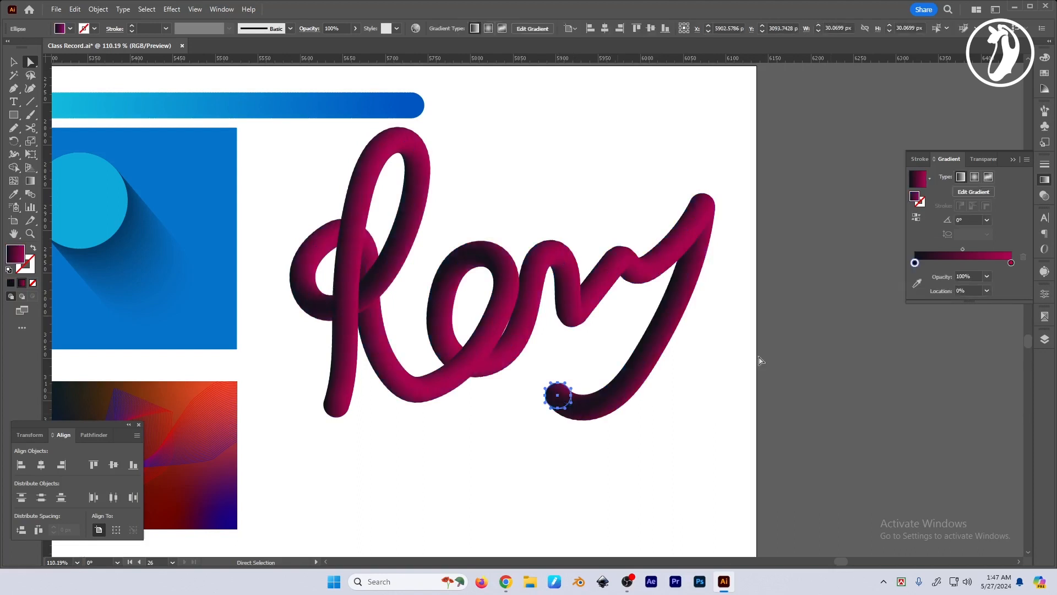
{"action": "left_click", "coordinate": [916, 218]}
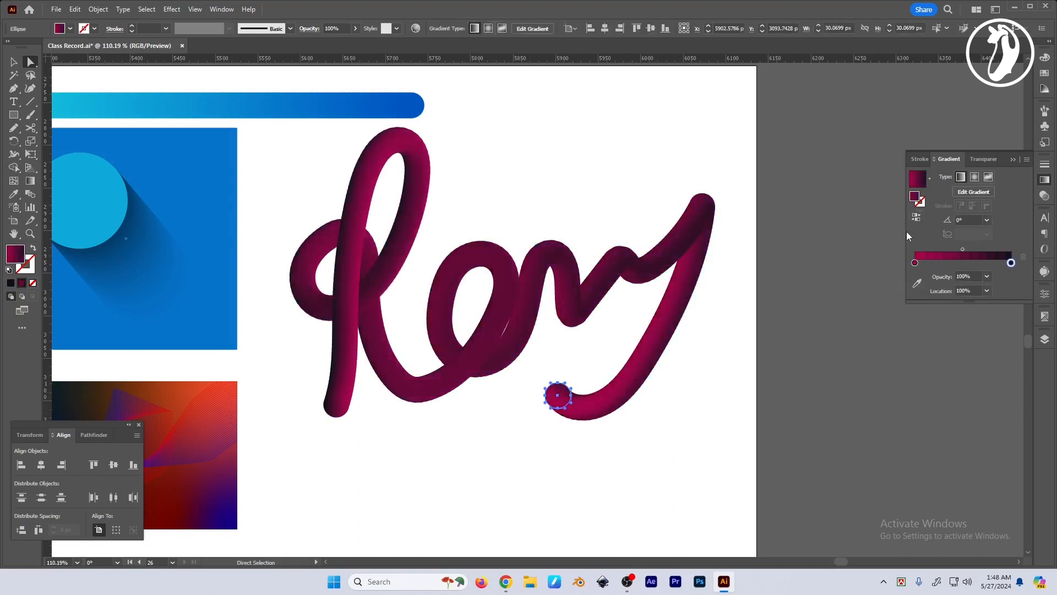
Step: Recolor this end circle's dark gradient stop to orange FF4913 and its magenta stop to purple 5F0451
{"action": "double_click", "coordinate": [1012, 264]}
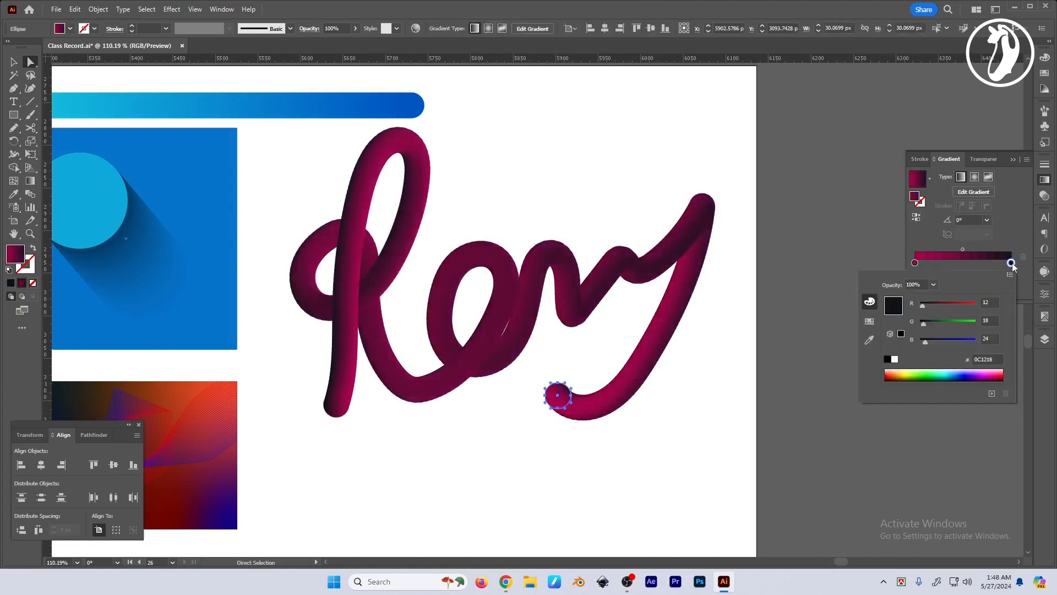
{"action": "mouse_move", "coordinate": [930, 303]}
{"action": "left_mouse_down"}
{"action": "mouse_move", "coordinate": [981, 302]}
{"action": "mouse_move", "coordinate": [935, 320]}
{"action": "mouse_move", "coordinate": [922, 340]}
{"action": "left_mouse_up"}
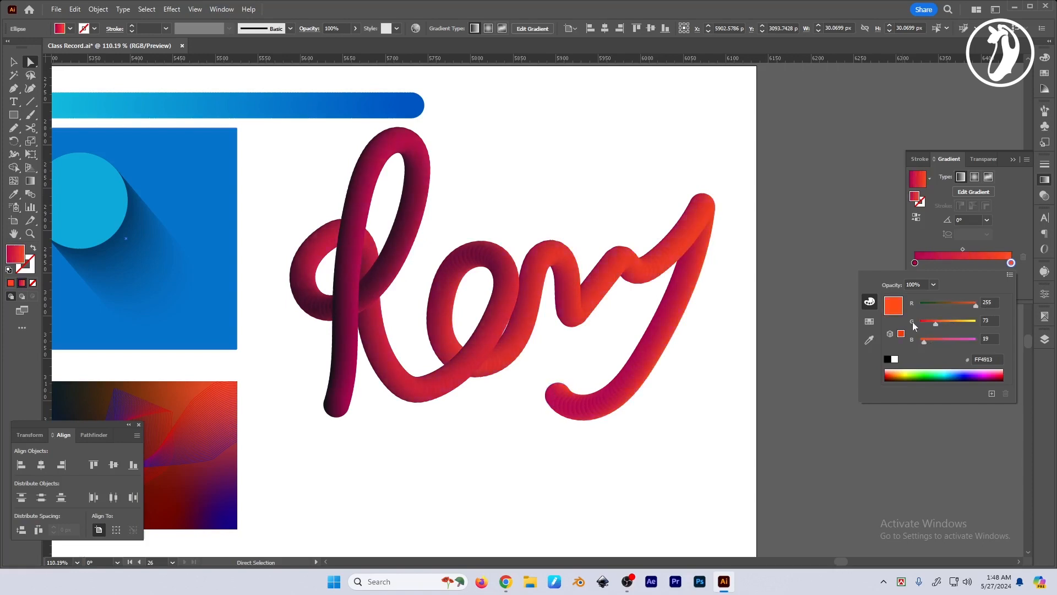
{"action": "double_click", "coordinate": [917, 263]}
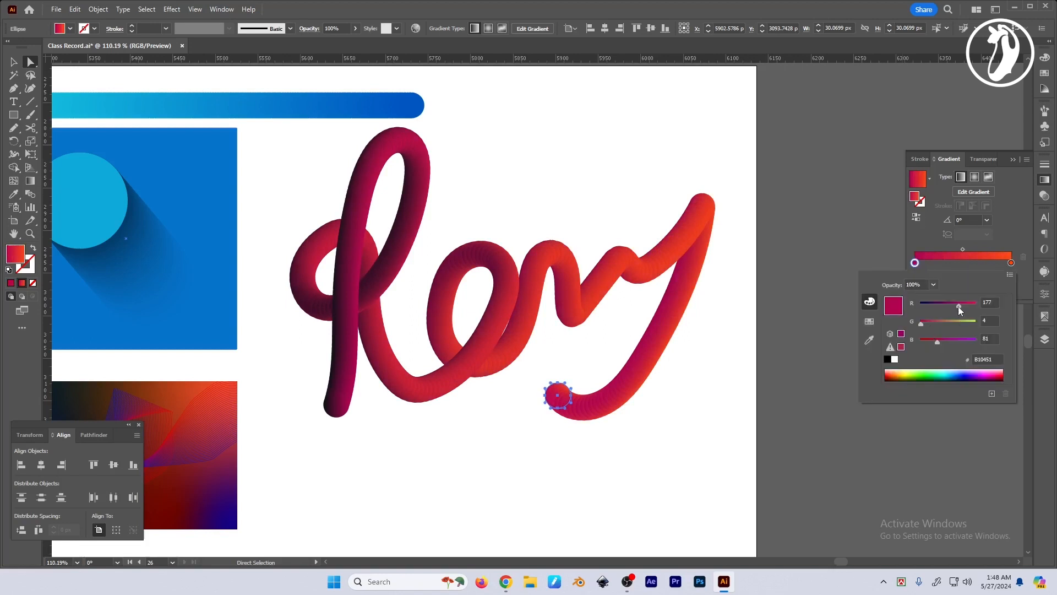
{"action": "left_click_drag", "start_coordinate": [958, 306], "coordinate": [939, 308]}
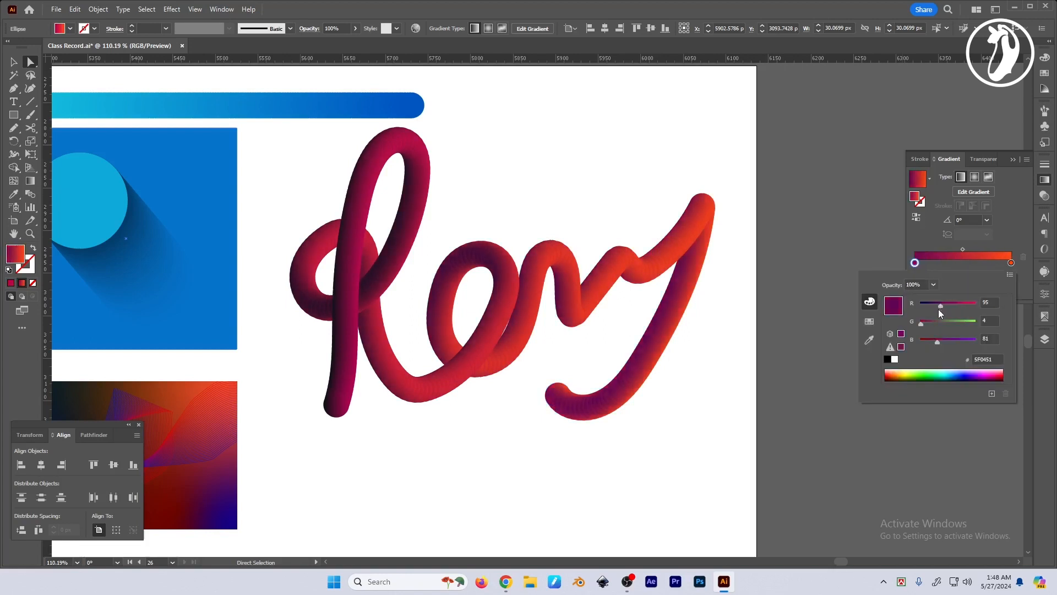
Step: Select the recolored lettering blend and check its current blend options
{"action": "left_click", "coordinate": [733, 378]}
{"action": "key", "text": "v"}
{"action": "left_click_drag", "start_coordinate": [713, 395], "coordinate": [717, 416]}
{"action": "left_click", "coordinate": [617, 272]}
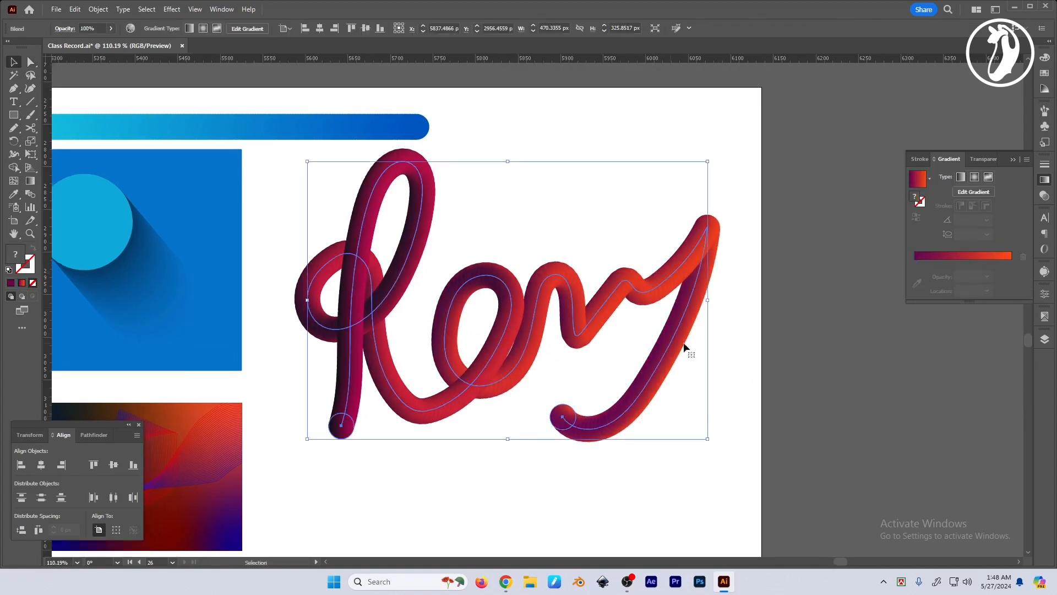
{"action": "left_click", "coordinate": [745, 260]}
{"action": "left_click", "coordinate": [674, 314]}
{"action": "left_click_drag", "start_coordinate": [557, 295], "coordinate": [570, 334]}
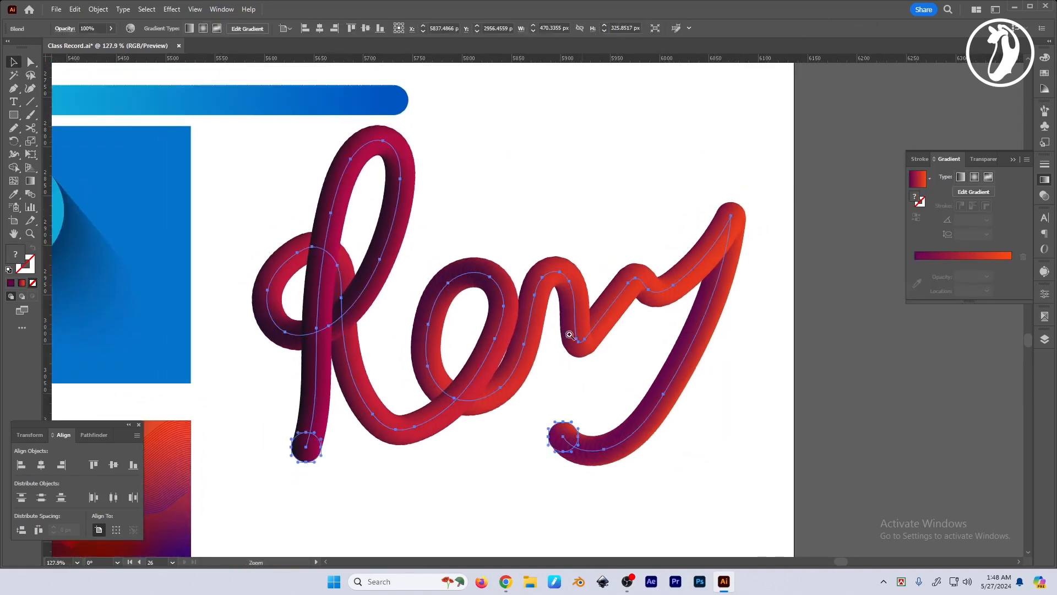
{"action": "double_click", "coordinate": [30, 194]}
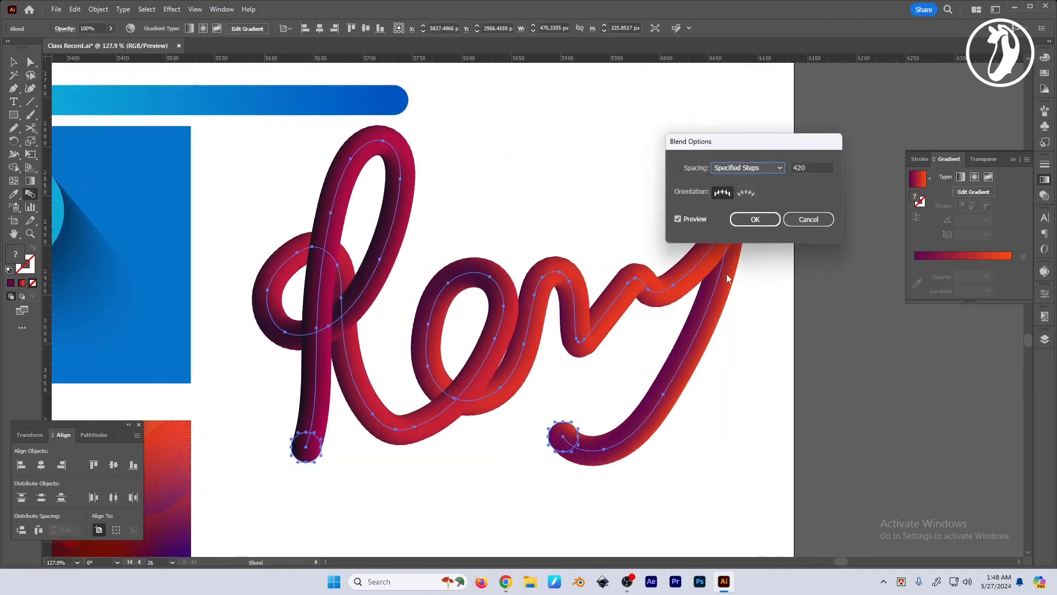
{"action": "key", "text": "Return"}
Step: Raise the lettering blend to 690 specified steps, compare with the preview off and on, and apply the options
{"action": "left_click", "coordinate": [98, 9]}
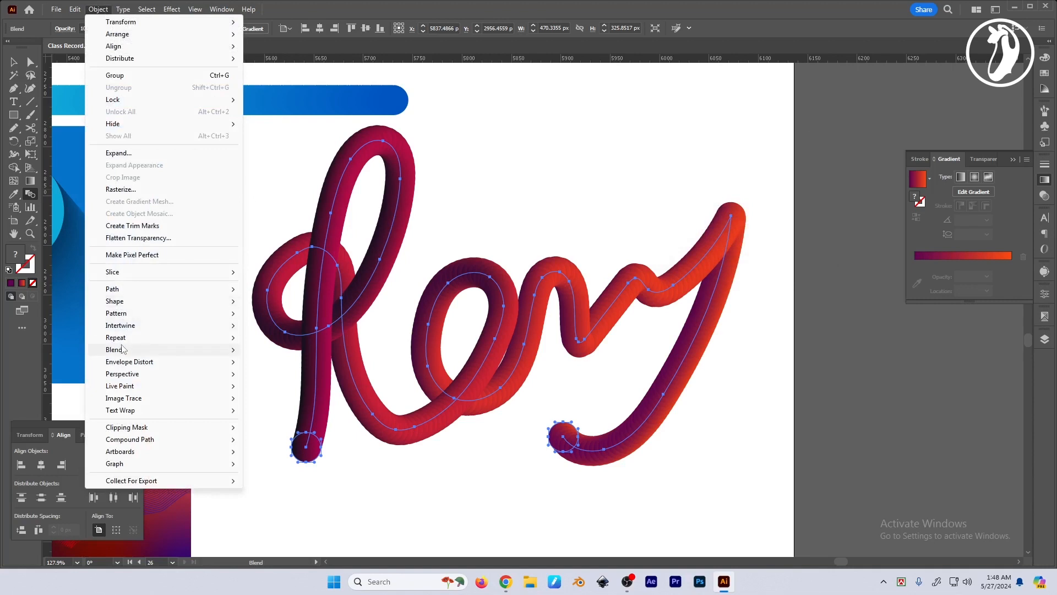
{"action": "mouse_move", "coordinate": [114, 349]}
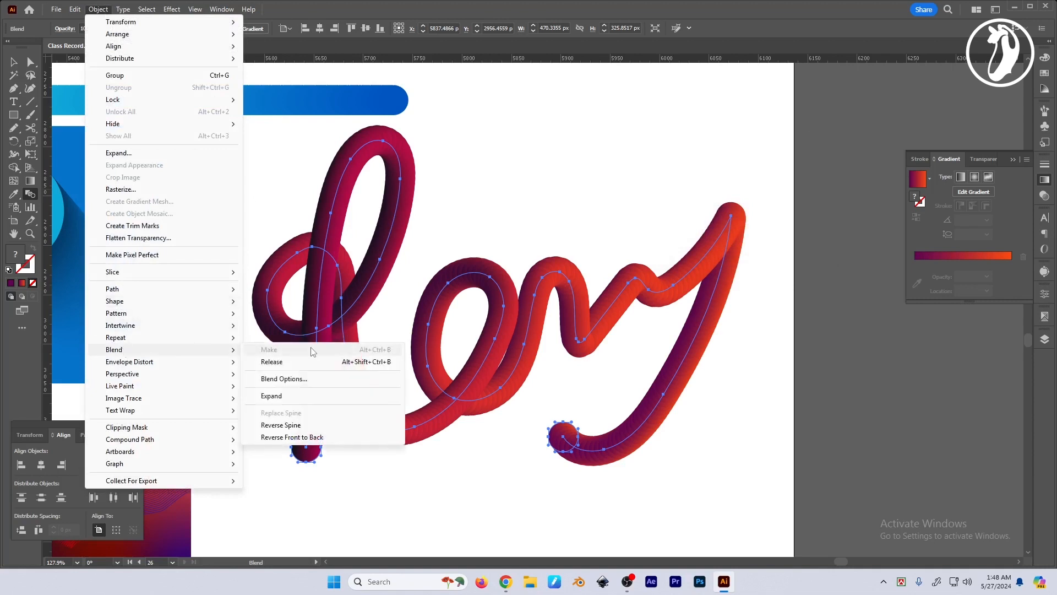
{"action": "left_click", "coordinate": [292, 381]}
{"action": "left_click_drag", "start_coordinate": [813, 167], "coordinate": [762, 192]}
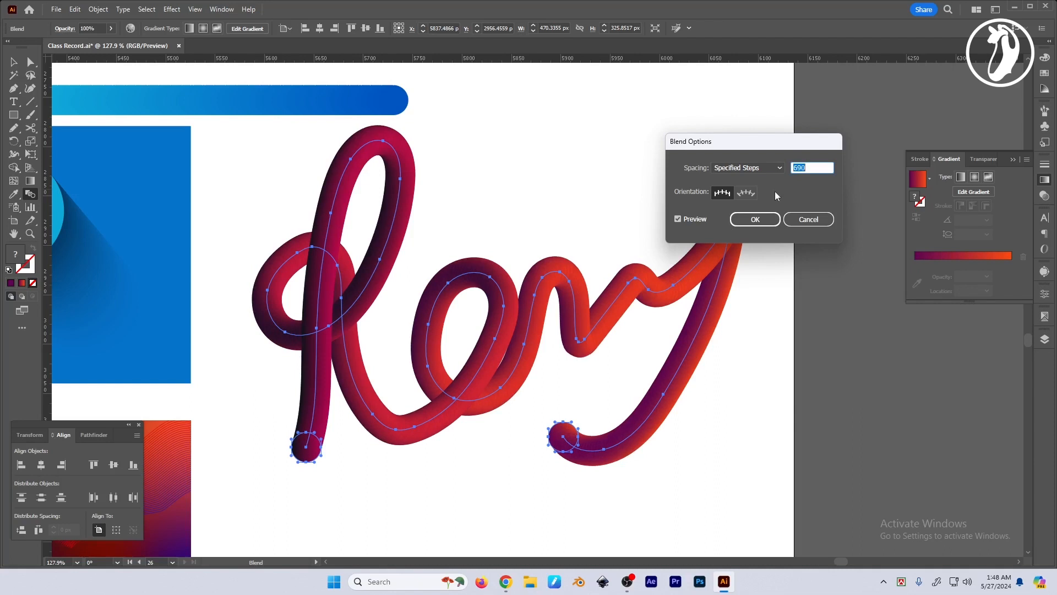
{"action": "left_click", "coordinate": [690, 219]}
{"action": "left_click", "coordinate": [689, 219]}
{"action": "left_click", "coordinate": [764, 219]}
{"action": "key", "text": "v"}
{"action": "left_click", "coordinate": [823, 351]}
{"action": "left_click_drag", "start_coordinate": [838, 384], "coordinate": [861, 390]}
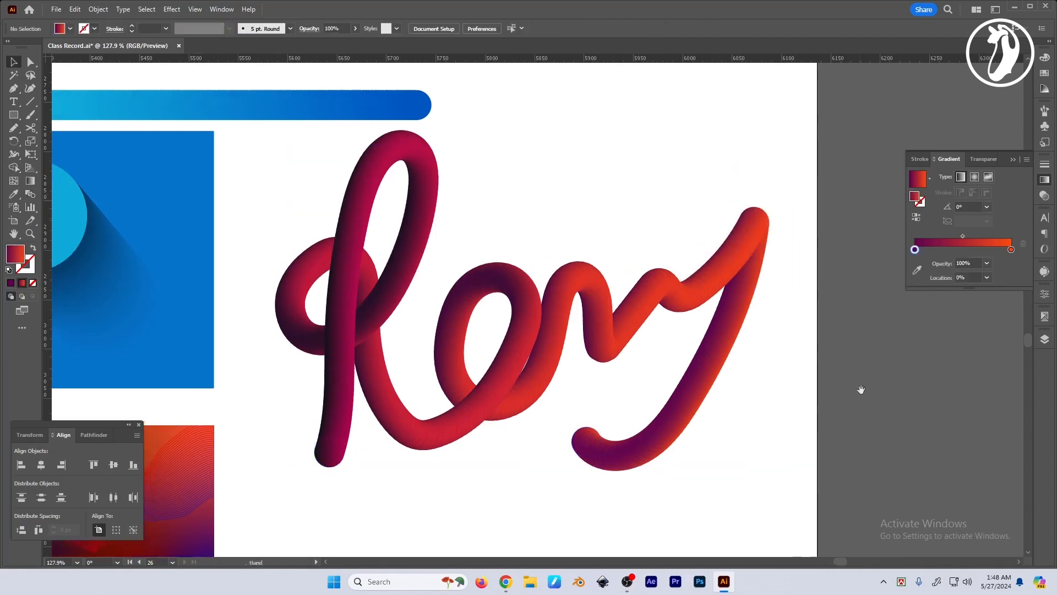
Step: Hide the interface panels and scale the lettering down proportionally around its center
{"action": "key", "text": "Tab"}
{"action": "scroll", "coordinate": [779, 328], "scroll_direction": "down", "scroll_amount": 2}
{"action": "mouse_move", "coordinate": [569, 232]}
{"action": "left_mouse_down"}
{"action": "mouse_move", "coordinate": [549, 249]}
{"action": "mouse_move", "coordinate": [544, 240]}
{"action": "mouse_move", "coordinate": [574, 252]}
{"action": "left_mouse_up"}
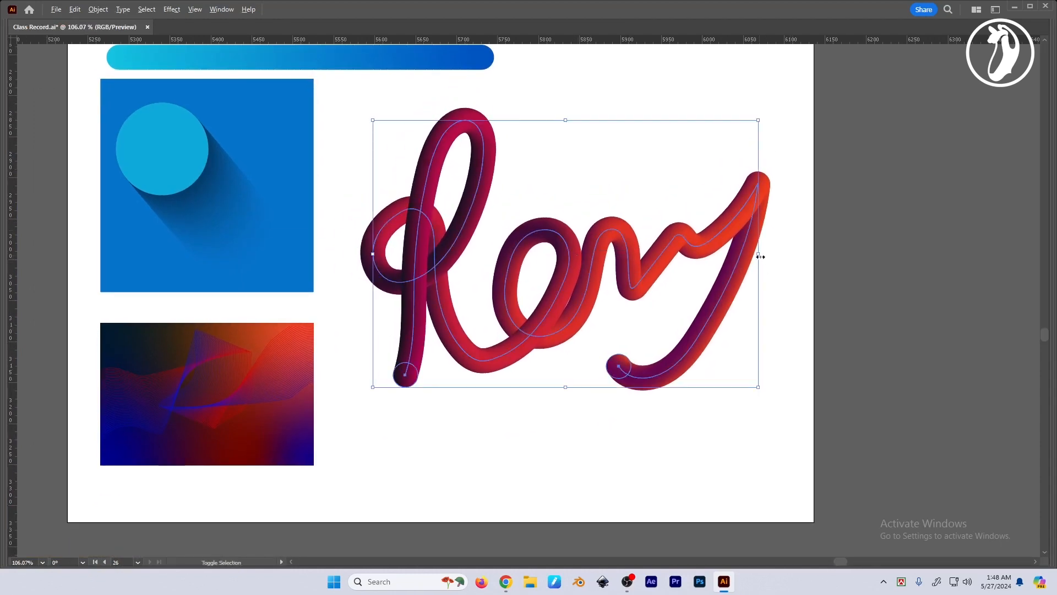
{"action": "left_click_drag", "start_coordinate": [761, 257], "coordinate": [677, 266]}
Step: Try moving the circle at the tail of the lettering slightly upward, and undo the move
{"action": "key", "text": "a"}
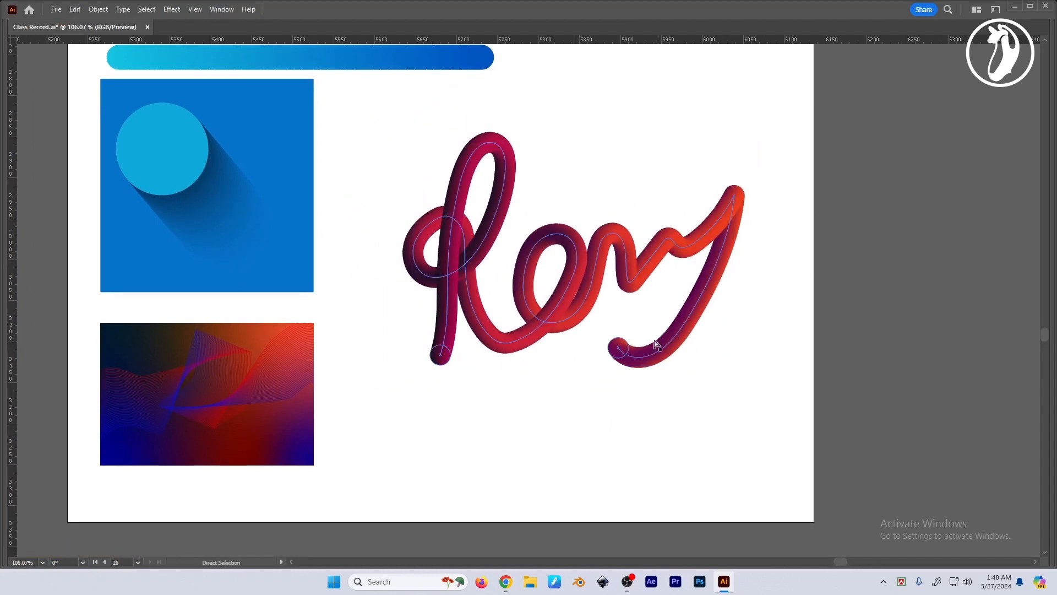
{"action": "left_click_drag", "start_coordinate": [611, 342], "coordinate": [613, 331]}
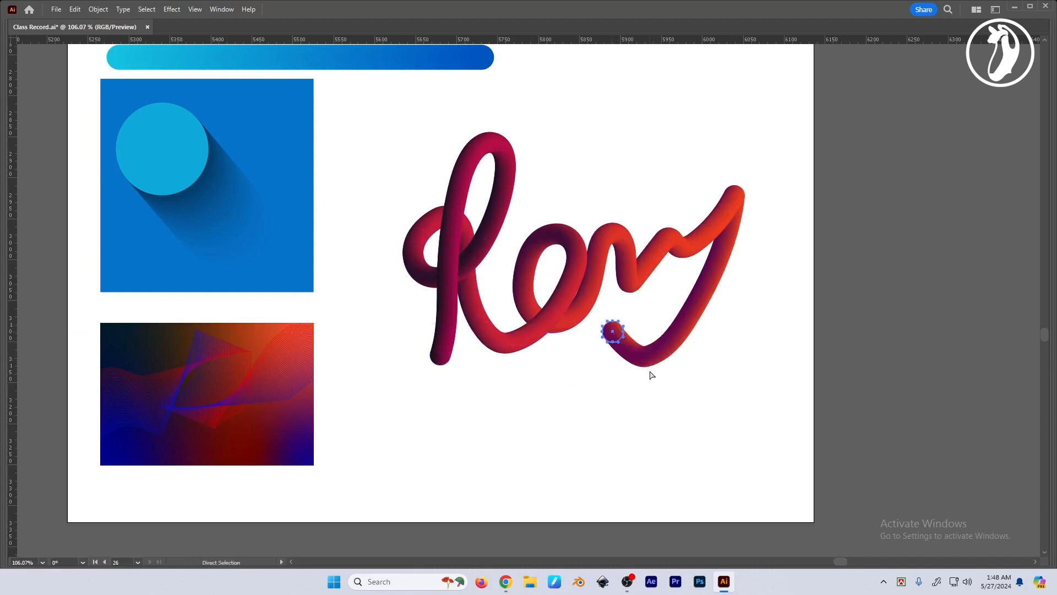
{"action": "left_click", "coordinate": [671, 378], "text": "ctrl"}
{"action": "key", "text": "ctrl+z"}
{"action": "key", "text": "ctrl+z"}
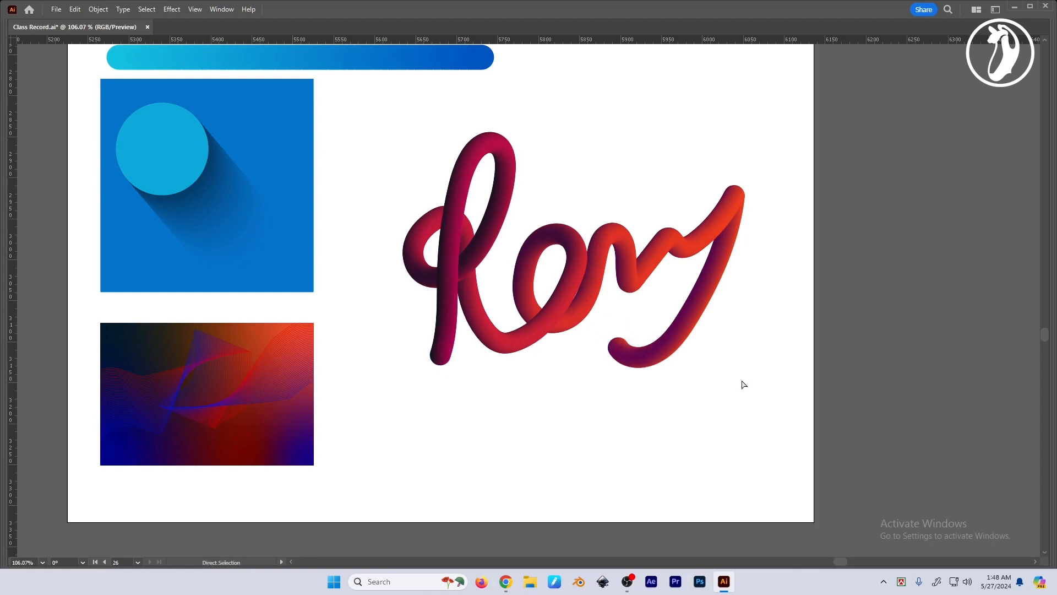
Step: Reposition the lettering and scale it down slightly more around its center
{"action": "left_click_drag", "start_coordinate": [746, 365], "coordinate": [737, 369]}
{"action": "key", "text": "v"}
{"action": "left_click_drag", "start_coordinate": [609, 248], "coordinate": [609, 261]}
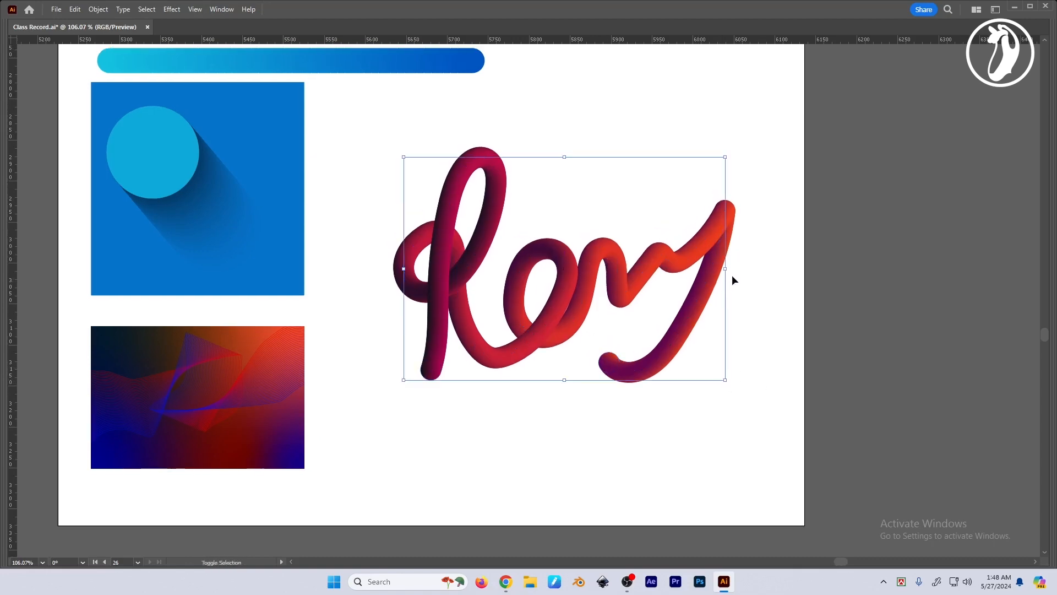
{"action": "left_click_drag", "start_coordinate": [725, 269], "coordinate": [709, 269]}
{"action": "left_click", "coordinate": [771, 311]}
{"action": "left_click_drag", "start_coordinate": [780, 314], "coordinate": [759, 335]}
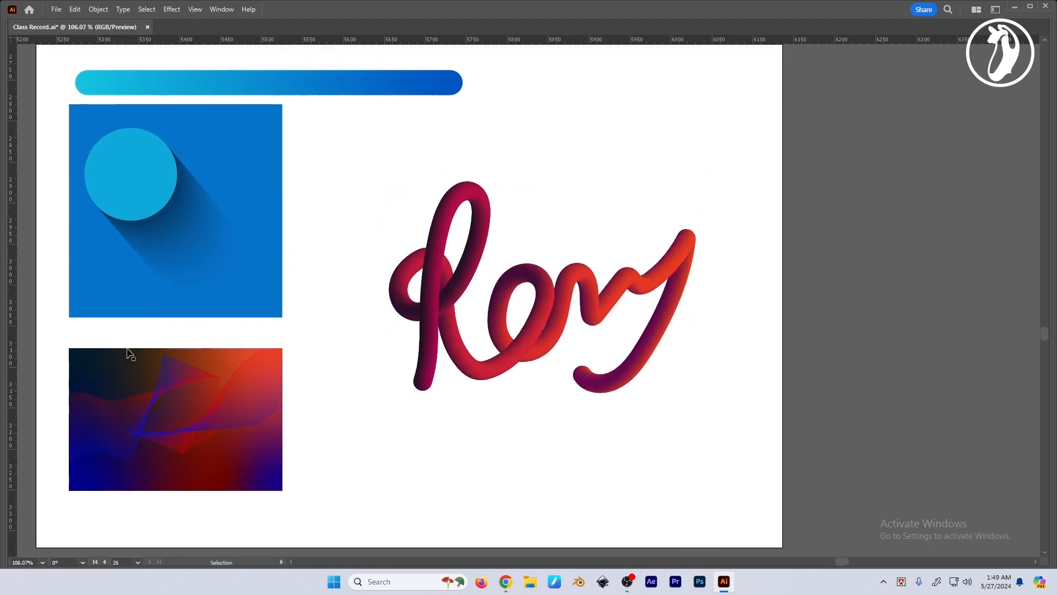
Step: Duplicate the wave artwork's gradient rectangle behind the lettering, enlarge it, and position the lettering inside it
{"action": "left_click_drag", "start_coordinate": [110, 365], "coordinate": [410, 216]}
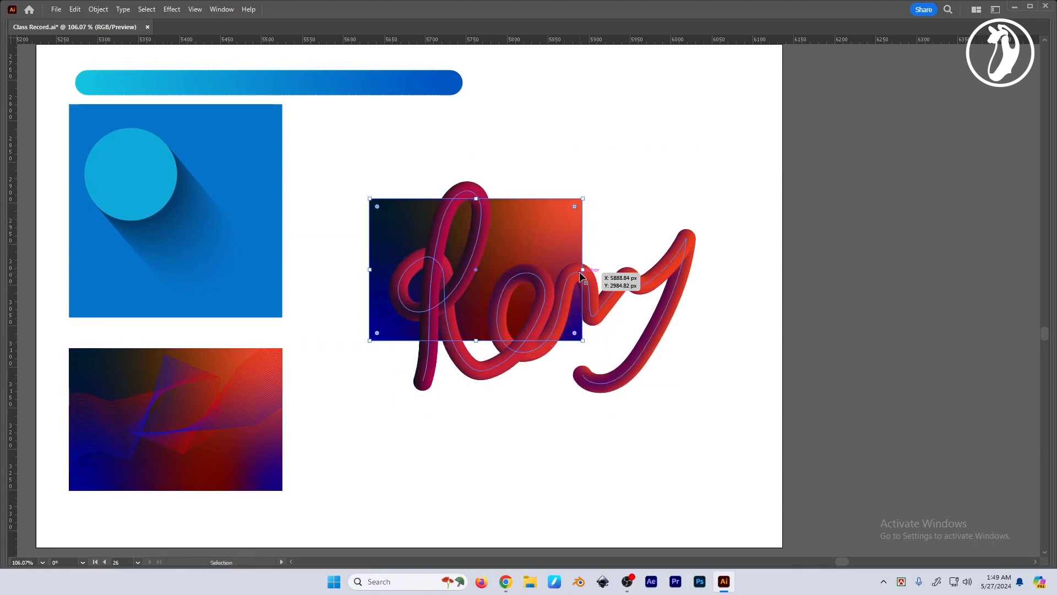
{"action": "left_click_drag", "start_coordinate": [583, 274], "coordinate": [732, 327]}
{"action": "left_click_drag", "start_coordinate": [648, 282], "coordinate": [625, 245]}
{"action": "left_click_drag", "start_coordinate": [727, 377], "coordinate": [645, 329]}
{"action": "left_click_drag", "start_coordinate": [609, 289], "coordinate": [625, 306]}
{"action": "left_click", "coordinate": [726, 316]}
Step: Recolor the orange-red freeform gradient stop in the lettering background's upper-right corner to dark navy
{"action": "key", "text": "a"}
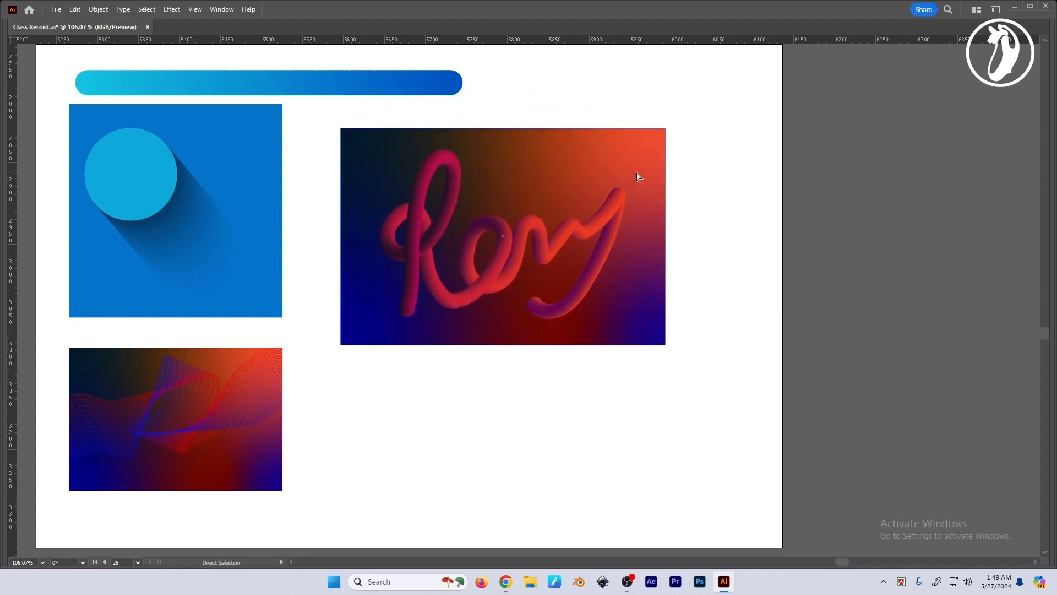
{"action": "key", "text": "Tab"}
{"action": "left_click", "coordinate": [992, 178]}
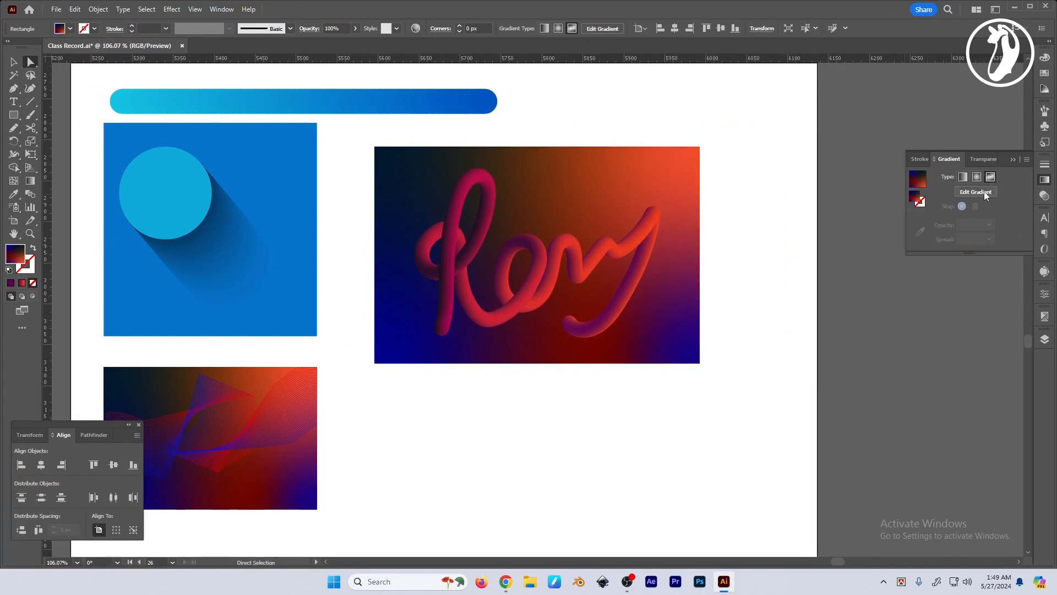
{"action": "double_click", "coordinate": [664, 188]}
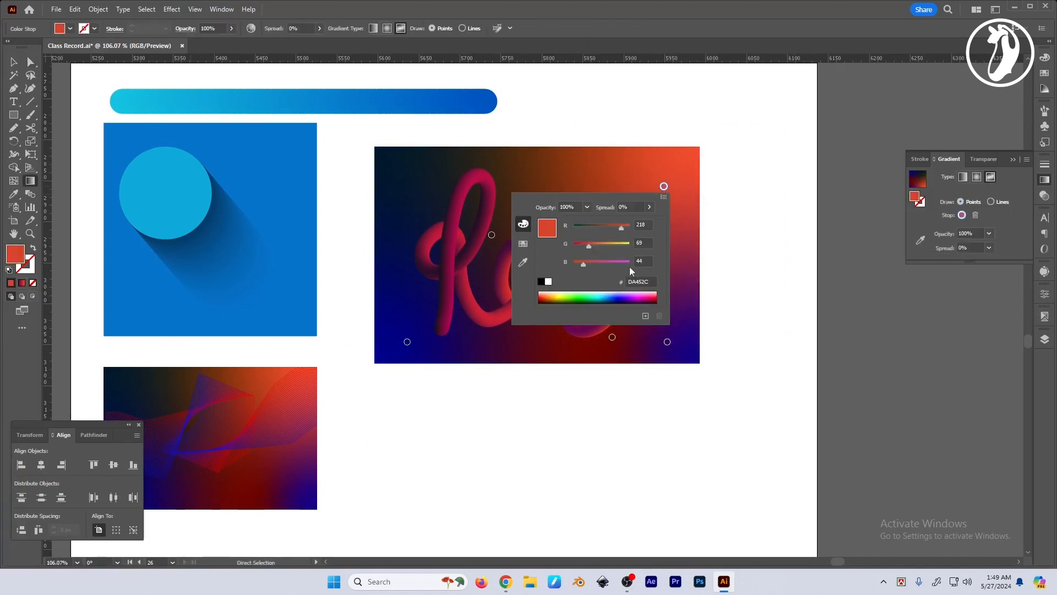
{"action": "left_click", "coordinate": [626, 298]}
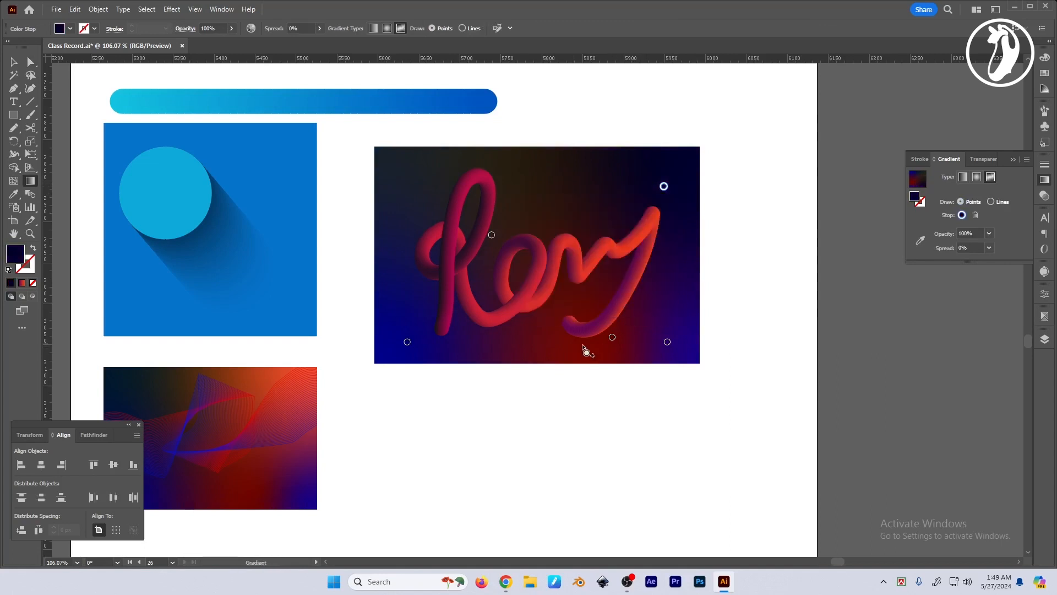
Step: Move the background's lower dark red gradient stop to the center behind the lettering and recolor it to 900000
{"action": "left_click_drag", "start_coordinate": [619, 342], "coordinate": [520, 255]}
{"action": "double_click", "coordinate": [520, 254]}
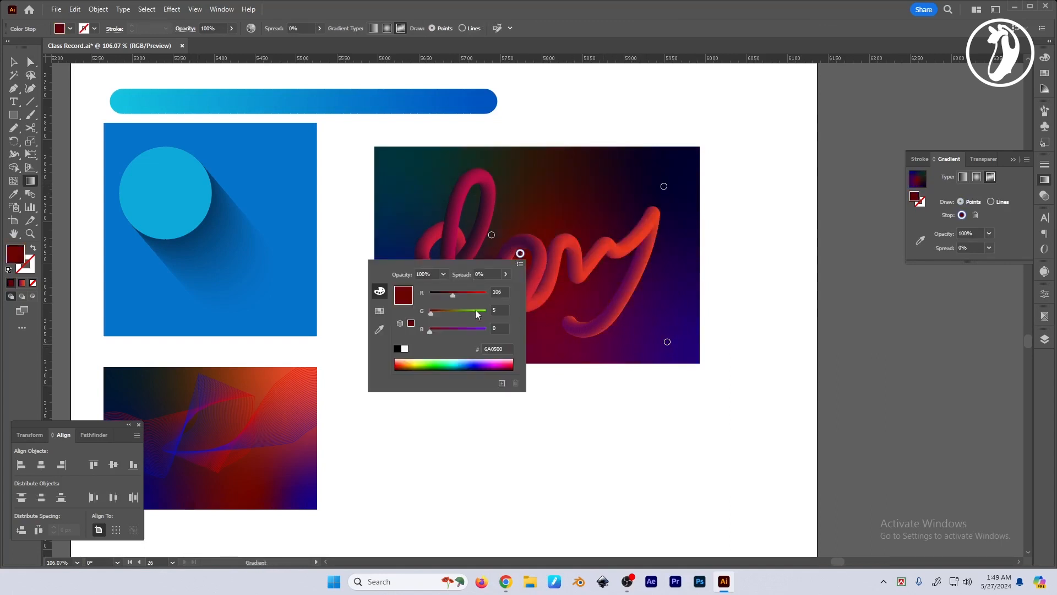
{"action": "left_click_drag", "start_coordinate": [452, 293], "coordinate": [459, 296]}
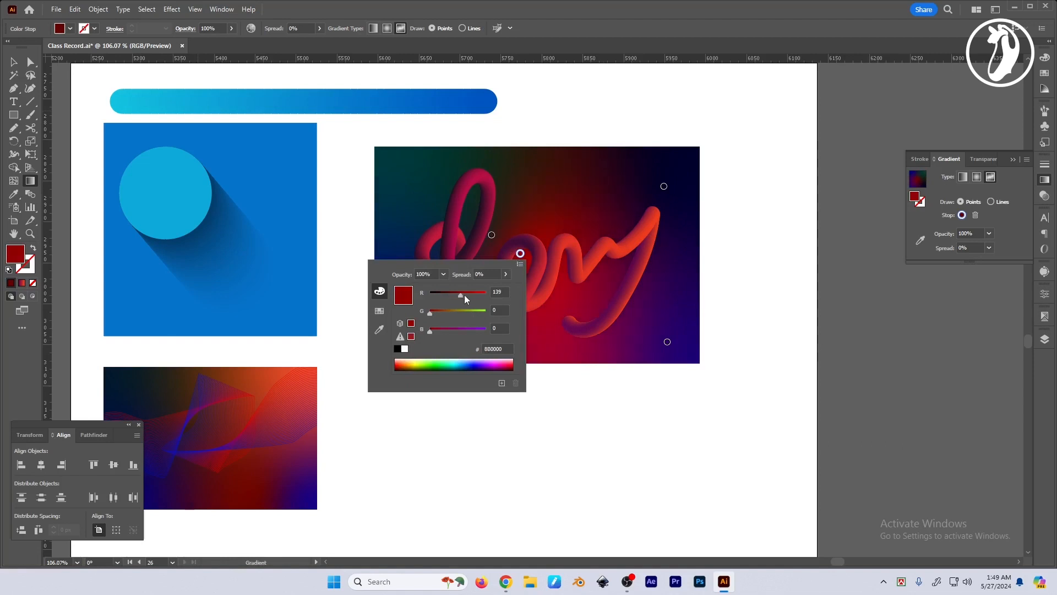
{"action": "left_click_drag", "start_coordinate": [471, 298], "coordinate": [430, 313]}
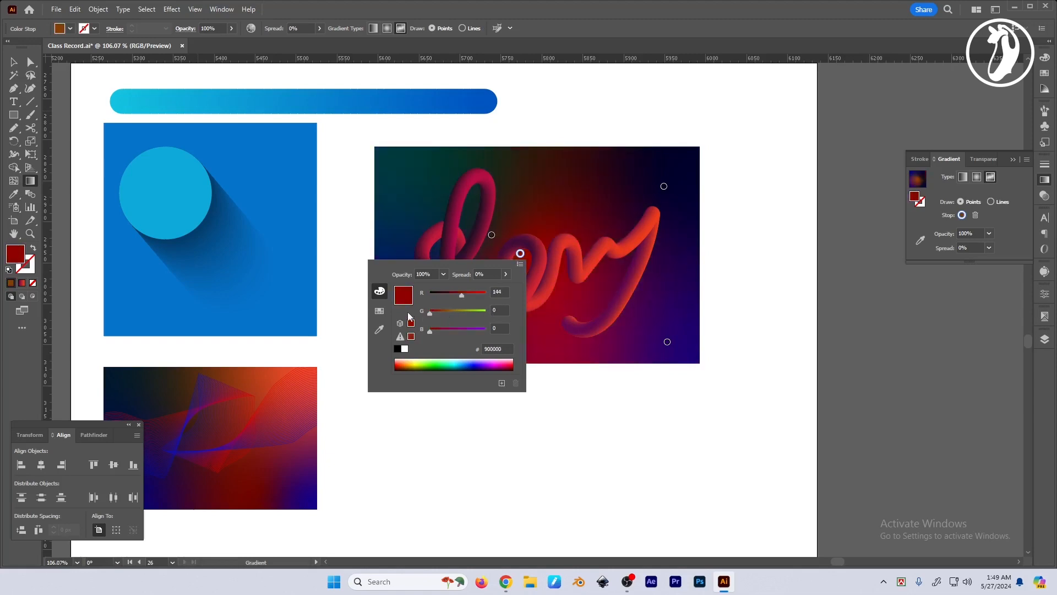
Step: Add a gradient stop in the background's upper-left corner and recolor it to dark purple
{"action": "left_click", "coordinate": [418, 187]}
{"action": "double_click", "coordinate": [417, 186]}
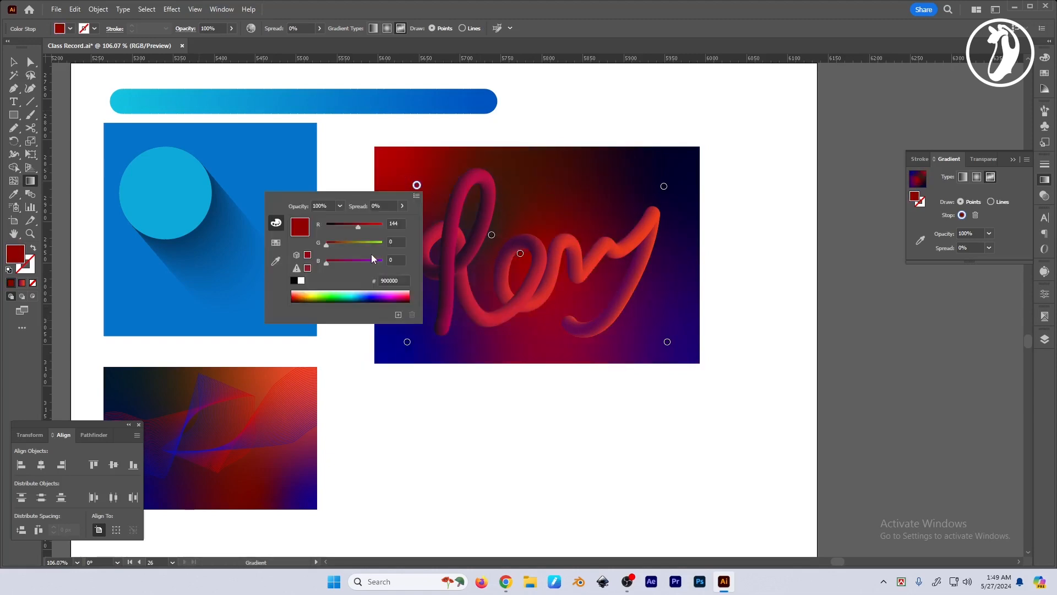
{"action": "mouse_move", "coordinate": [355, 226]}
{"action": "left_mouse_down"}
{"action": "mouse_move", "coordinate": [334, 225]}
{"action": "mouse_move", "coordinate": [353, 264]}
{"action": "mouse_move", "coordinate": [338, 224]}
{"action": "left_mouse_up"}
{"action": "key", "text": "Escape"}
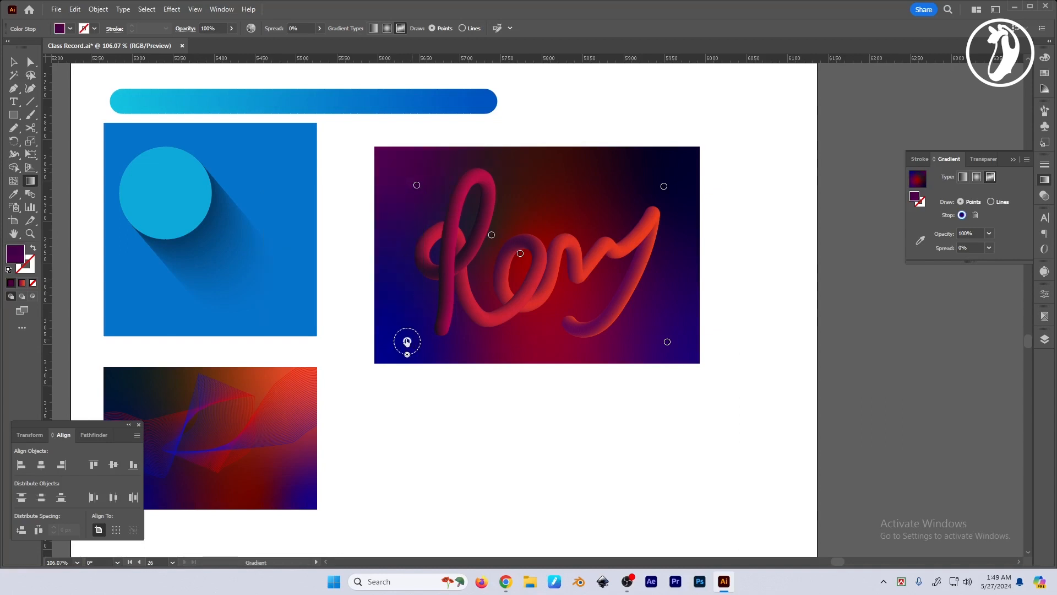
Step: Recolor the gradient stop in the lettering background's lower-left corner to near-black
{"action": "double_click", "coordinate": [407, 341]}
{"action": "left_click_drag", "start_coordinate": [333, 382], "coordinate": [307, 385]}
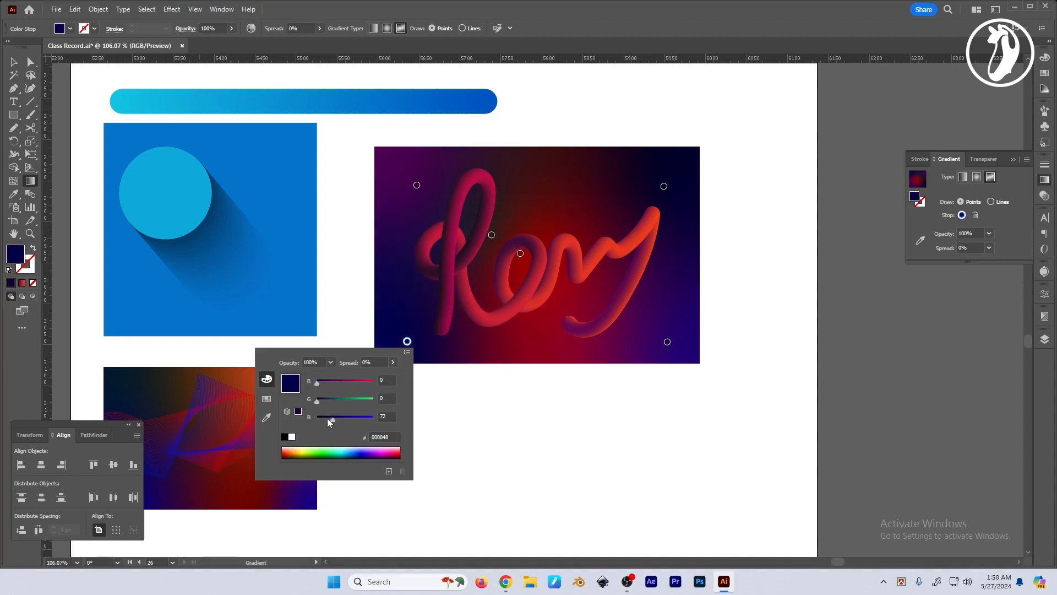
{"action": "left_click", "coordinate": [691, 426]}
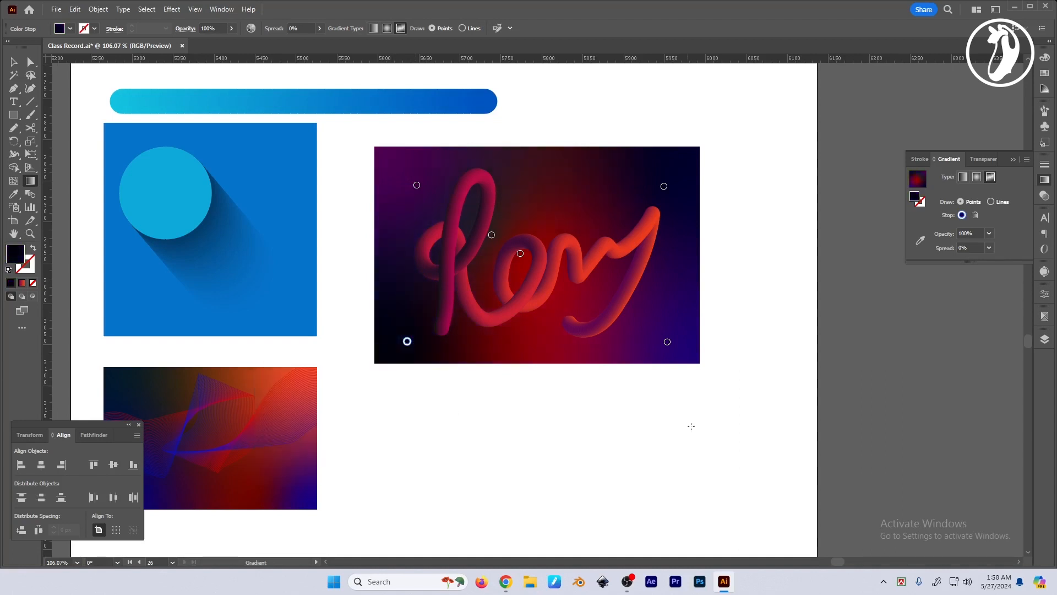
Step: Move the dark red gradient stop to the background's upper edge, shift the dark brown stop up between the first letters, and deselect the background
{"action": "left_click_drag", "start_coordinate": [520, 254], "coordinate": [581, 154]}
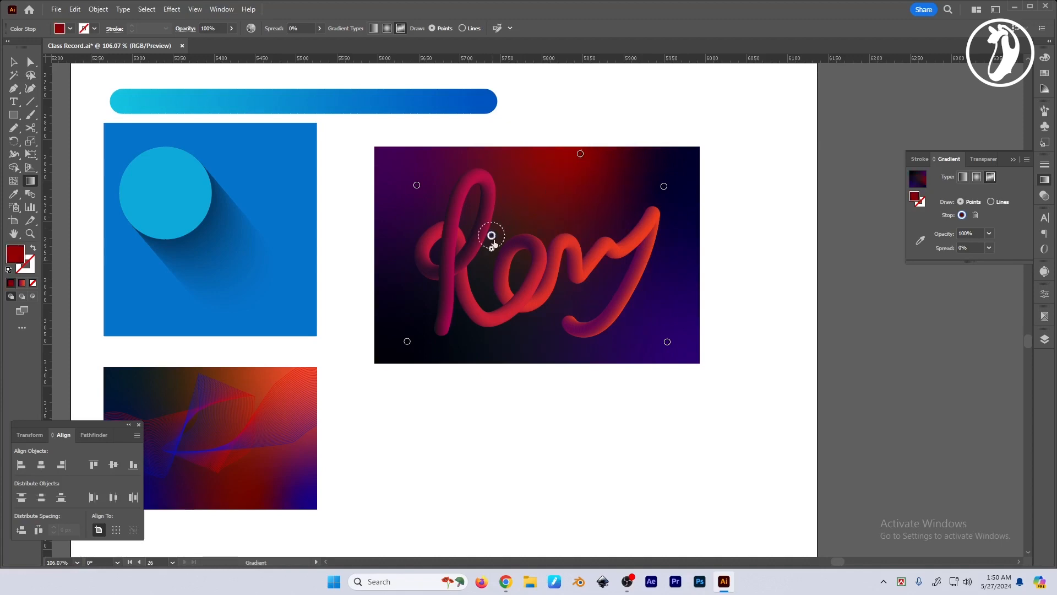
{"action": "left_click_drag", "start_coordinate": [492, 237], "coordinate": [515, 222]}
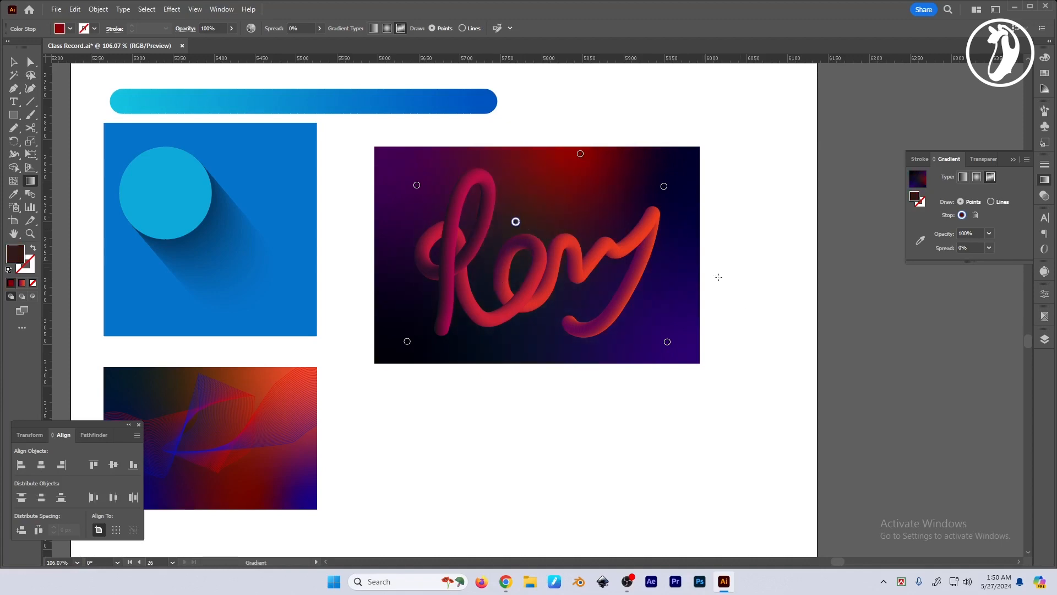
{"action": "key", "text": "Tab"}
{"action": "key", "text": "v"}
{"action": "left_click", "coordinate": [778, 370]}
{"action": "key", "text": "Tab"}
{"action": "left_click_drag", "start_coordinate": [697, 391], "coordinate": [717, 401]}
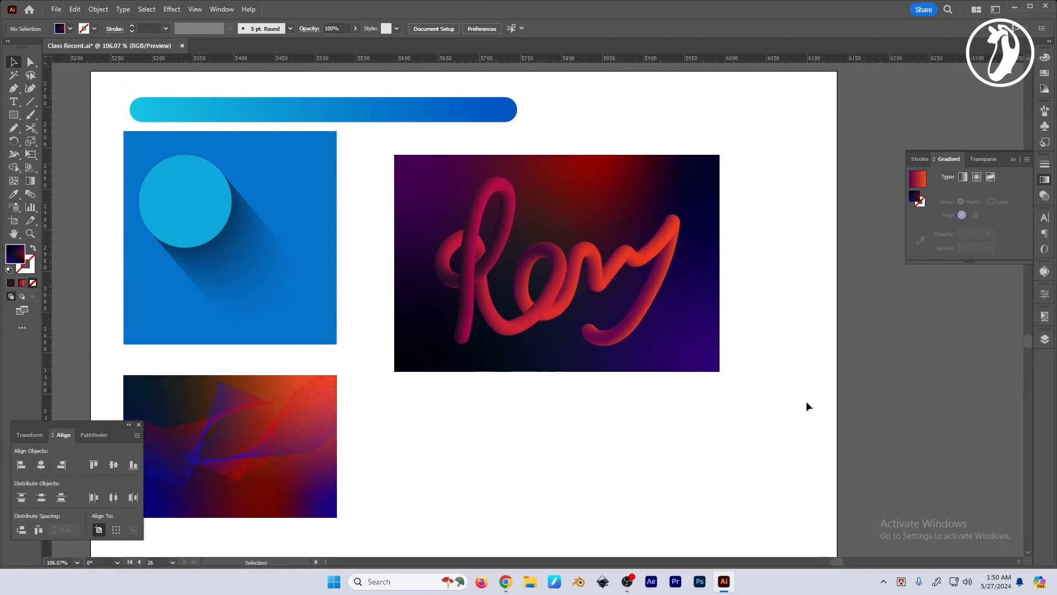
Step: Place the lettering with its background beside the blue long-shadow square and scale both to the square's height, about 389 by 260 px
{"action": "scroll", "coordinate": [571, 237], "scroll_direction": "up", "scroll_amount": 1}
{"action": "left_click_drag", "start_coordinate": [604, 271], "coordinate": [610, 271]}
{"action": "left_click", "coordinate": [613, 206], "text": "shift"}
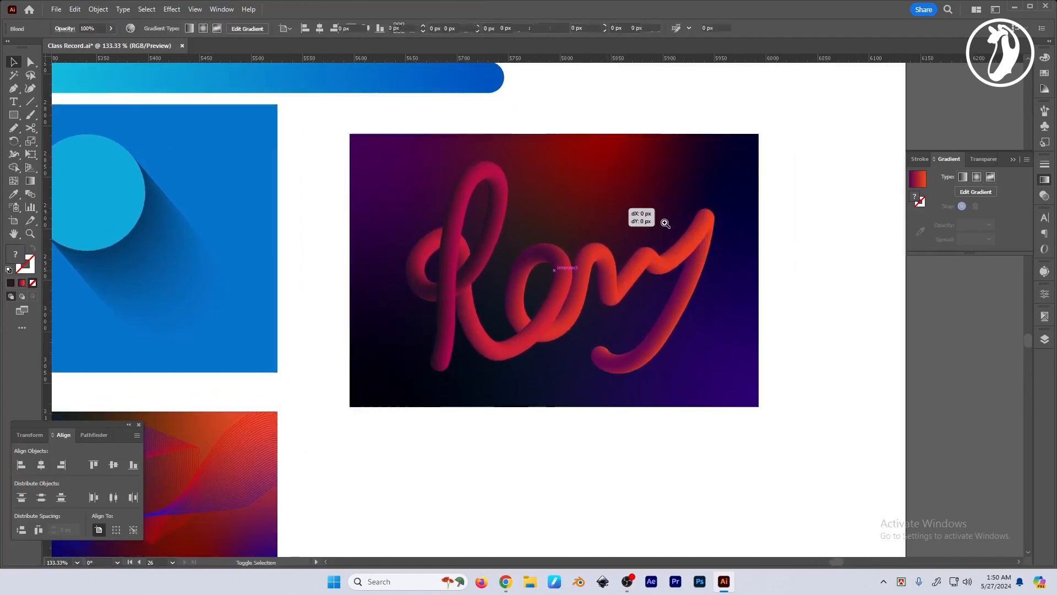
{"action": "left_click_drag", "start_coordinate": [665, 223], "coordinate": [657, 213]}
{"action": "left_click_drag", "start_coordinate": [657, 213], "coordinate": [575, 192]}
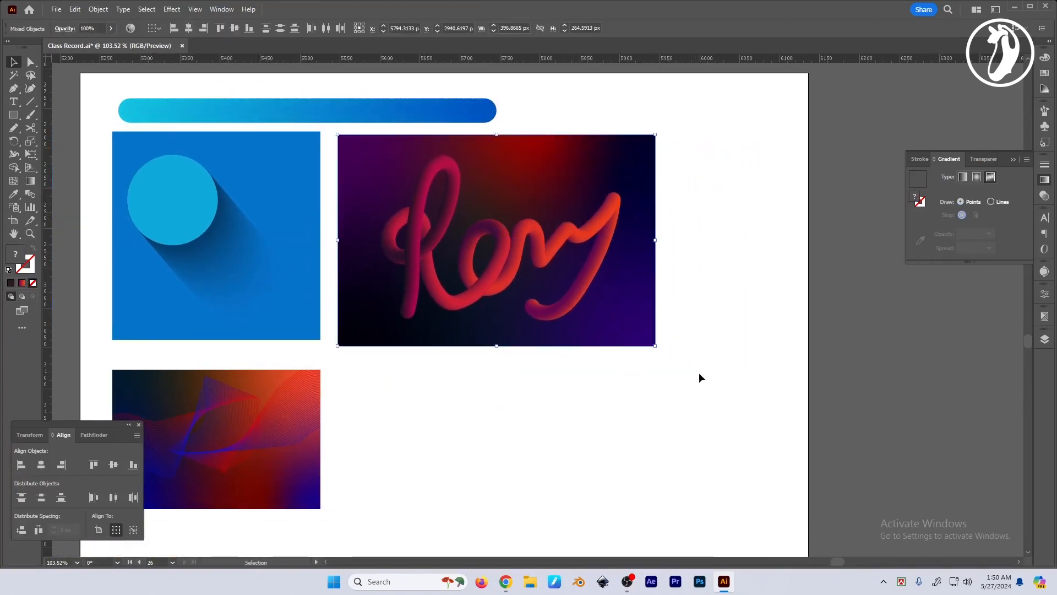
{"action": "left_click_drag", "start_coordinate": [655, 344], "coordinate": [633, 328]}
{"action": "left_click_drag", "start_coordinate": [556, 257], "coordinate": [547, 255]}
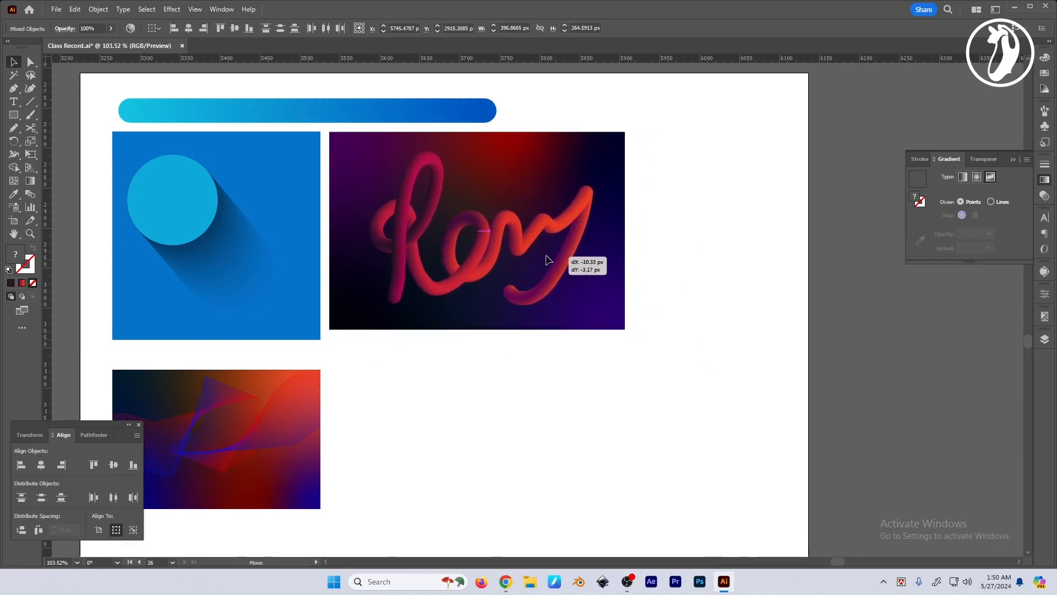
{"action": "left_click_drag", "start_coordinate": [624, 328], "coordinate": [644, 344]}
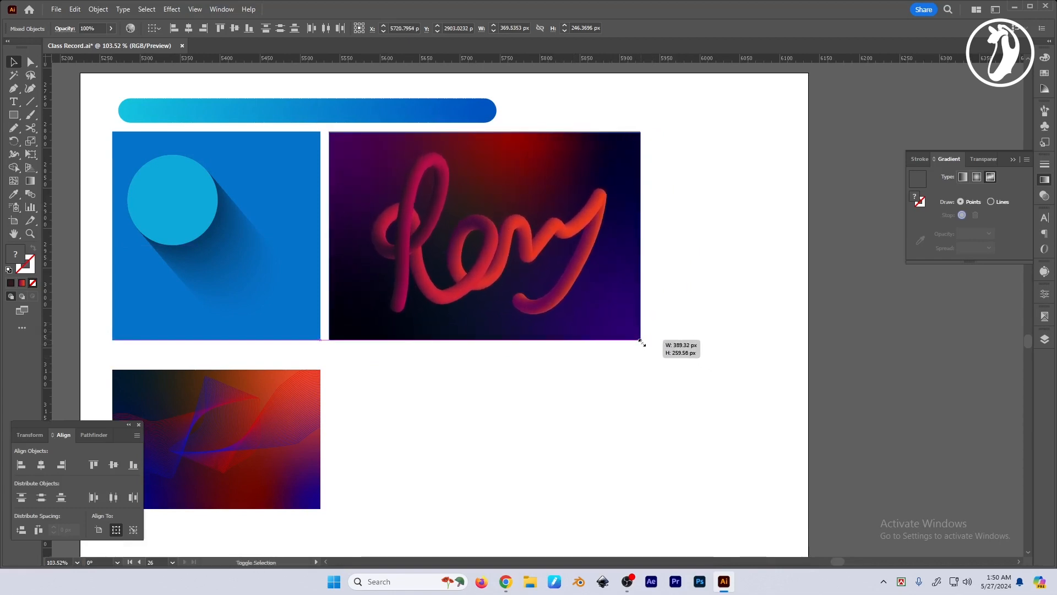
{"action": "left_click", "coordinate": [639, 419]}
{"action": "left_click_drag", "start_coordinate": [639, 422], "coordinate": [640, 399]}
{"action": "left_click_drag", "start_coordinate": [13, 115], "coordinate": [46, 167]}
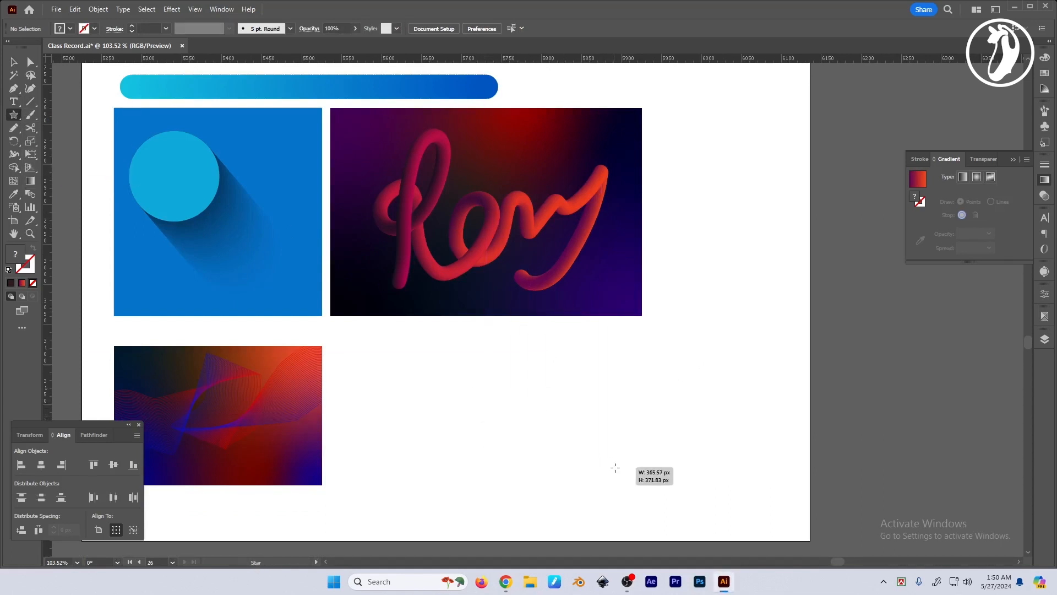
{"action": "left_click_drag", "start_coordinate": [633, 470], "coordinate": [633, 472]}
{"action": "key", "text": "v"}
{"action": "key", "text": "ctrl+z"}
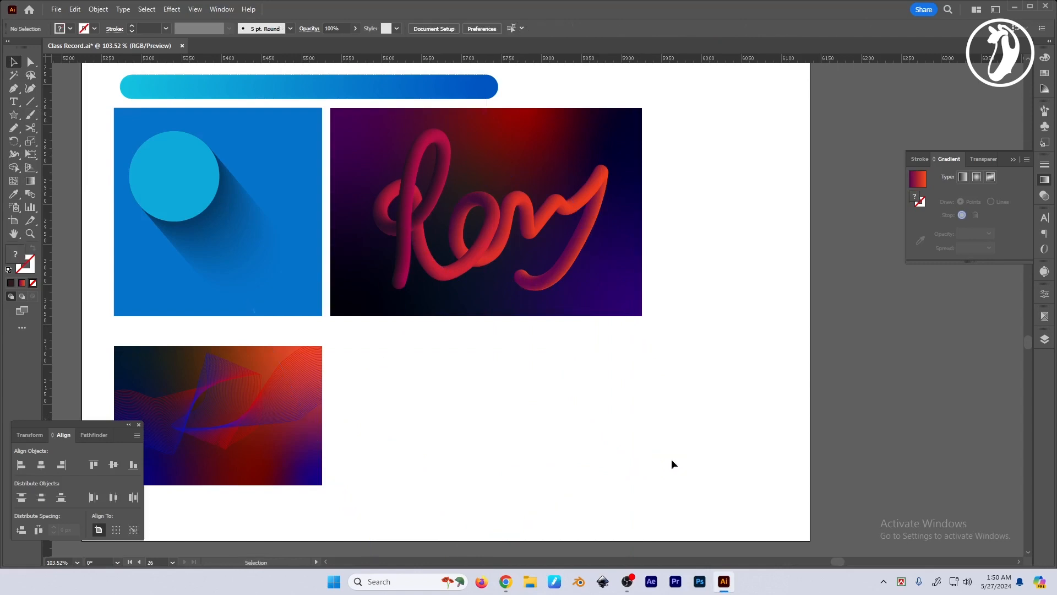
Step: Draw a 12-point star about 318 px wide below the lettering artwork
{"action": "left_click", "coordinate": [25, 115]}
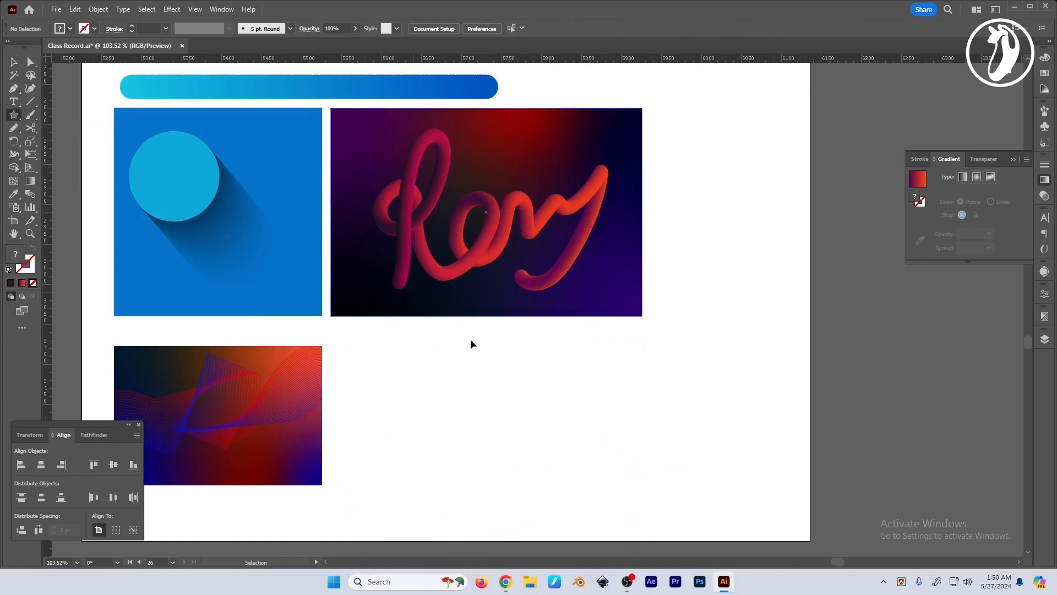
{"action": "left_click_drag", "start_coordinate": [454, 375], "coordinate": [571, 426]}
{"action": "key", "text": "Up"}
{"action": "key", "text": "Up"}
{"action": "key", "text": "Up"}
{"action": "key", "text": "Up"}
{"action": "key", "text": "Up"}
{"action": "key", "text": "Up"}
{"action": "key", "text": "Up"}
{"action": "key", "text": "v"}
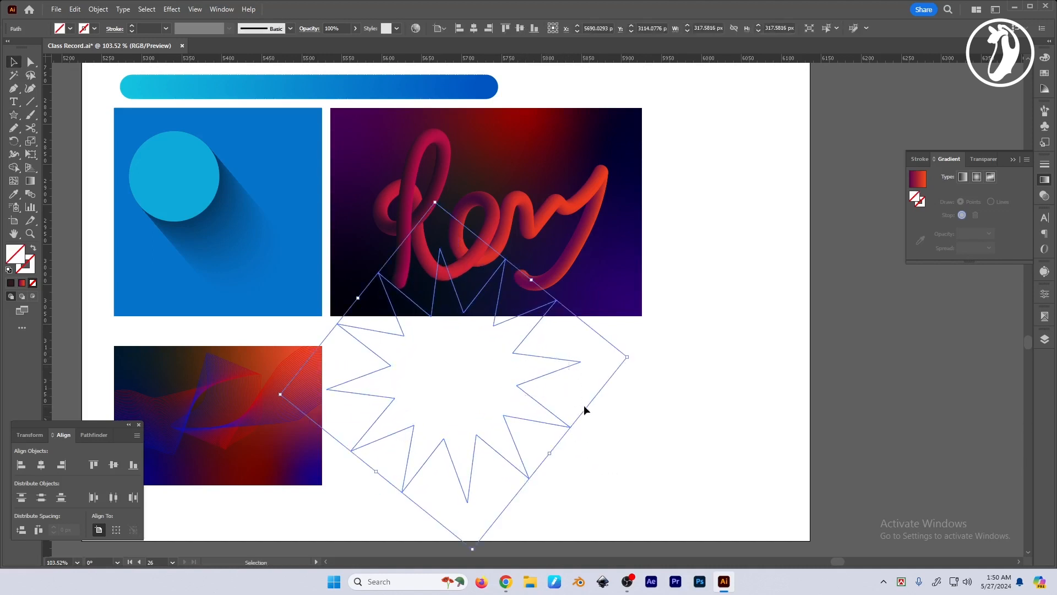
Step: Sample the long-shadow square's blue for the star and apply it as the stroke with no fill
{"action": "key", "text": "i"}
{"action": "left_click", "coordinate": [288, 114]}
{"action": "key", "text": "shift+x"}
{"action": "key", "text": "v"}
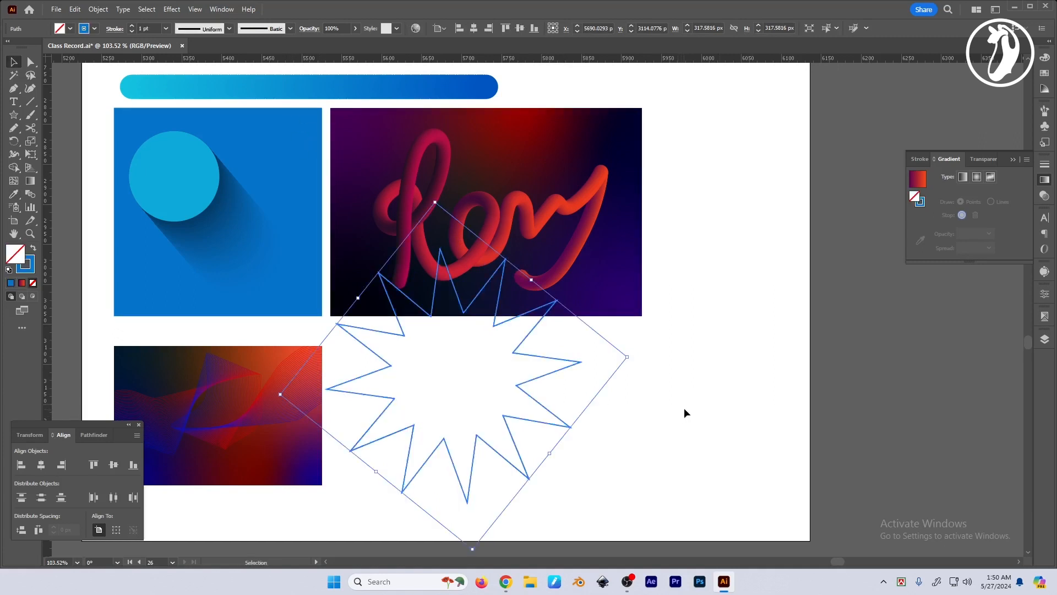
Step: Move the star into the empty area below the lettering and scale it down to about 185 px
{"action": "left_click_drag", "start_coordinate": [553, 353], "coordinate": [606, 400]}
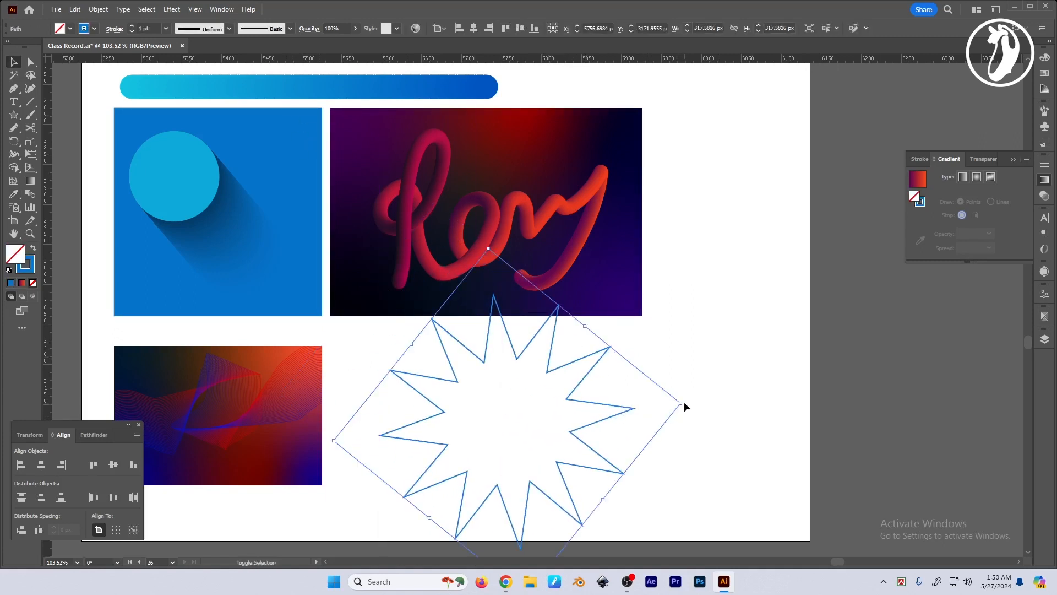
{"action": "mouse_move", "coordinate": [684, 403]}
{"action": "left_mouse_down"}
{"action": "mouse_move", "coordinate": [573, 406]}
{"action": "mouse_move", "coordinate": [539, 421]}
{"action": "mouse_move", "coordinate": [501, 411]}
{"action": "mouse_move", "coordinate": [512, 406]}
{"action": "left_mouse_up"}
{"action": "left_click_drag", "start_coordinate": [458, 425], "coordinate": [633, 381]}
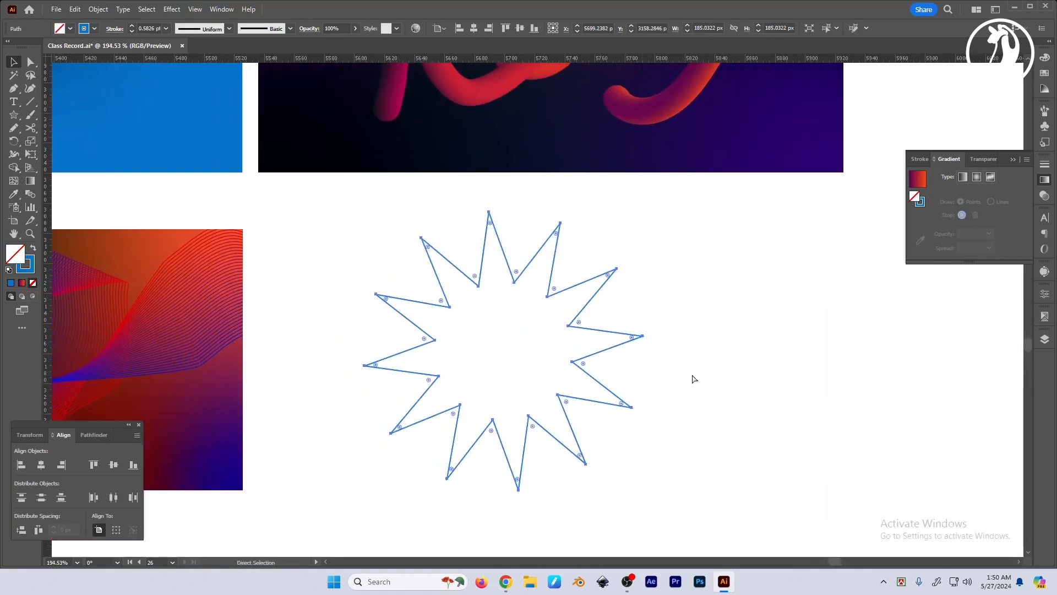
Step: Add a small concentric copy of the star at its centre and select both stars
{"action": "key", "text": "v"}
{"action": "left_click_drag", "start_coordinate": [694, 331], "coordinate": [549, 331]}
{"action": "left_click_drag", "start_coordinate": [701, 300], "coordinate": [498, 371]}
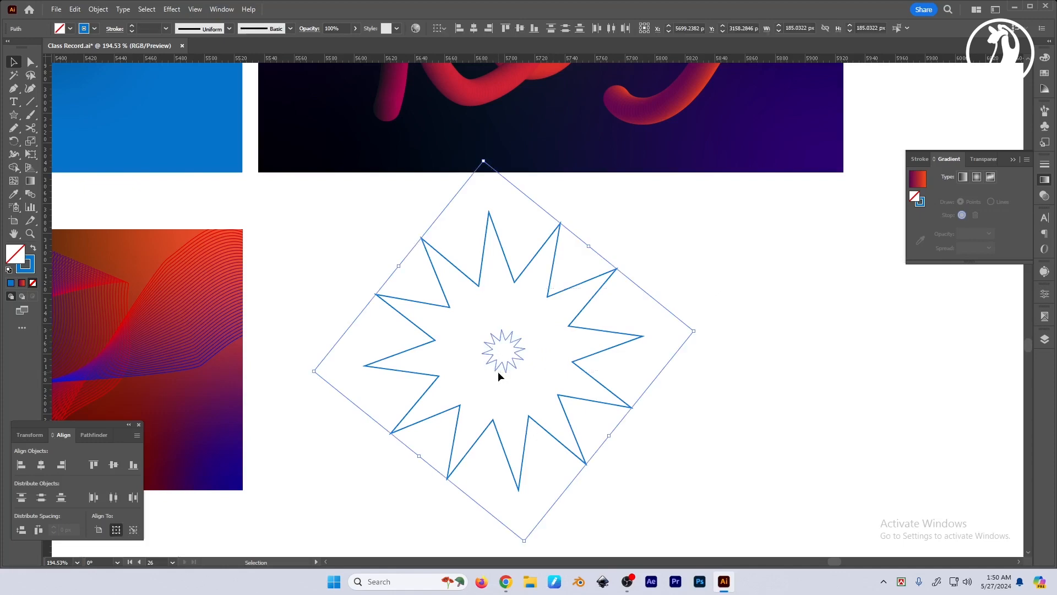
Step: Blend the small inner star with the large outer star
{"action": "left_click", "coordinate": [30, 194]}
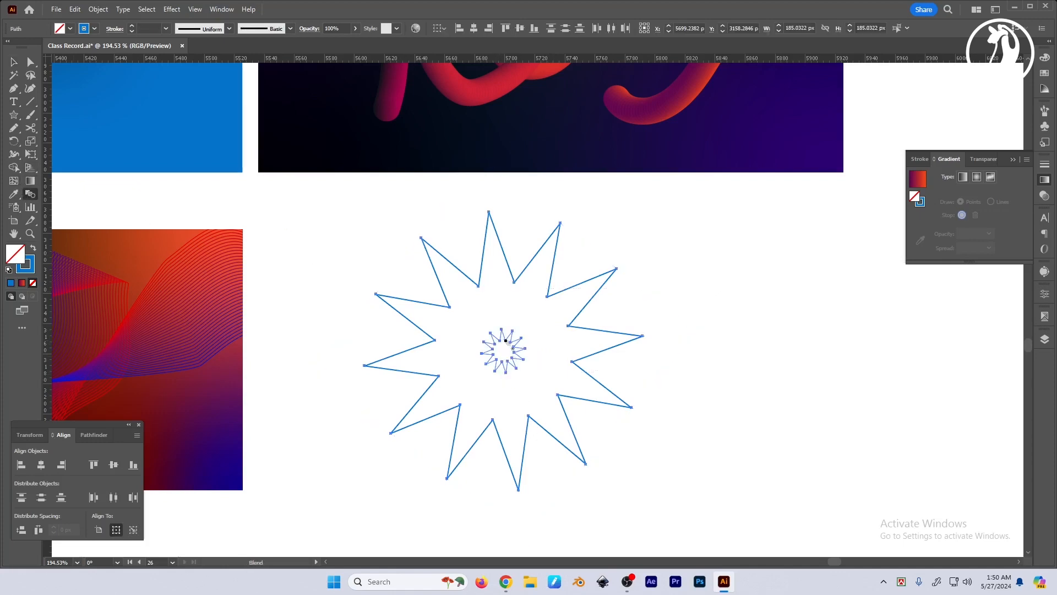
{"action": "left_click", "coordinate": [552, 277]}
{"action": "key", "text": "v"}
{"action": "left_click", "coordinate": [732, 370]}
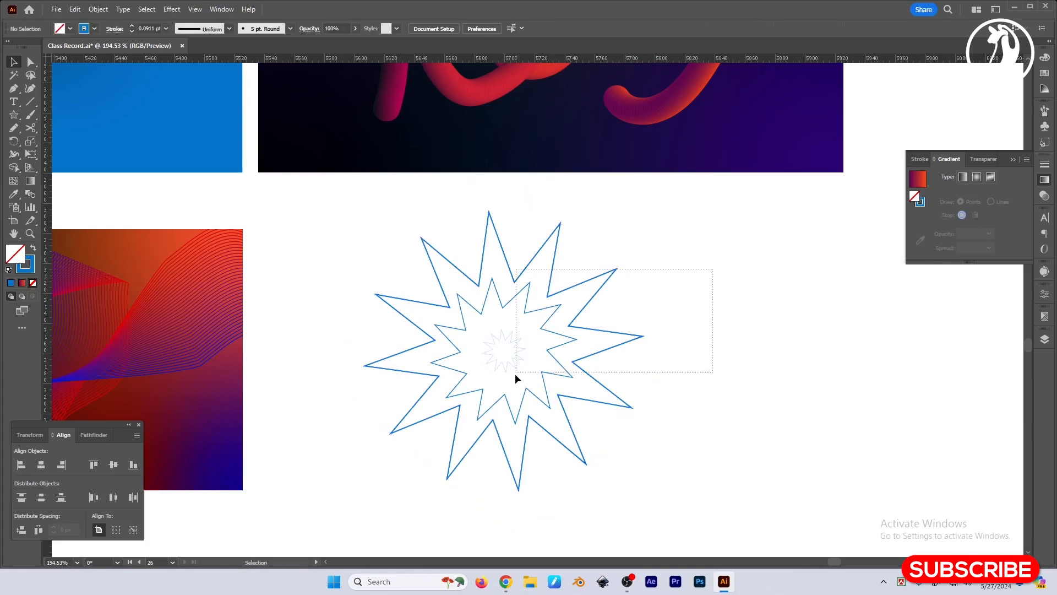
Step: Set the star blend's spacing to Specified Steps with 37 steps
{"action": "left_click", "coordinate": [503, 354]}
{"action": "double_click", "coordinate": [30, 196]}
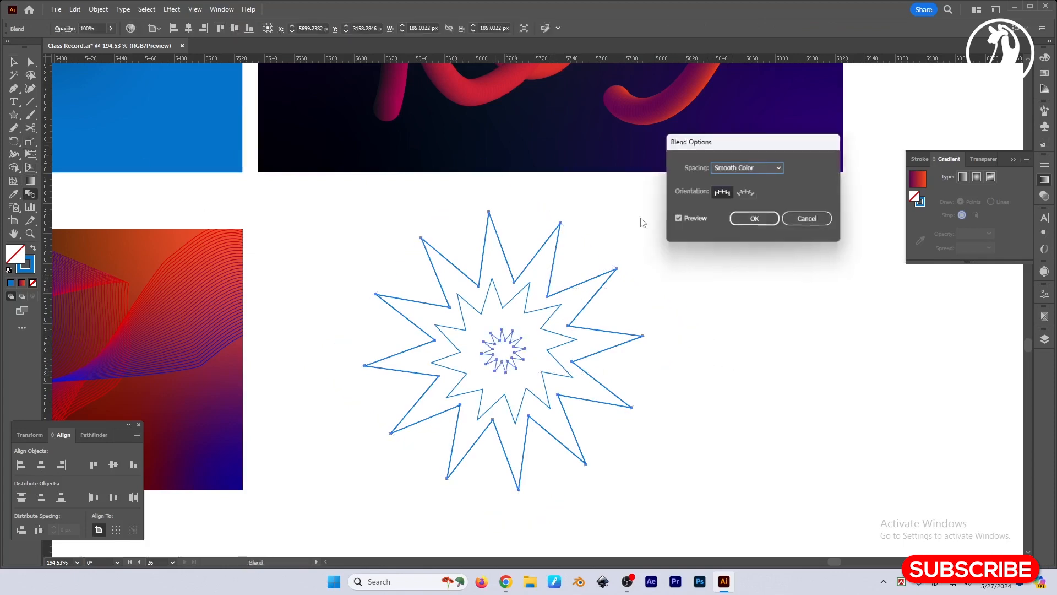
{"action": "left_click", "coordinate": [766, 169]}
{"action": "left_click", "coordinate": [754, 191]}
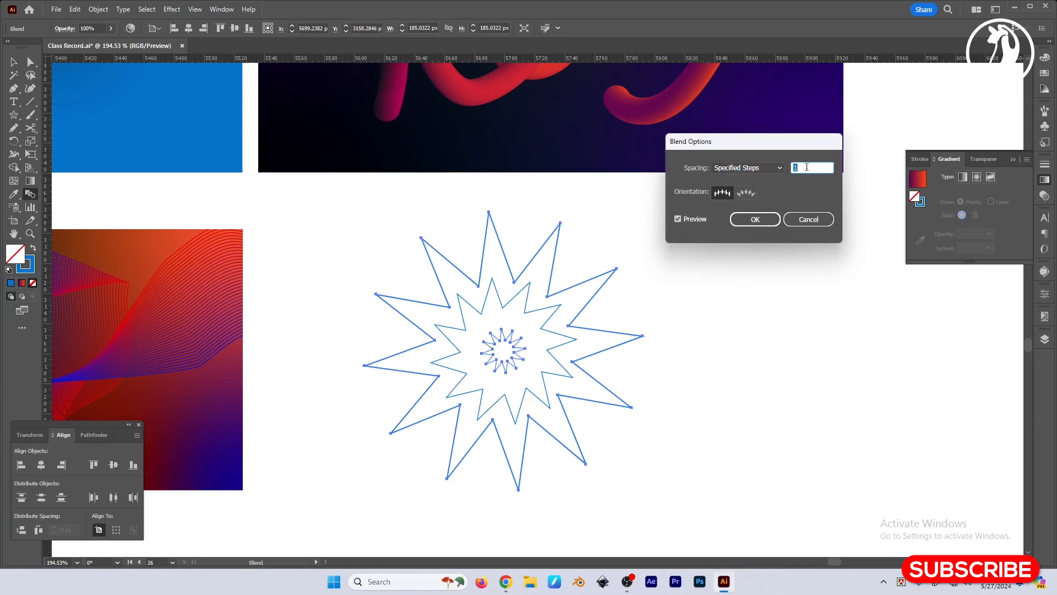
{"action": "type", "text": "24"}
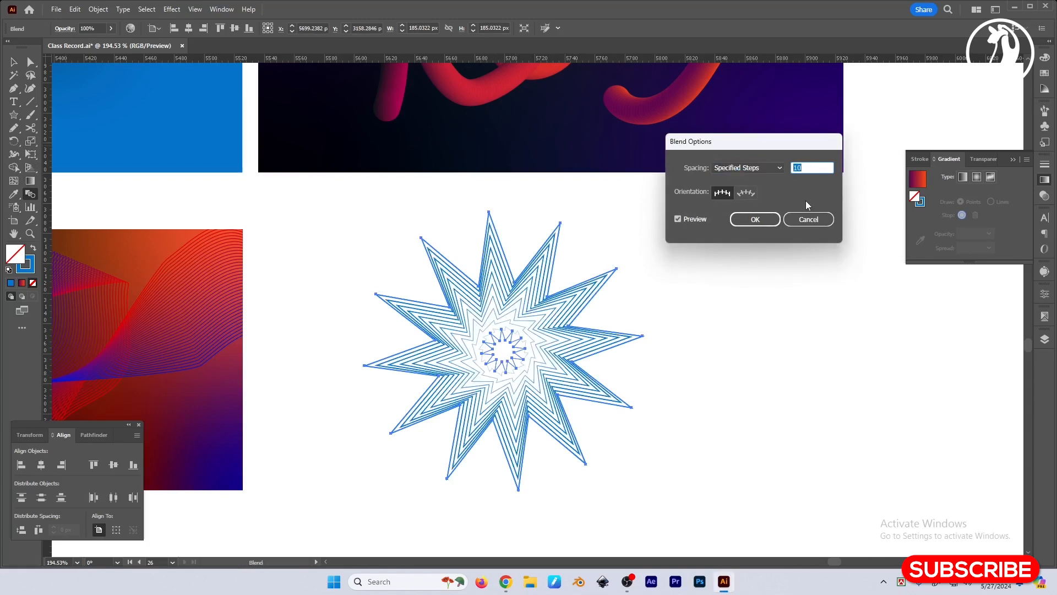
{"action": "key", "text": "Up"}
{"action": "key", "text": "Up"}
{"action": "key", "text": "Up"}
{"action": "key", "text": "Up"}
{"action": "key", "text": "Up"}
{"action": "key", "text": "Up"}
{"action": "key", "text": "Up"}
{"action": "key", "text": "Up"}
{"action": "key", "text": "Up"}
{"action": "key", "text": "Up"}
{"action": "key", "text": "Up"}
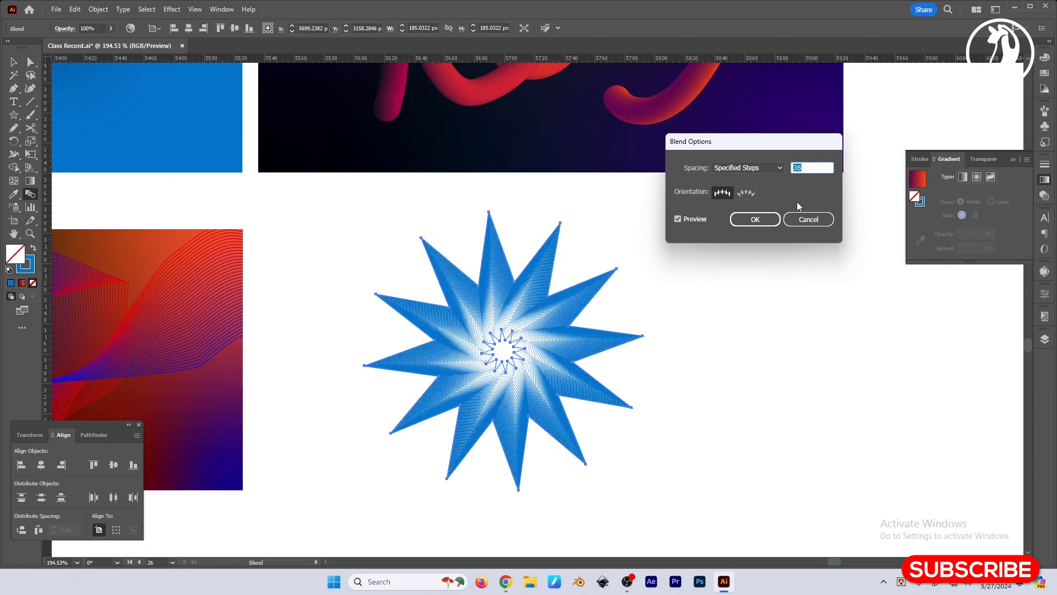
{"action": "key", "text": "Return"}
Step: Examine the line pattern of the blended star up close
{"action": "mouse_move", "coordinate": [511, 375]}
{"action": "left_mouse_down"}
{"action": "mouse_move", "coordinate": [543, 375]}
{"action": "mouse_move", "coordinate": [526, 381]}
{"action": "left_mouse_up"}
{"action": "left_click", "coordinate": [762, 411]}
{"action": "left_click_drag", "start_coordinate": [786, 411], "coordinate": [732, 412]}
{"action": "left_click_drag", "start_coordinate": [813, 418], "coordinate": [709, 418]}
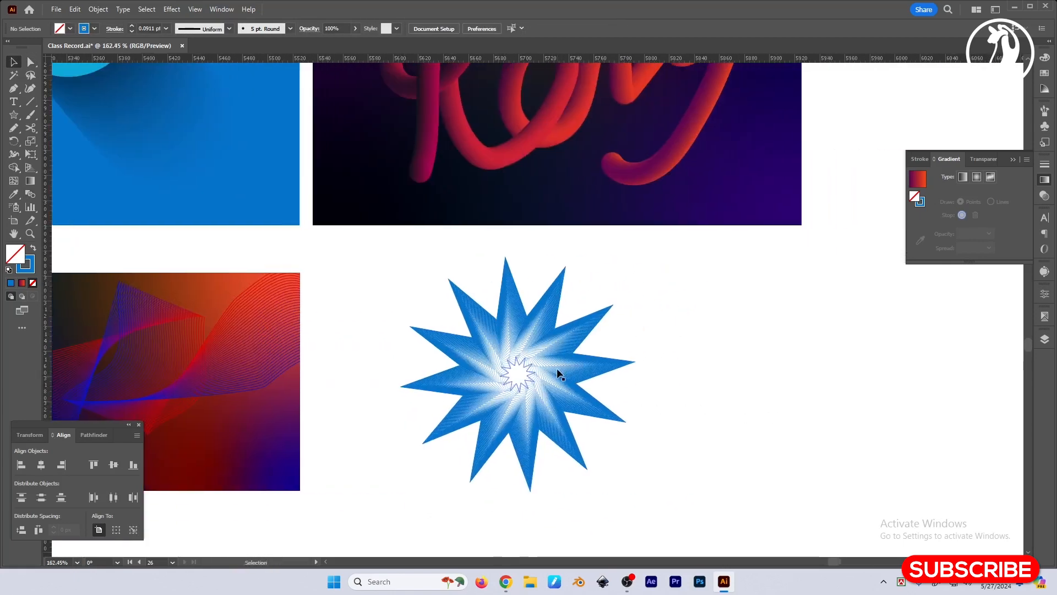
{"action": "mouse_move", "coordinate": [557, 368]}
{"action": "left_mouse_down"}
{"action": "mouse_move", "coordinate": [512, 359]}
{"action": "mouse_move", "coordinate": [542, 363]}
{"action": "left_mouse_up"}
{"action": "left_click_drag", "start_coordinate": [743, 373], "coordinate": [728, 364]}
{"action": "left_click", "coordinate": [729, 364]}
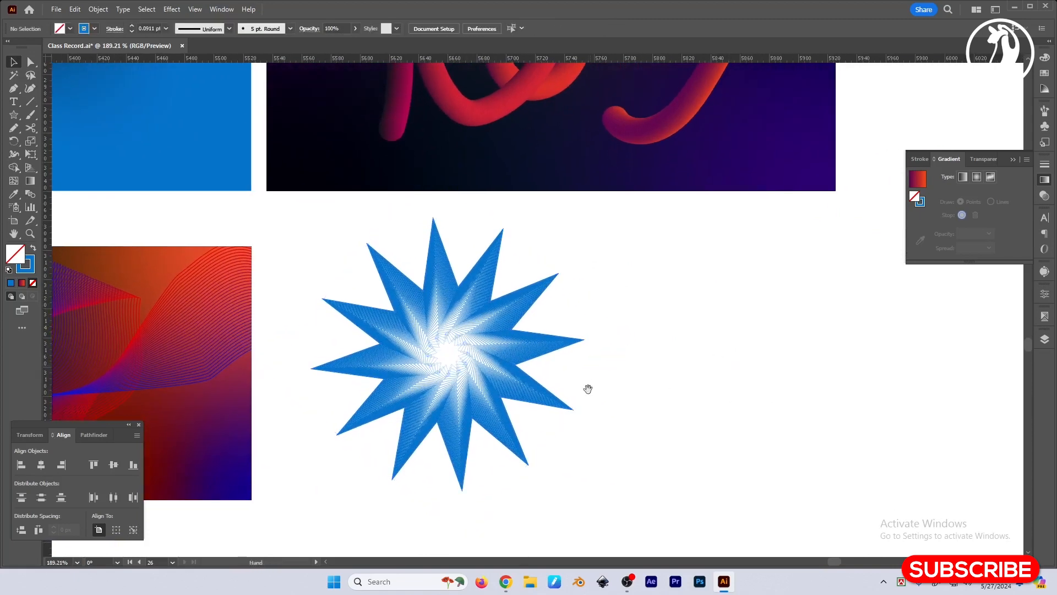
{"action": "left_click_drag", "start_coordinate": [595, 384], "coordinate": [604, 367]}
{"action": "left_click_drag", "start_coordinate": [480, 349], "coordinate": [495, 349]}
{"action": "left_click_drag", "start_coordinate": [613, 359], "coordinate": [584, 358]}
{"action": "left_click", "coordinate": [404, 305]}
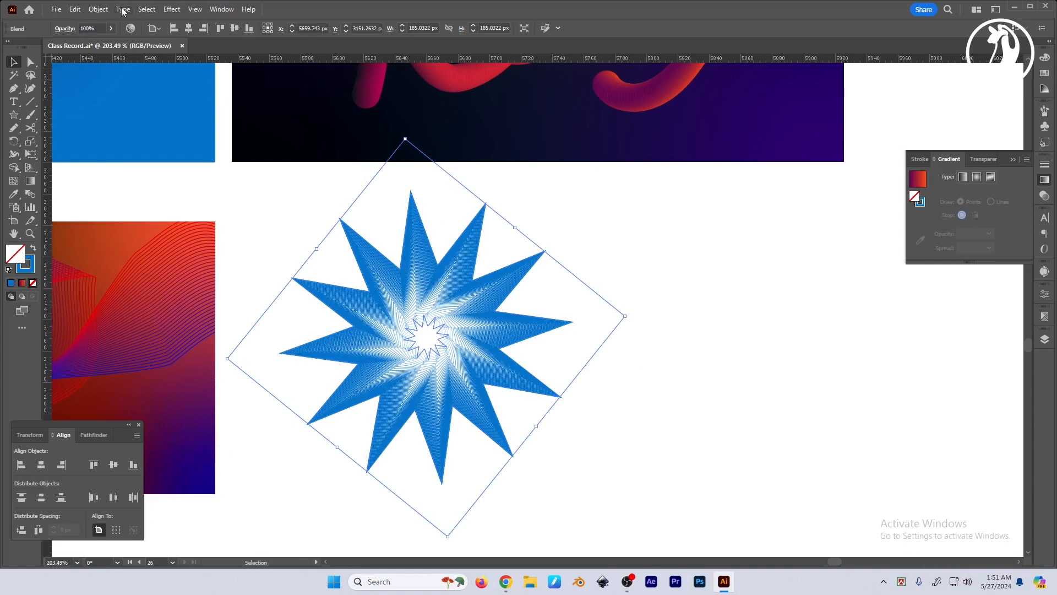
{"action": "left_click", "coordinate": [680, 328]}
{"action": "scroll", "coordinate": [673, 369], "scroll_direction": "right", "scroll_amount": 2}
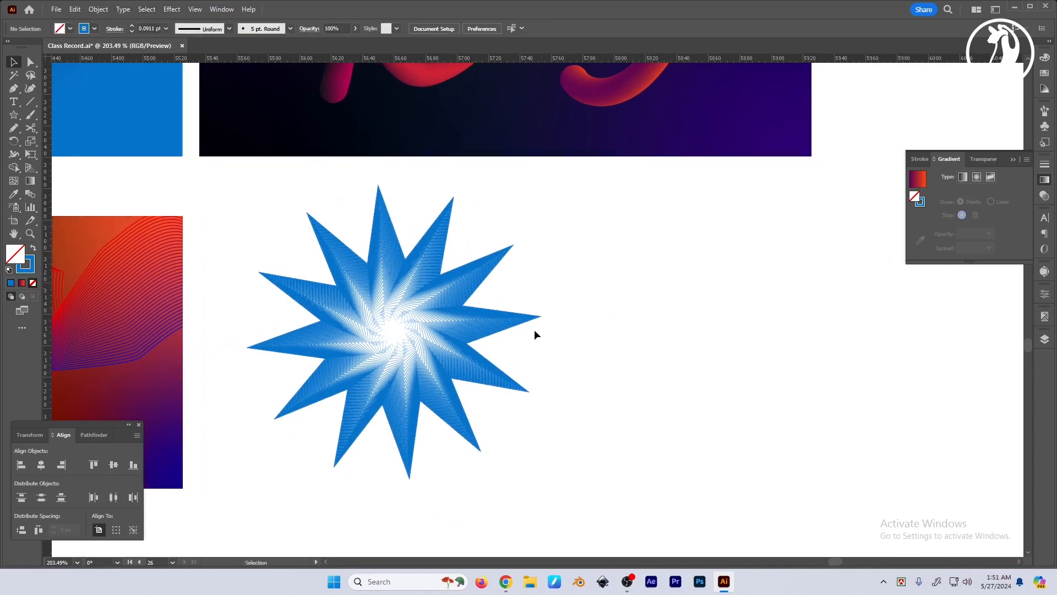
Step: Isolate the star blend and draw a curved Pen path inside it, from the empty area beside the star to its centre
{"action": "left_click", "coordinate": [425, 324]}
{"action": "double_click", "coordinate": [425, 324]}
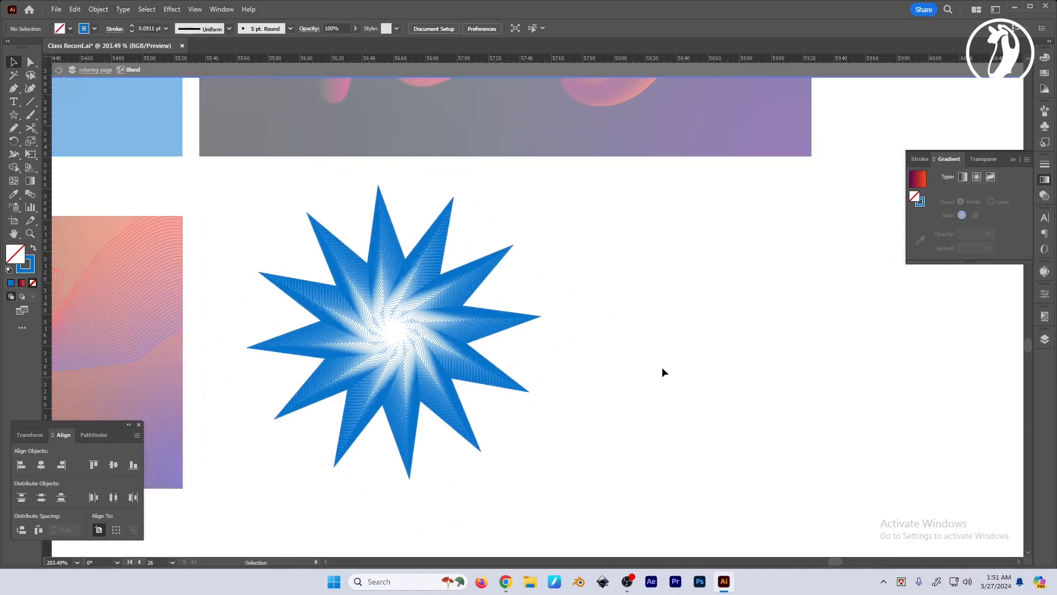
{"action": "key", "text": "p"}
{"action": "left_click", "coordinate": [684, 272]}
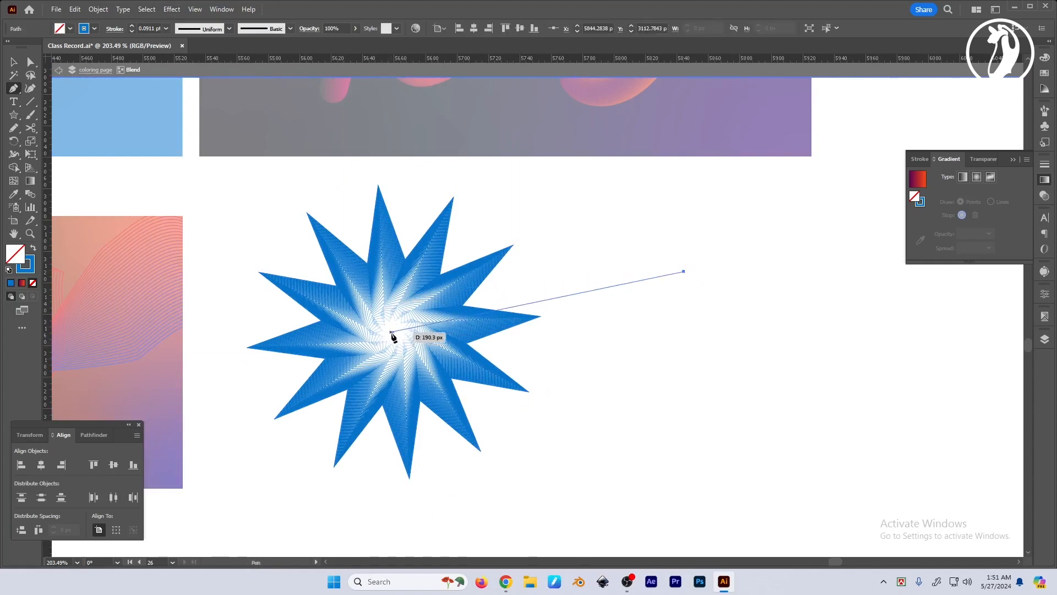
{"action": "left_click_drag", "start_coordinate": [394, 333], "coordinate": [251, 441]}
{"action": "key", "text": "v"}
{"action": "left_click", "coordinate": [801, 418]}
{"action": "key", "text": "space"}
{"action": "left_click_drag", "start_coordinate": [604, 403], "coordinate": [556, 424]}
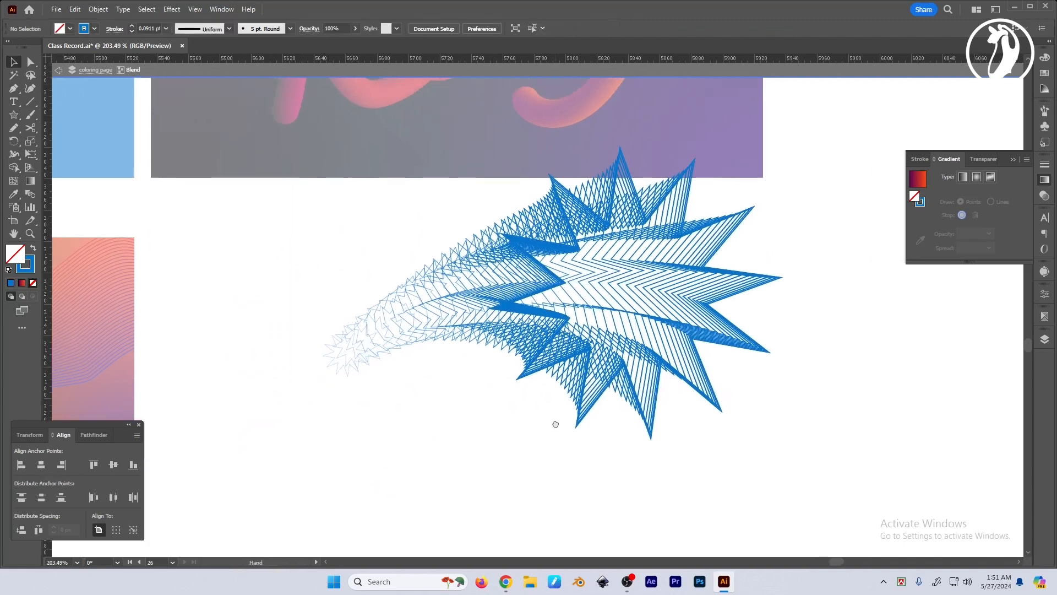
Step: Set the star blend's spacing to 190 specified steps and leave isolation mode
{"action": "left_click", "coordinate": [685, 248]}
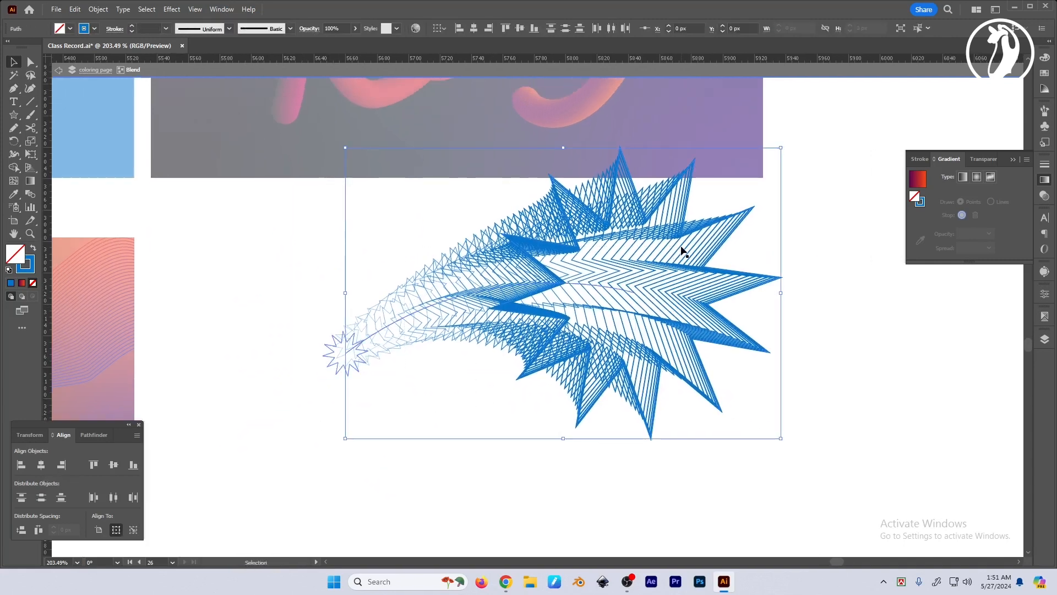
{"action": "left_click", "coordinate": [30, 195]}
{"action": "double_click", "coordinate": [30, 195]}
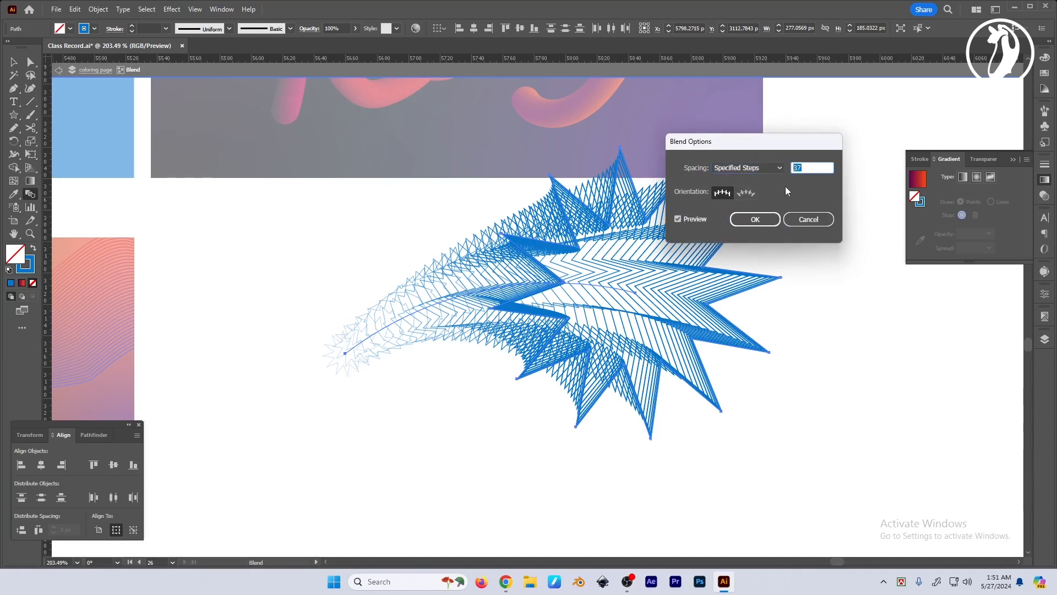
{"action": "key", "text": "shift+Up"}
{"action": "key", "text": "shift+Up"}
{"action": "key", "text": "shift+Up"}
{"action": "key", "text": "shift+Up"}
{"action": "key", "text": "shift+Up"}
{"action": "key", "text": "shift+Up"}
{"action": "key", "text": "shift+Up"}
{"action": "key", "text": "shift+Up"}
{"action": "key", "text": "shift+Up"}
{"action": "key", "text": "shift+Up"}
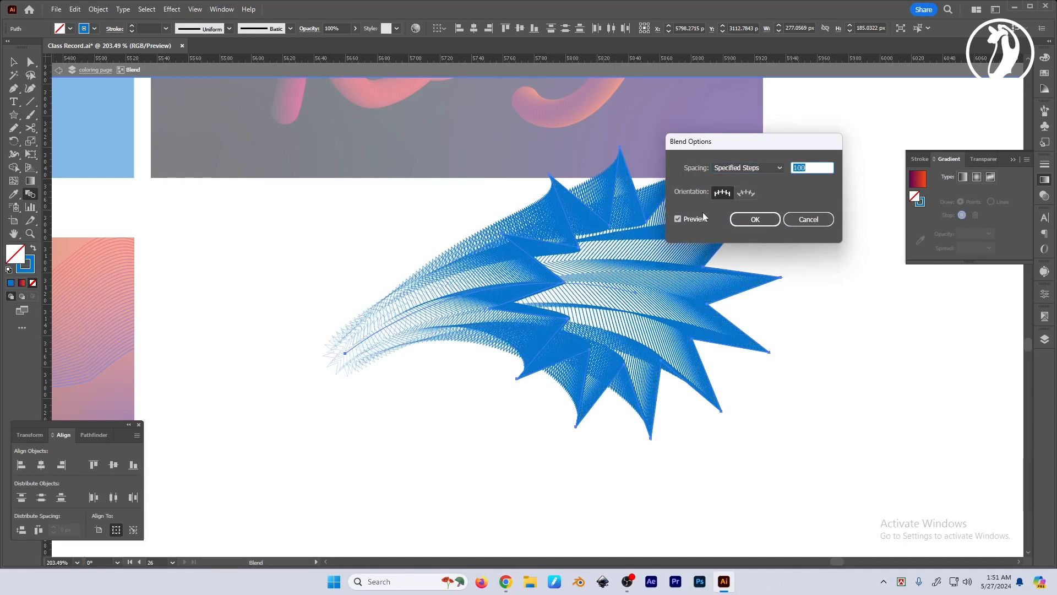
{"action": "key", "text": "shift+Up"}
{"action": "key", "text": "shift+Up"}
{"action": "key", "text": "shift+Up"}
{"action": "key", "text": "shift+Up"}
{"action": "key", "text": "shift+Up"}
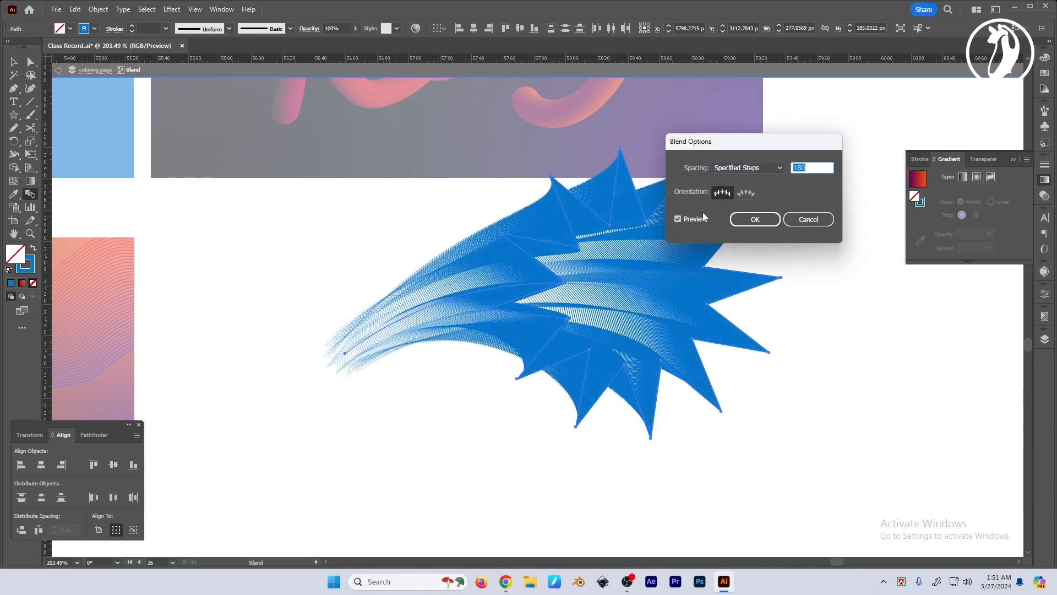
{"action": "key", "text": "shift+Up"}
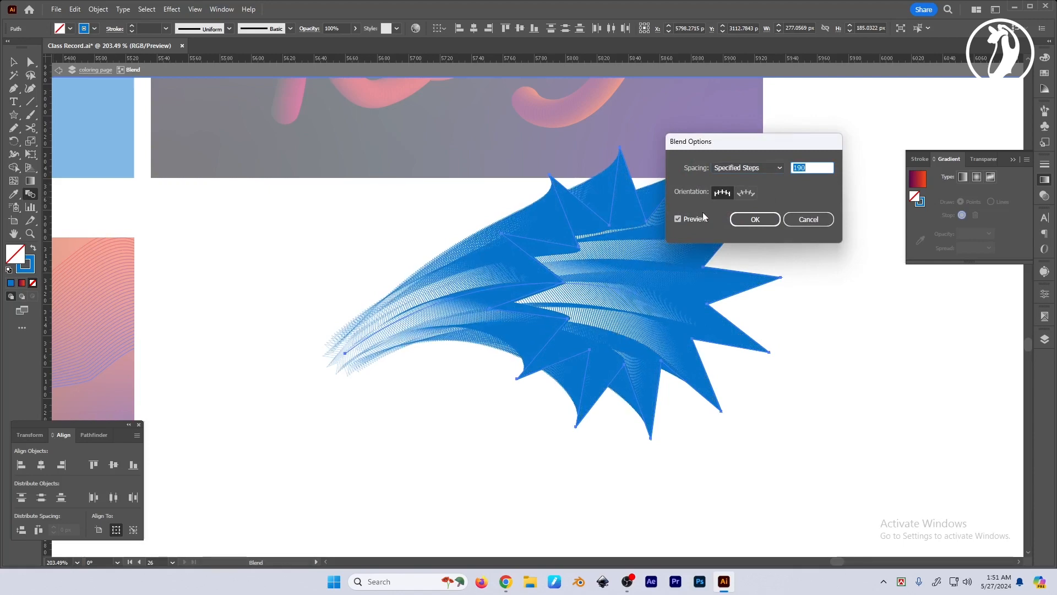
{"action": "key", "text": "Return"}
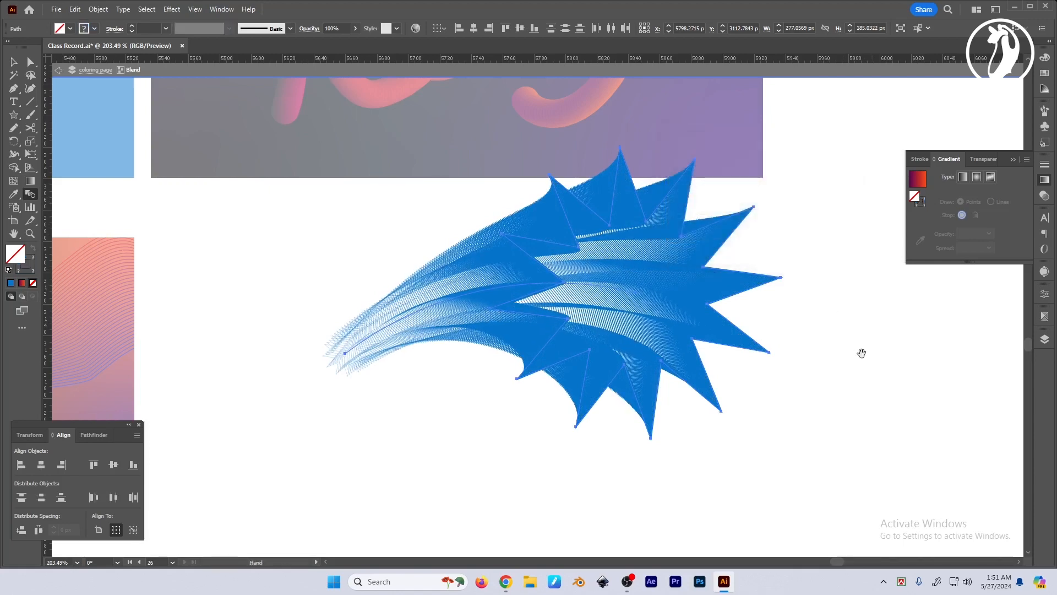
{"action": "key", "text": "Escape"}
Step: Move the star blend down and to the left, clear of the lettering artwork
{"action": "left_click_drag", "start_coordinate": [843, 356], "coordinate": [822, 364]}
{"action": "key", "text": "v"}
{"action": "left_click", "coordinate": [557, 299]}
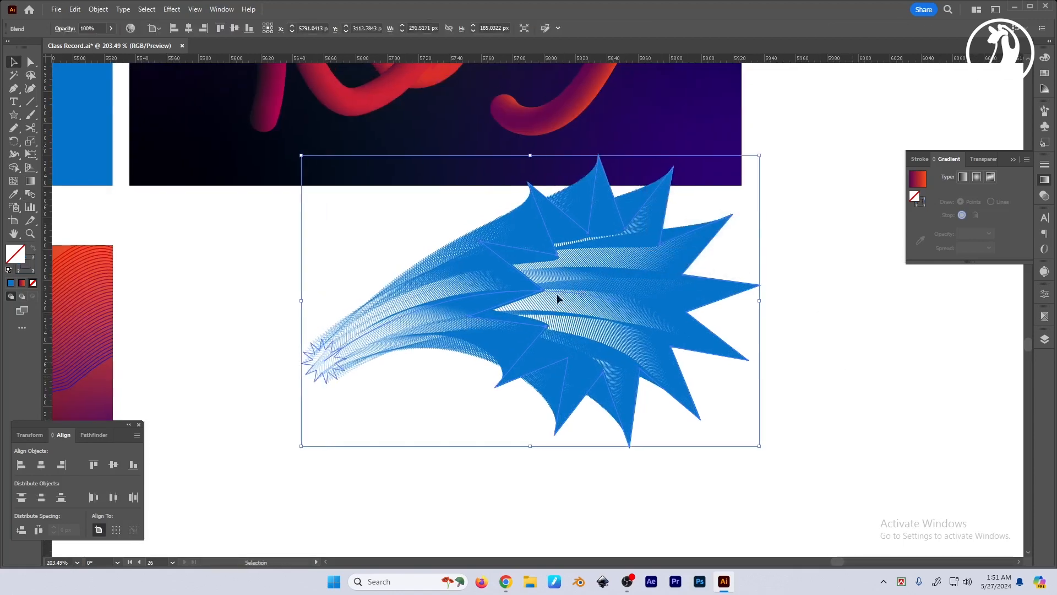
{"action": "left_click_drag", "start_coordinate": [557, 299], "coordinate": [494, 337]}
{"action": "left_click", "coordinate": [807, 342]}
Step: Recolour the stroke of the small star at the blend's tail to violet 5800FF
{"action": "key", "text": "a"}
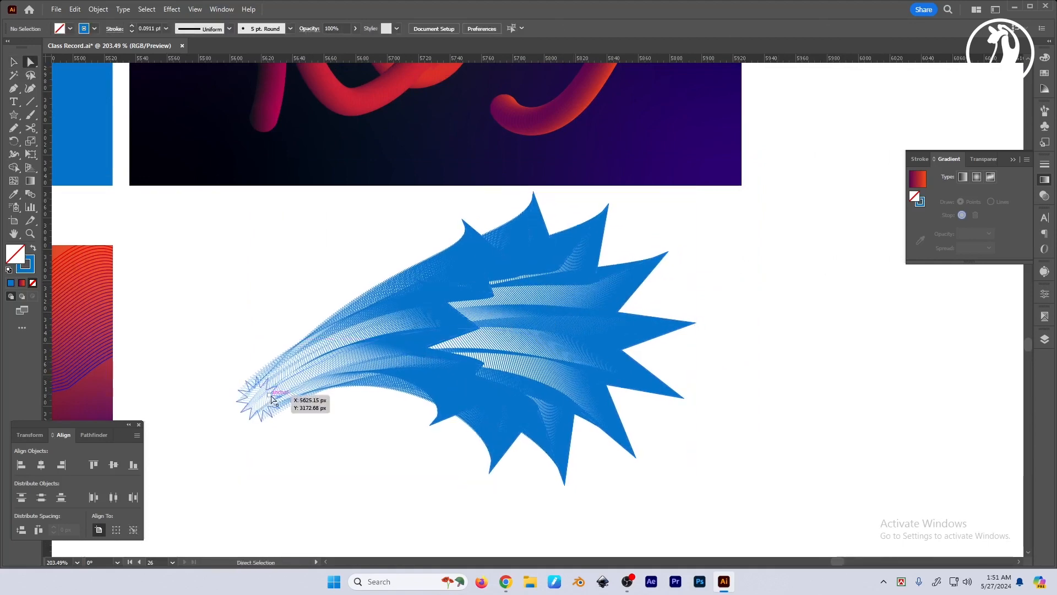
{"action": "left_click", "coordinate": [249, 389]}
{"action": "left_click", "coordinate": [1045, 59]}
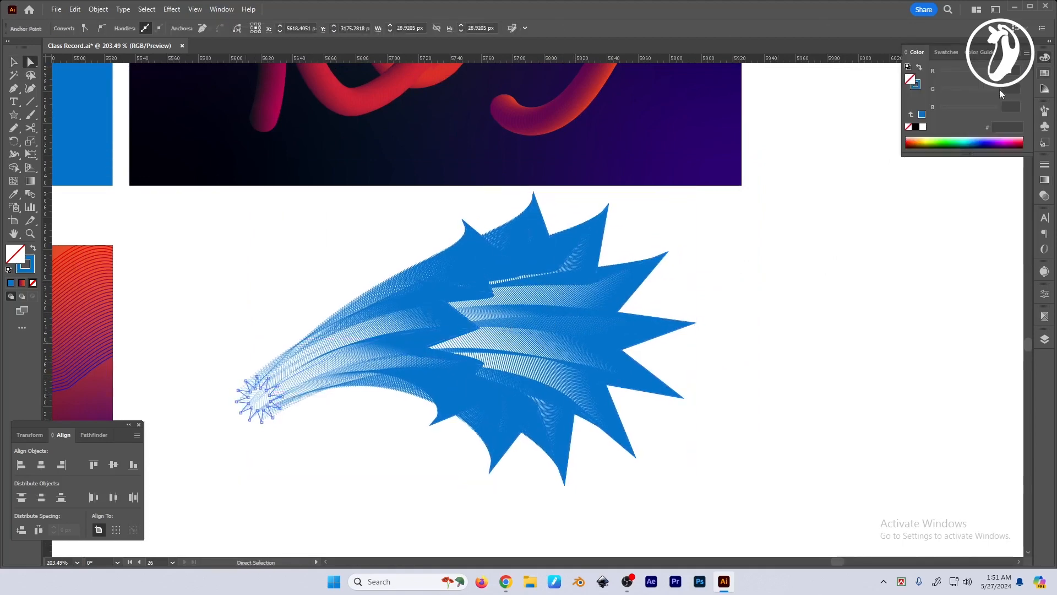
{"action": "left_click", "coordinate": [917, 84]}
{"action": "mouse_move", "coordinate": [965, 88]}
{"action": "left_mouse_down"}
{"action": "mouse_move", "coordinate": [942, 89]}
{"action": "mouse_move", "coordinate": [985, 71]}
{"action": "left_mouse_up"}
{"action": "left_click_drag", "start_coordinate": [987, 110], "coordinate": [997, 109]}
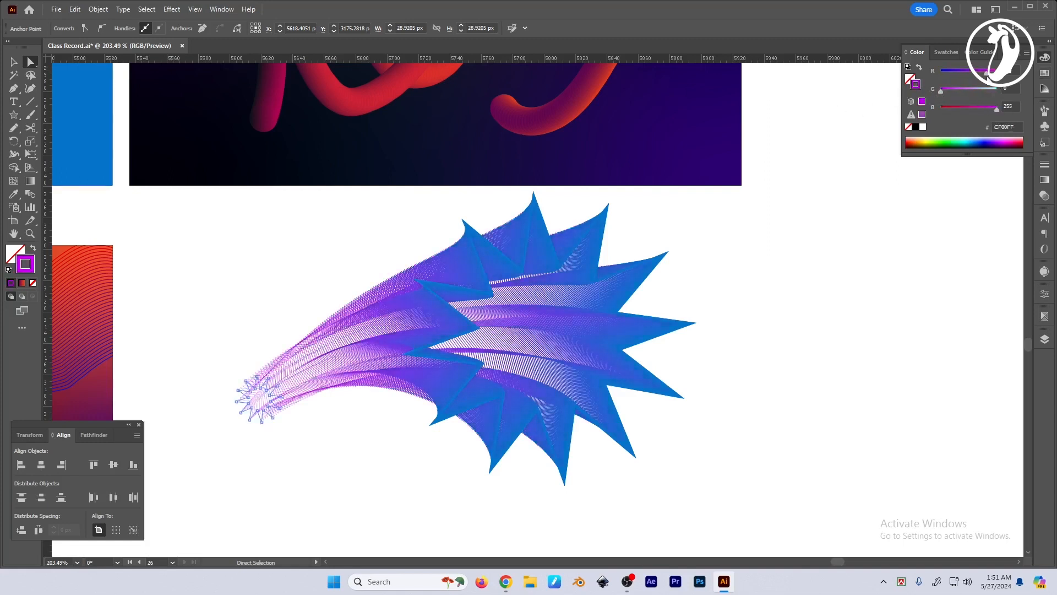
{"action": "left_click_drag", "start_coordinate": [986, 72], "coordinate": [964, 77]}
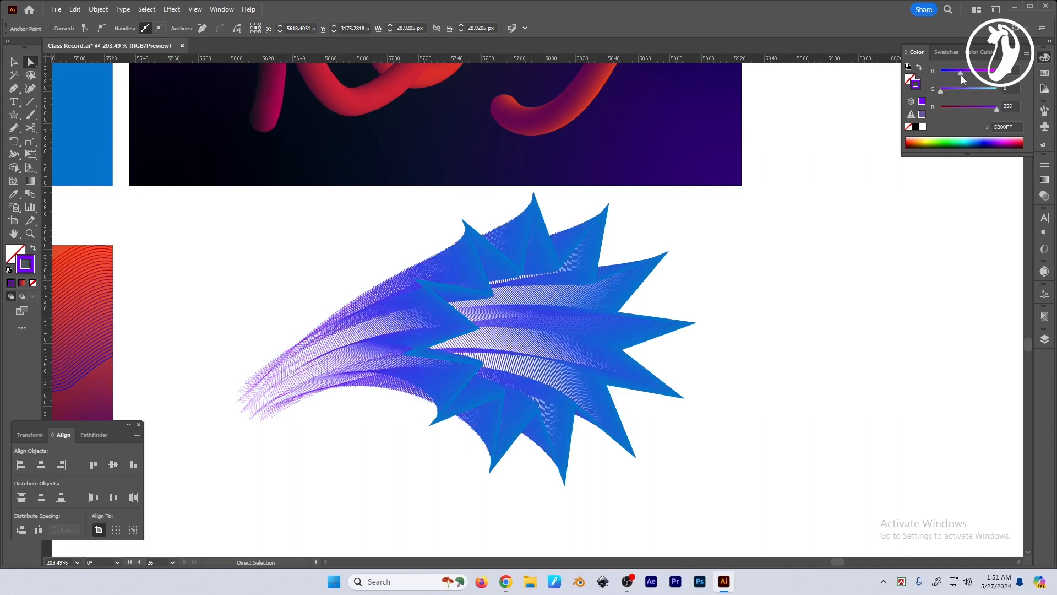
Step: Try stroke weights of 1 pt and 0.25 pt on the large outer star, ending at 0.5 pt
{"action": "left_click", "coordinate": [824, 331], "text": "ctrl"}
{"action": "left_click", "coordinate": [661, 330], "text": "ctrl"}
{"action": "left_click", "coordinate": [758, 363], "text": "ctrl"}
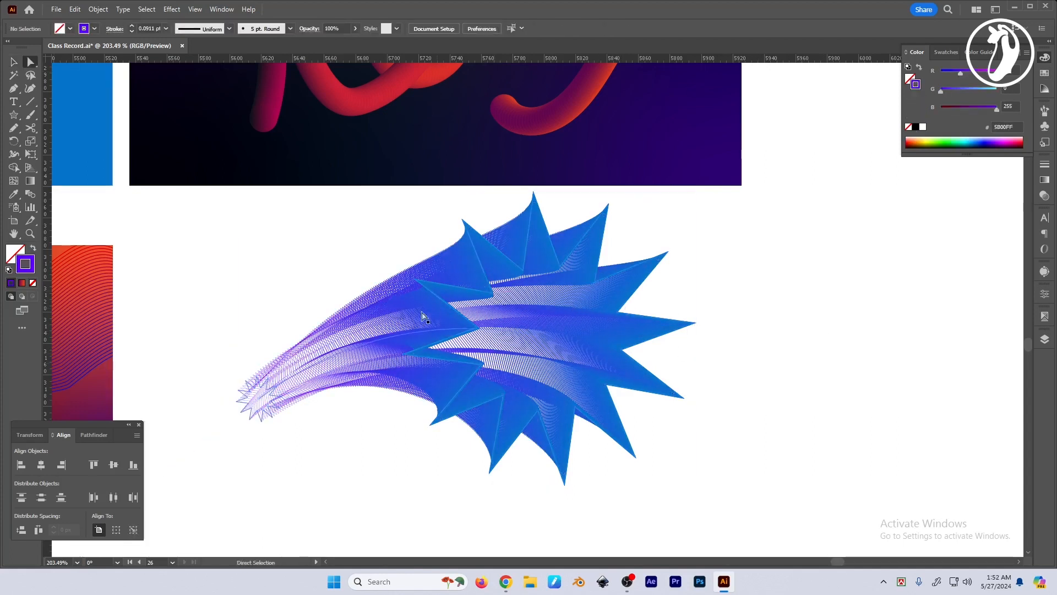
{"action": "left_click", "coordinate": [539, 335]}
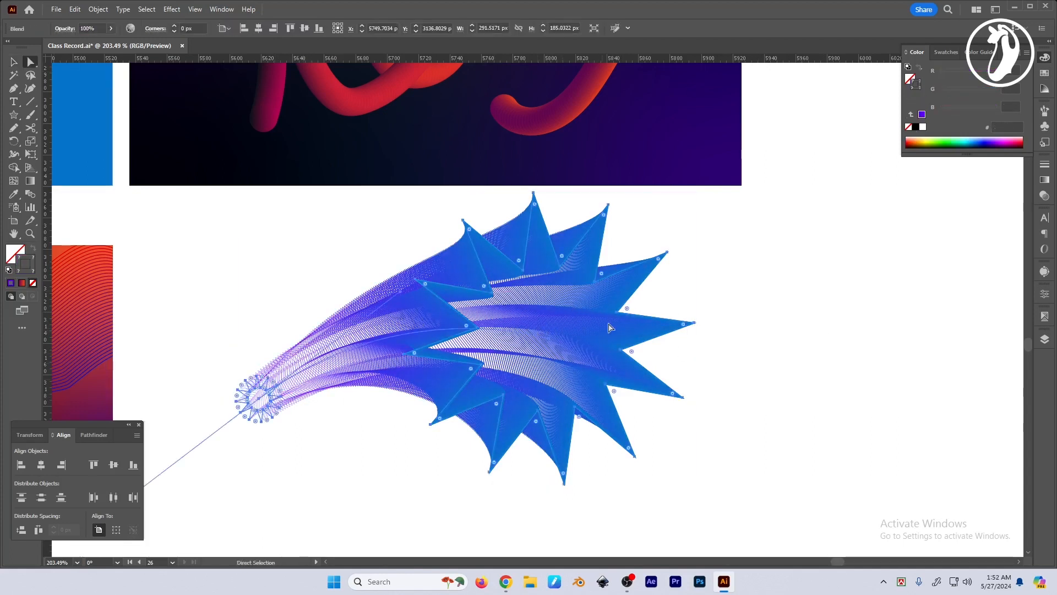
{"action": "left_click", "coordinate": [621, 246]}
{"action": "left_click", "coordinate": [605, 234]}
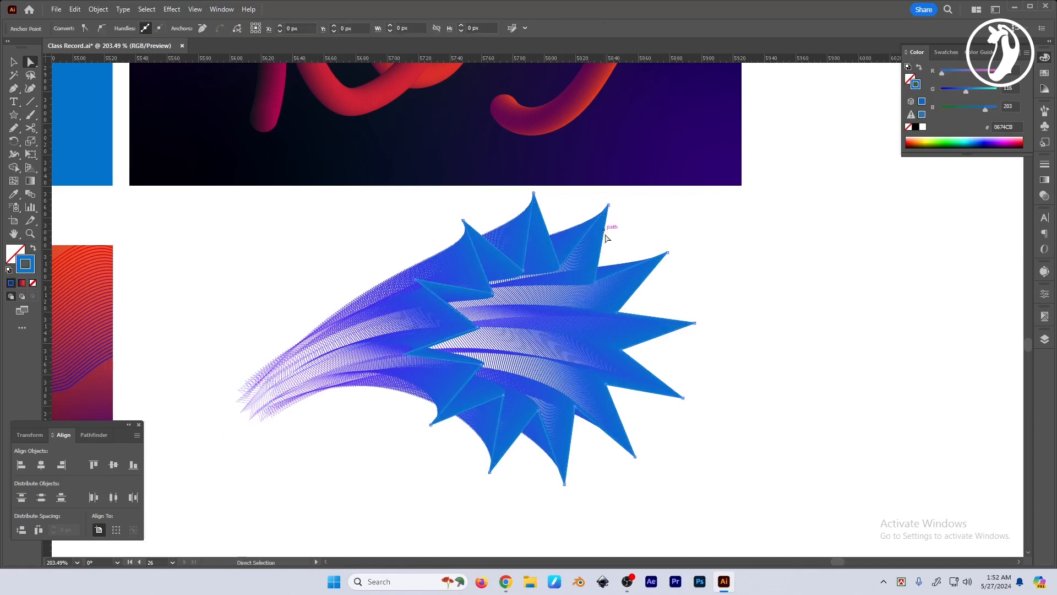
{"action": "left_click", "coordinate": [1044, 164]}
{"action": "key", "text": "Up"}
{"action": "key", "text": "Up"}
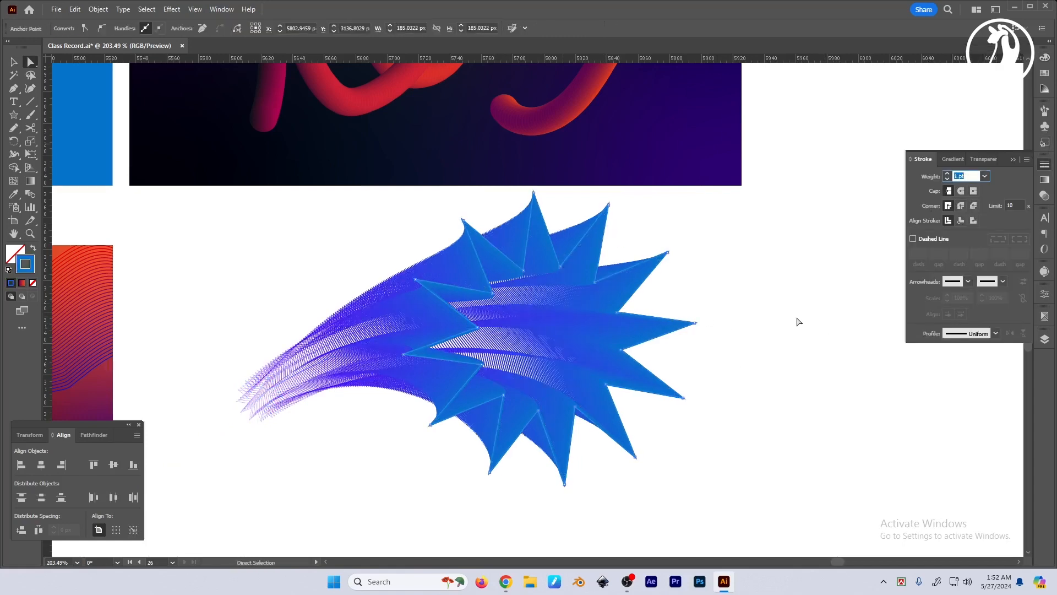
{"action": "key", "text": "Down"}
{"action": "key", "text": "Down"}
{"action": "key", "text": "Down"}
{"action": "key", "text": "Down"}
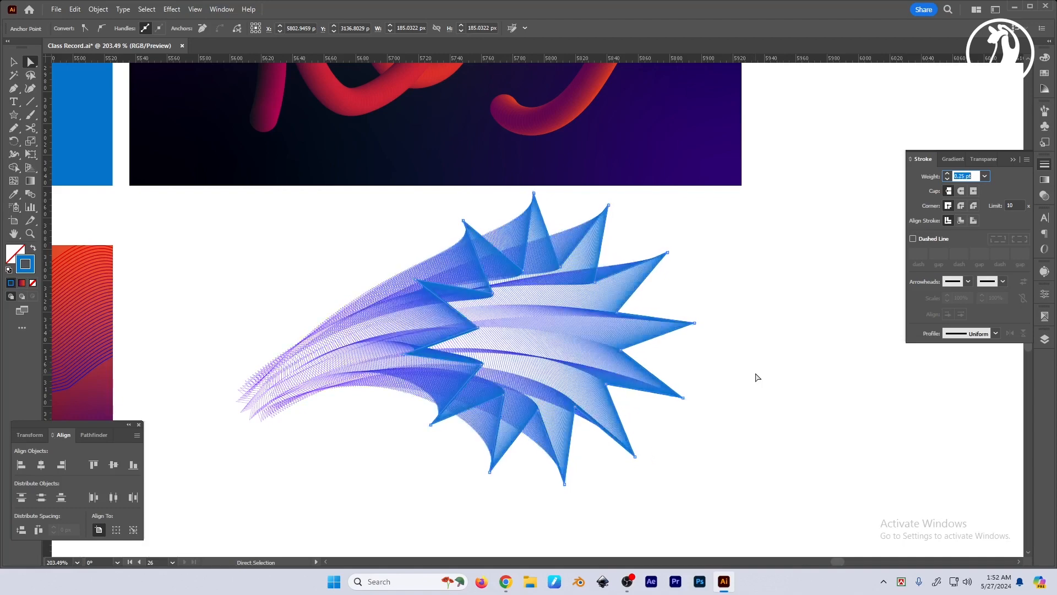
{"action": "left_click", "coordinate": [756, 376]}
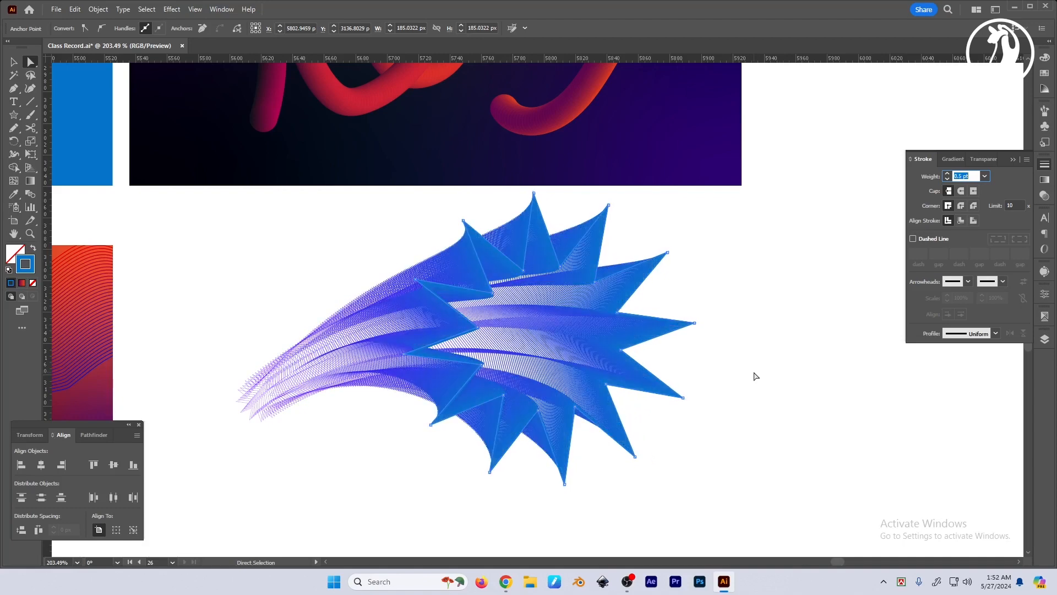
Step: Adjust the small tail star's stroke weight, trying 0.75 pt and 0.25 pt and settling on 0 pt
{"action": "left_click", "coordinate": [273, 396]}
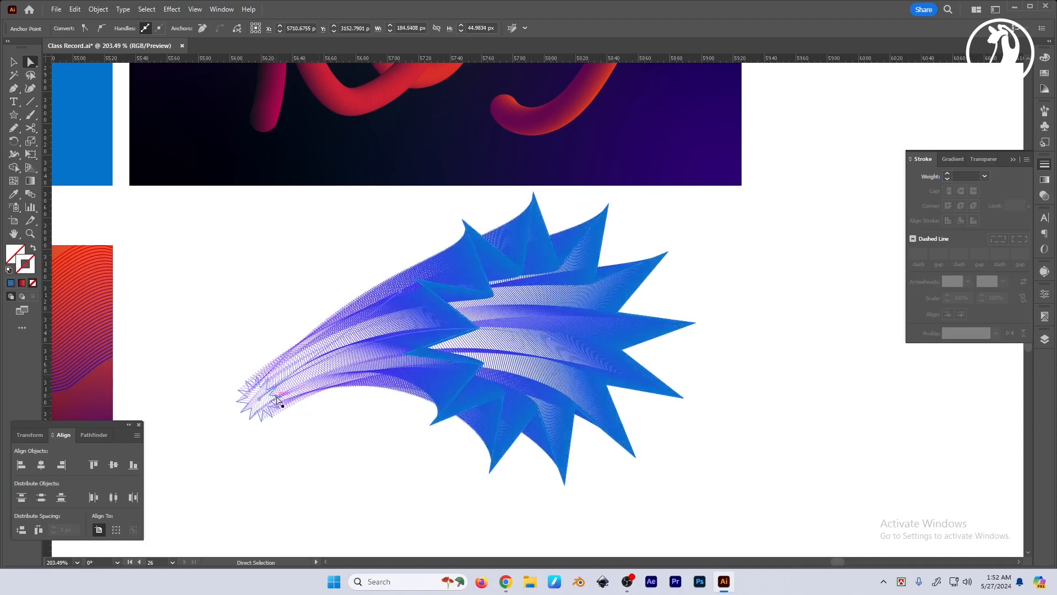
{"action": "left_click", "coordinate": [277, 399]}
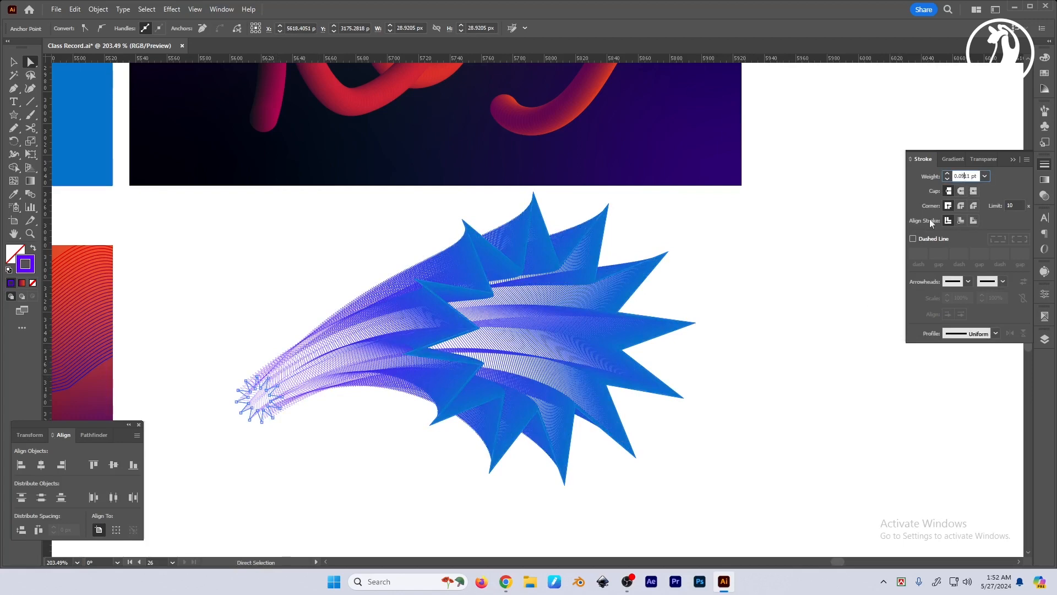
{"action": "key", "text": "Up"}
{"action": "key", "text": "Up"}
{"action": "key", "text": "Up"}
{"action": "key", "text": "Up"}
{"action": "key", "text": "Up"}
{"action": "key", "text": "Up"}
{"action": "key", "text": "Down"}
{"action": "key", "text": "Down"}
{"action": "key", "text": "Down"}
{"action": "key", "text": "Down"}
{"action": "key", "text": "Down"}
{"action": "key", "text": "Down"}
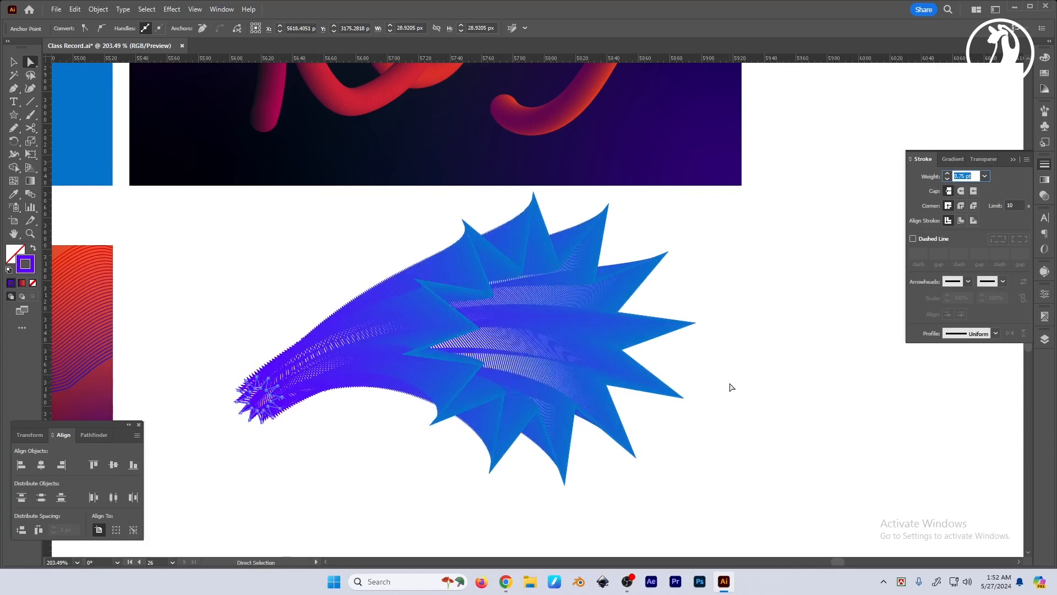
{"action": "key", "text": "Up"}
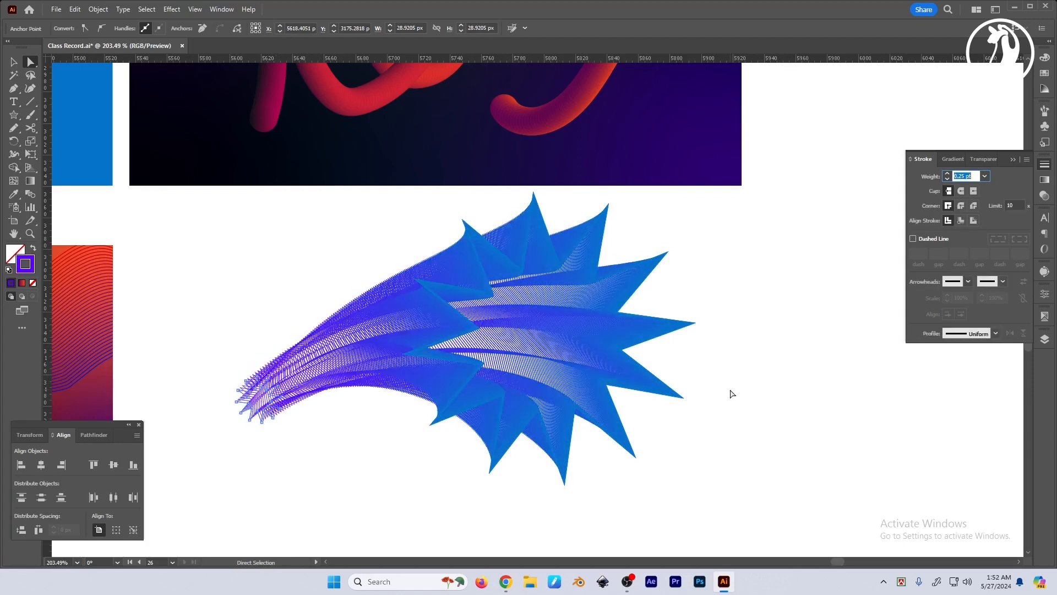
{"action": "key", "text": "Down"}
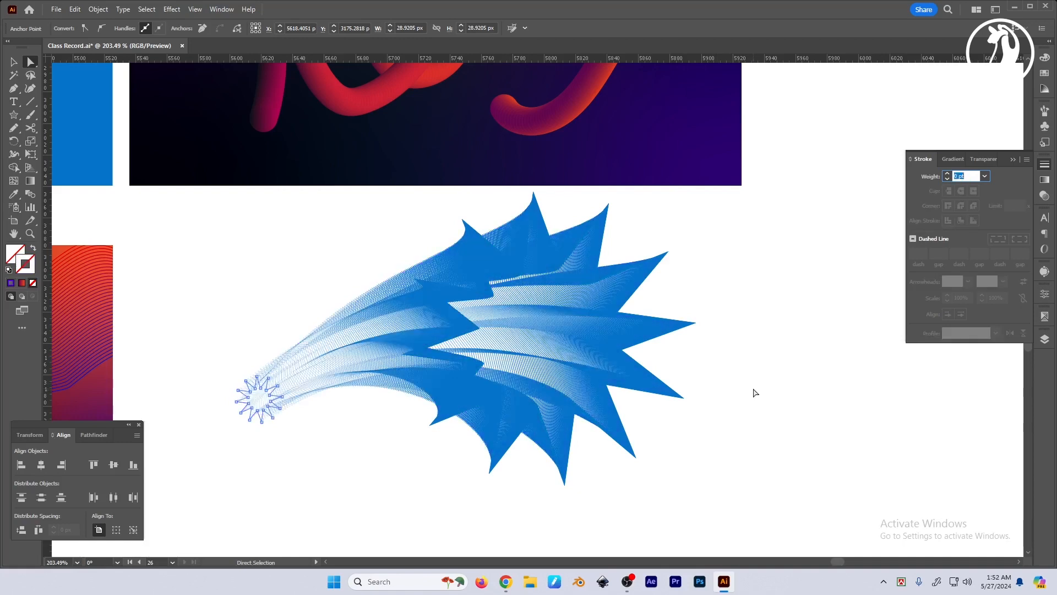
{"action": "key", "text": "Up"}
{"action": "key", "text": "Down"}
{"action": "key", "text": "ctrl+z"}
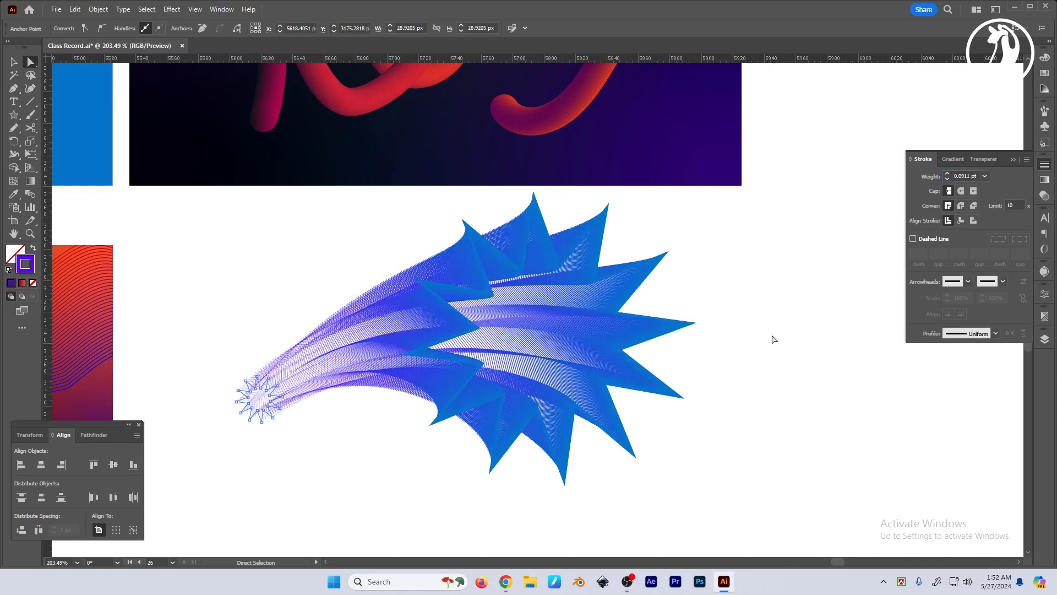
{"action": "left_click", "coordinate": [757, 385]}
{"action": "key", "text": "v"}
{"action": "key", "text": "ctrl+z"}
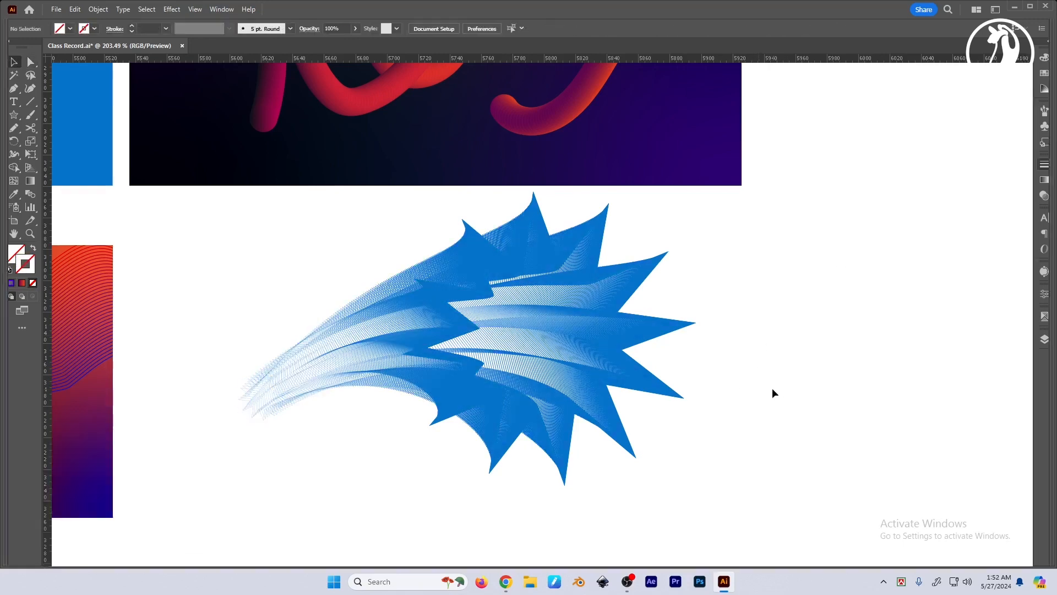
Step: Apply the purple-to-orange linear gradient to the stroke of the large outer star
{"action": "key", "text": "Tab"}
{"action": "left_click_drag", "start_coordinate": [694, 353], "coordinate": [808, 356]}
{"action": "left_click_drag", "start_coordinate": [743, 372], "coordinate": [633, 357]}
{"action": "key", "text": "a"}
{"action": "left_click", "coordinate": [641, 262]}
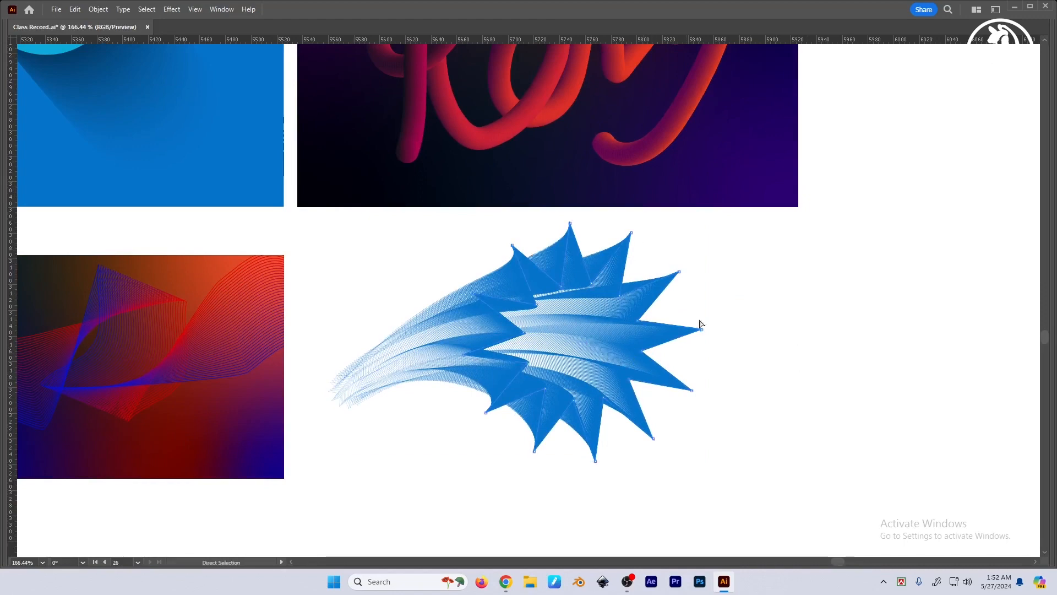
{"action": "key", "text": "period"}
{"action": "left_click_drag", "start_coordinate": [773, 379], "coordinate": [755, 384]}
Step: Nudge the star blend slightly downward beneath the lettering artwork and deselect it
{"action": "key", "text": "v"}
{"action": "left_click", "coordinate": [526, 345]}
{"action": "left_click_drag", "start_coordinate": [548, 363], "coordinate": [544, 372]}
{"action": "left_click_drag", "start_coordinate": [611, 333], "coordinate": [537, 334]}
{"action": "left_click_drag", "start_coordinate": [759, 365], "coordinate": [610, 442]}
{"action": "left_click", "coordinate": [663, 405]}
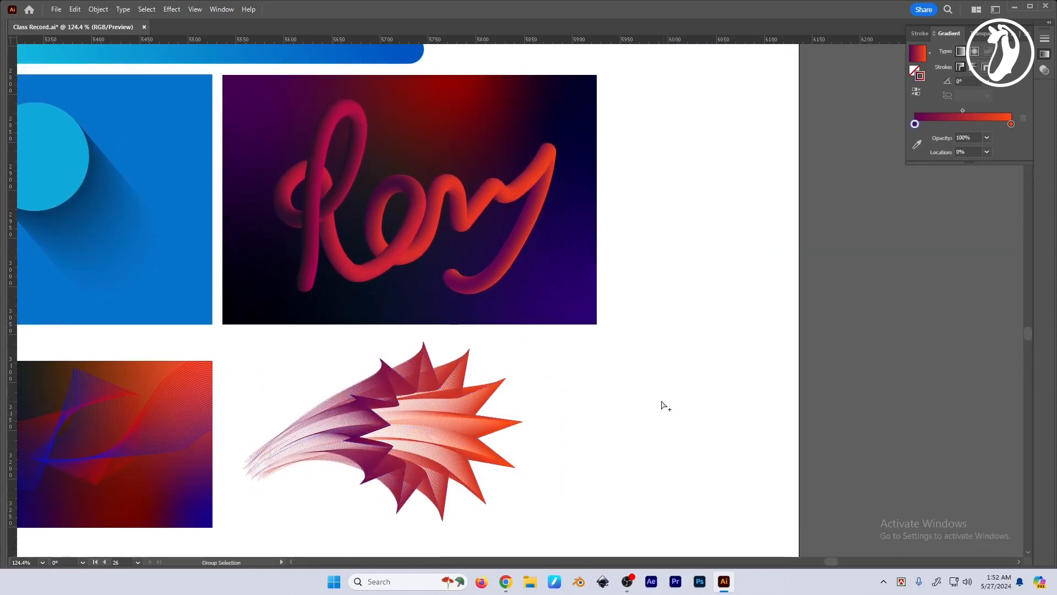
{"action": "key", "text": "ctrl+minus"}
{"action": "key", "text": "ctrl+minus"}
{"action": "left_click_drag", "start_coordinate": [633, 380], "coordinate": [615, 344]}
{"action": "key", "text": "Tab"}
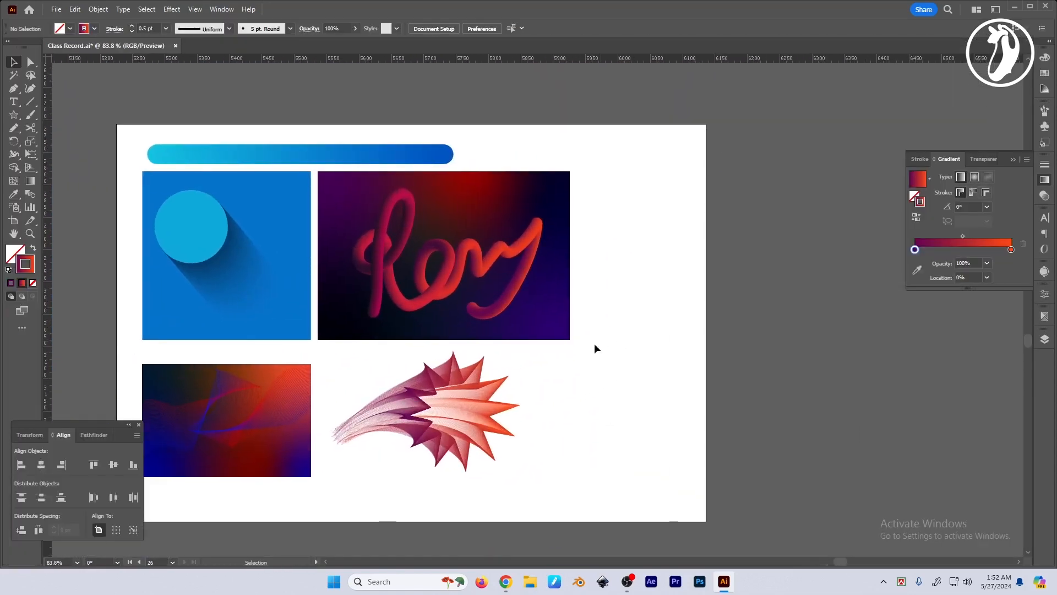
{"action": "left_click", "coordinate": [11, 117]}
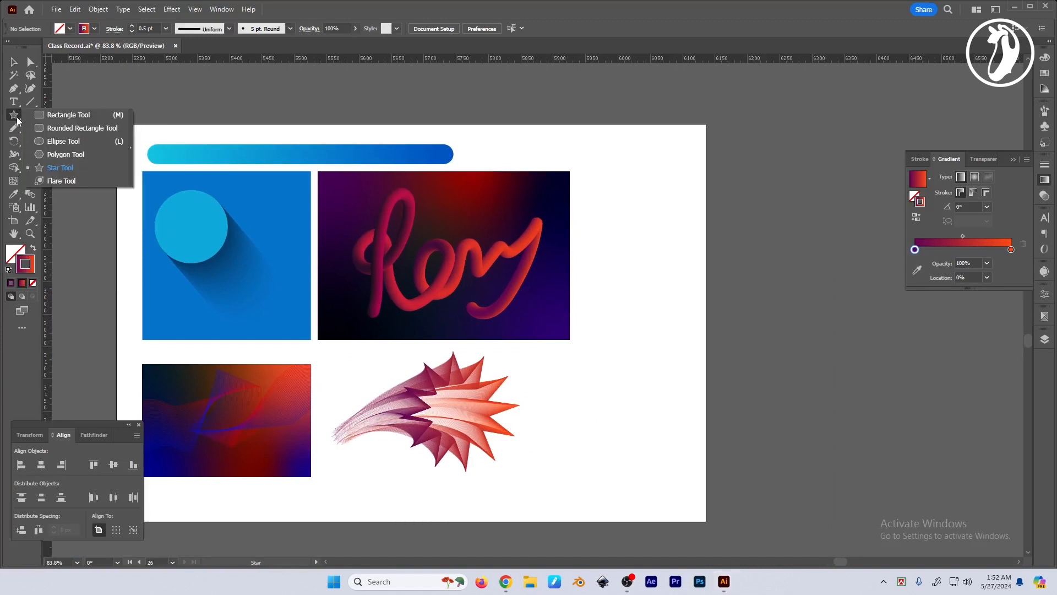
{"action": "left_click", "coordinate": [72, 115]}
{"action": "left_click_drag", "start_coordinate": [574, 414], "coordinate": [604, 413]}
{"action": "key", "text": "v"}
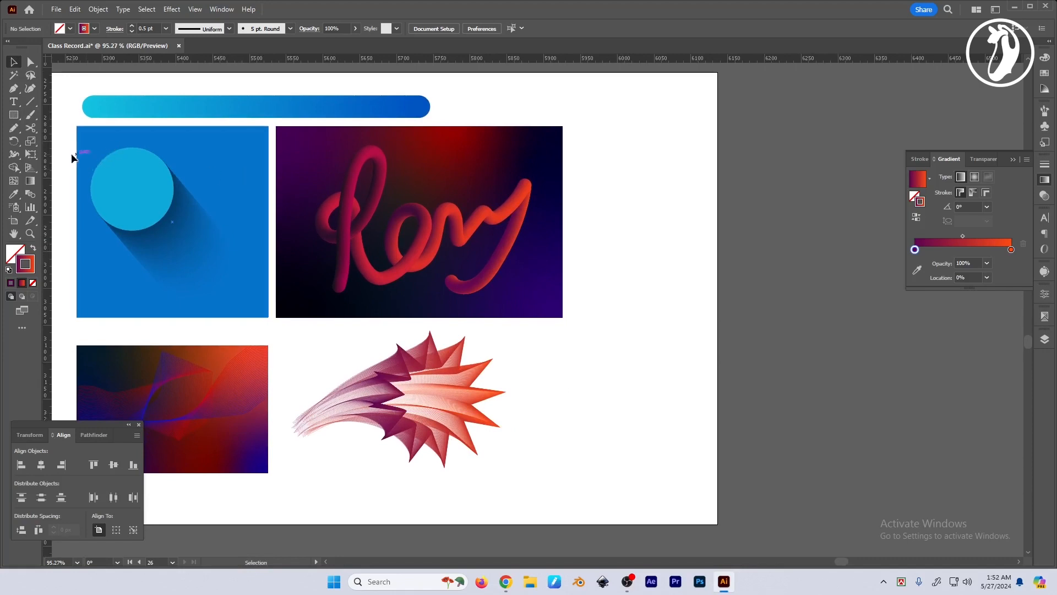
{"action": "left_click_drag", "start_coordinate": [71, 158], "coordinate": [112, 177]}
{"action": "left_click_drag", "start_coordinate": [181, 205], "coordinate": [496, 262]}
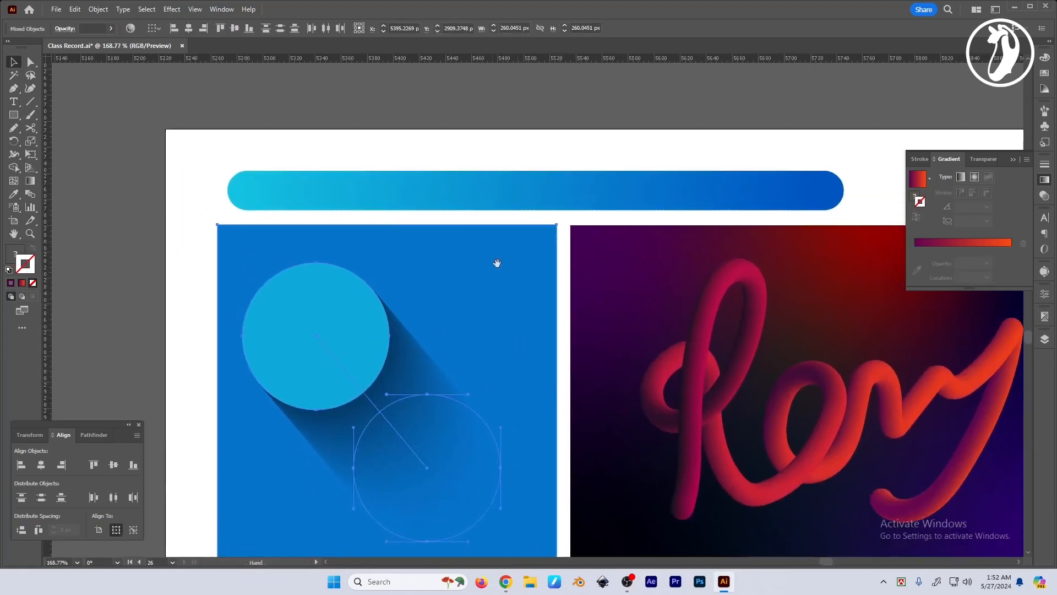
{"action": "key", "text": "ctrl+shift+a"}
Step: Add the text "Golokapati" as point text near the upper right of the blue square, above the circle's long shadow
{"action": "left_click_drag", "start_coordinate": [457, 293], "coordinate": [499, 319]}
{"action": "left_click_drag", "start_coordinate": [529, 153], "coordinate": [521, 152]}
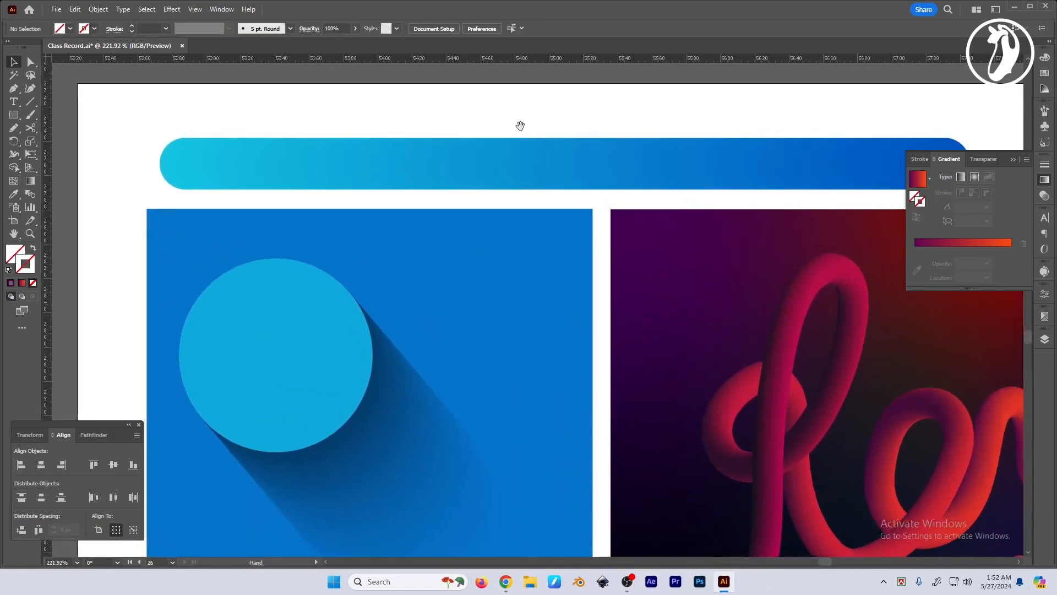
{"action": "left_click", "coordinate": [13, 101]}
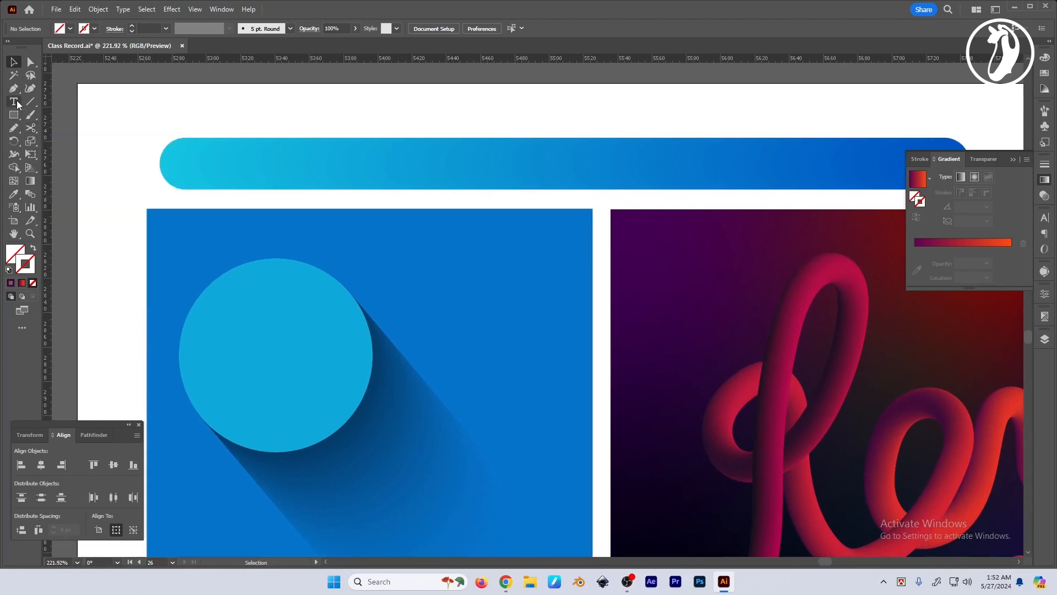
{"action": "left_click", "coordinate": [425, 254]}
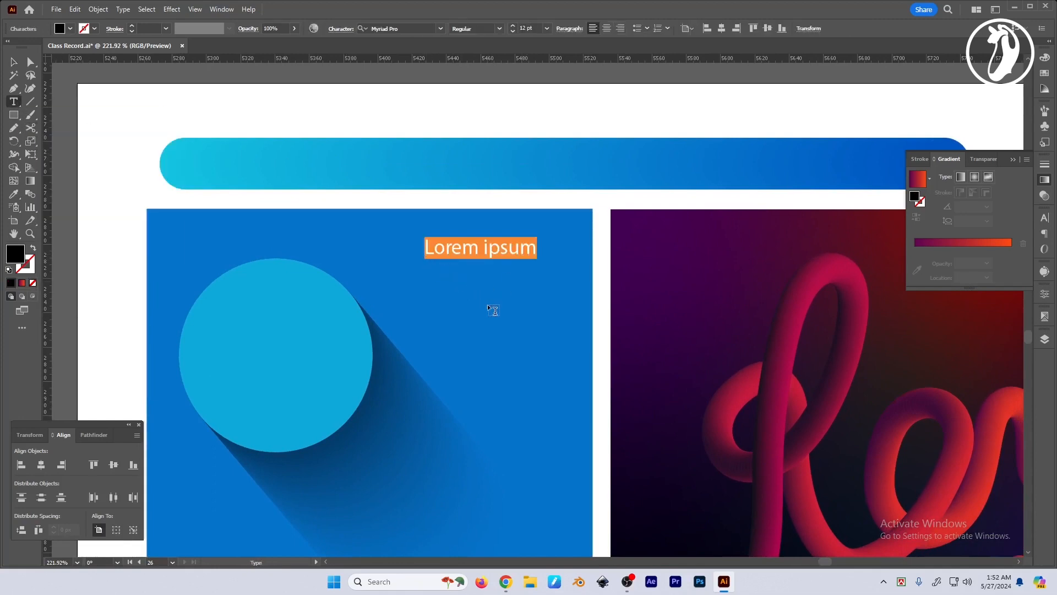
{"action": "type", "text": "Golo"}
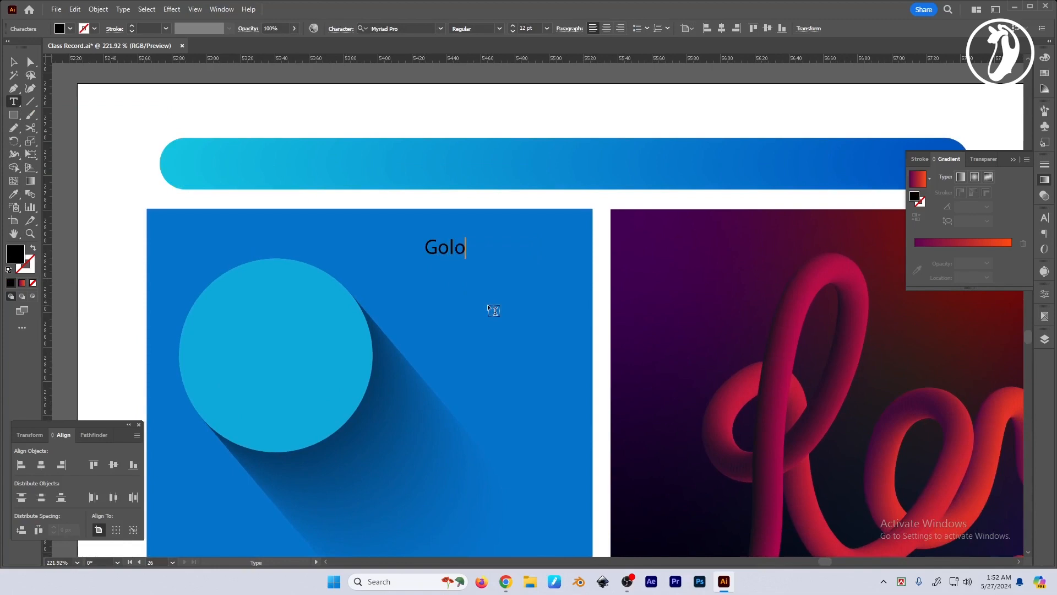
{"action": "type", "text": "akapti"}
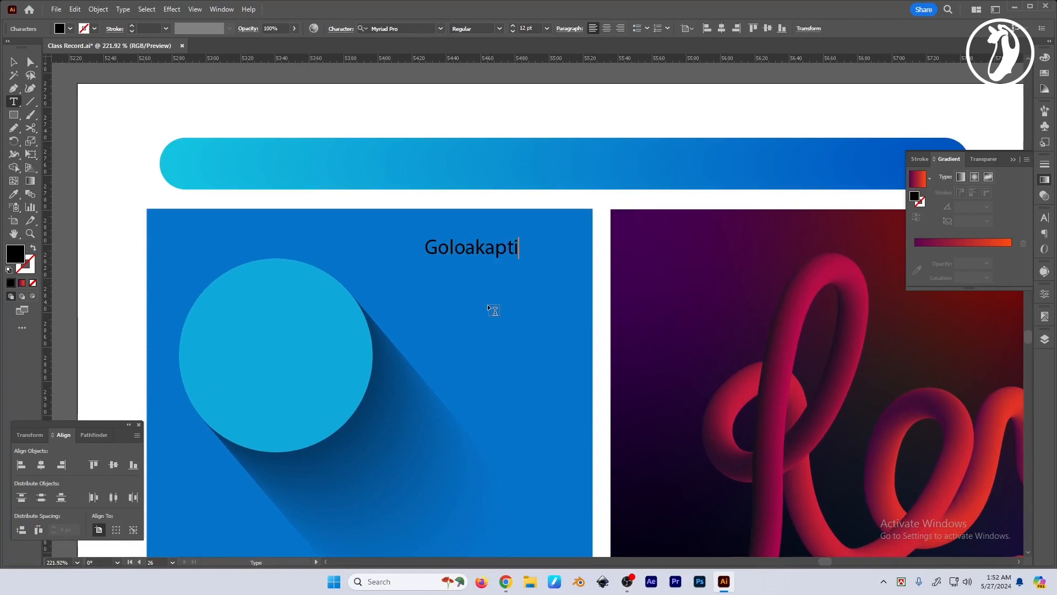
{"action": "key", "text": "BackSpace"}
{"action": "key", "text": "BackSpace"}
{"action": "key", "text": "BackSpace"}
{"action": "key", "text": "BackSpace"}
{"action": "key", "text": "BackSpace"}
{"action": "key", "text": "BackSpace"}
{"action": "type", "text": "kapati"}
{"action": "key", "text": "Escape"}
Step: Convert the text on the blue square to uppercase and set its font to Arial Bold
{"action": "key", "text": "alt+t"}
{"action": "key", "text": "c"}
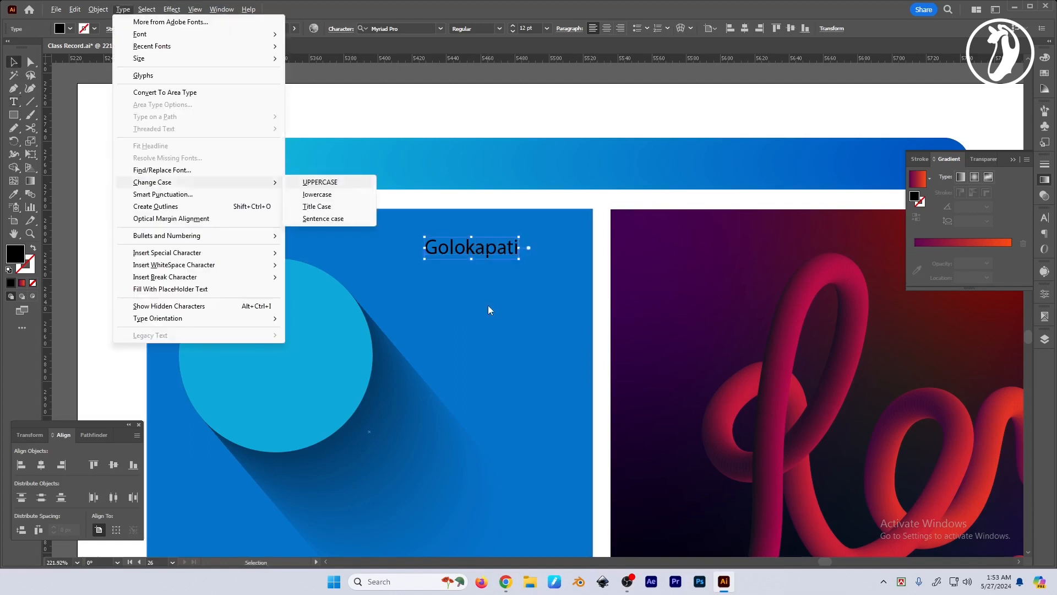
{"action": "key", "text": "u"}
{"action": "left_click", "coordinate": [417, 30]}
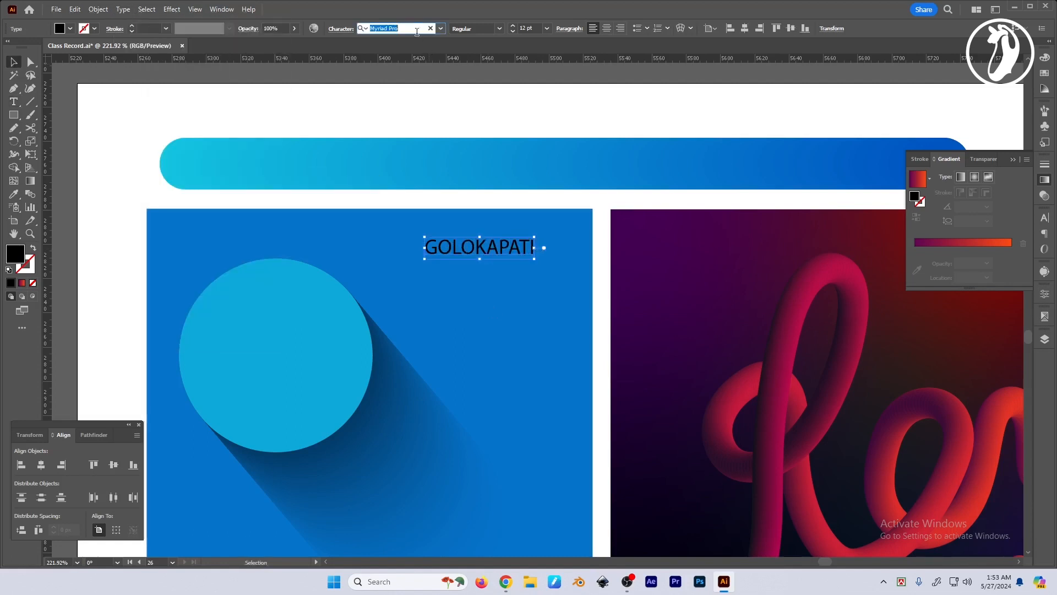
{"action": "type", "text": "ari"}
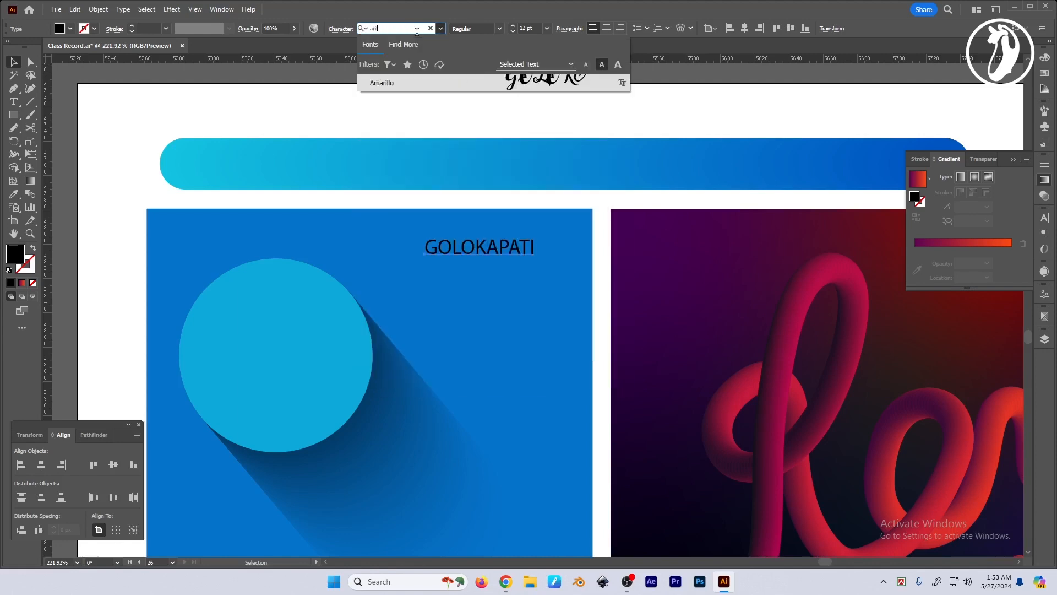
{"action": "key", "text": "Down"}
{"action": "key", "text": "Down"}
{"action": "key", "text": "Down"}
{"action": "key", "text": "Return"}
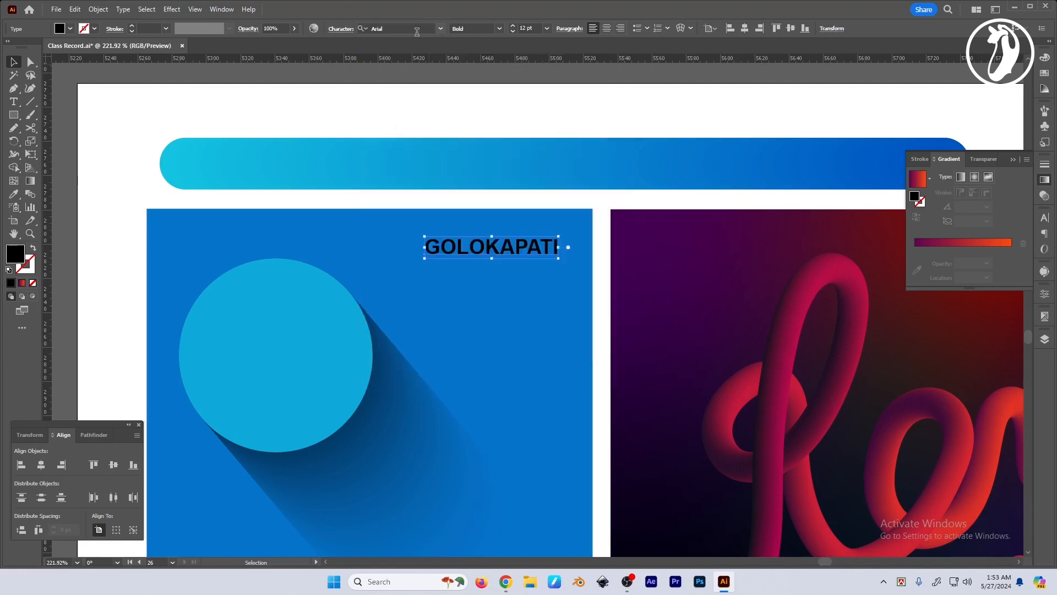
Step: Enlarge the GOLOKAPATI text proportionally to about 14.4 pt and nudge it slightly left
{"action": "key", "text": "ctrl+space"}
{"action": "left_click", "coordinate": [516, 249], "text": "ctrl"}
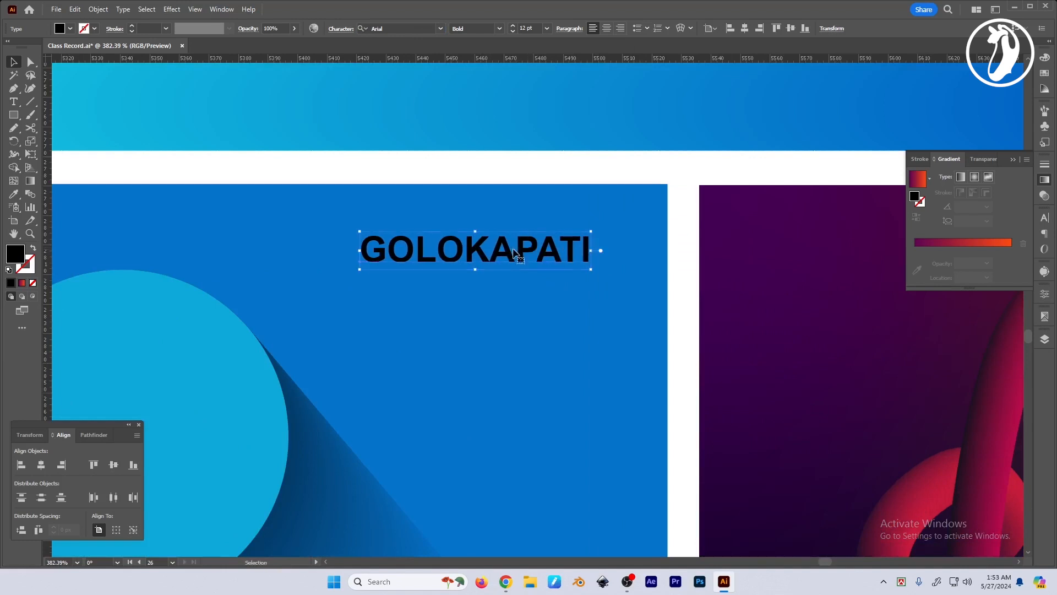
{"action": "mouse_move", "coordinate": [590, 258]}
{"action": "left_mouse_down"}
{"action": "mouse_move", "coordinate": [631, 259]}
{"action": "mouse_move", "coordinate": [610, 258]}
{"action": "left_mouse_up"}
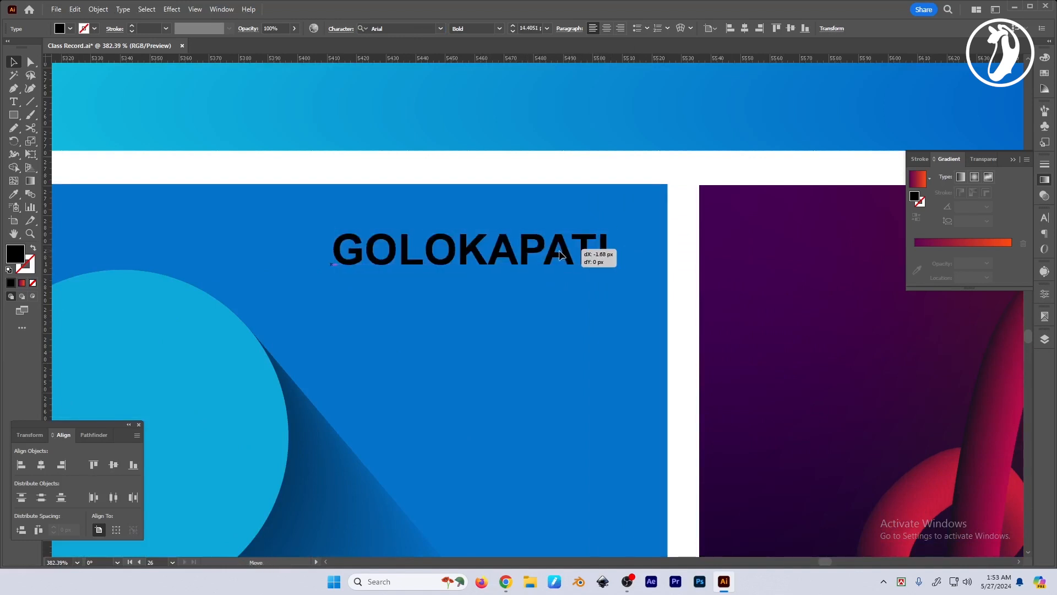
Step: Sample the circle's light blue as the fill of the GOLOKAPATI text and deselect it
{"action": "key", "text": "i"}
{"action": "left_click", "coordinate": [201, 319]}
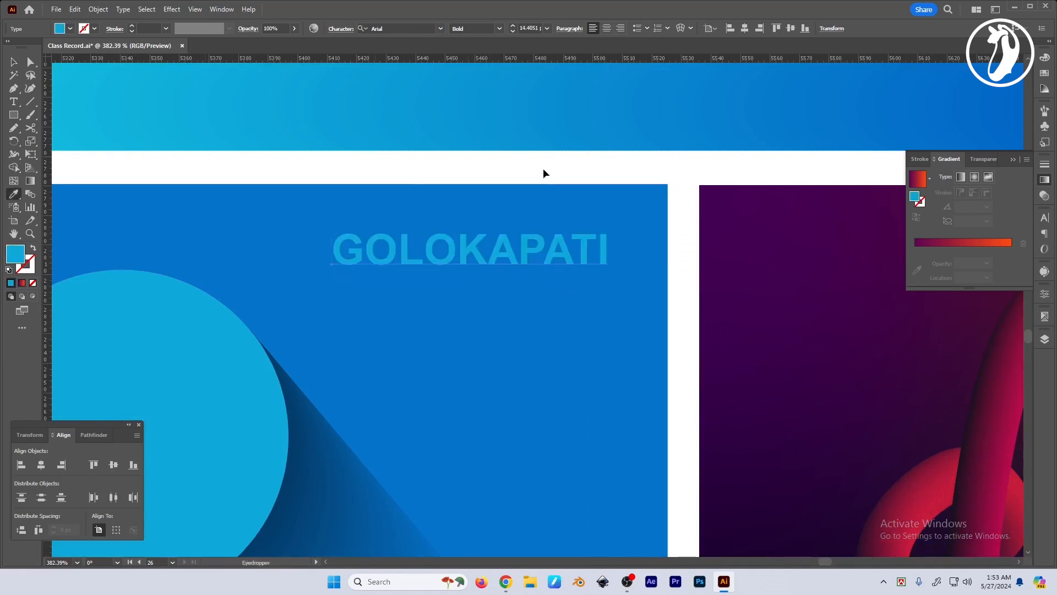
{"action": "key", "text": "v"}
{"action": "left_click", "coordinate": [613, 175]}
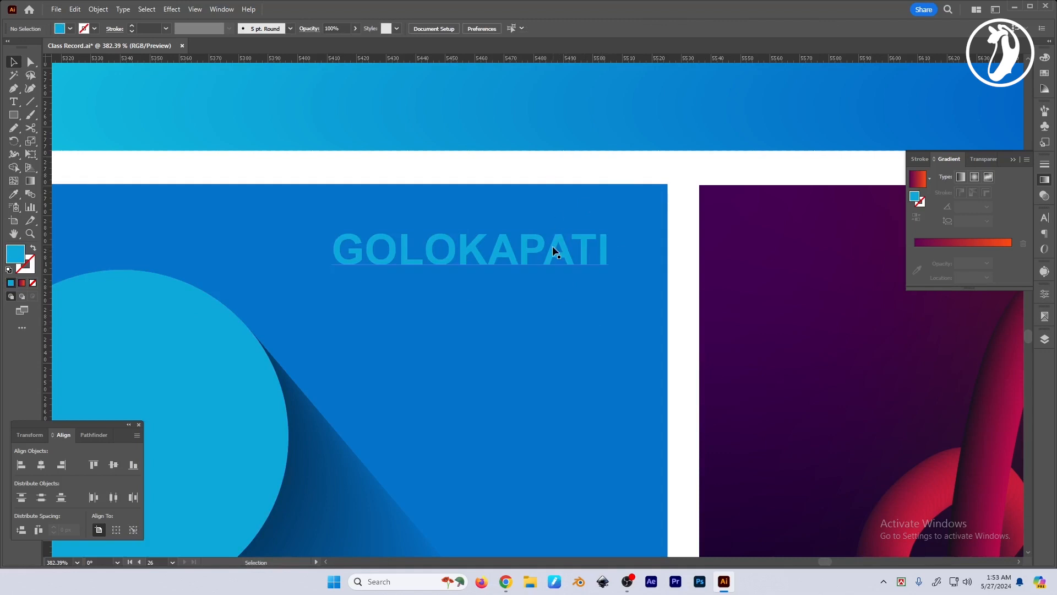
Step: Reselect the GOLOKAPATI text and set its fill to black
{"action": "left_click", "coordinate": [553, 245]}
{"action": "scroll", "coordinate": [553, 246], "scroll_direction": "up", "scroll_amount": 2, "text": "alt"}
{"action": "key", "text": "a"}
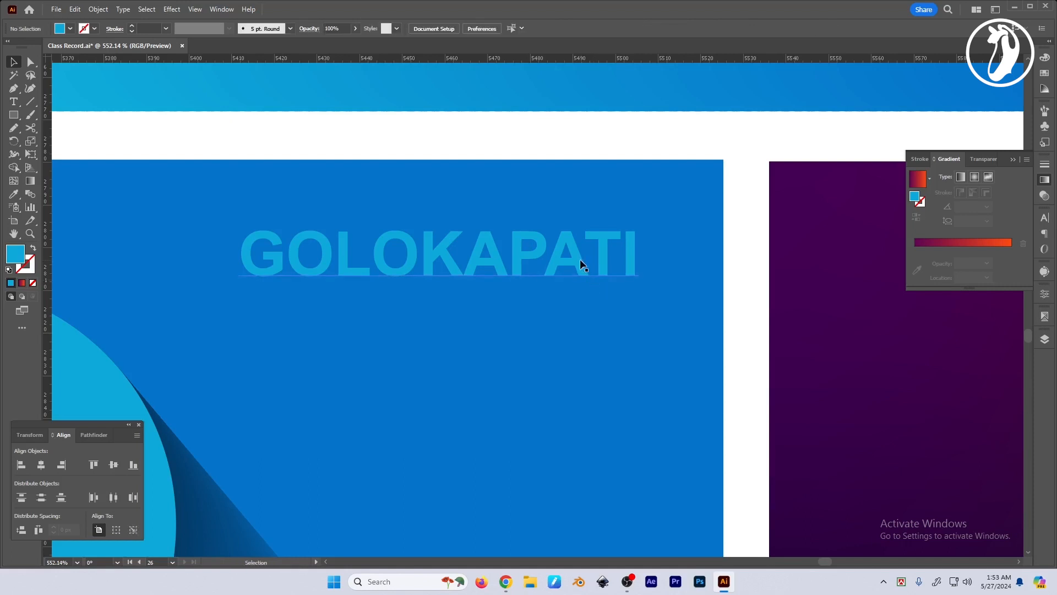
{"action": "key", "text": "v"}
{"action": "left_click", "coordinate": [1045, 57]}
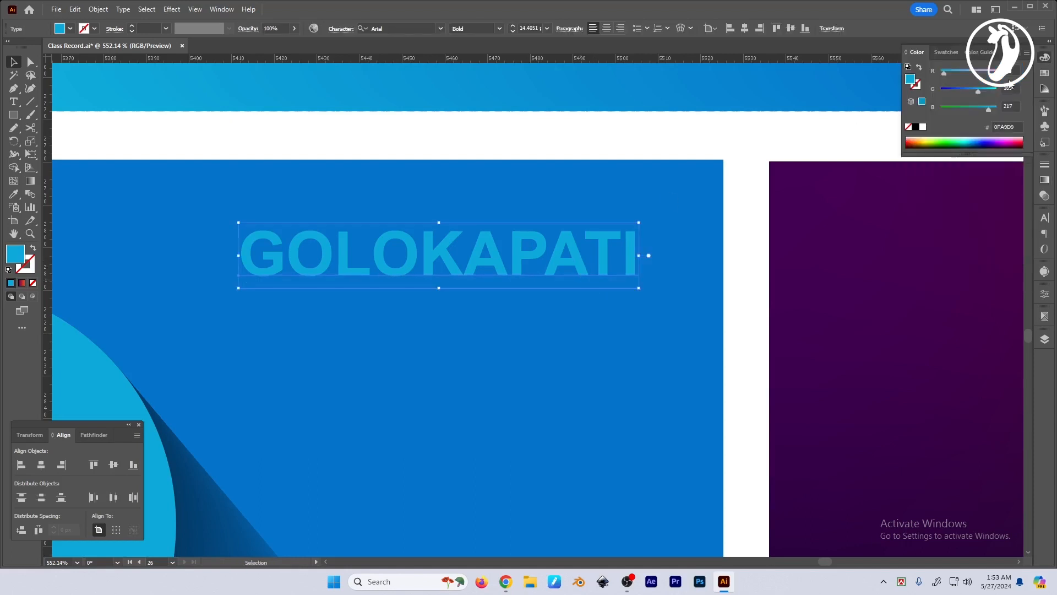
{"action": "left_click", "coordinate": [916, 126]}
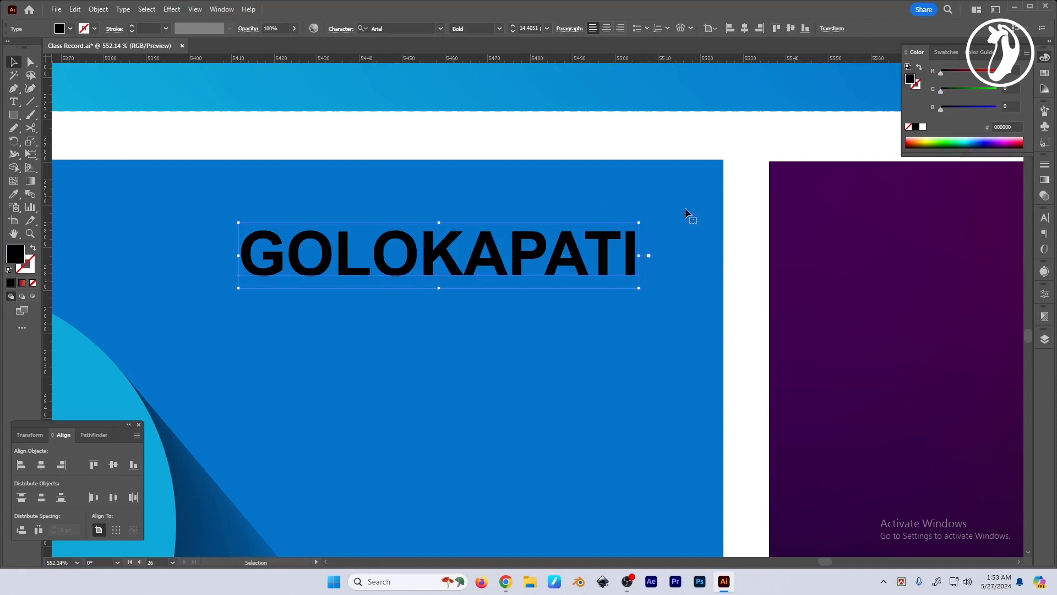
Step: Duplicate the black text diagonally down to the right and fill the copy with white
{"action": "scroll", "coordinate": [632, 276], "scroll_direction": "up", "scroll_amount": 2}
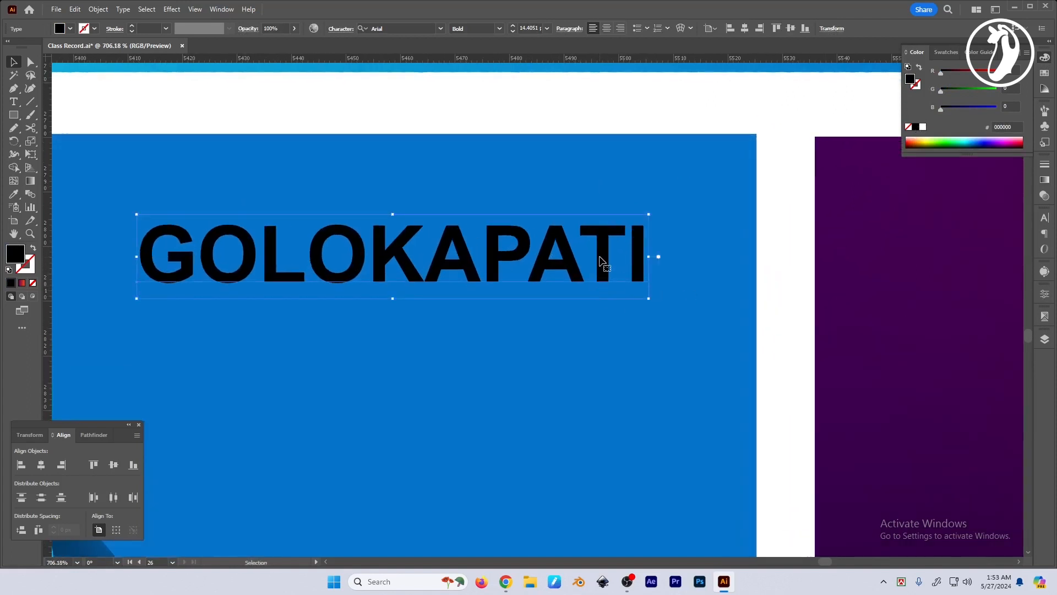
{"action": "left_click_drag", "start_coordinate": [603, 246], "coordinate": [647, 312]}
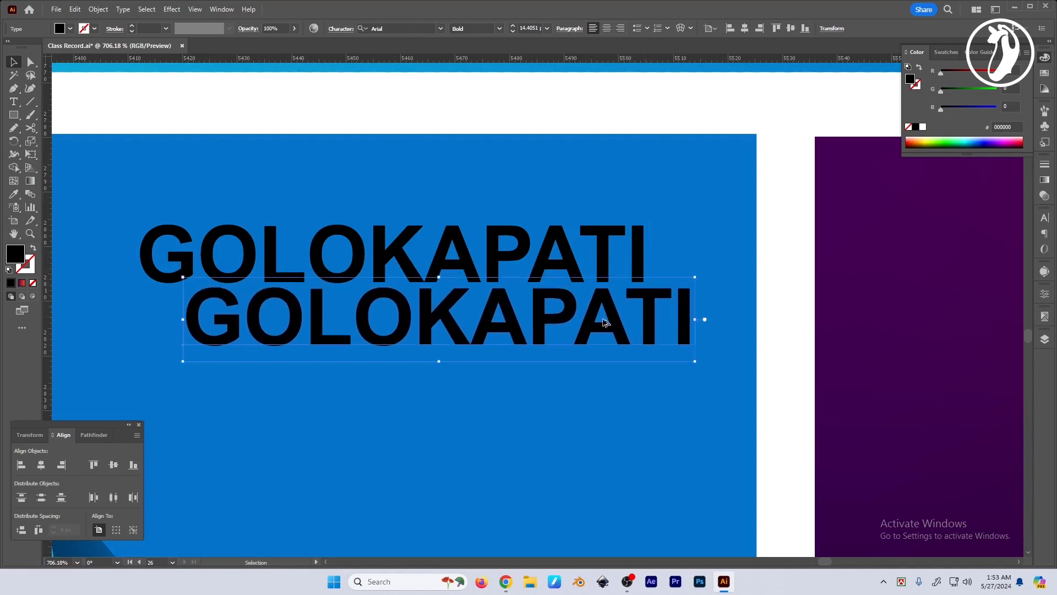
{"action": "left_click", "coordinate": [924, 127]}
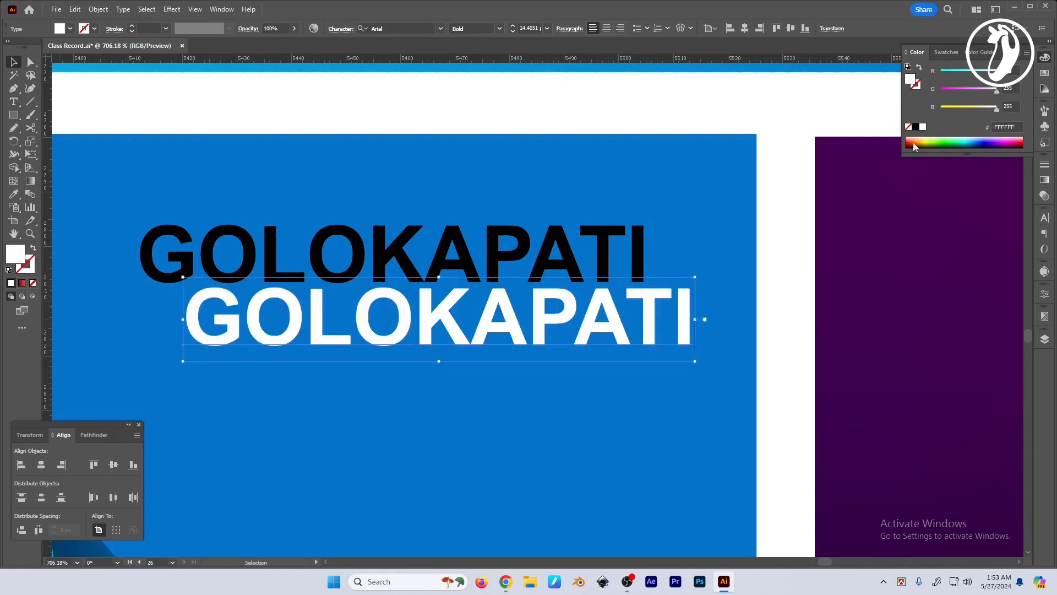
Step: Bring the upper black GOLOKAPATI text to the front of the stacking order
{"action": "left_click_drag", "start_coordinate": [639, 300], "coordinate": [643, 292]}
{"action": "left_click", "coordinate": [637, 257]}
{"action": "left_click", "coordinate": [614, 254]}
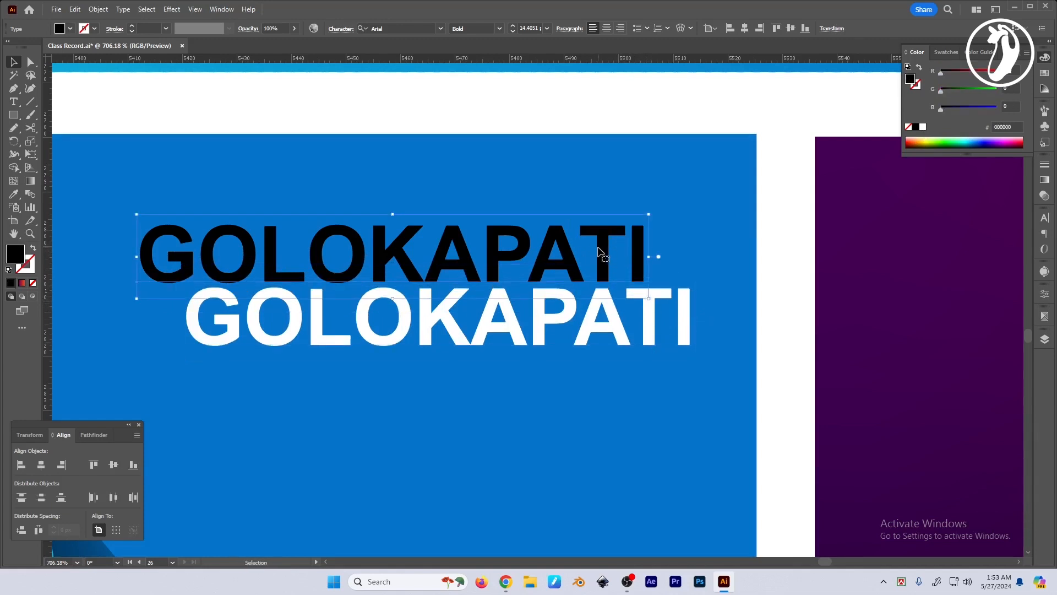
{"action": "right_click", "coordinate": [599, 252]}
{"action": "mouse_move", "coordinate": [644, 515]}
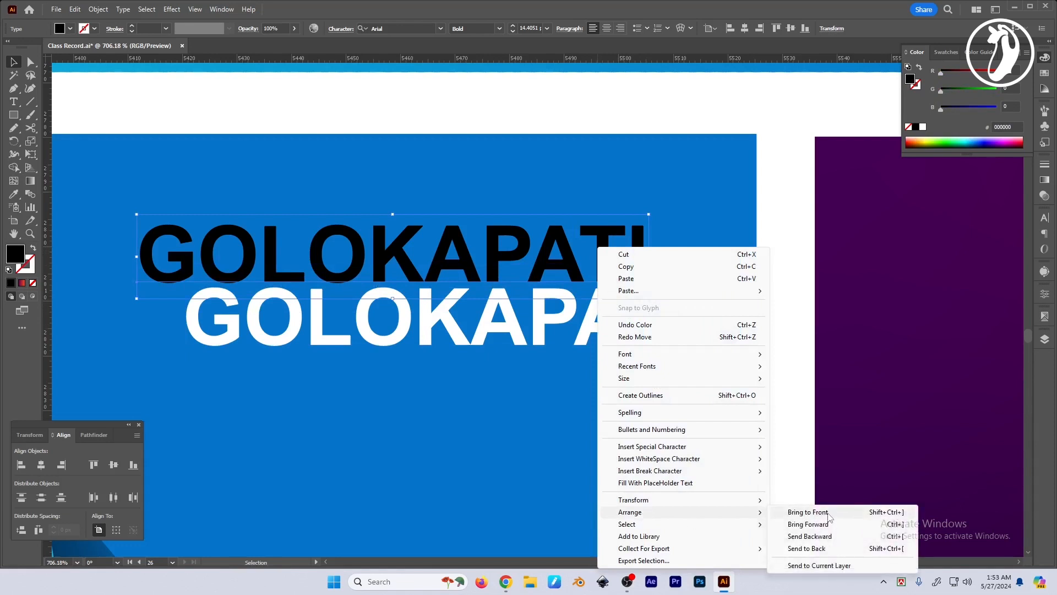
{"action": "left_click", "coordinate": [808, 513]}
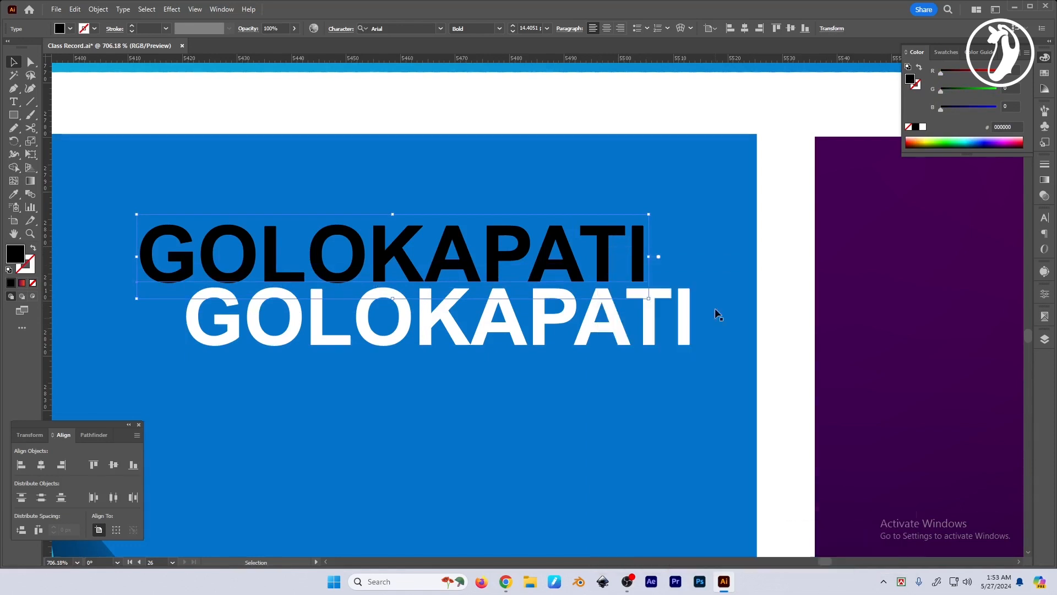
Step: Select both the black and white texts and convert them to outlines
{"action": "left_click", "coordinate": [687, 311], "text": "shift"}
{"action": "right_click", "coordinate": [605, 302]}
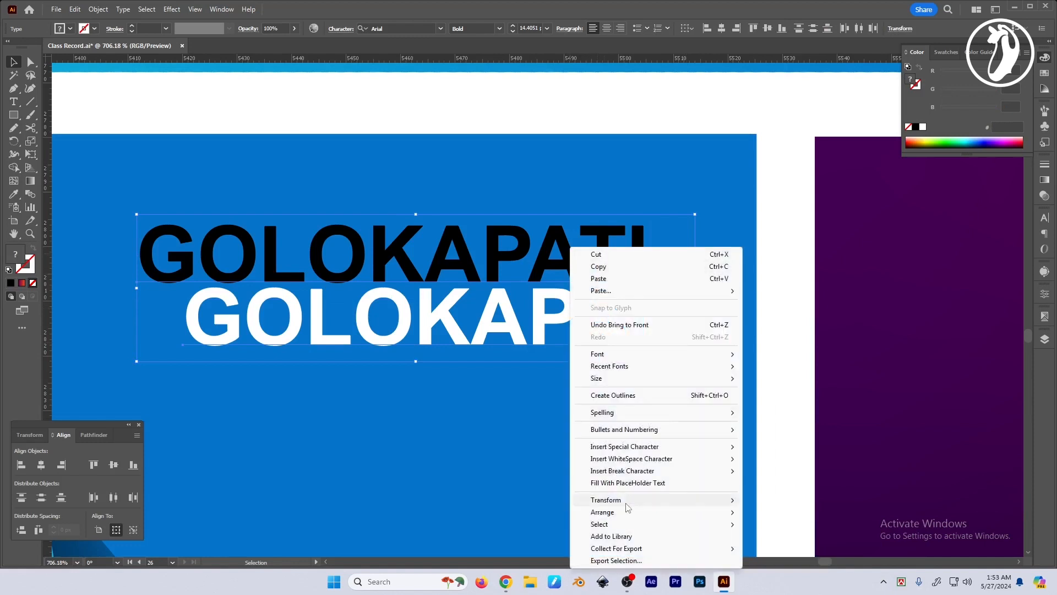
{"action": "mouse_move", "coordinate": [628, 506]}
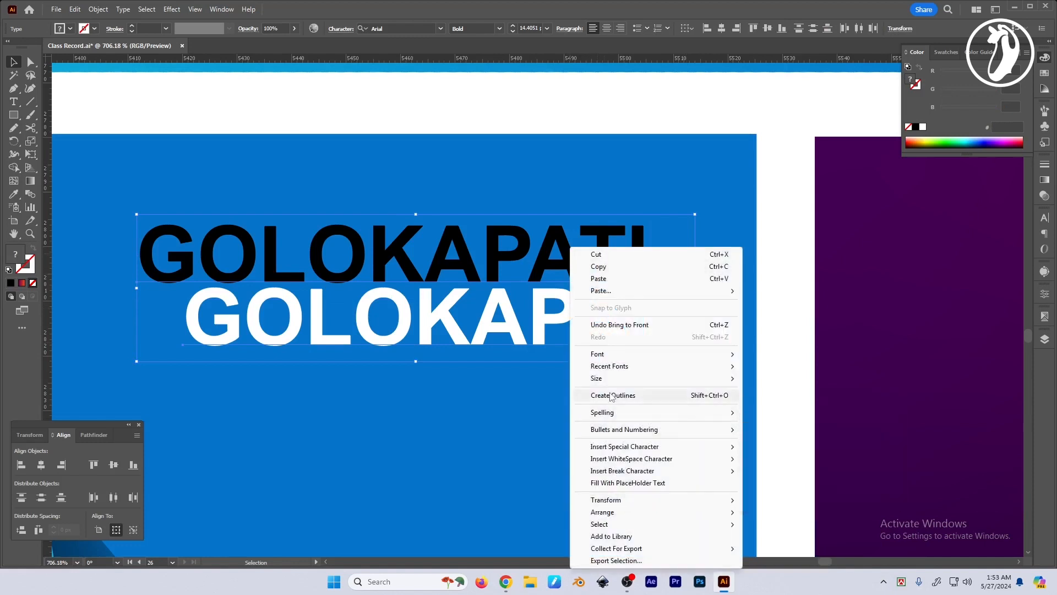
{"action": "left_click", "coordinate": [613, 395]}
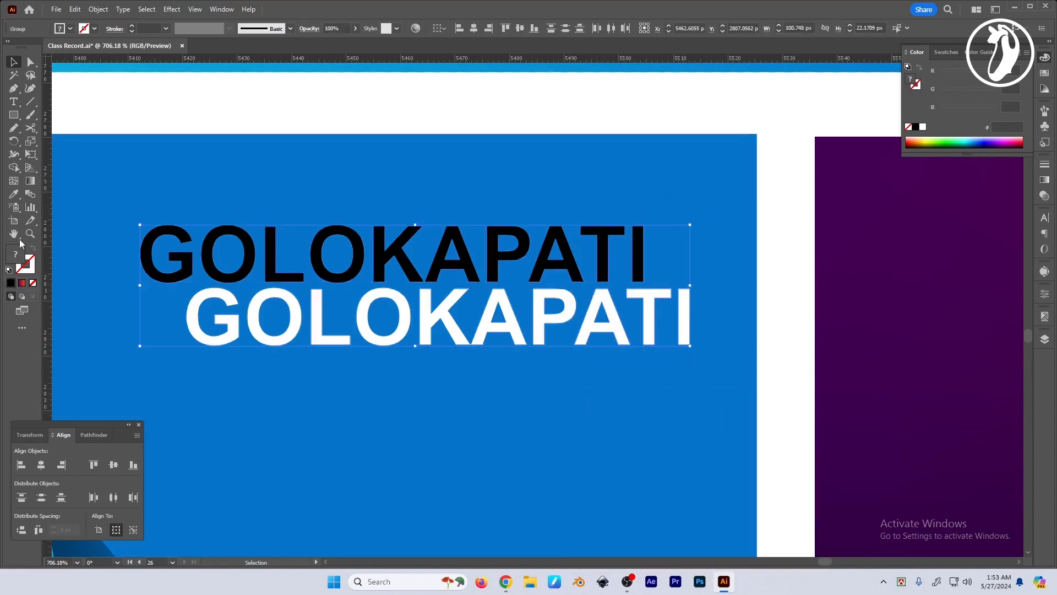
Step: Blend the outlined black and white texts and choose Specified Steps as the blend spacing
{"action": "left_click", "coordinate": [30, 195]}
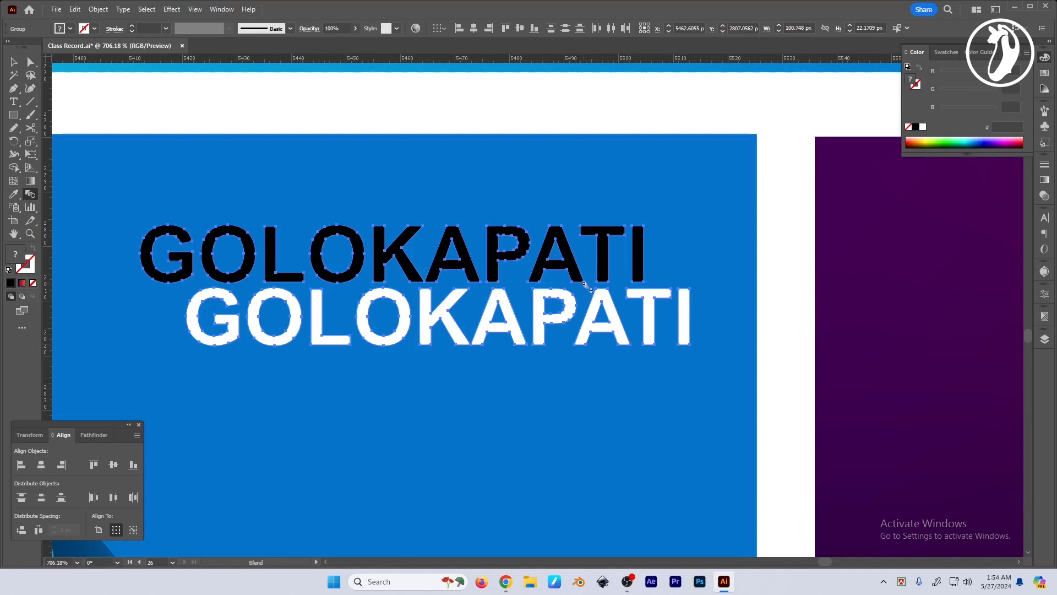
{"action": "left_click", "coordinate": [584, 284]}
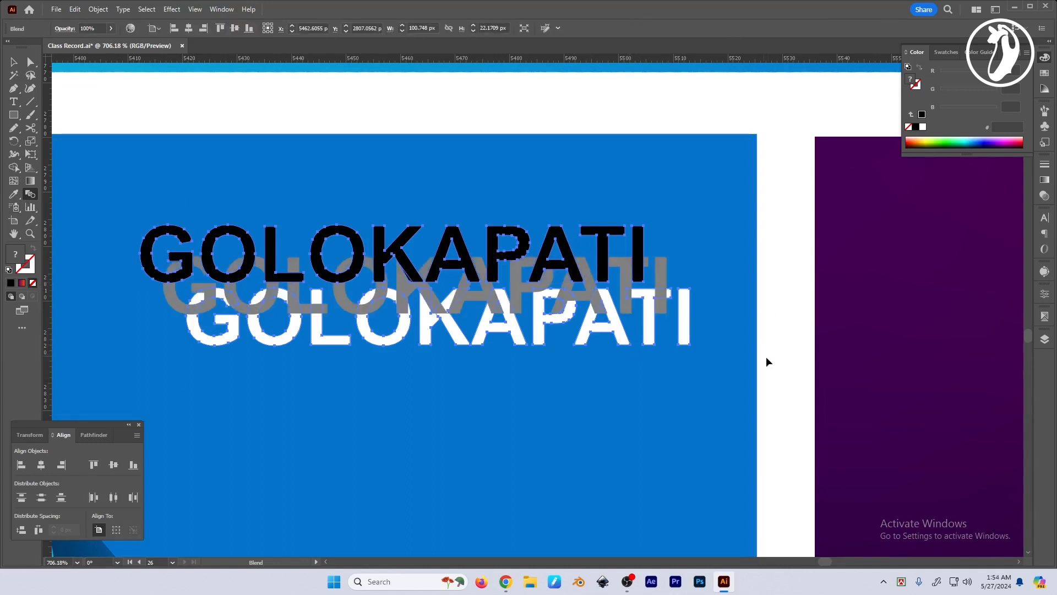
{"action": "key", "text": "v"}
{"action": "double_click", "coordinate": [30, 193]}
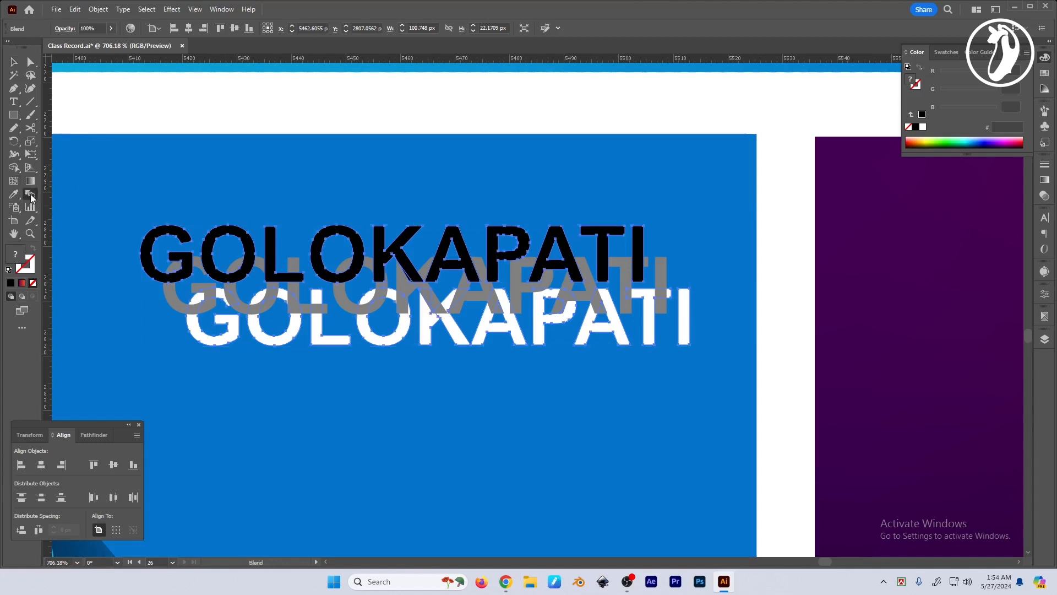
{"action": "left_click", "coordinate": [756, 167]}
{"action": "left_click", "coordinate": [745, 191]}
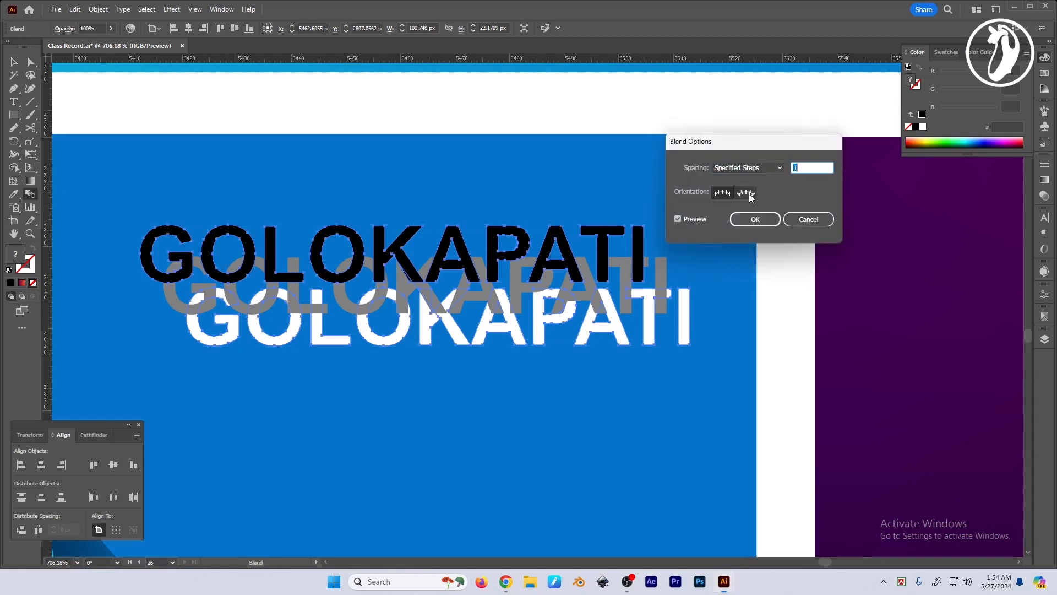
Step: Try Specified Distance spacing of 1 px for the text blend and toggle its preview
{"action": "left_click", "coordinate": [780, 168]}
{"action": "left_click", "coordinate": [750, 203]}
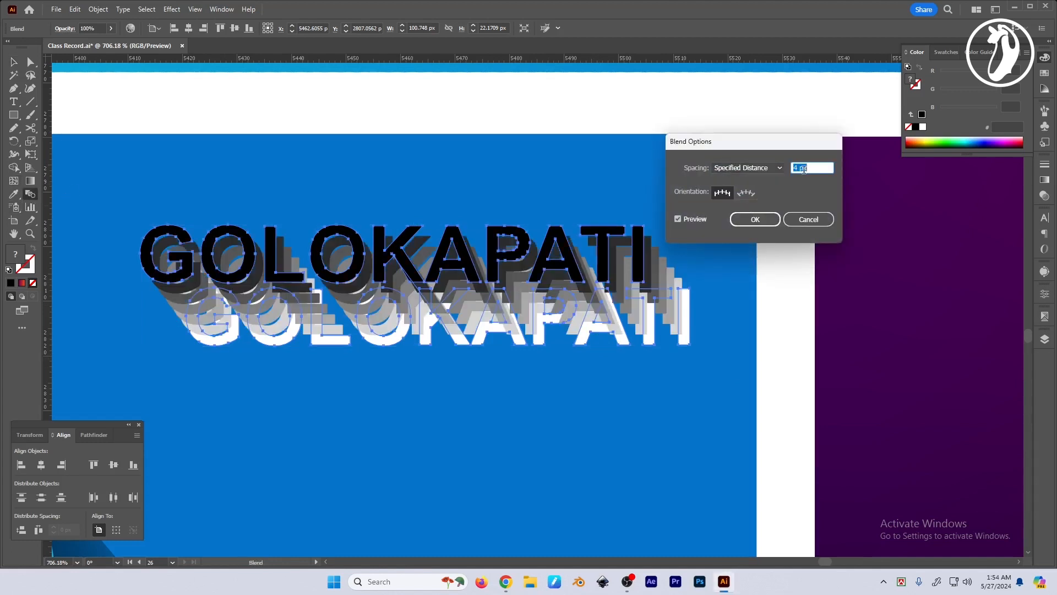
{"action": "type", "text": "1"}
{"action": "left_click", "coordinate": [693, 220]}
{"action": "left_click", "coordinate": [692, 220]}
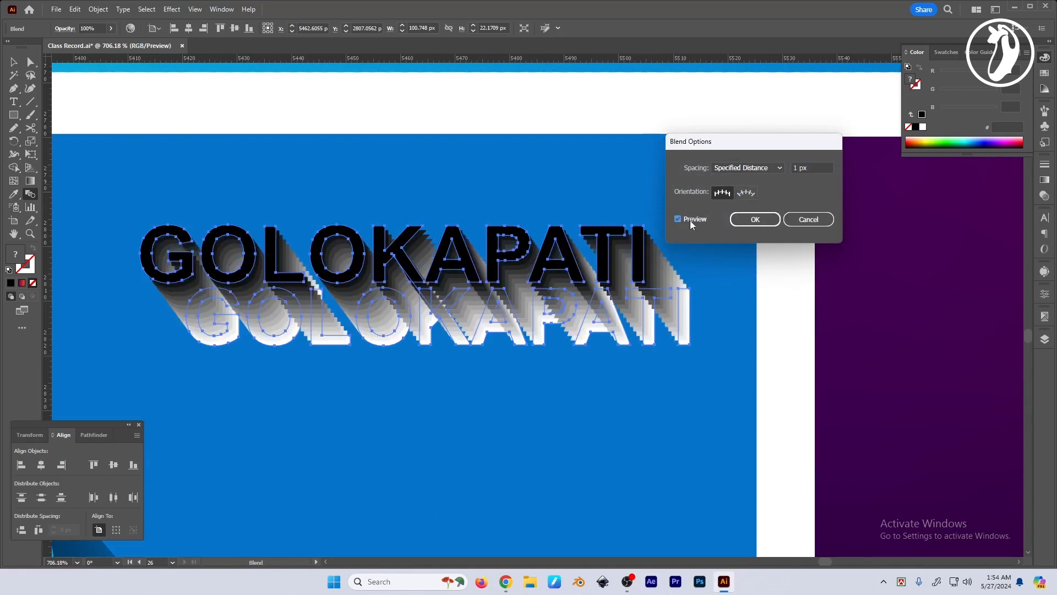
Step: Set the text blend's spacing to Specified Steps with 70 steps and apply the blend options
{"action": "left_click", "coordinate": [747, 168]}
{"action": "left_click", "coordinate": [732, 187]}
{"action": "left_click", "coordinate": [799, 168]}
{"action": "type", "text": "20"}
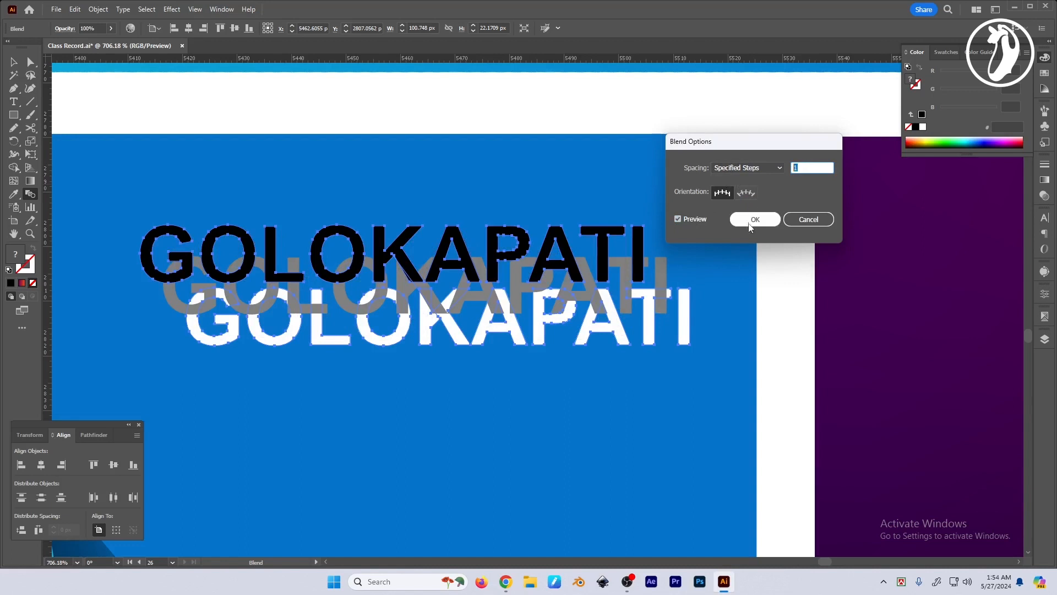
{"action": "key", "text": "Tab"}
{"action": "type", "text": "30"}
{"action": "key", "text": "Tab"}
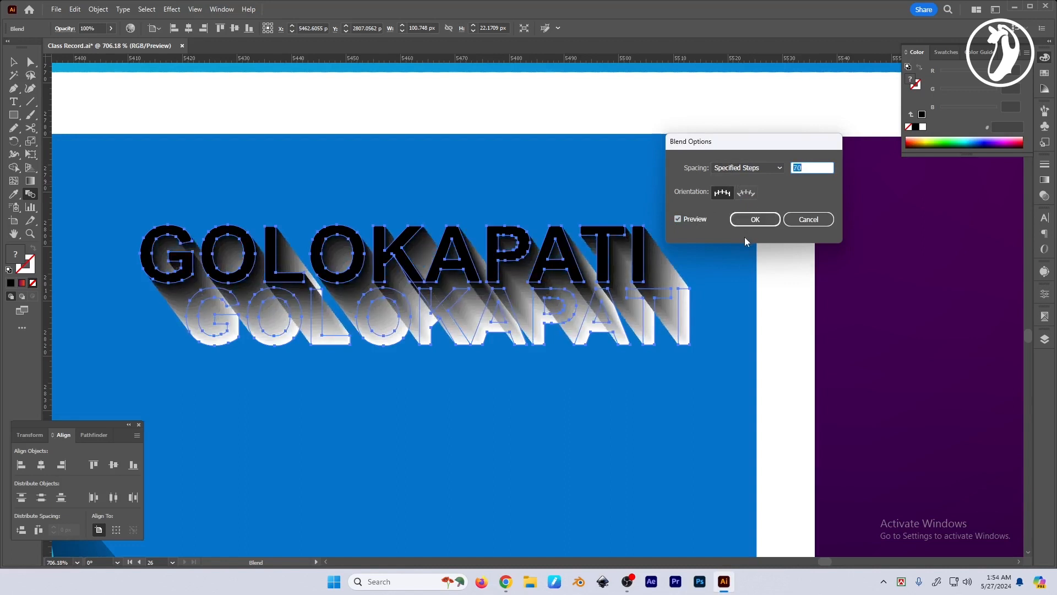
{"action": "key", "text": "shift+Up"}
{"action": "key", "text": "Return"}
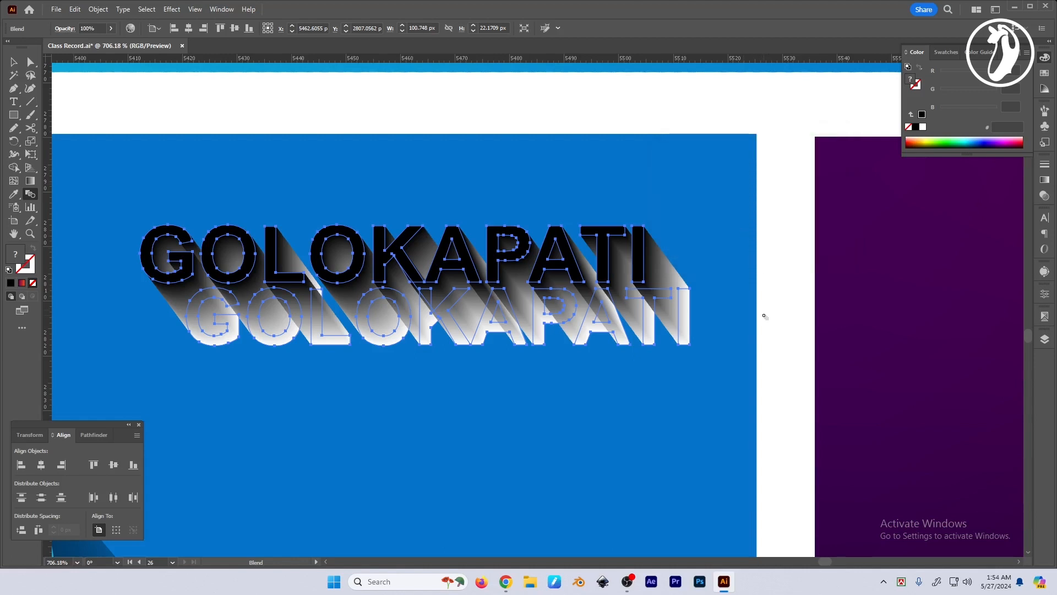
Step: Move the white end text of the blend diagonally toward the black text to shorten the long shadow
{"action": "key", "text": "v"}
{"action": "left_click", "coordinate": [30, 61]}
{"action": "left_click", "coordinate": [317, 110]}
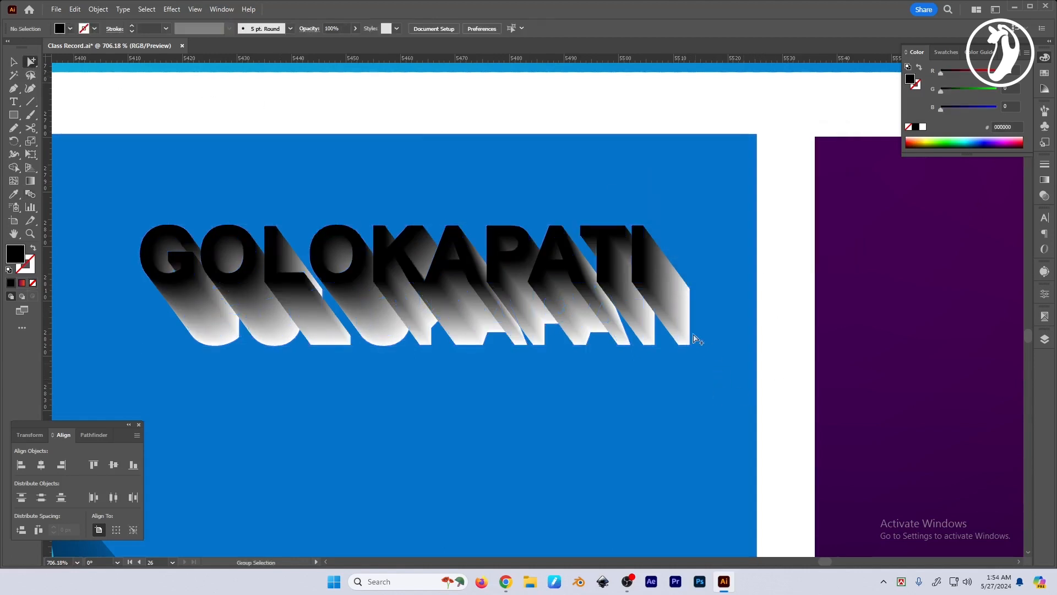
{"action": "left_click_drag", "start_coordinate": [683, 330], "coordinate": [663, 290]}
{"action": "key", "text": "v"}
{"action": "left_click", "coordinate": [775, 325]}
Step: Paste the cyan GOLOKAPATI text in place and bring it to the front of the shadow blend
{"action": "key", "text": "a"}
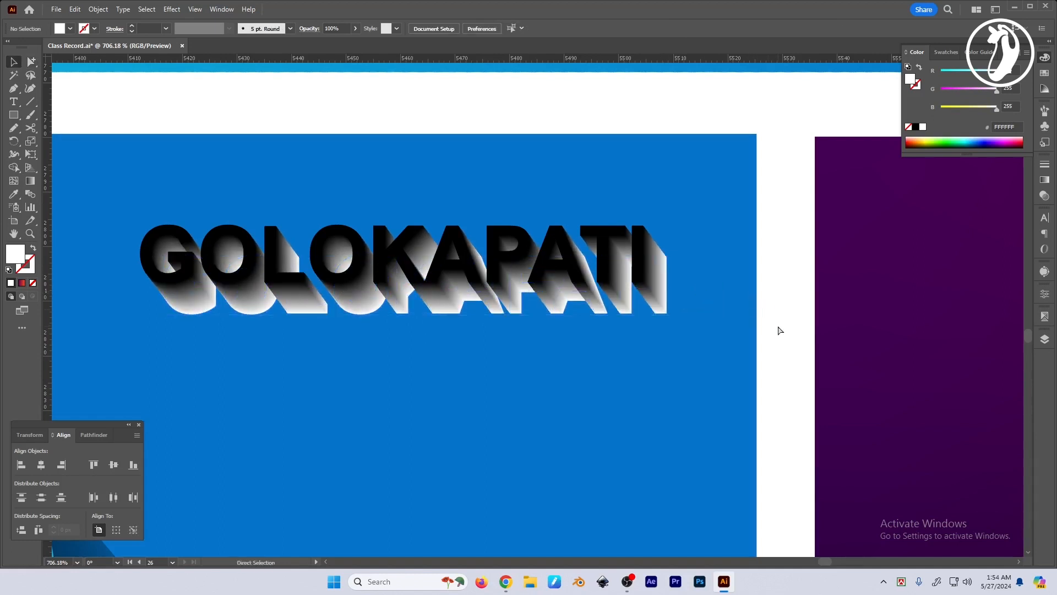
{"action": "key", "text": "ctrl+b"}
{"action": "key", "text": "ctrl+shift+]"}
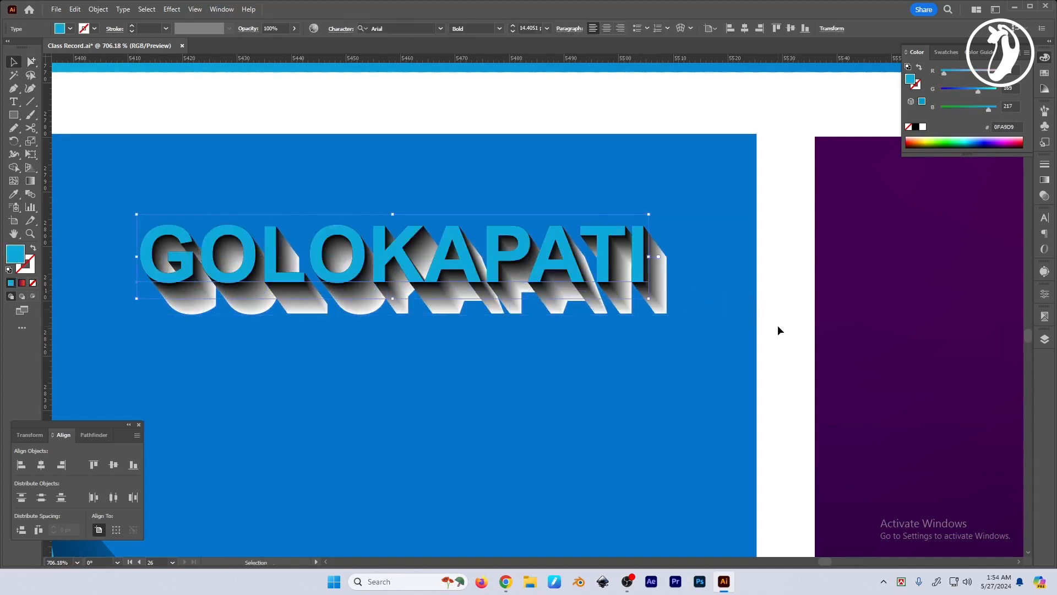
Step: Set the shadow blend's blending mode to Multiply
{"action": "left_click", "coordinate": [664, 305]}
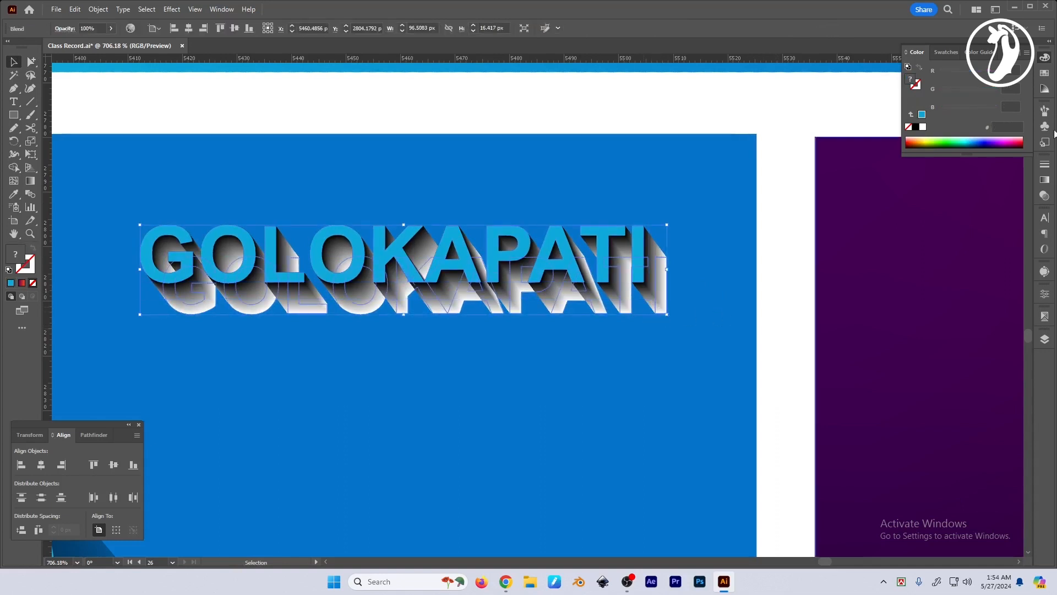
{"action": "left_click", "coordinate": [1044, 196]}
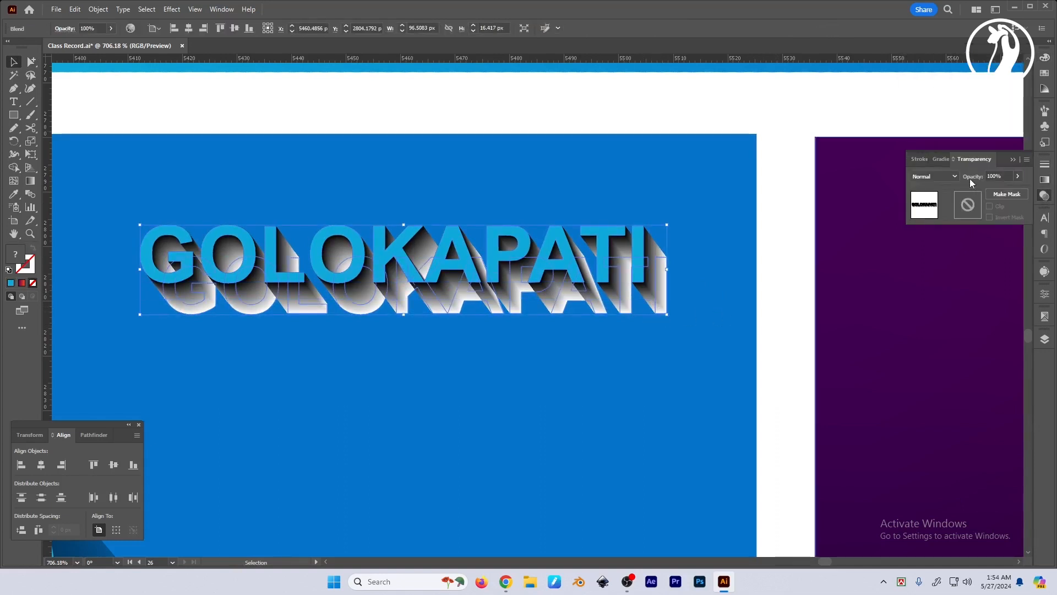
{"action": "left_click", "coordinate": [935, 176]}
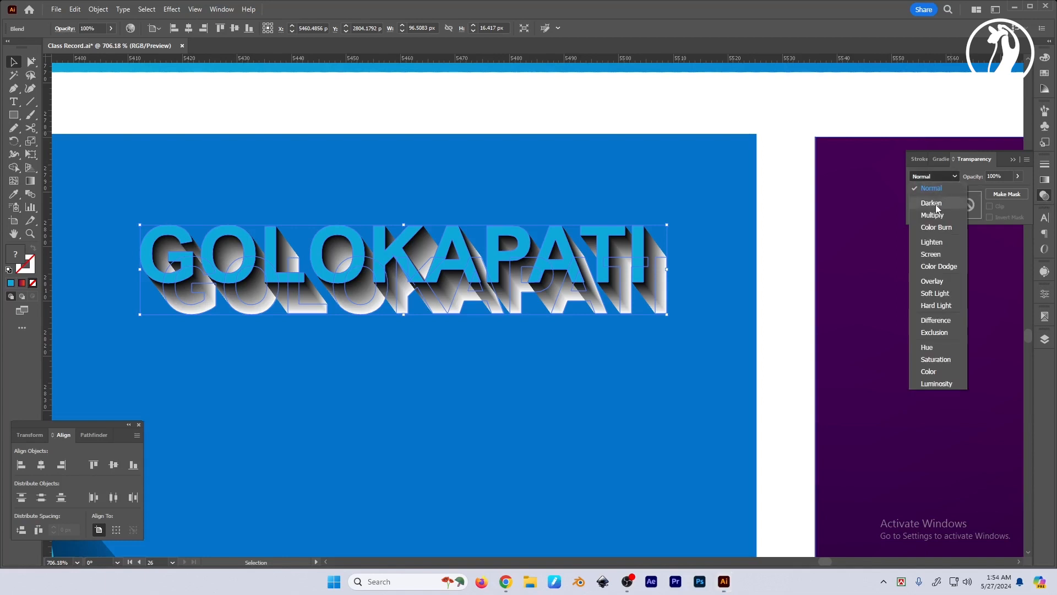
{"action": "left_click", "coordinate": [937, 215]}
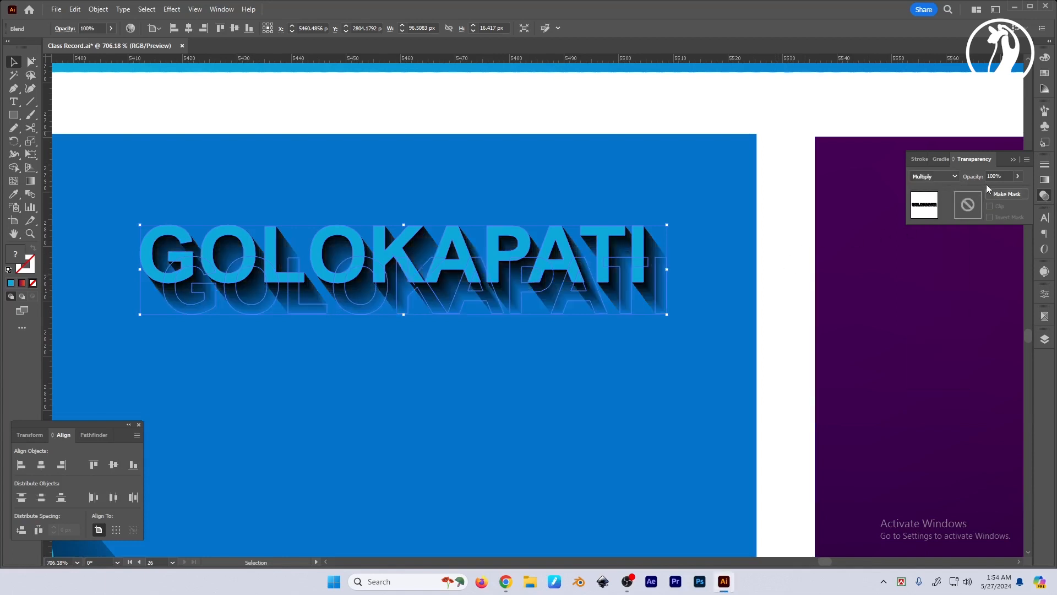
Step: Move only the blend's white end text slightly closer to the front text
{"action": "left_click", "coordinate": [762, 318]}
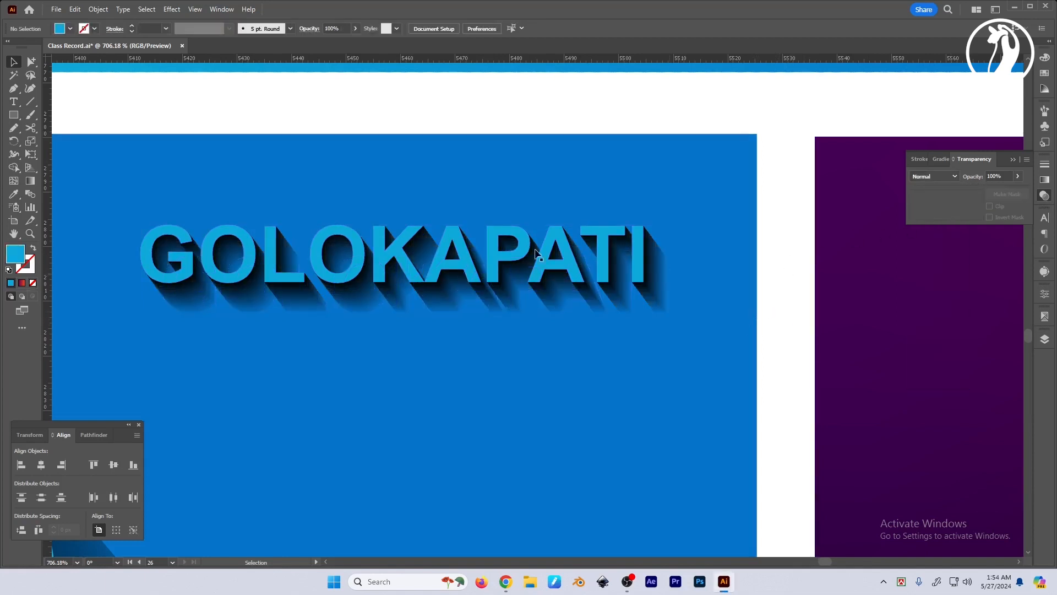
{"action": "key", "text": "a"}
{"action": "left_click_drag", "start_coordinate": [660, 306], "coordinate": [652, 294]}
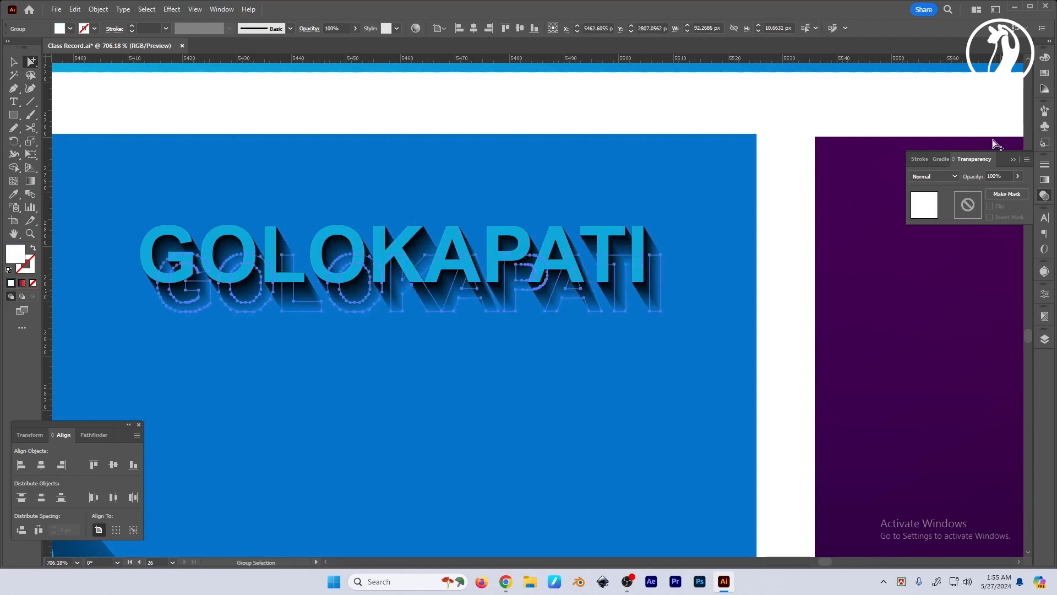
Step: Try 50% opacity on the blend's white end text, then undo it
{"action": "left_click", "coordinate": [974, 176]}
{"action": "type", "text": "50"}
{"action": "key", "text": "Return"}
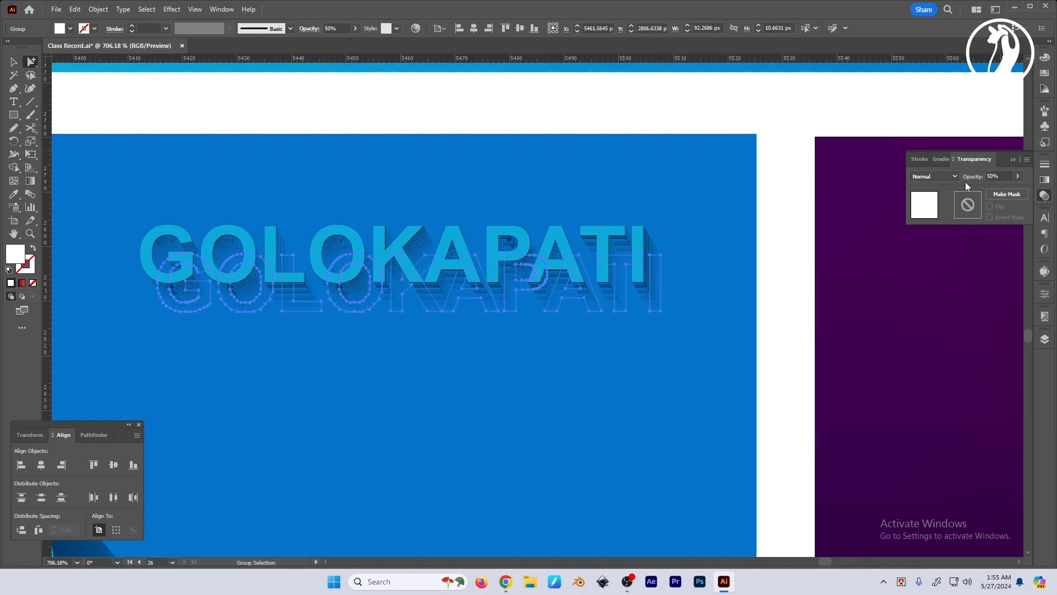
{"action": "key", "text": "ctrl+z"}
Step: Try 0% opacity on the blend's white end text, inspect the shadow closely, and undo the change
{"action": "left_click", "coordinate": [671, 319]}
{"action": "double_click", "coordinate": [656, 296]}
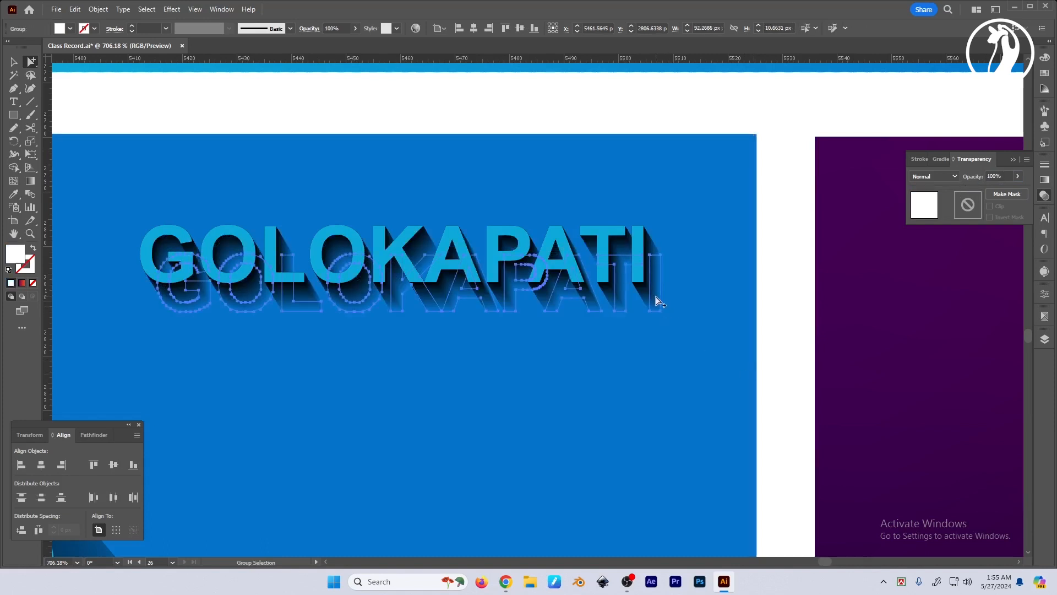
{"action": "type", "text": "0"}
{"action": "key", "text": "Return"}
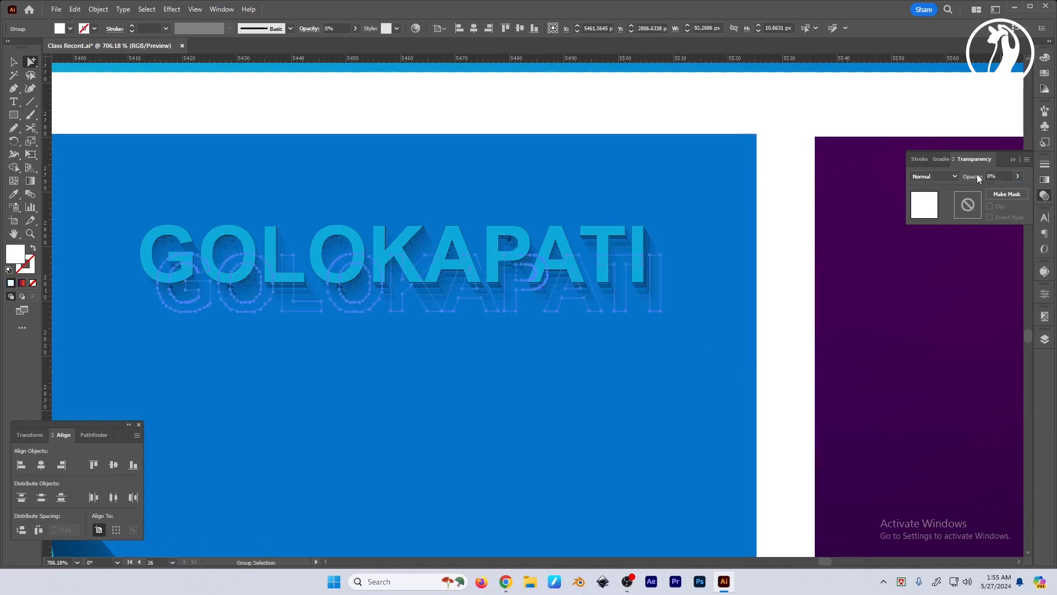
{"action": "key", "text": "v"}
{"action": "left_click", "coordinate": [768, 315]}
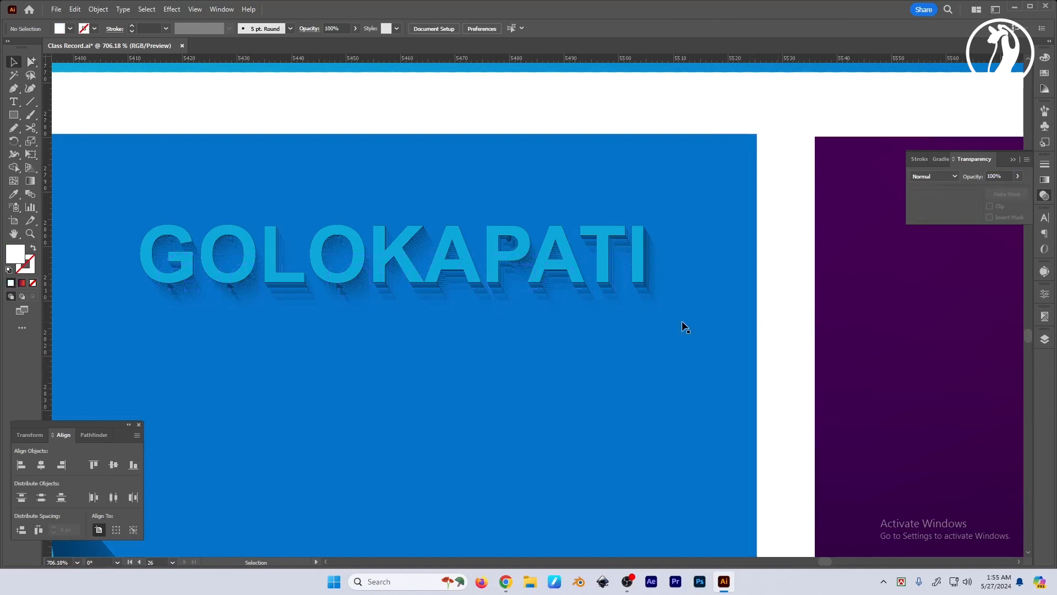
{"action": "scroll", "coordinate": [625, 292], "scroll_direction": "up", "scroll_amount": 3}
{"action": "left_click_drag", "start_coordinate": [661, 296], "coordinate": [681, 316]}
{"action": "key", "text": "ctrl+z"}
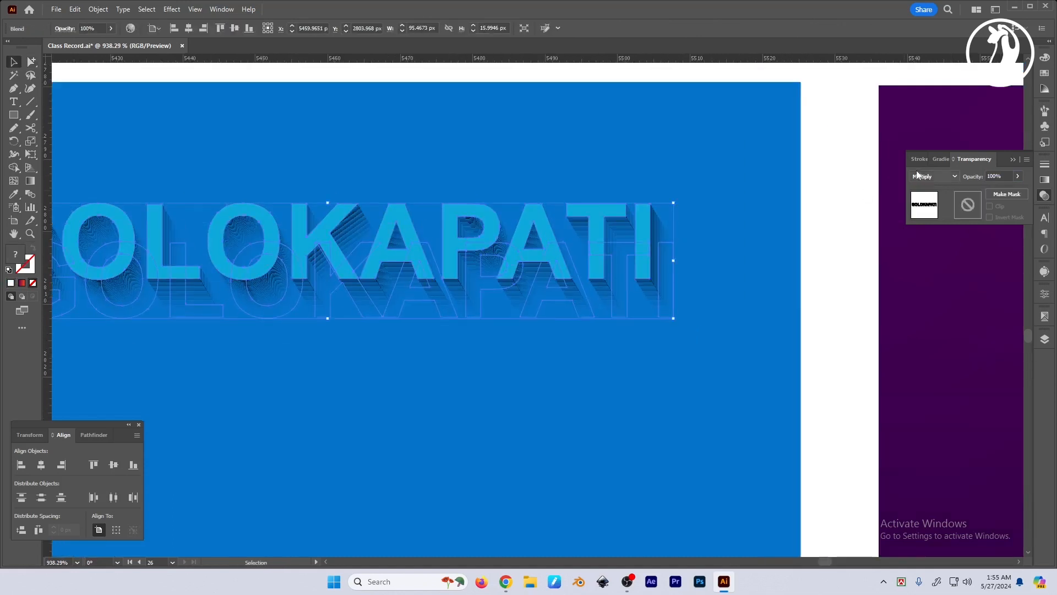
{"action": "key", "text": "ctrl+z"}
{"action": "left_click", "coordinate": [816, 359]}
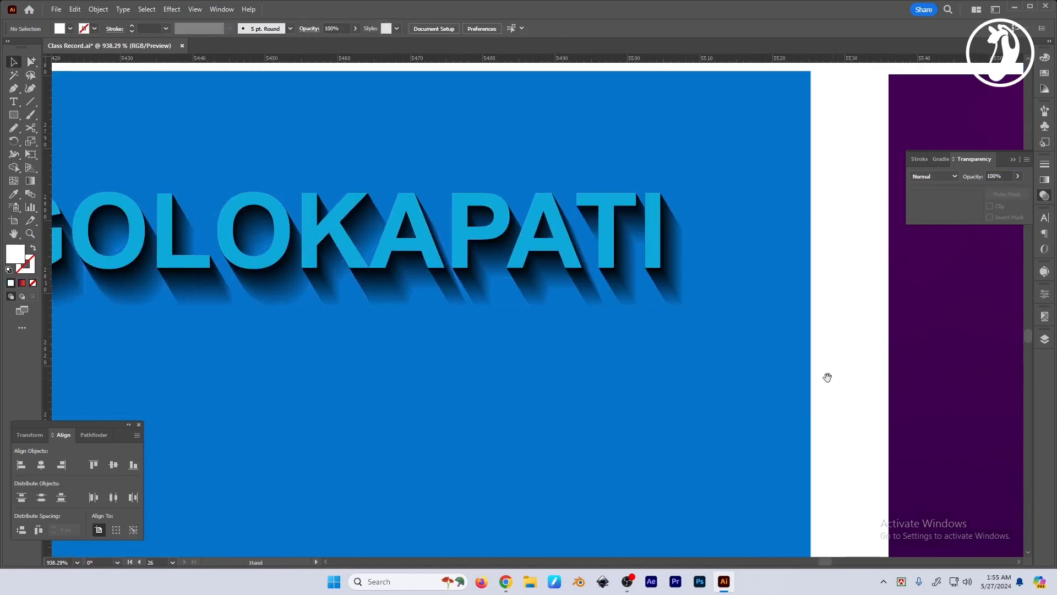
{"action": "key", "text": "a"}
{"action": "left_click", "coordinate": [674, 293]}
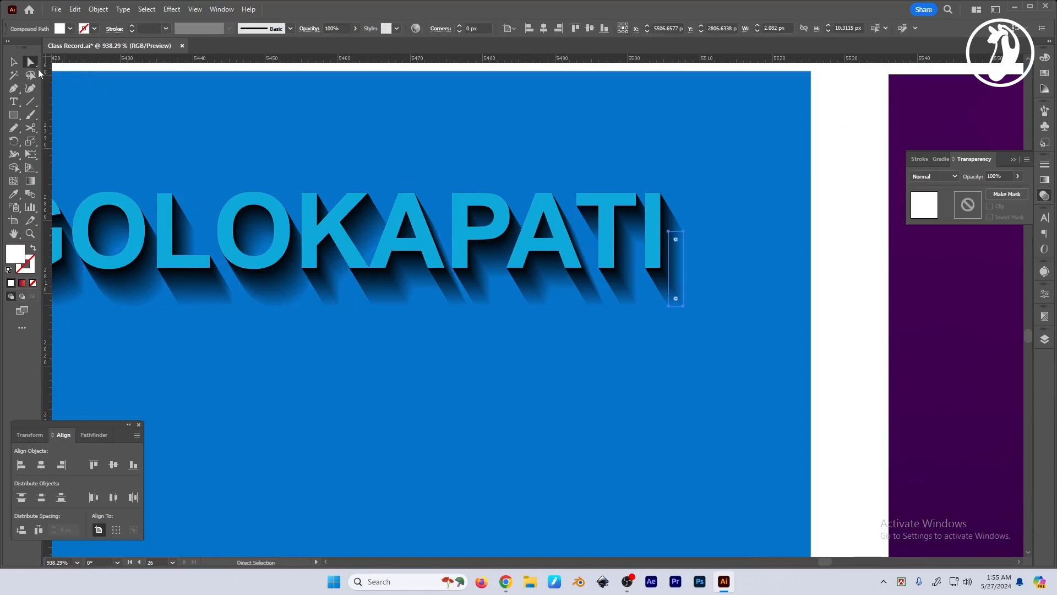
{"action": "left_click", "coordinate": [34, 65], "text": "alt"}
{"action": "left_click", "coordinate": [807, 364]}
{"action": "left_click", "coordinate": [677, 281]}
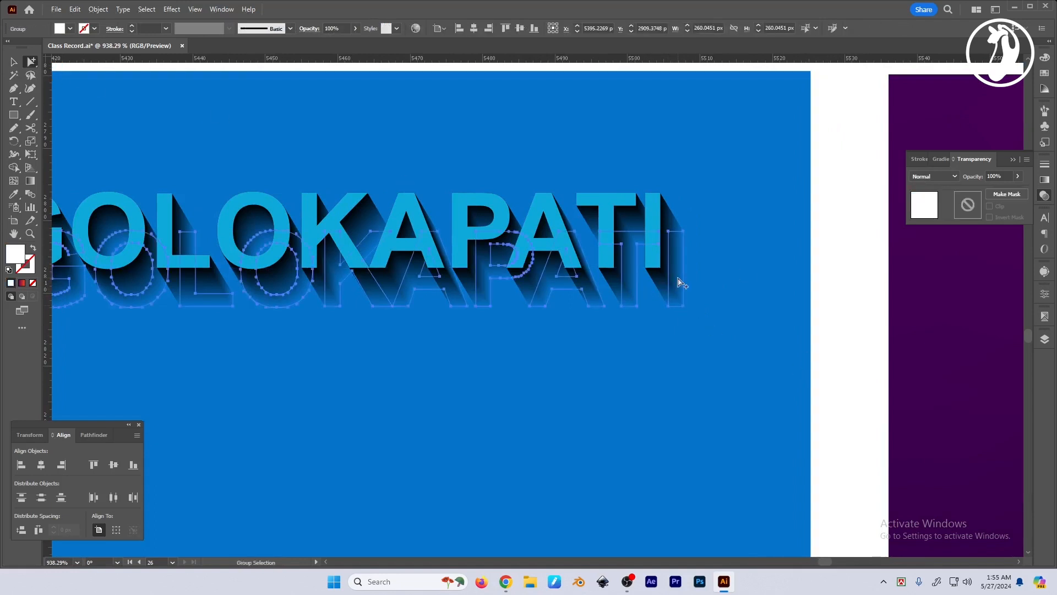
{"action": "left_click", "coordinate": [859, 326], "text": "ctrl"}
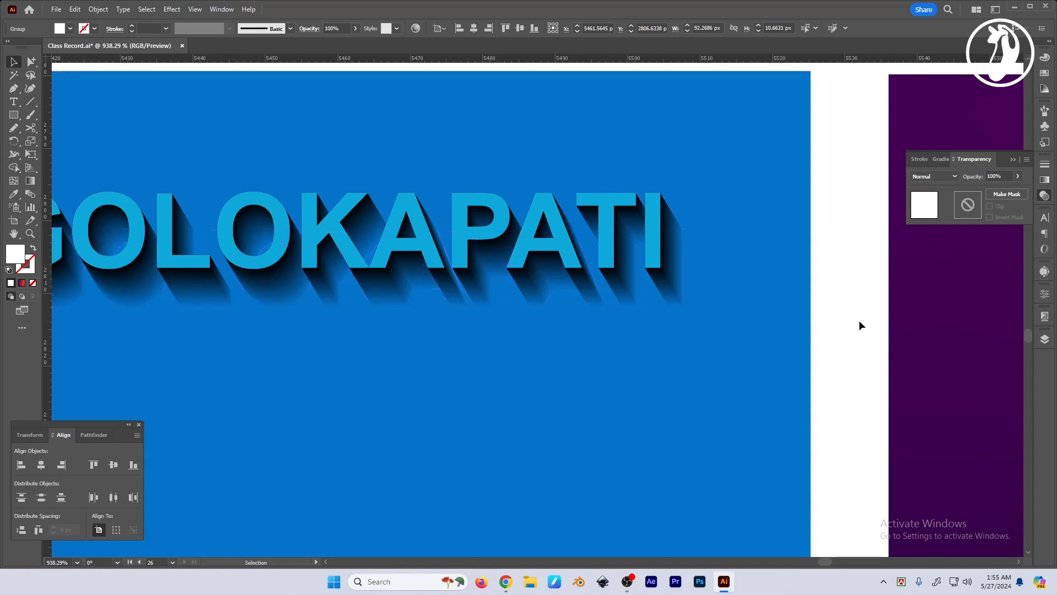
Step: Set the opacity of the whole shadow blend to 50%
{"action": "left_click_drag", "start_coordinate": [670, 283], "coordinate": [698, 303], "text": "ctrl"}
{"action": "key", "text": "ctrl+z"}
{"action": "left_click", "coordinate": [971, 177]}
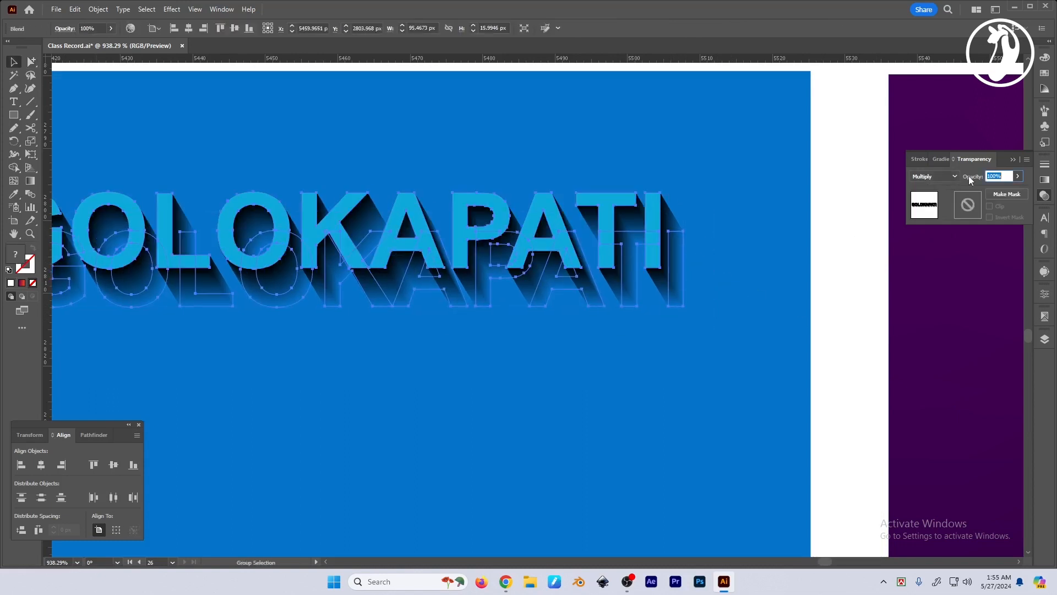
{"action": "type", "text": "50"}
{"action": "key", "text": "Return"}
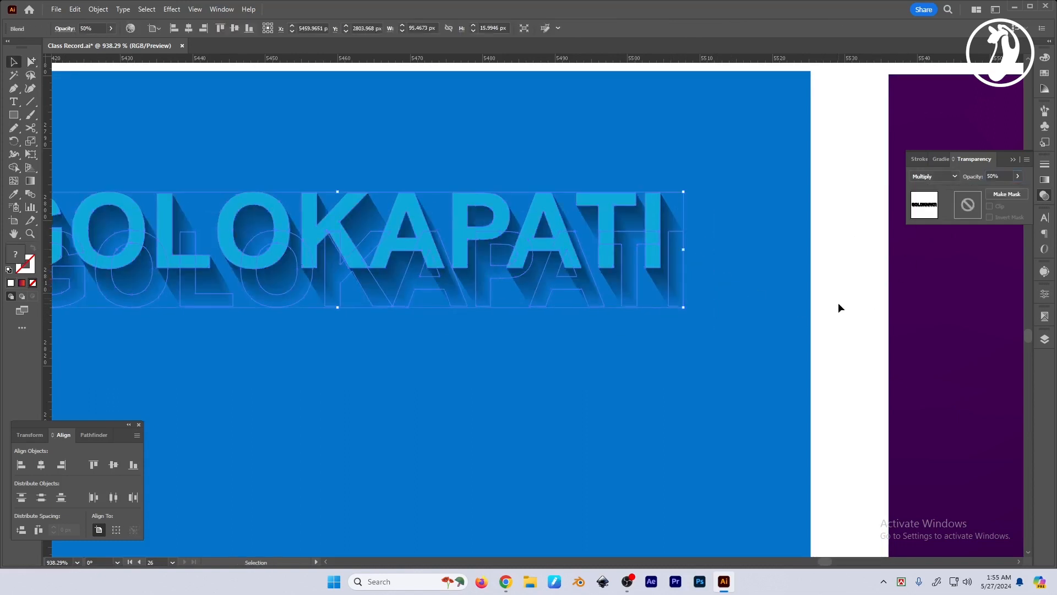
{"action": "left_click", "coordinate": [838, 302]}
Step: Recolor the front GOLOKAPATI text white by sampling the white artboard with the Eyedropper
{"action": "key", "text": "ctrl+minus"}
{"action": "key", "text": "ctrl+minus"}
{"action": "left_click_drag", "start_coordinate": [720, 335], "coordinate": [814, 351]}
{"action": "key", "text": "Tab"}
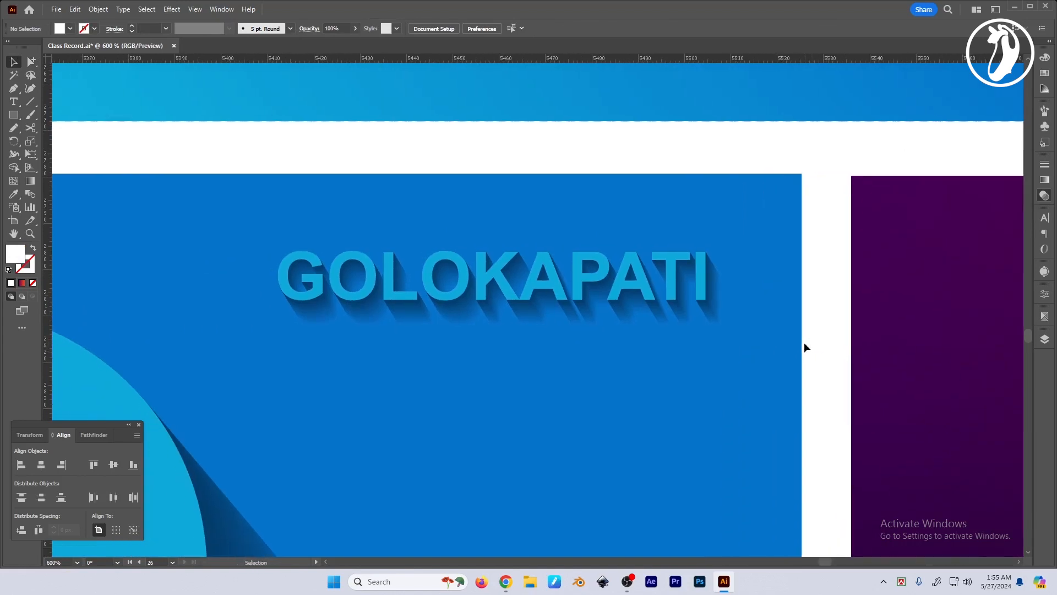
{"action": "left_click_drag", "start_coordinate": [743, 368], "coordinate": [800, 345]}
{"action": "left_click_drag", "start_coordinate": [582, 236], "coordinate": [612, 234]}
{"action": "left_click", "coordinate": [612, 235]}
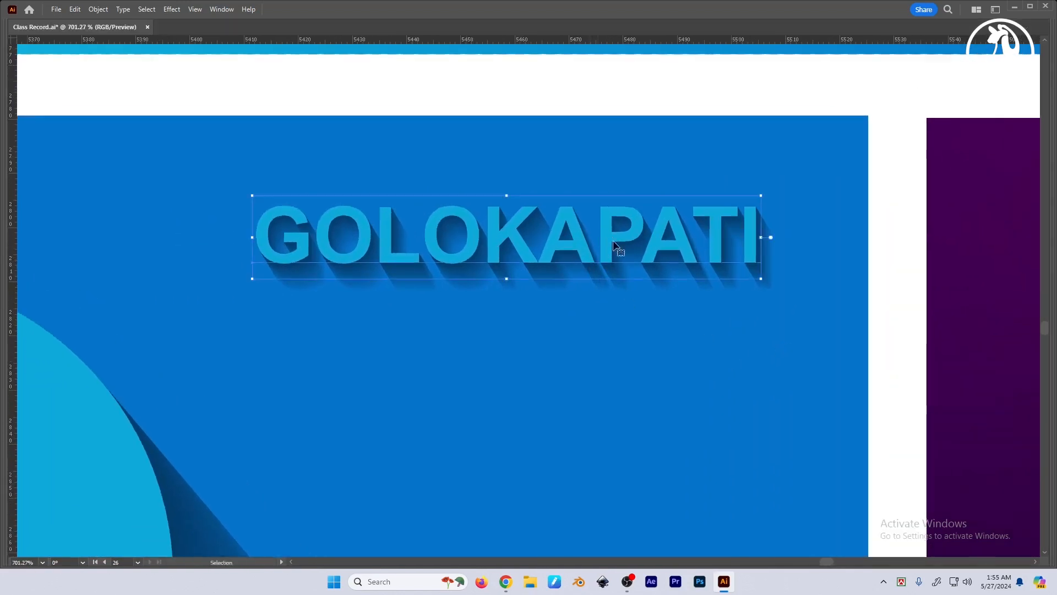
{"action": "key", "text": "i"}
{"action": "left_click", "coordinate": [730, 96]}
{"action": "key", "text": "v"}
{"action": "left_click", "coordinate": [729, 95]}
{"action": "left_click_drag", "start_coordinate": [736, 95], "coordinate": [719, 105]}
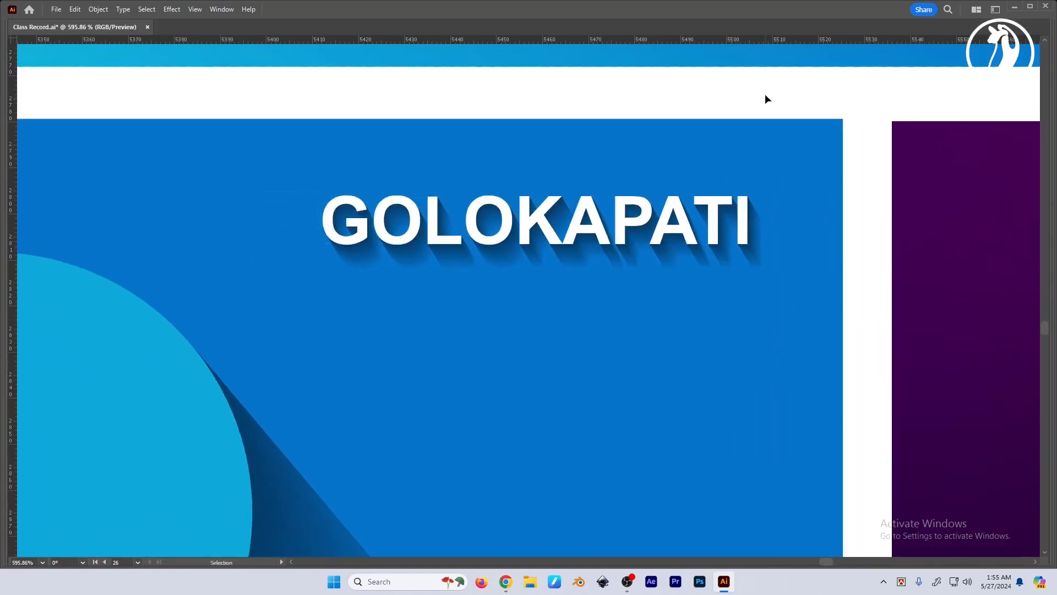
Step: Lock the blue background square and shift the GOLOKAPATI text together with its shadow slightly down
{"action": "left_click_drag", "start_coordinate": [818, 151], "coordinate": [819, 154]}
{"action": "scroll", "coordinate": [817, 165], "scroll_direction": "down", "scroll_amount": 2}
{"action": "key", "text": "ctrl+2"}
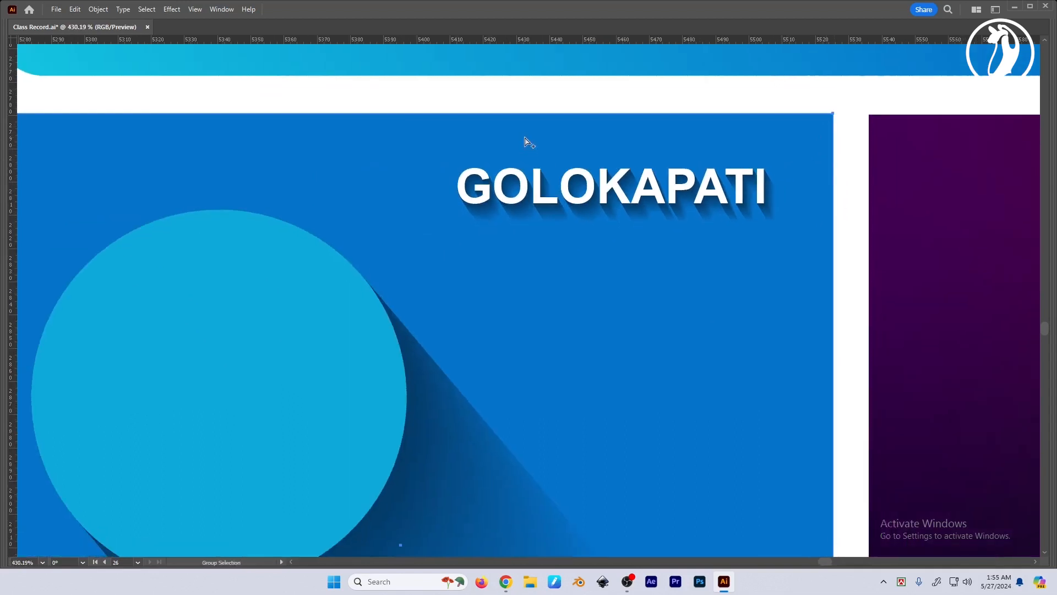
{"action": "left_click_drag", "start_coordinate": [445, 146], "coordinate": [700, 206]}
{"action": "scroll", "coordinate": [639, 232], "scroll_direction": "down", "scroll_amount": 2}
{"action": "key", "text": "Tab"}
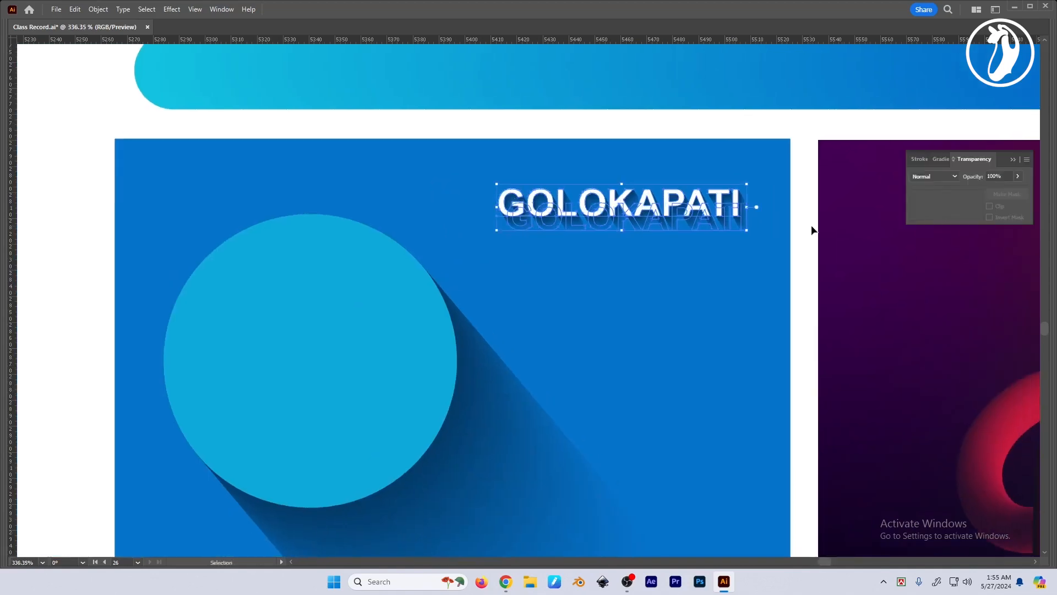
{"action": "left_click_drag", "start_coordinate": [817, 253], "coordinate": [526, 207]}
{"action": "left_click", "coordinate": [750, 255]}
Step: Review the finished blend examples on this artboard and compare them with the neighbouring artboard's designs
{"action": "key", "text": "ctrl+minus"}
{"action": "key", "text": "ctrl+minus"}
{"action": "scroll", "coordinate": [533, 231], "scroll_direction": "down", "scroll_amount": 2}
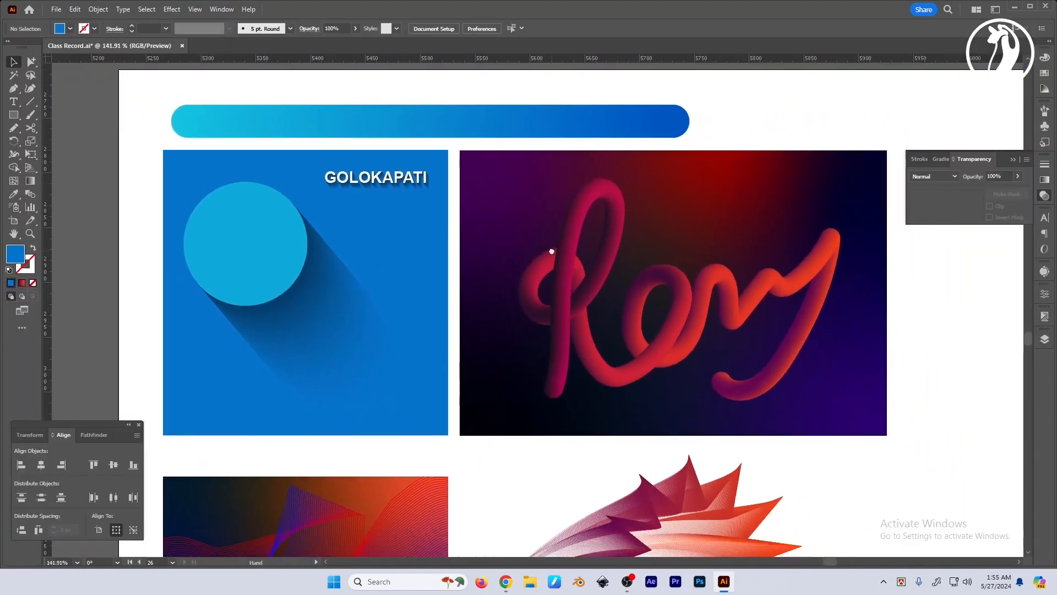
{"action": "key", "text": "Tab"}
{"action": "key", "text": "Tab"}
{"action": "scroll", "coordinate": [628, 269], "scroll_direction": "down", "scroll_amount": 1}
{"action": "left_click_drag", "start_coordinate": [618, 276], "coordinate": [528, 217]}
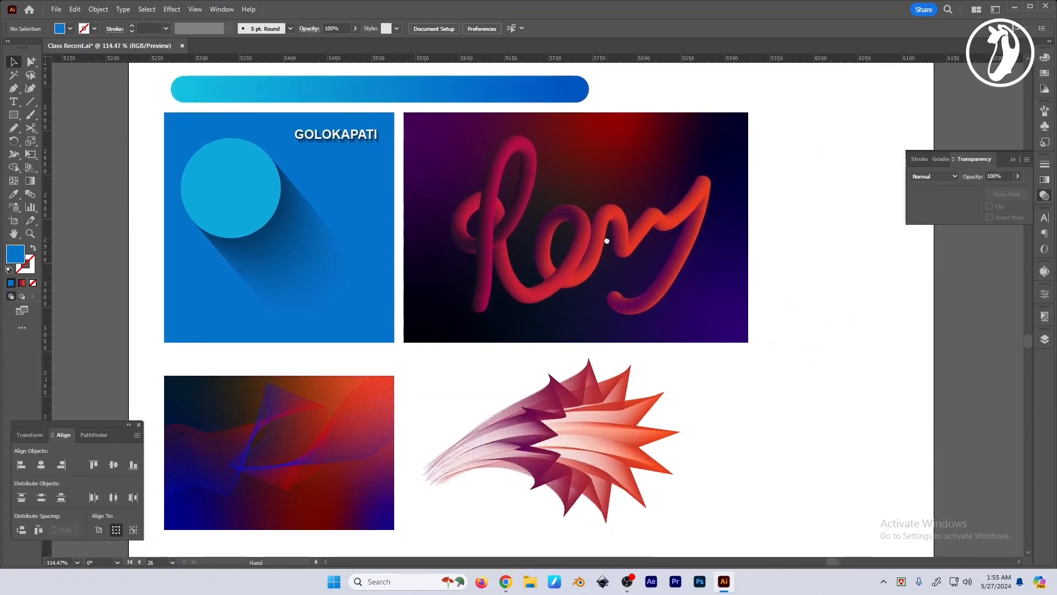
{"action": "left_click_drag", "start_coordinate": [747, 462], "coordinate": [735, 461]}
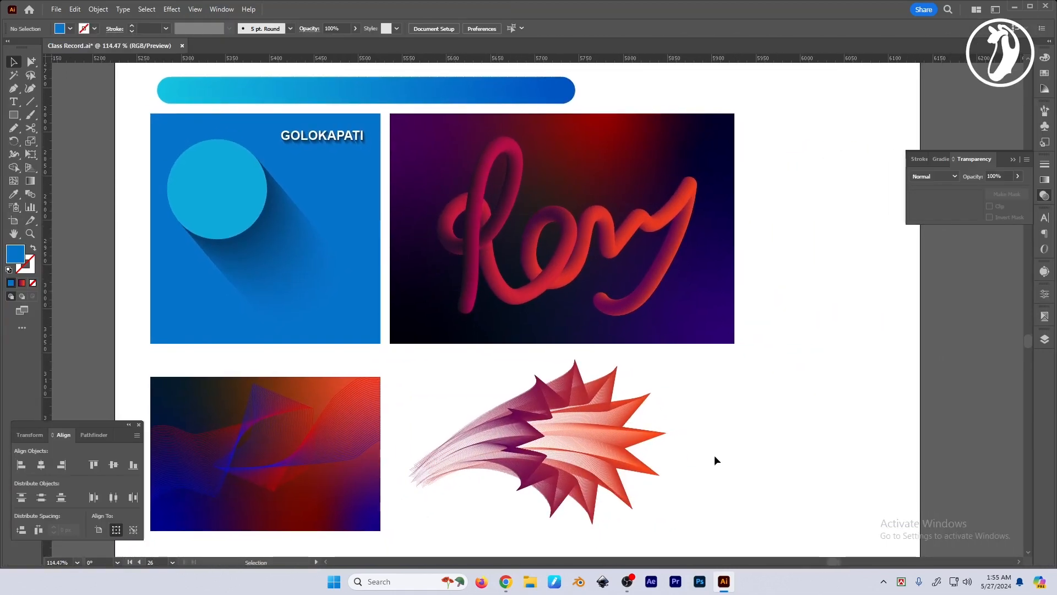
{"action": "left_click_drag", "start_coordinate": [233, 343], "coordinate": [812, 348]}
{"action": "left_click_drag", "start_coordinate": [408, 364], "coordinate": [986, 367]}
{"action": "left_click_drag", "start_coordinate": [697, 370], "coordinate": [619, 401]}
{"action": "left_click_drag", "start_coordinate": [845, 399], "coordinate": [621, 405]}
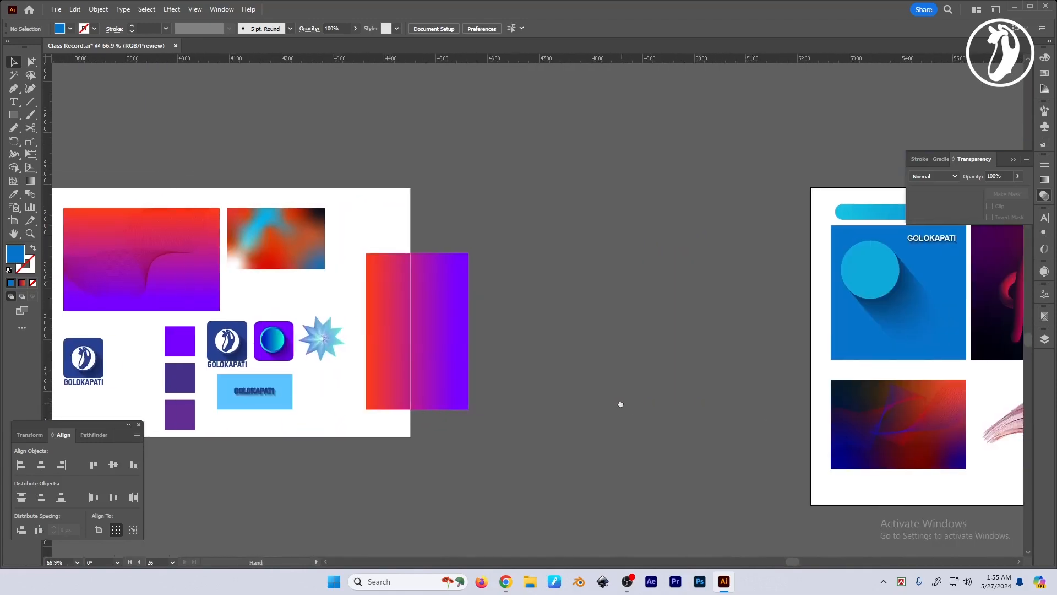
{"action": "left_click_drag", "start_coordinate": [665, 378], "coordinate": [487, 372]}
{"action": "left_click_drag", "start_coordinate": [862, 384], "coordinate": [569, 378]}
{"action": "left_click_drag", "start_coordinate": [652, 369], "coordinate": [744, 396]}
{"action": "key", "text": "Tab"}
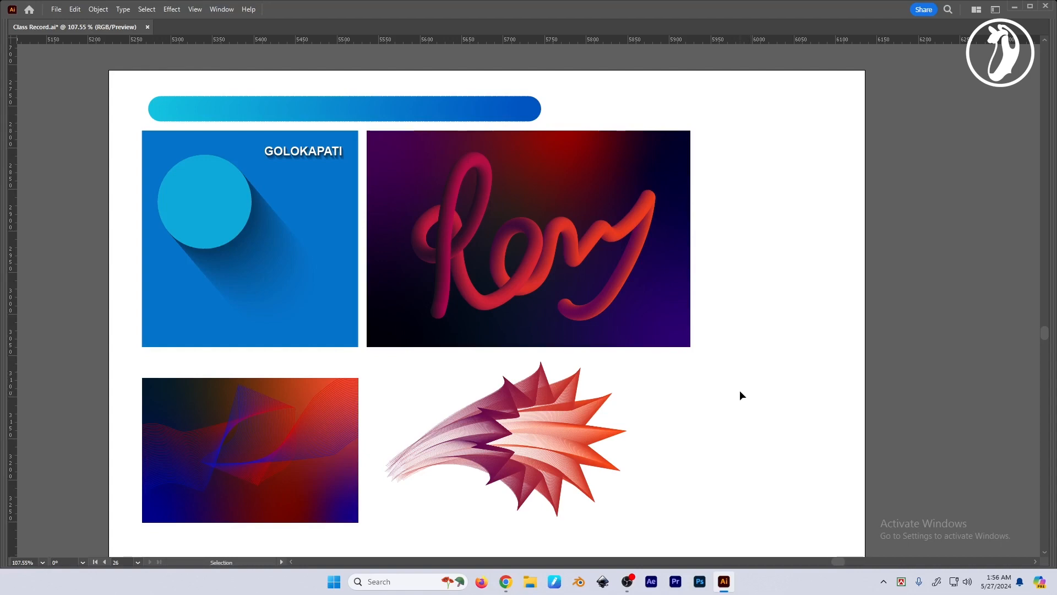
Step: Restore the hidden panels and collapse the Transparency panel
{"action": "key", "text": "Tab"}
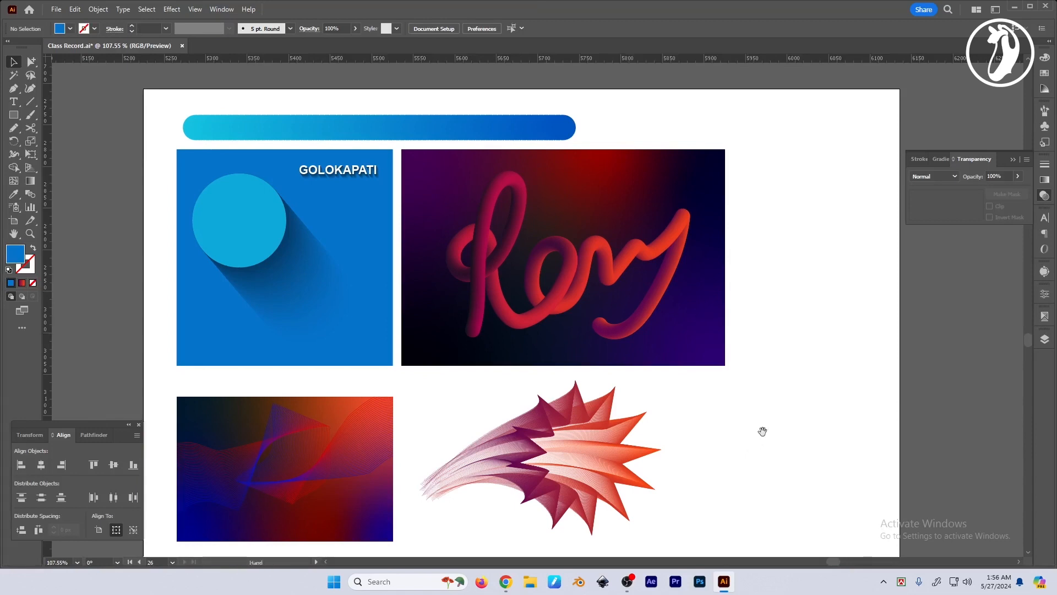
{"action": "left_click_drag", "start_coordinate": [762, 431], "coordinate": [714, 430]}
{"action": "left_click", "coordinate": [1013, 159]}
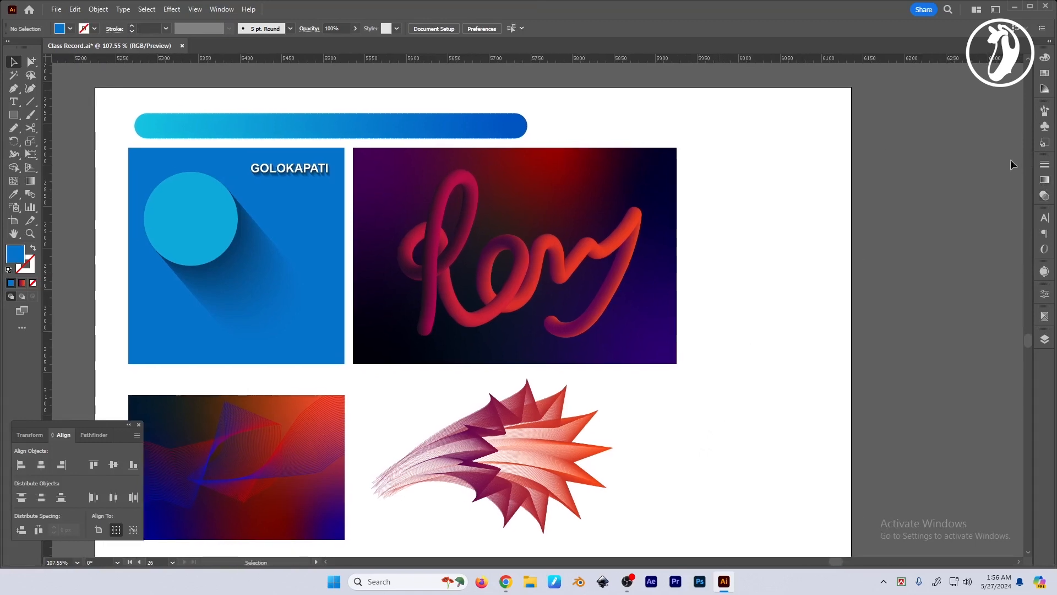
{"action": "scroll", "coordinate": [710, 386], "scroll_direction": "down", "scroll_amount": 1}
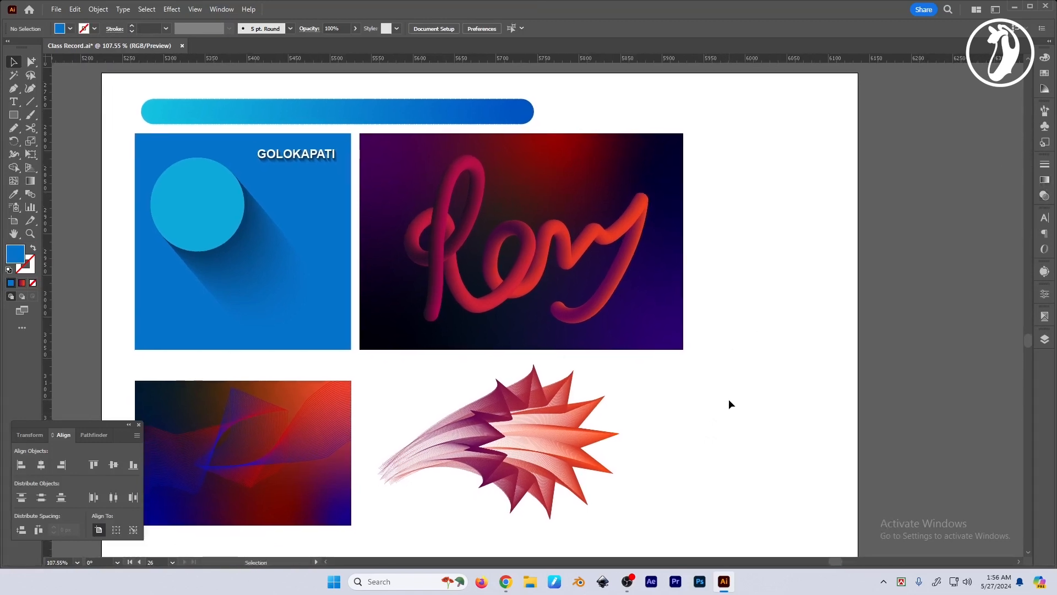
Step: Recolor the cyan circle on the blue square white by sampling the white artboard with the Eyedropper
{"action": "left_click", "coordinate": [13, 233]}
{"action": "left_click_drag", "start_coordinate": [394, 378], "coordinate": [423, 374]}
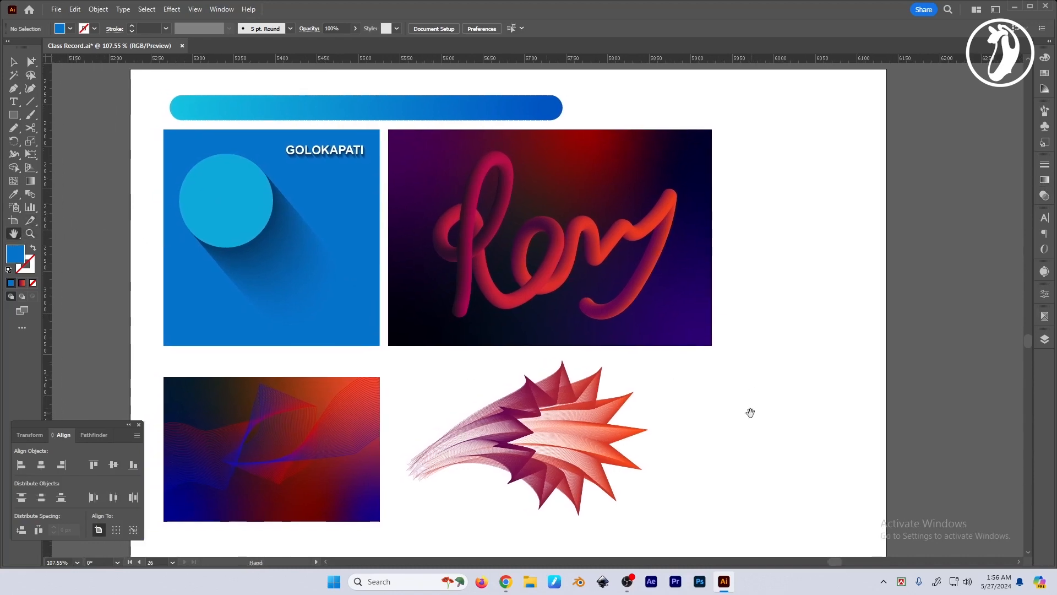
{"action": "key", "text": "v"}
{"action": "left_click", "coordinate": [248, 203]}
{"action": "key", "text": "i"}
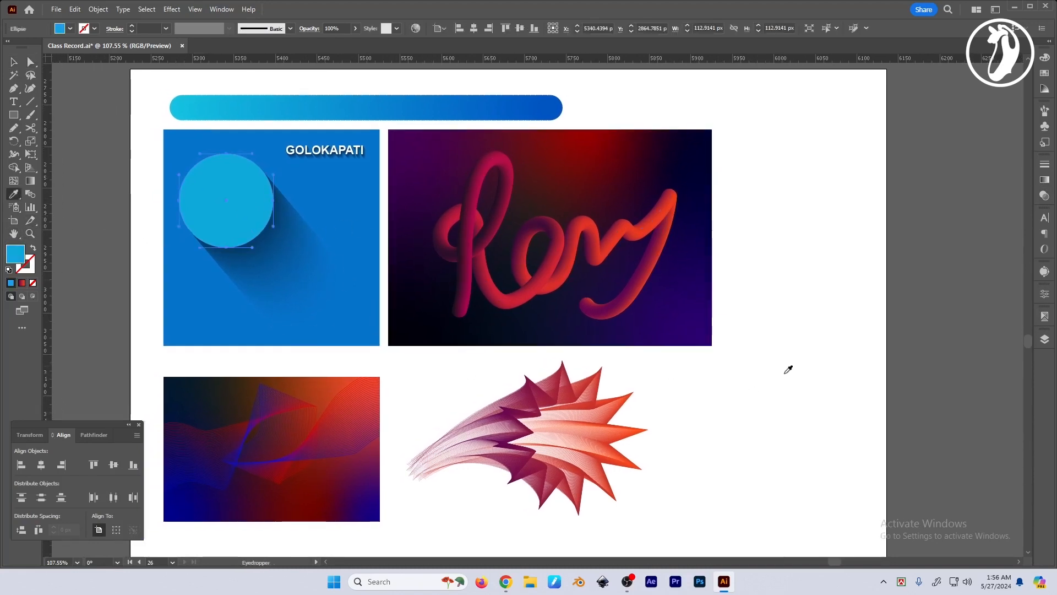
{"action": "left_click", "coordinate": [788, 349]}
{"action": "key", "text": "v"}
{"action": "left_click", "coordinate": [787, 350]}
{"action": "left_click_drag", "start_coordinate": [737, 406], "coordinate": [766, 389]}
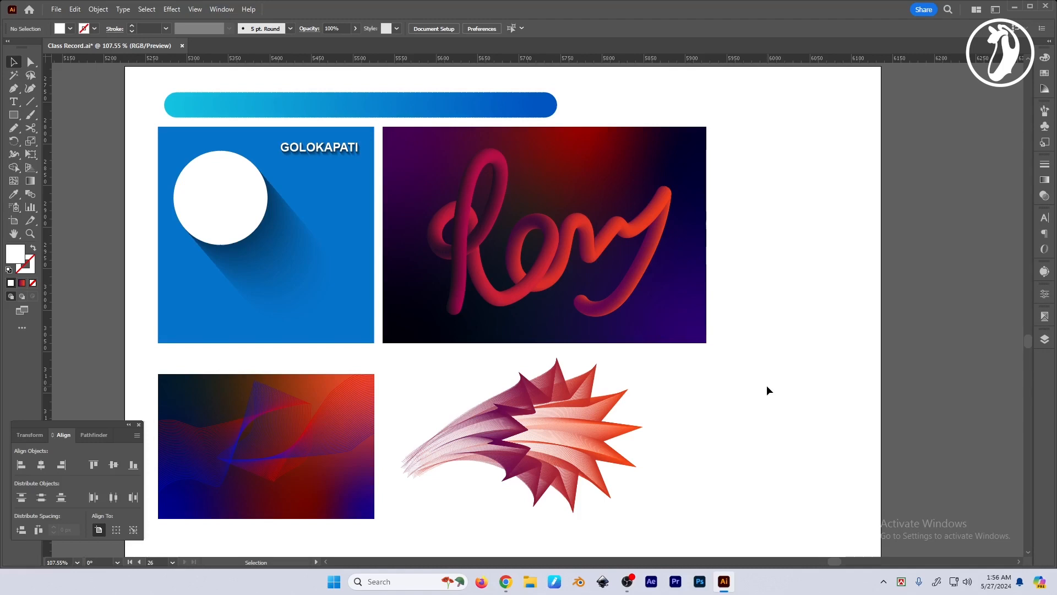
{"action": "scroll", "coordinate": [727, 401], "scroll_direction": "down", "scroll_amount": 1}
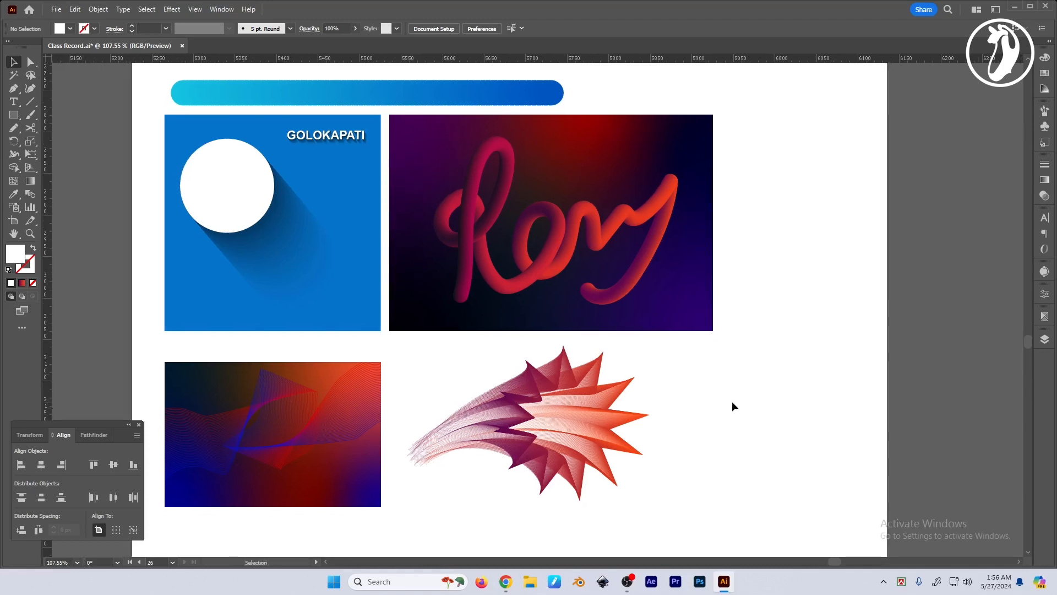
{"action": "key", "text": "space"}
{"action": "scroll", "coordinate": [757, 404], "scroll_direction": "down", "scroll_amount": 1}
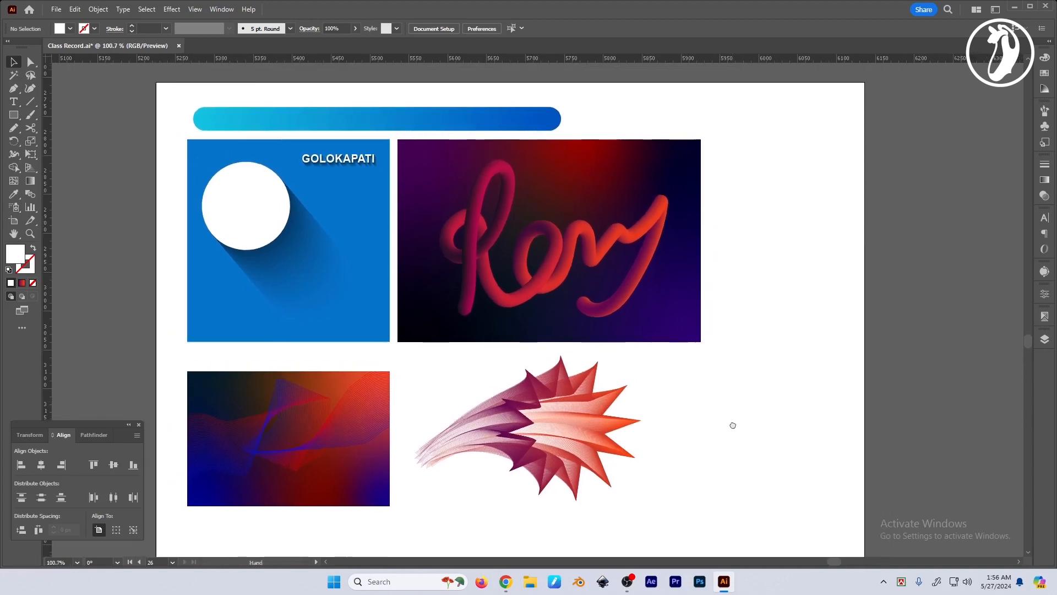
{"action": "left_click_drag", "start_coordinate": [731, 427], "coordinate": [735, 423]}
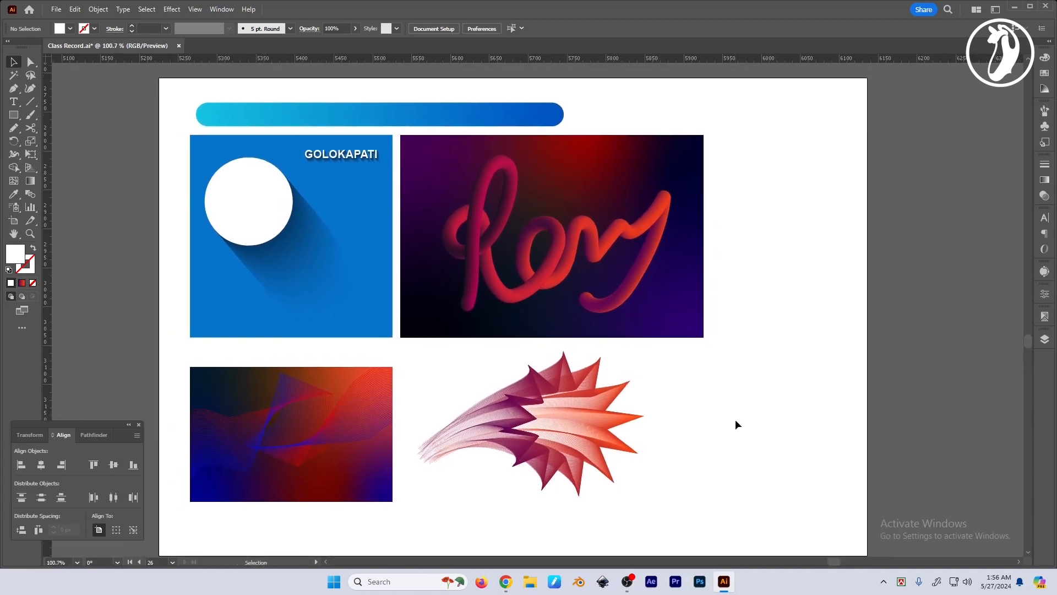